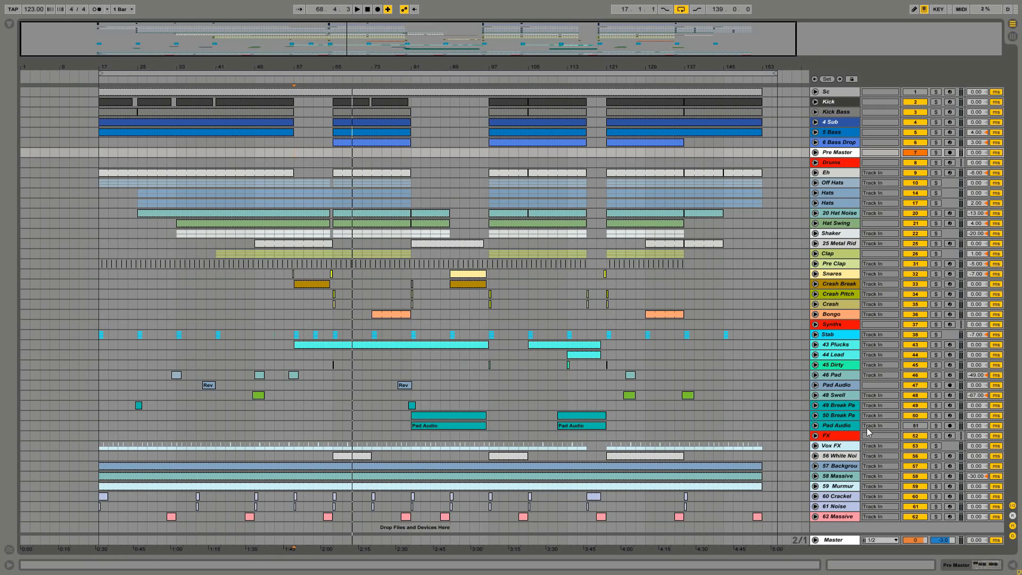
Display the Kick track's device chain and examine its EQ Eight curve.
double_click(838, 102)
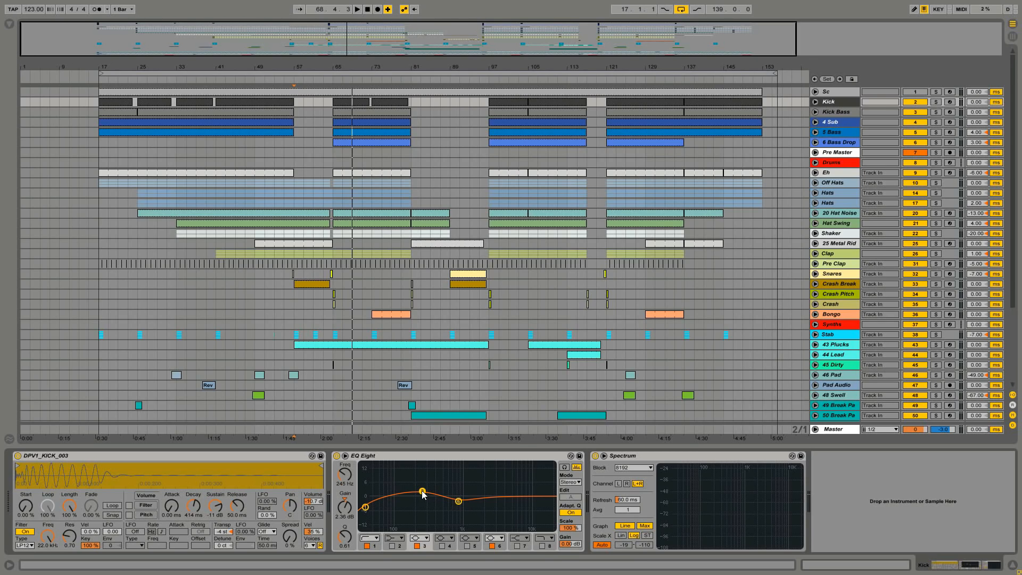
left_click(478, 510)
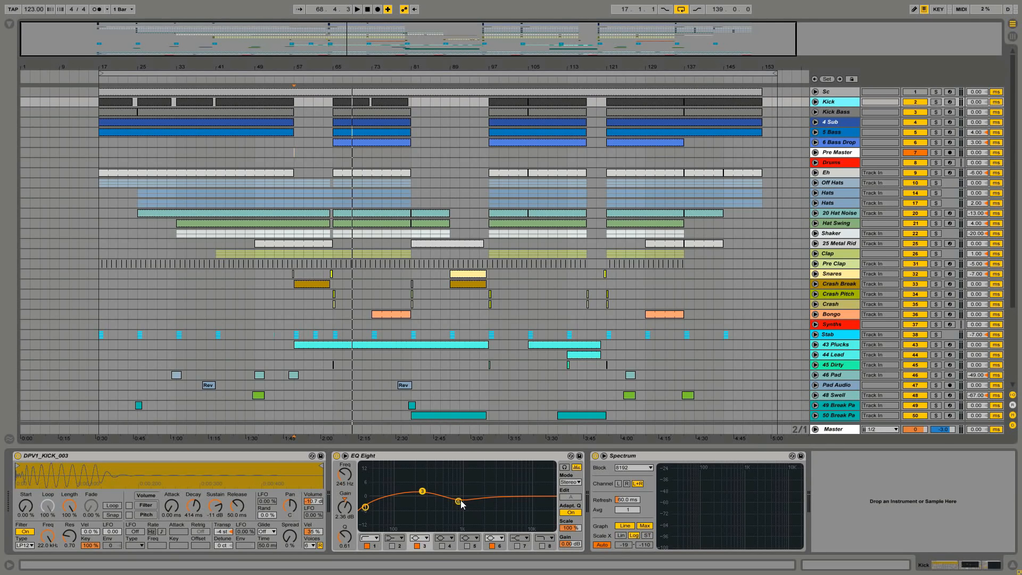
Solo the 5 Bass track and play its first clip from bar 17.
left_click(843, 136)
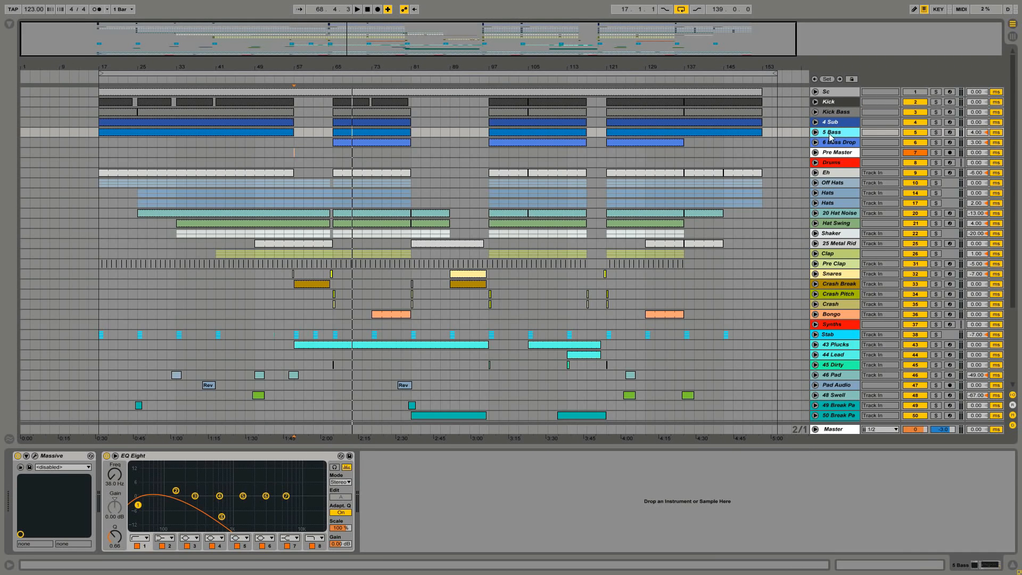
mouse_move(210, 68)
left_mouse_down()
mouse_move(227, 89)
mouse_move(274, 91)
mouse_move(229, 76)
left_mouse_up()
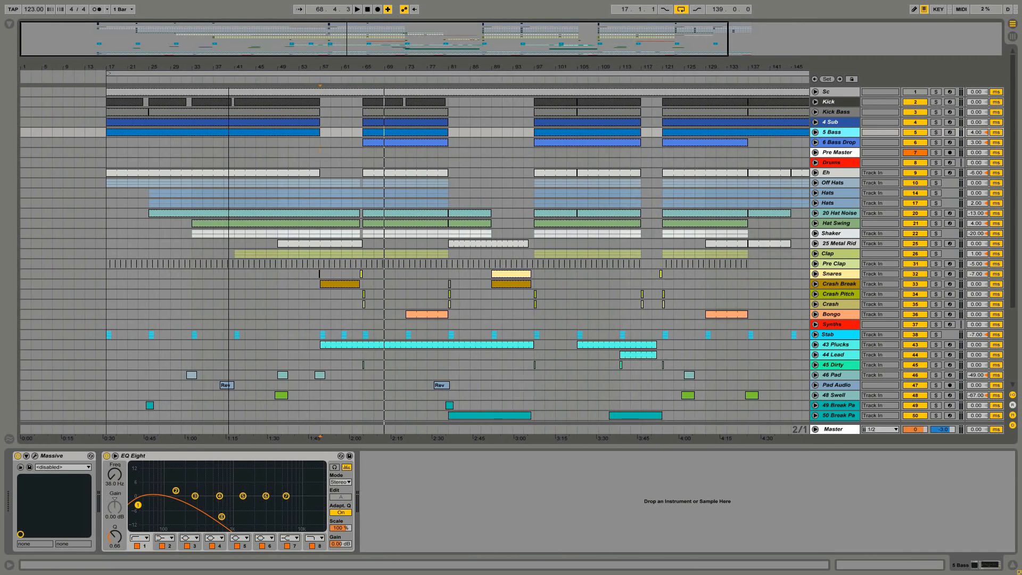
left_click(162, 132)
key("s")
key("space")
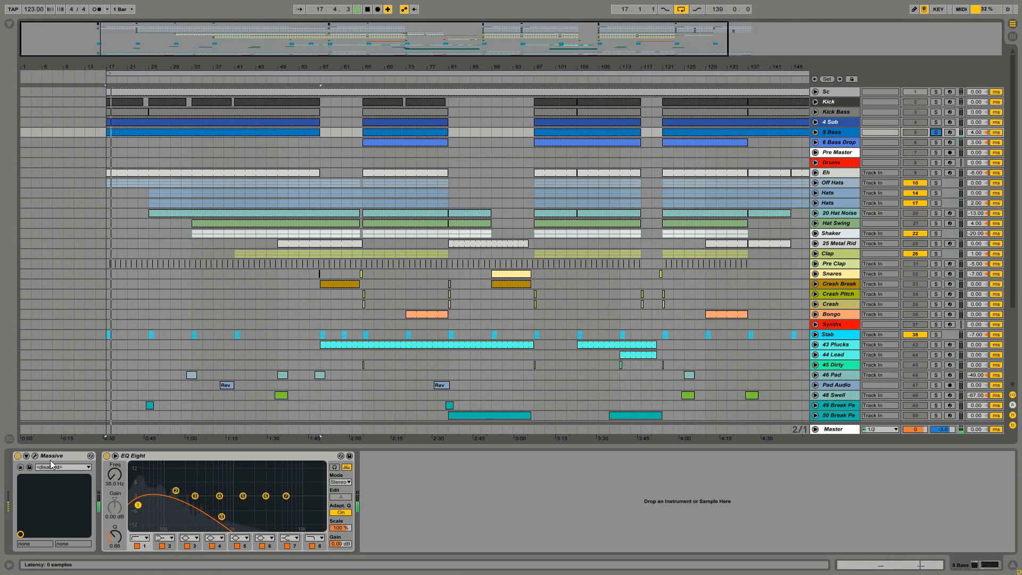
Examine the voicing settings of the Massive synth on 5 Bass, including its unison voices, and close the synth window.
left_click(35, 456)
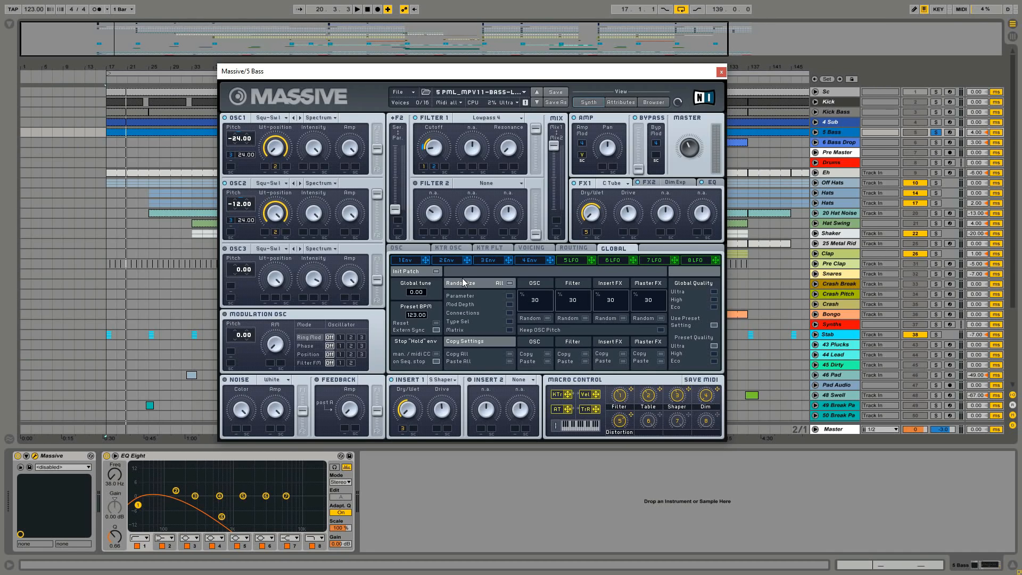
left_click(531, 249)
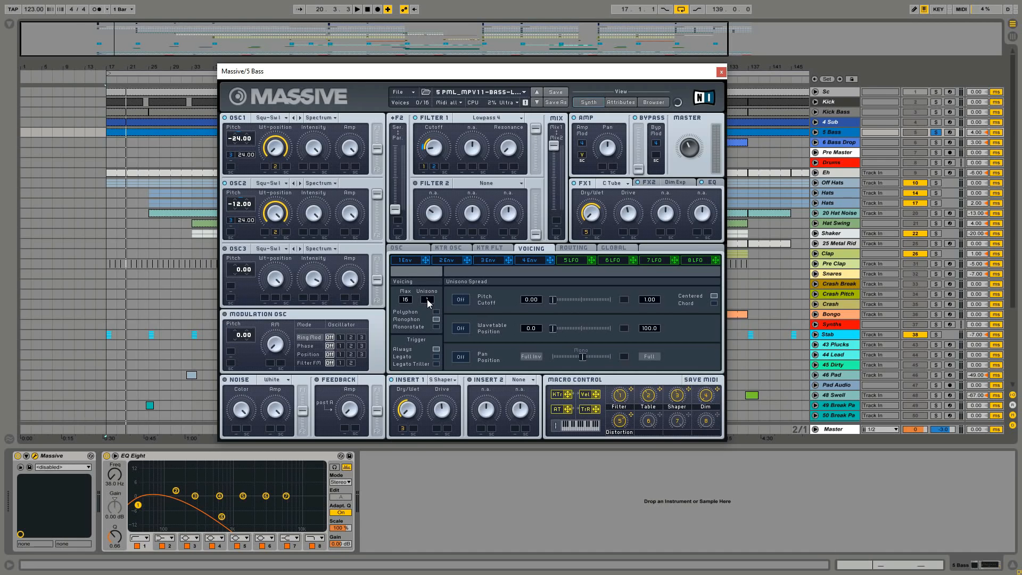
left_click_drag(427, 301, 430, 300)
key("space")
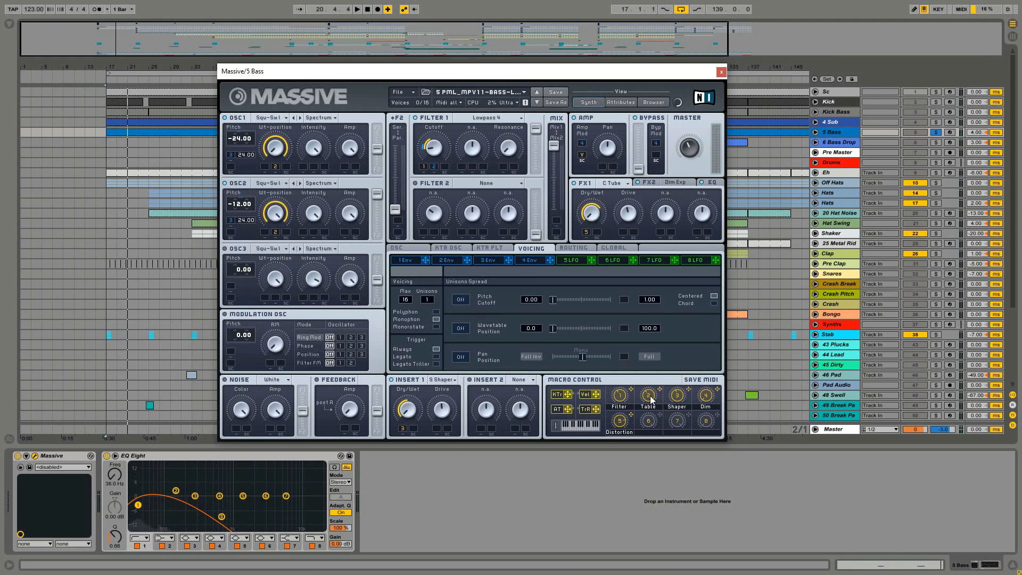
left_click(720, 73)
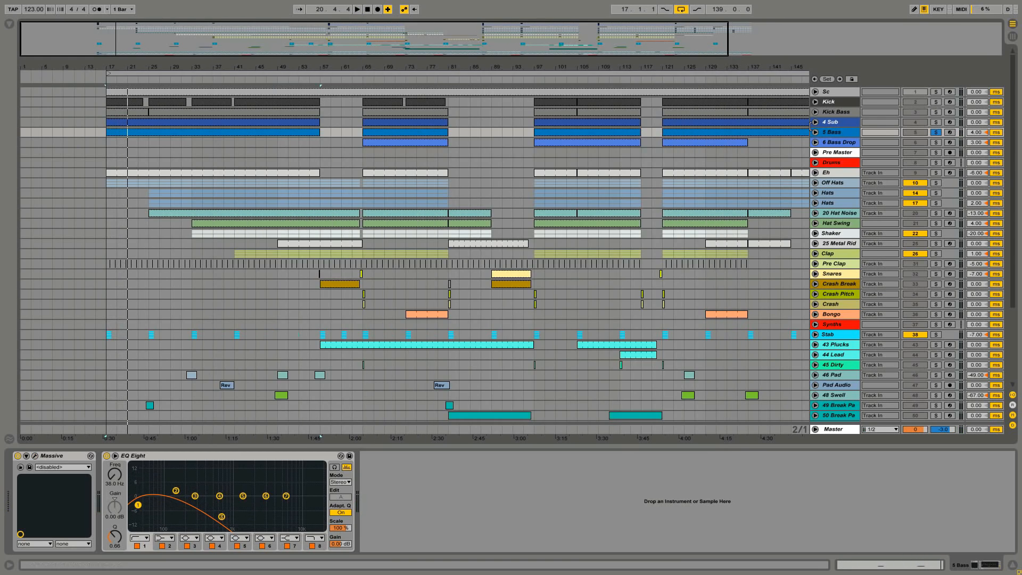
Solo the 6 Bass Drop track and audition its clip from bar 65.
left_click(402, 143)
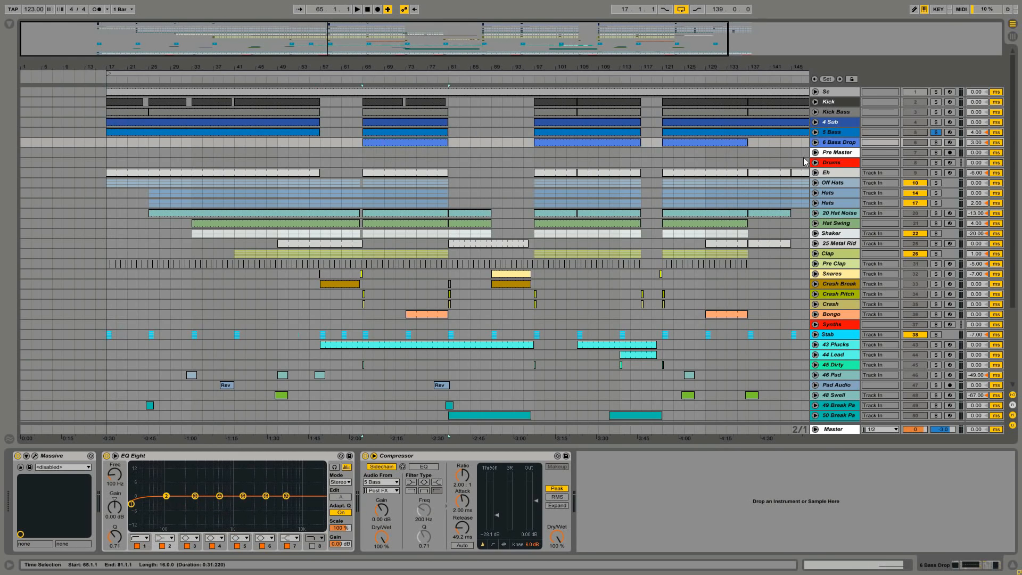
left_click(850, 145)
left_click(936, 142)
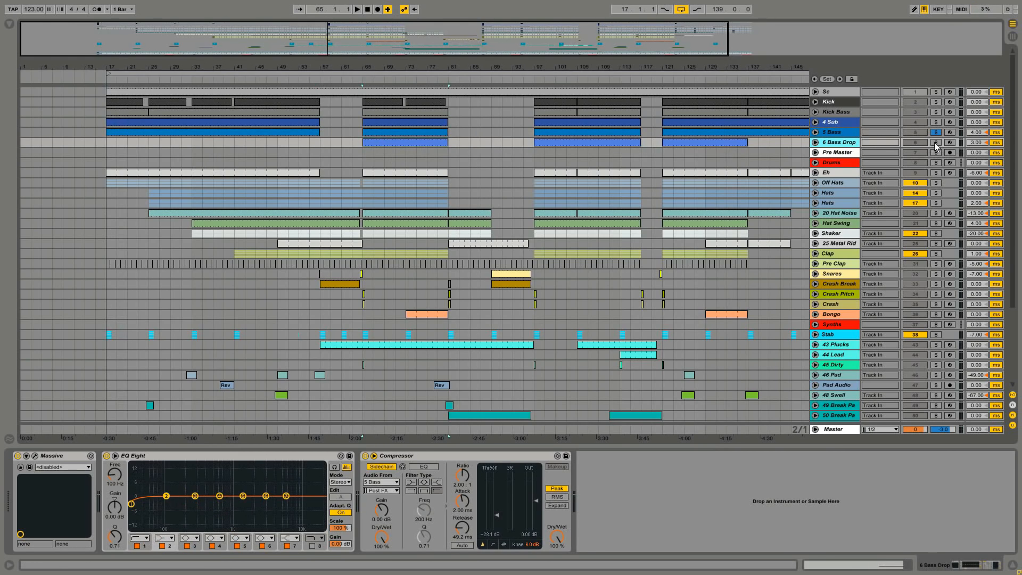
key("space")
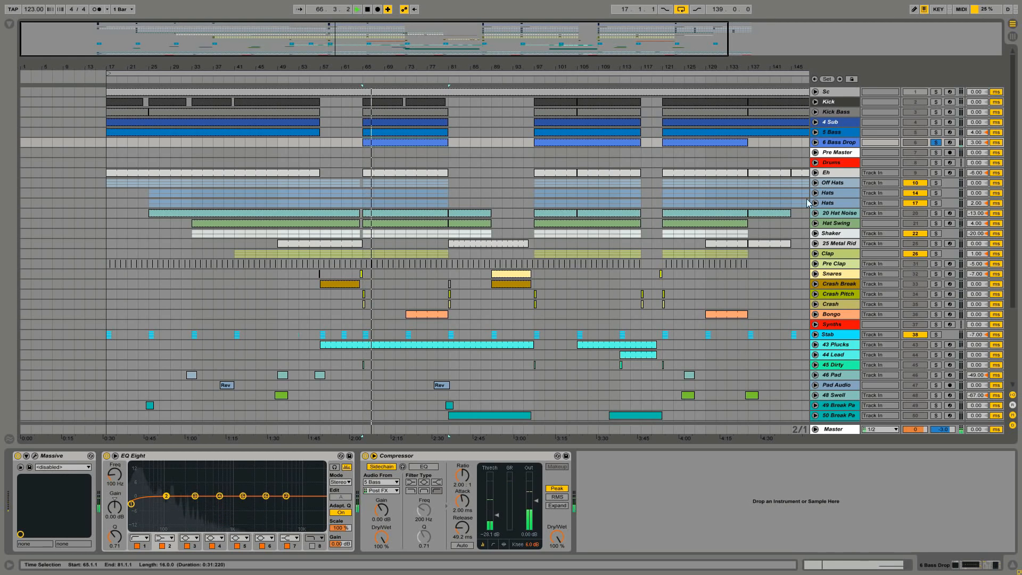
key("space")
Solo 5 Bass along with 6 Bass Drop and audition both tracks together.
left_click(937, 133)
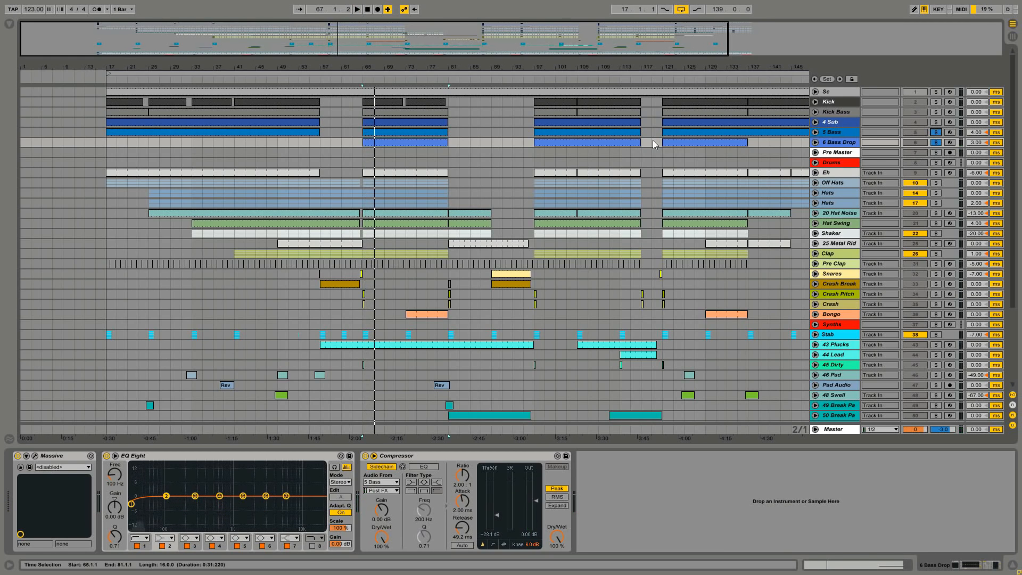
key("space")
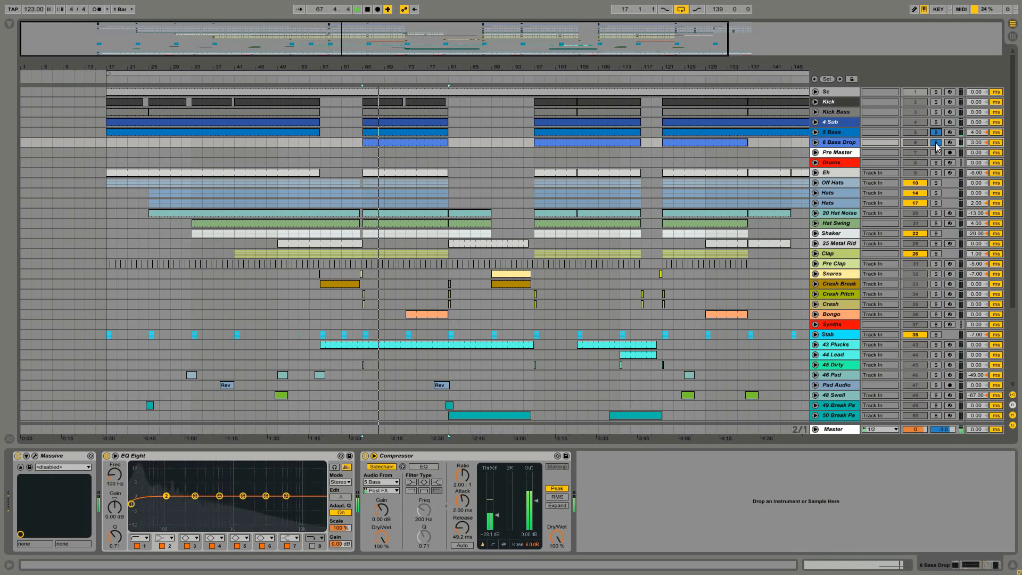
key("space")
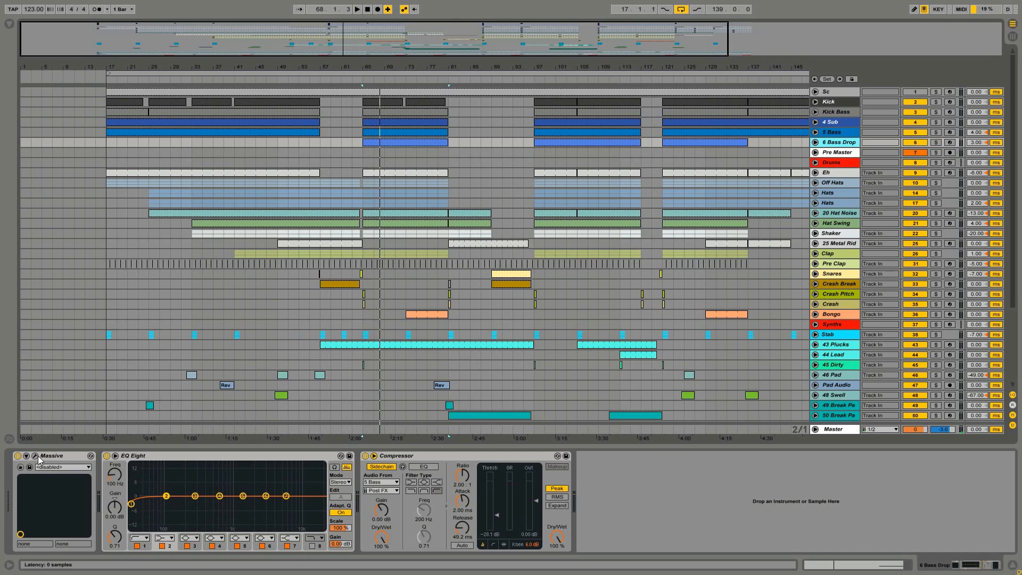
Examine the voicing settings of the Massive synth on 6 Bass Drop and close the synth window.
left_click(36, 457)
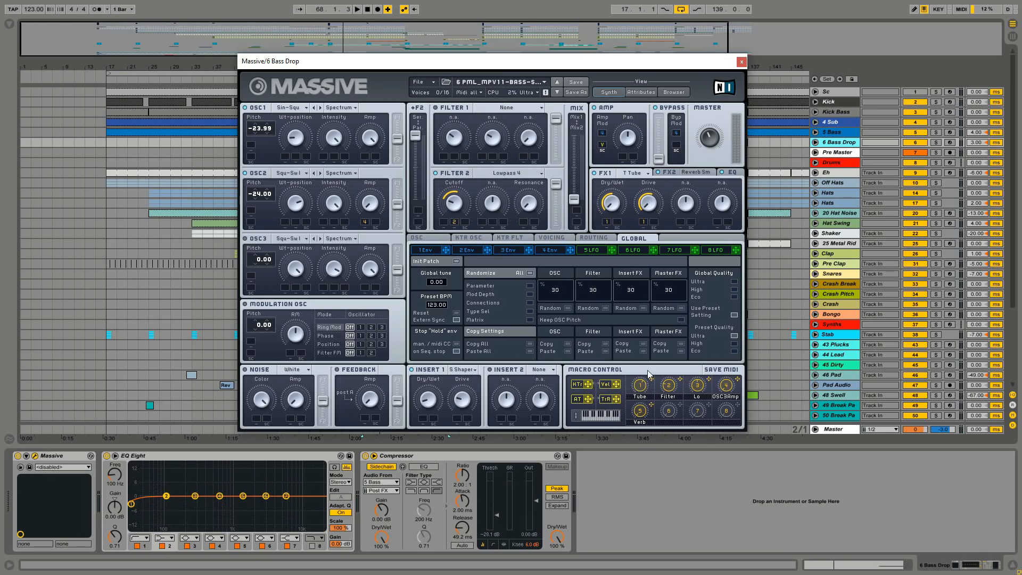
left_click(552, 238)
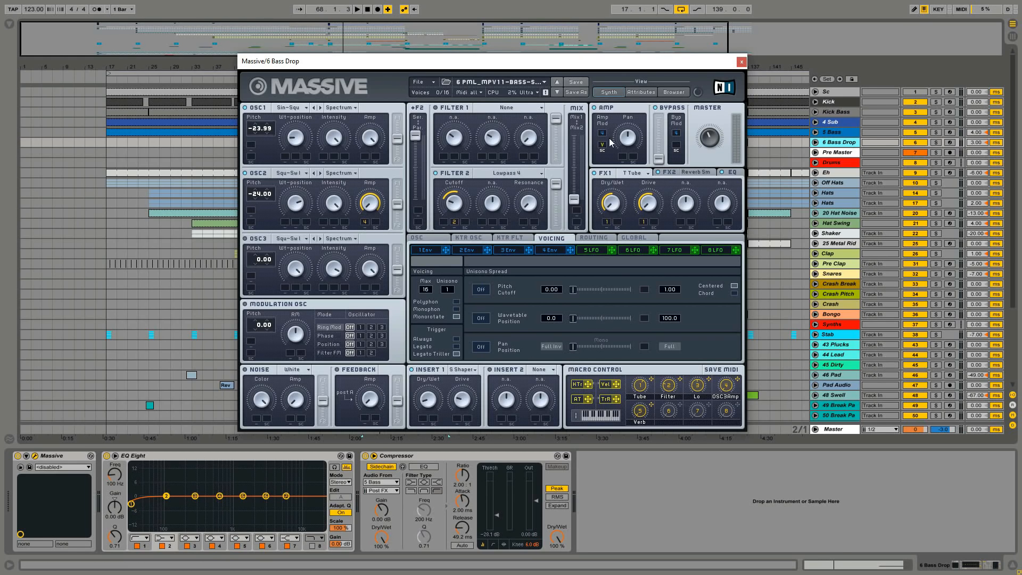
left_click(741, 62)
Examine the MIDI notes of the 5 Bass clip at bar 65, then return to the track's device chain.
double_click(421, 135)
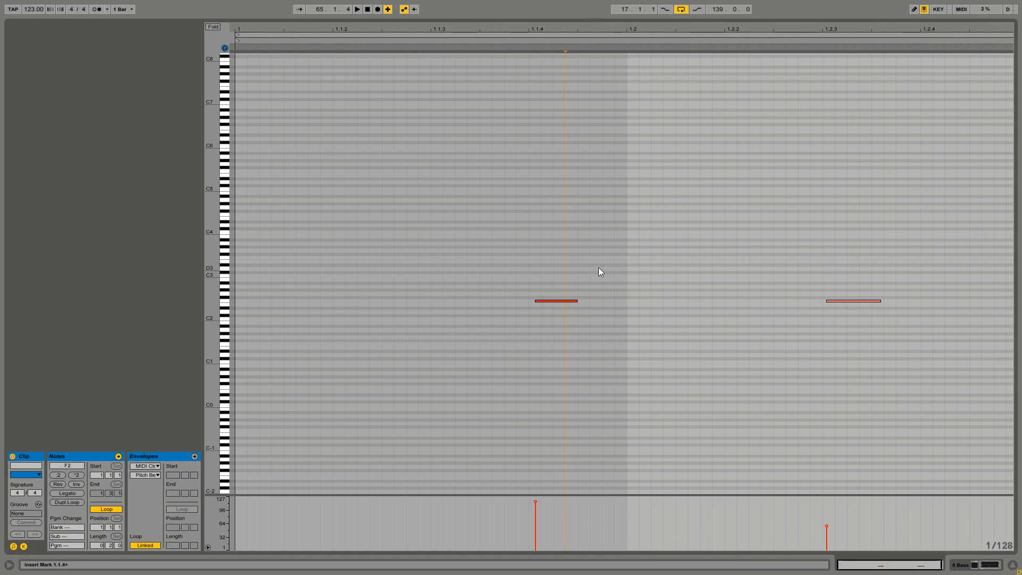
key("shift+Tab")
scroll(527, 236, "up", 2)
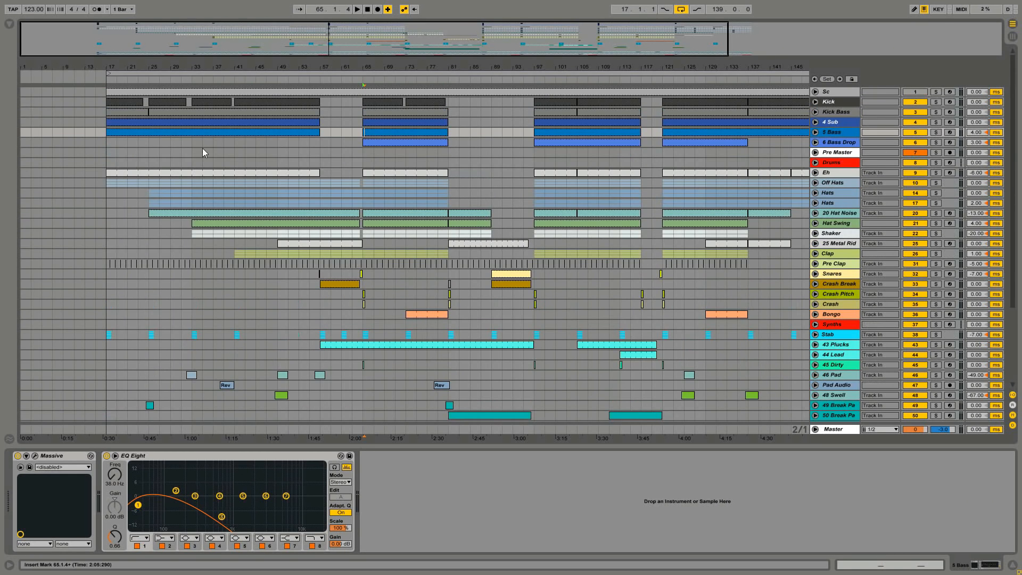
left_click(845, 132)
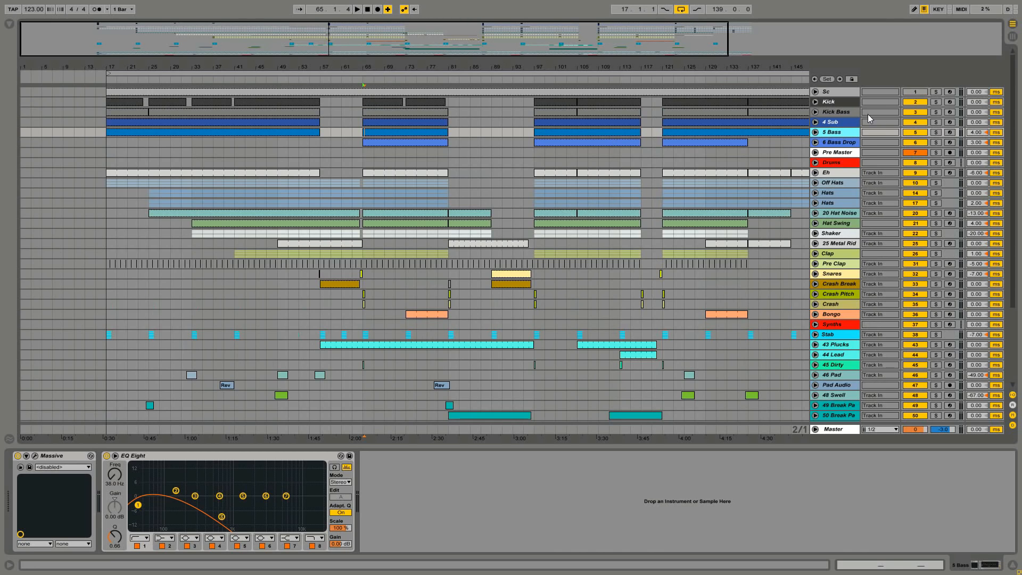
Display the Kick Bass devices and play the soloed kick and bass tracks together from bar 65.
left_click(864, 112)
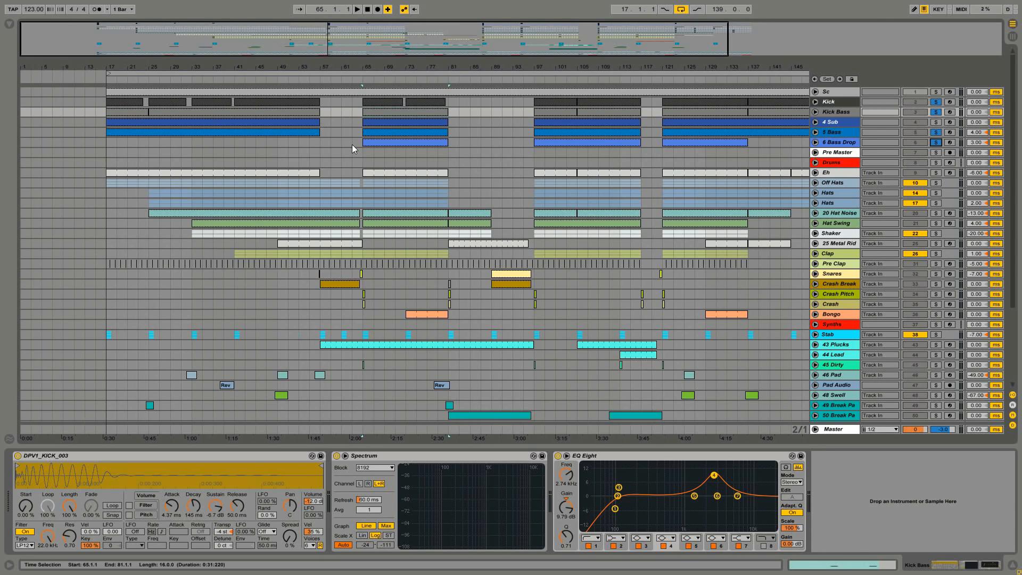
left_click(364, 152)
key("space")
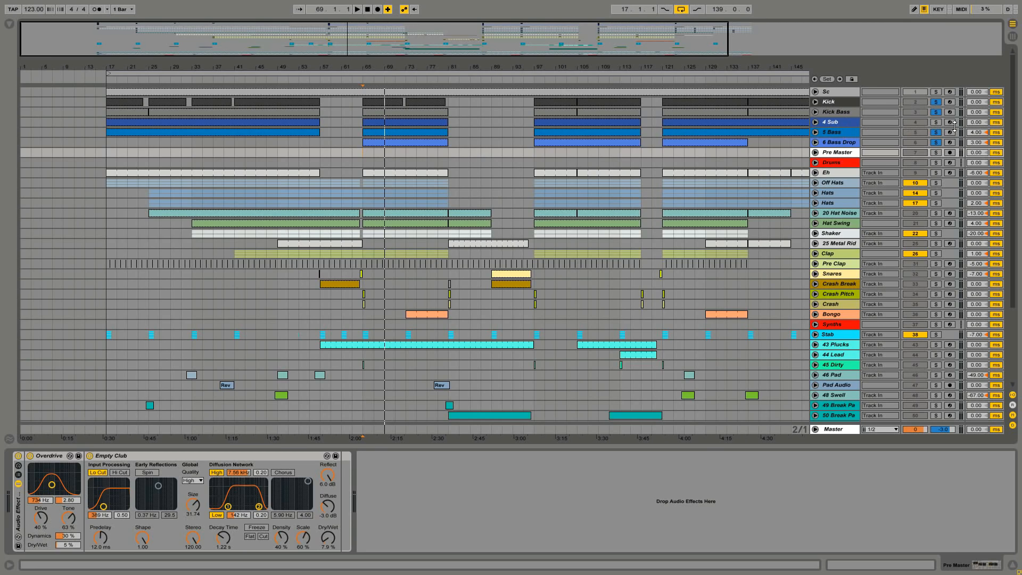
Examine the 4 Sub clip's MIDI notes and its Massive voicing settings, closing the synth window when done.
left_click(846, 124)
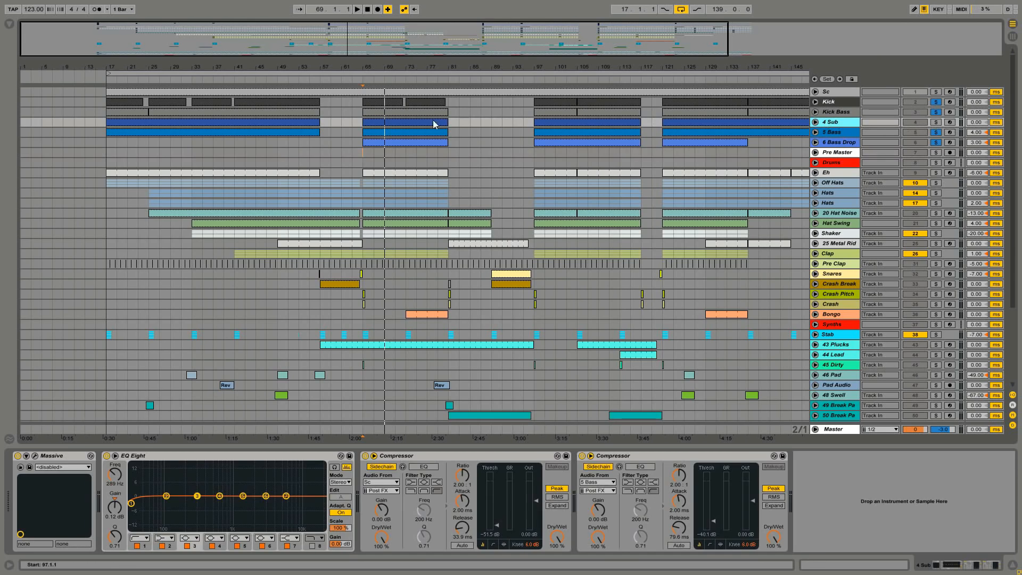
double_click(388, 126)
left_click(401, 229)
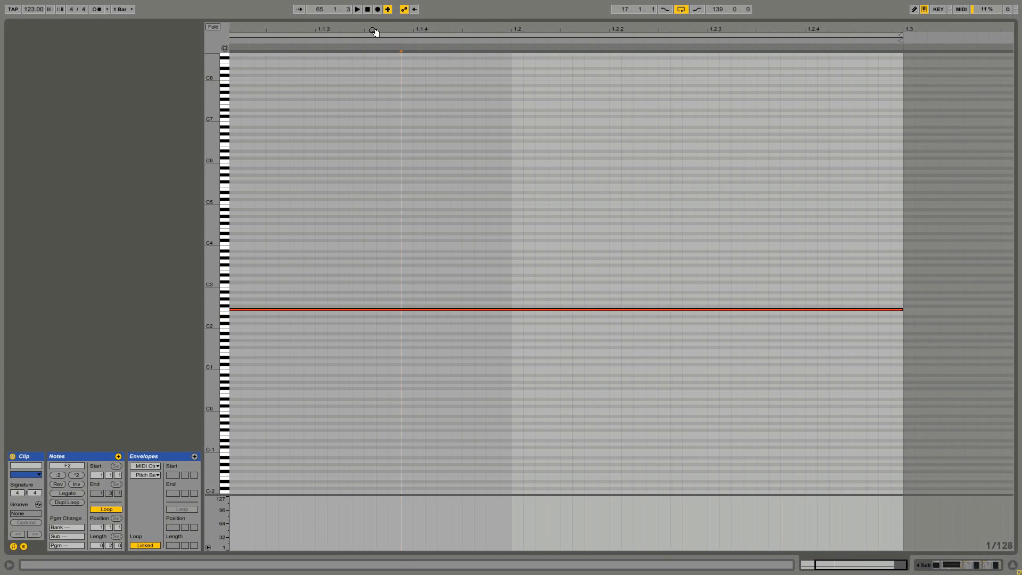
left_click_drag(377, 29, 484, 30)
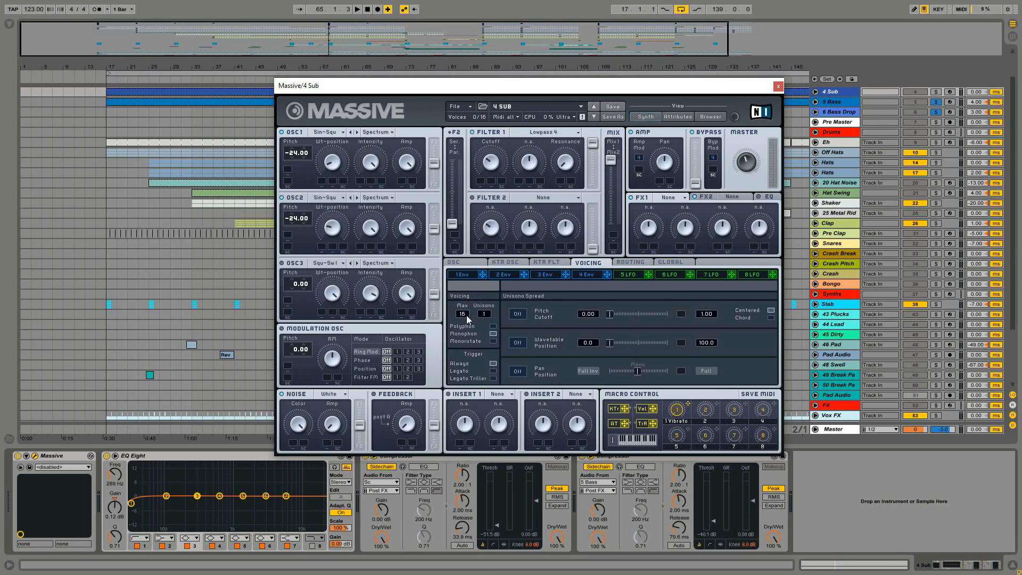
left_click(779, 86)
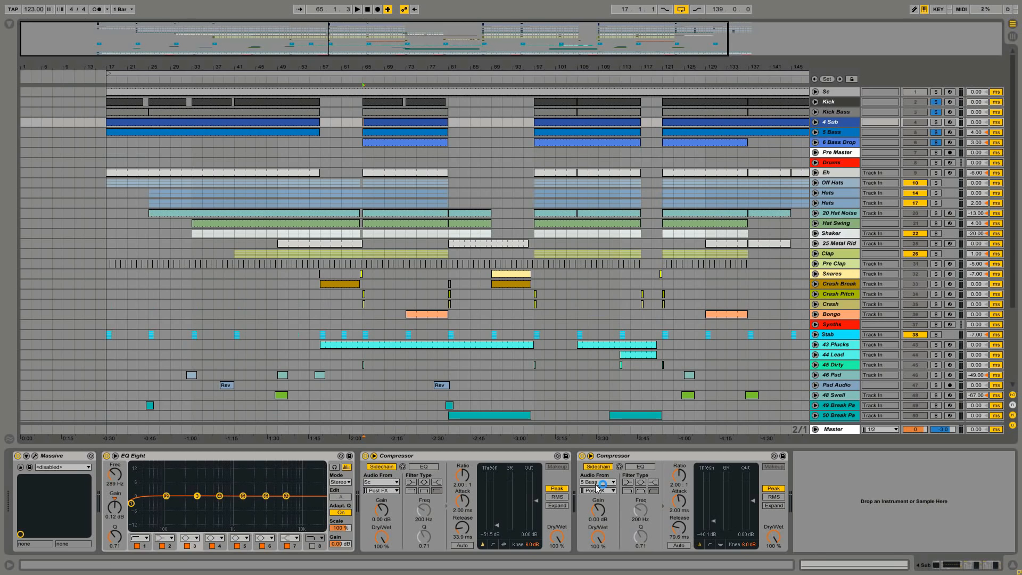
Check the 5 Bass device chain, then audition the 4 Sub clip's section from bar 65.
left_click(848, 133)
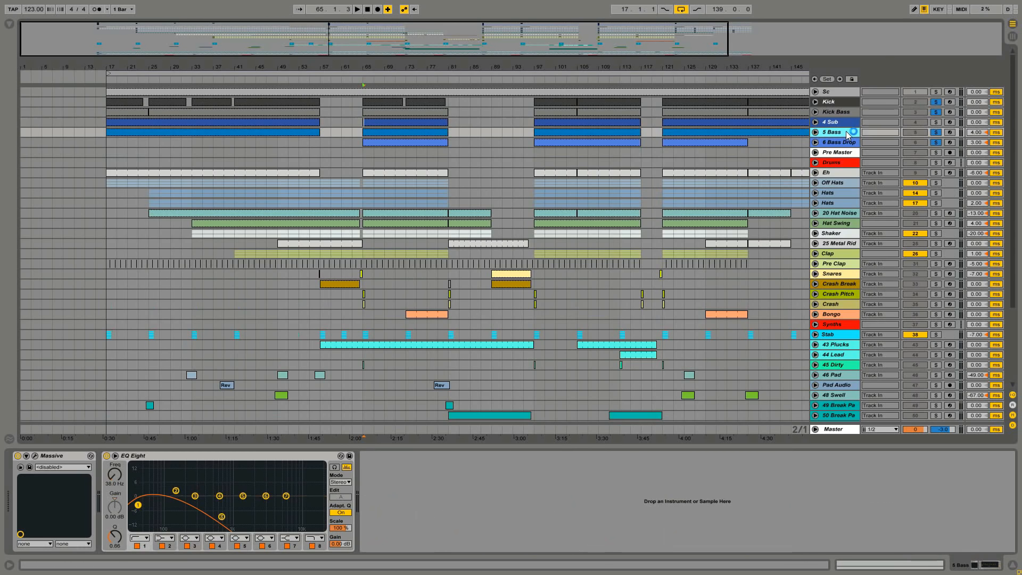
left_click(378, 125)
key("space")
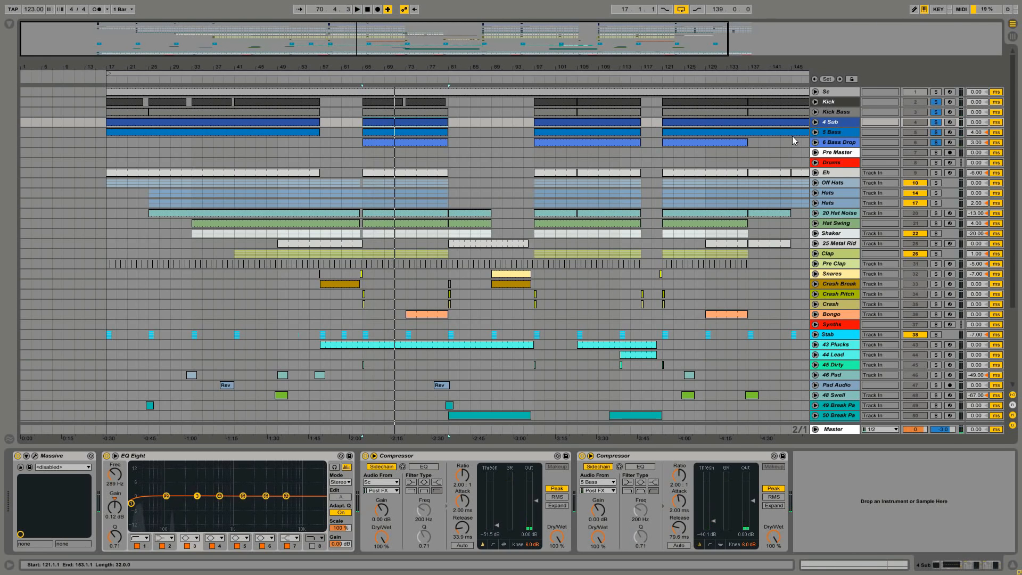
key("space")
Unfold the Off Hats group and examine the device chains of hat tracks 11 and 12.
left_click(833, 183)
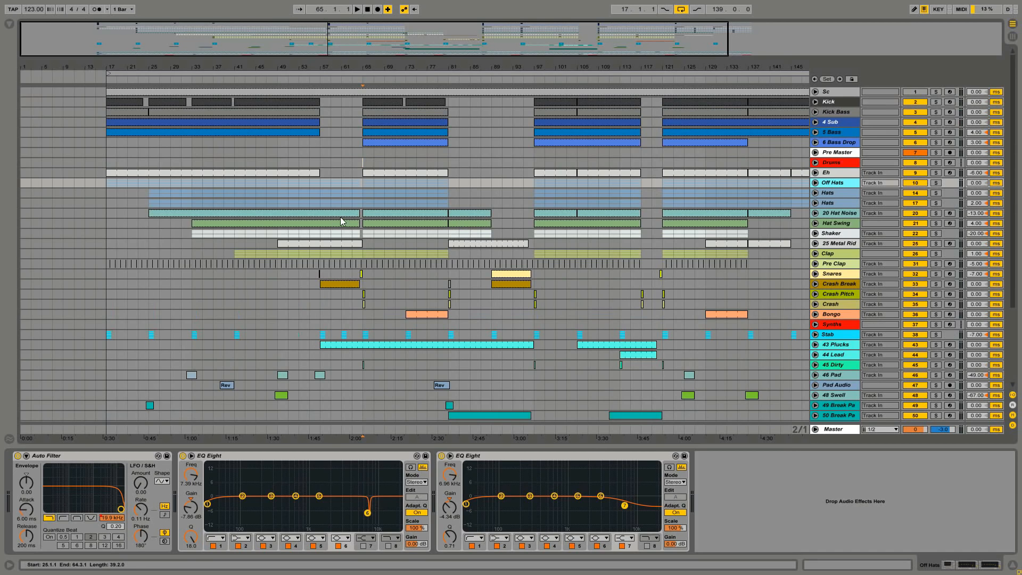
left_click(815, 182)
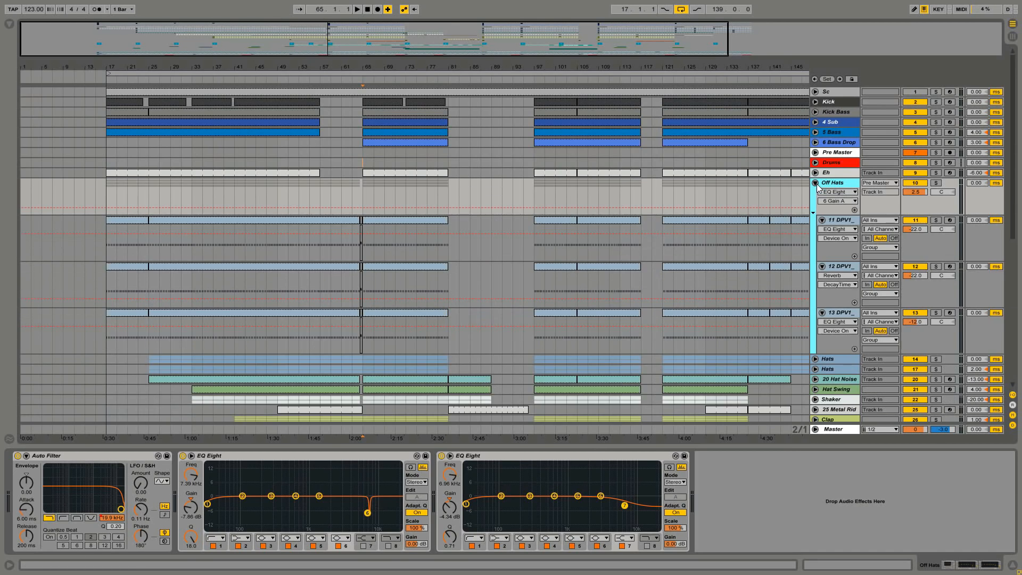
scroll(822, 189, "down", 1)
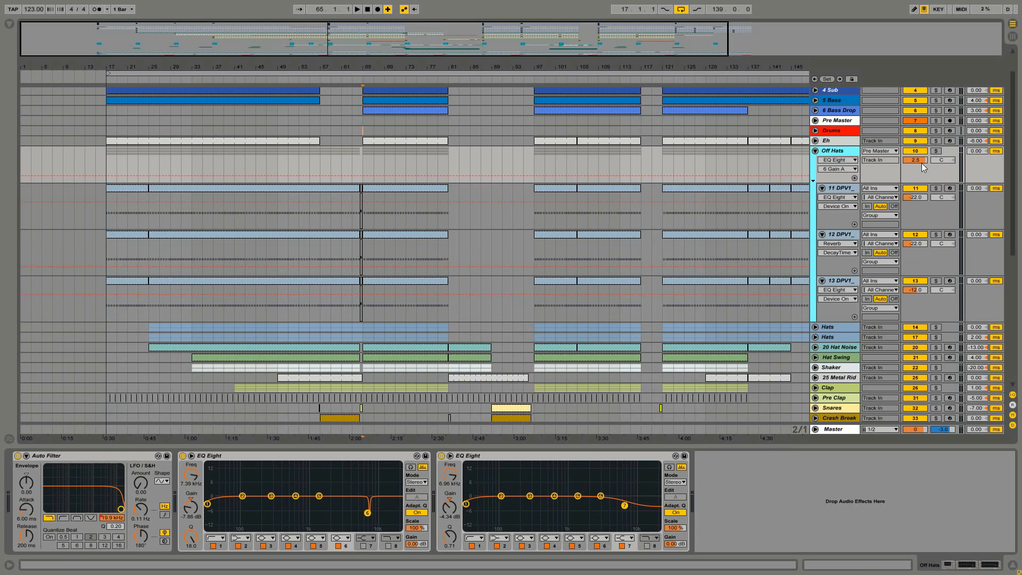
left_click(843, 218)
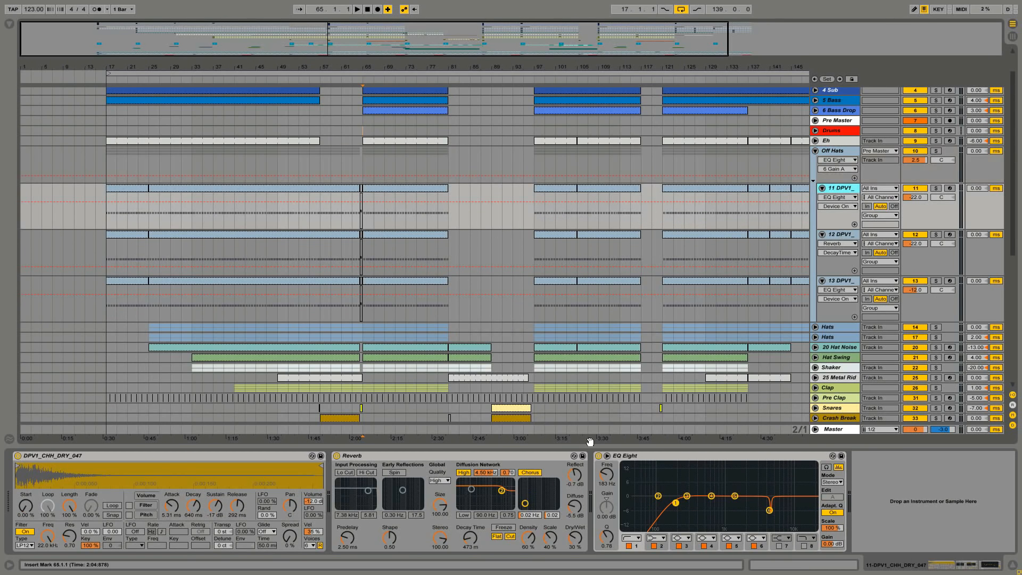
left_click(844, 237)
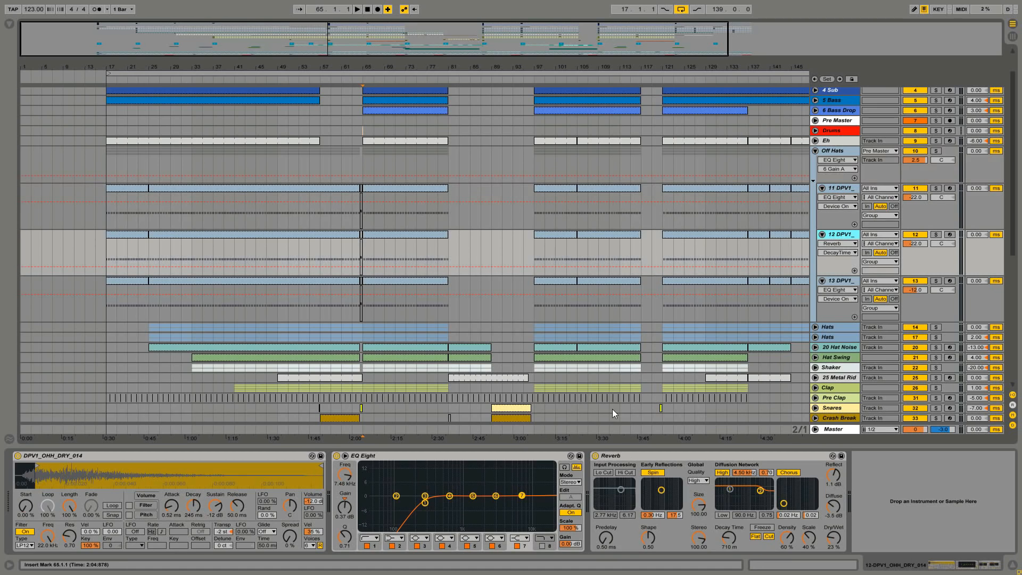
Solo hat track 11 in the Off Hats group and audition its clip from bar 65.
key("Up")
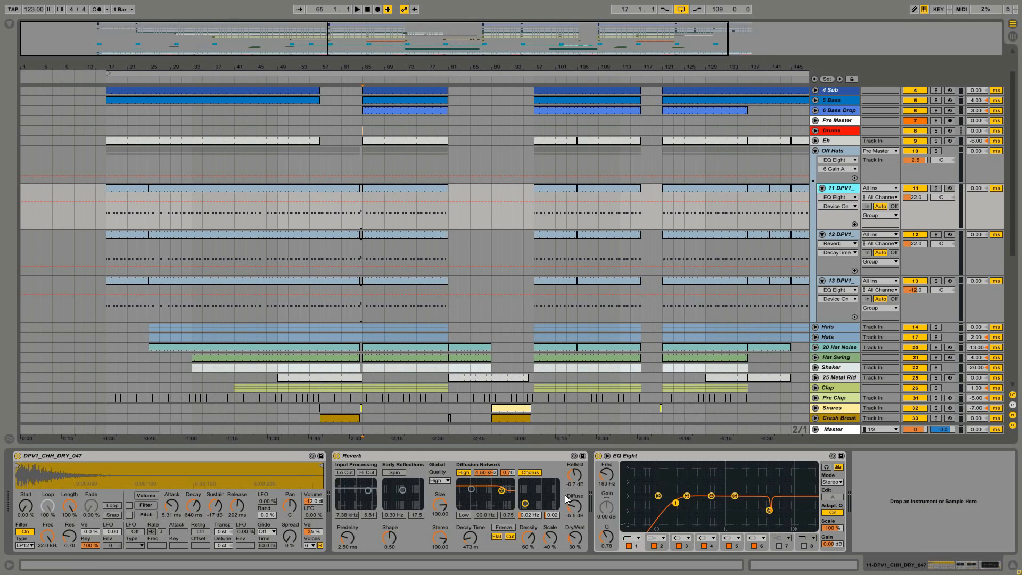
left_click(935, 188)
left_click(397, 187)
key("space")
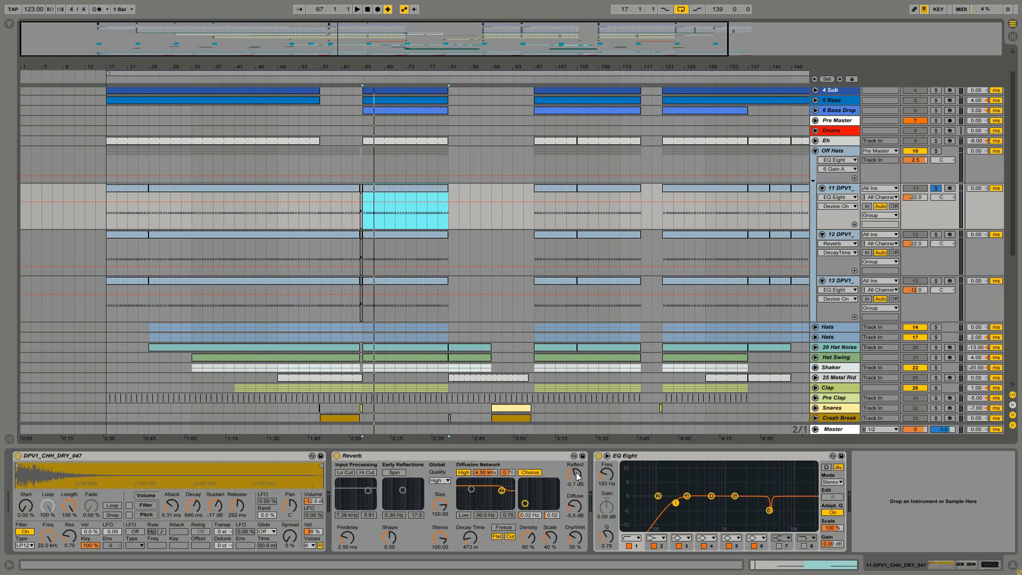
Raise hat track 11's Reverb reflect level to -0.4 dB and diffuse level to -3.7 dB while auditioning the hat.
left_click_drag(578, 477, 580, 510)
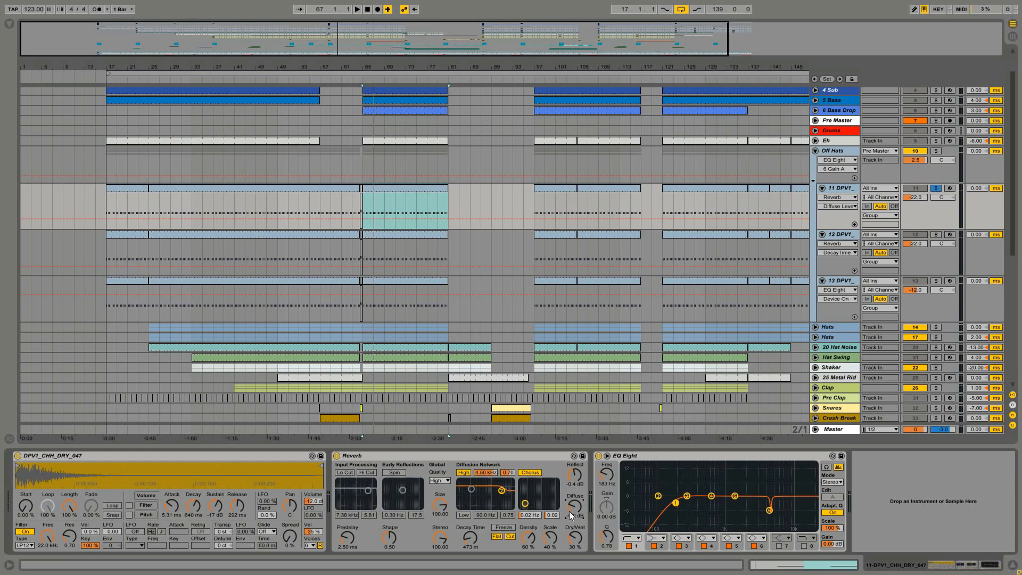
key("space")
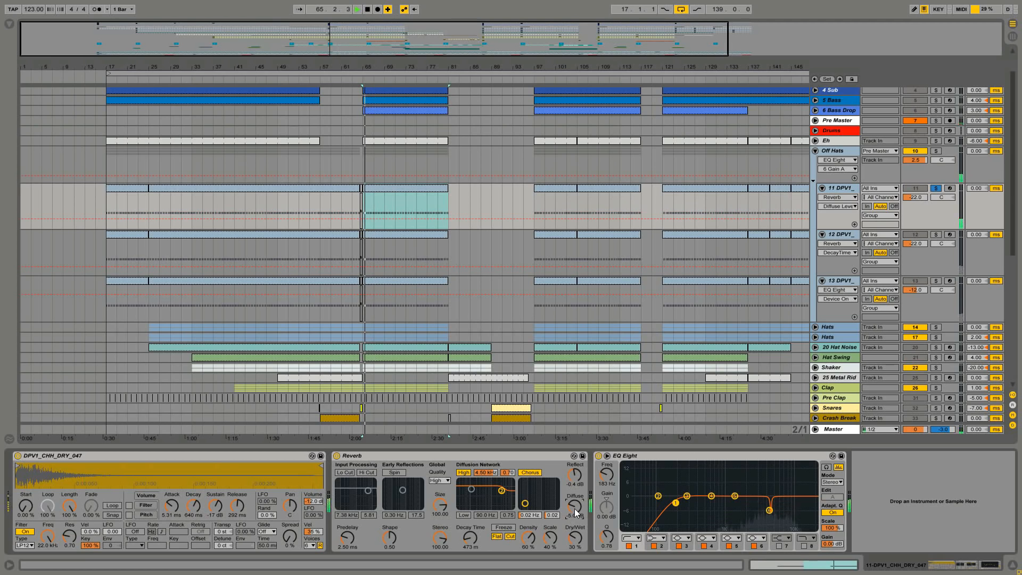
mouse_move(575, 511)
left_mouse_down()
mouse_move(576, 474)
mouse_move(575, 560)
mouse_move(575, 520)
left_mouse_up()
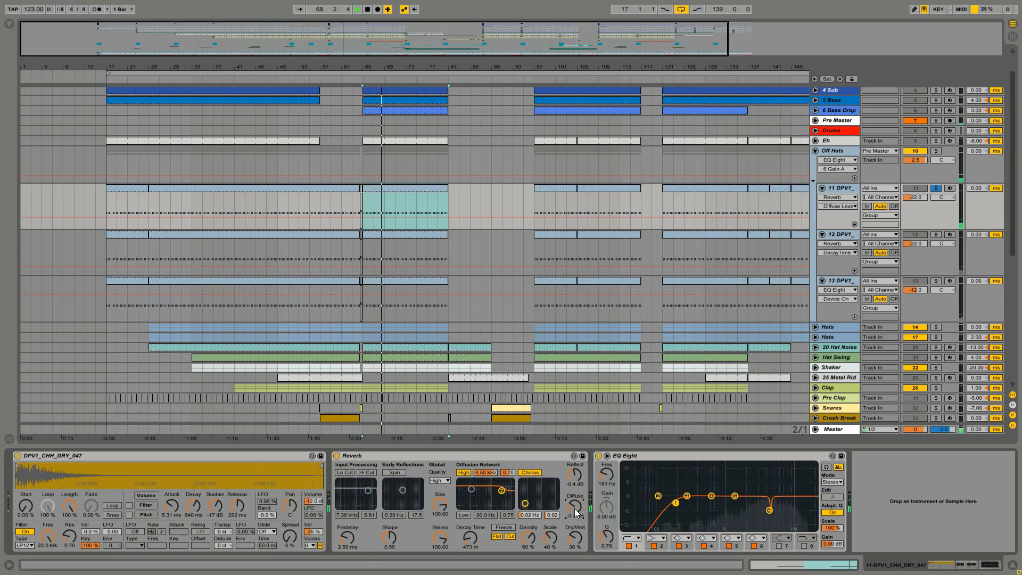
key("space")
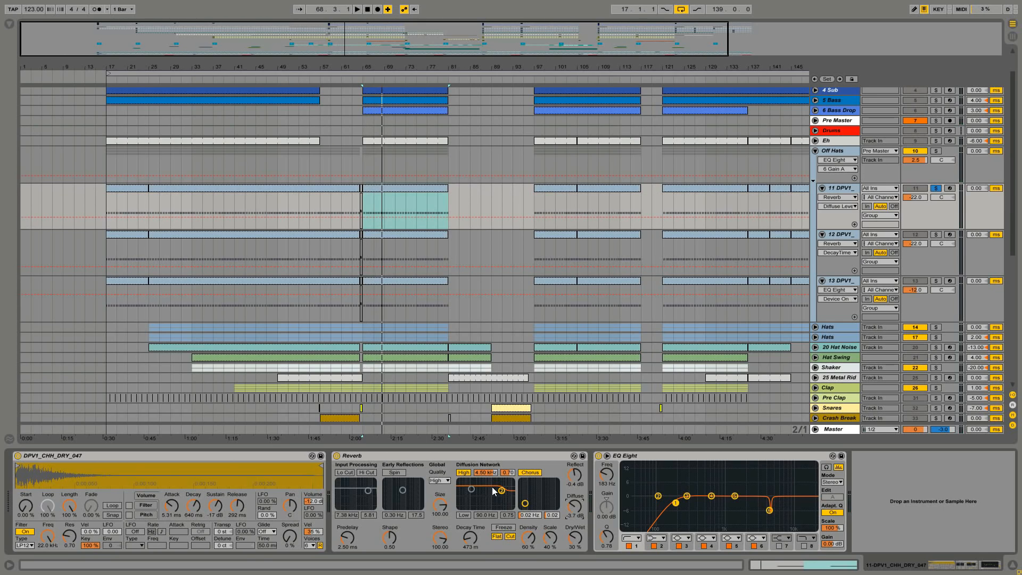
Examine the device chains of hat tracks 12 and 13 through to the last EQ, then return to track 11's chain.
left_click(840, 238)
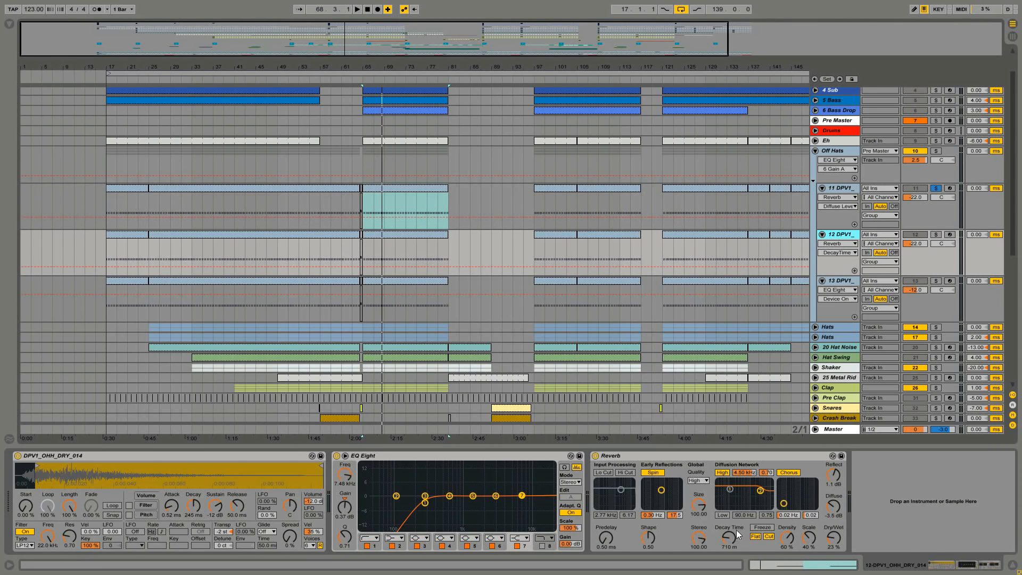
left_click(844, 283)
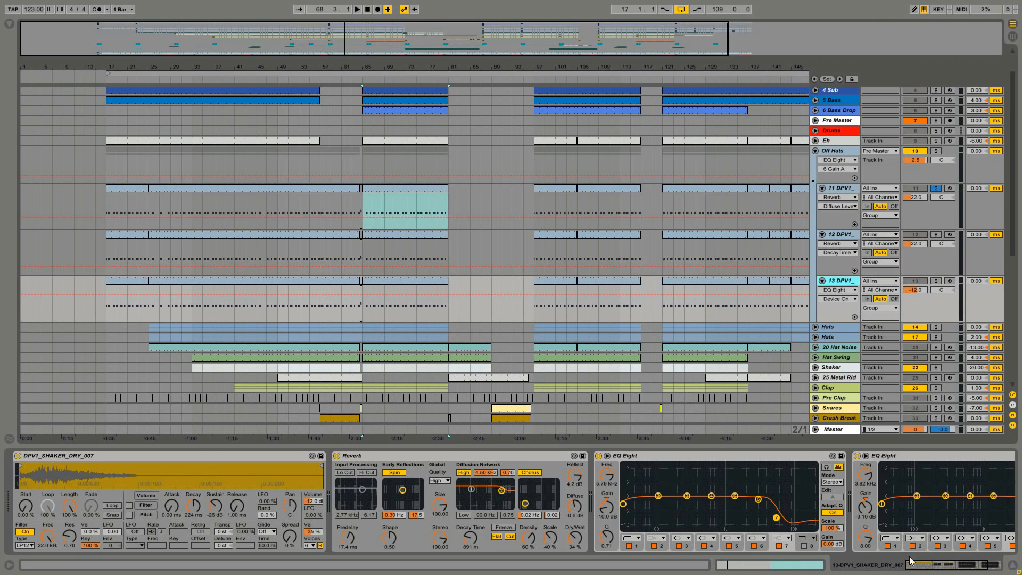
left_click_drag(910, 560, 981, 569)
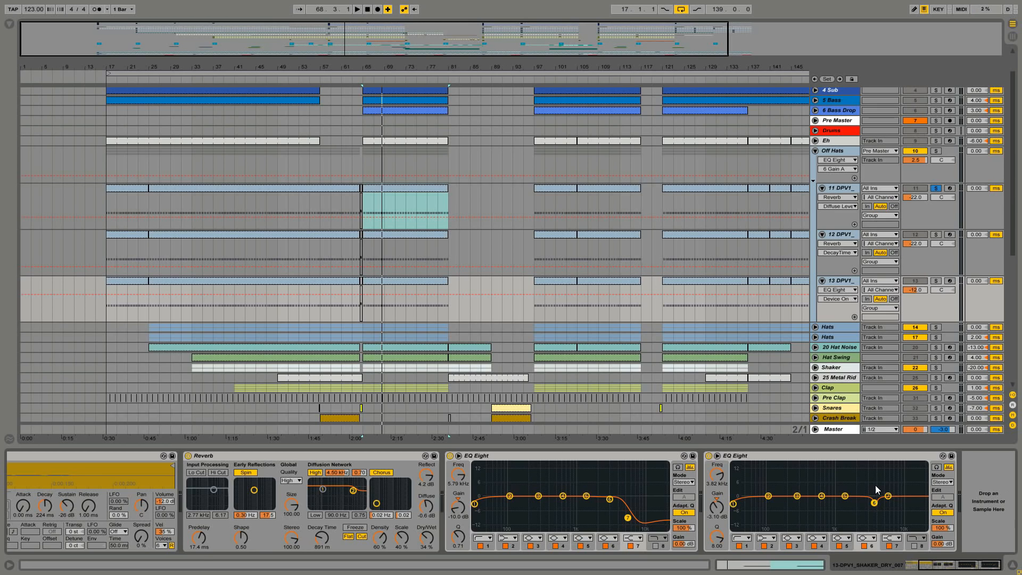
left_click(843, 238)
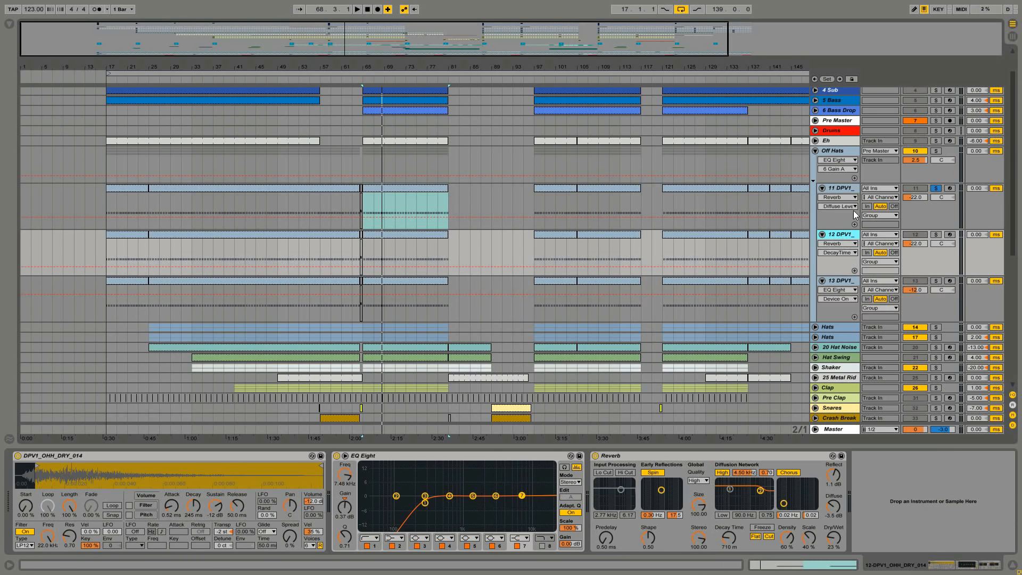
left_click(842, 187)
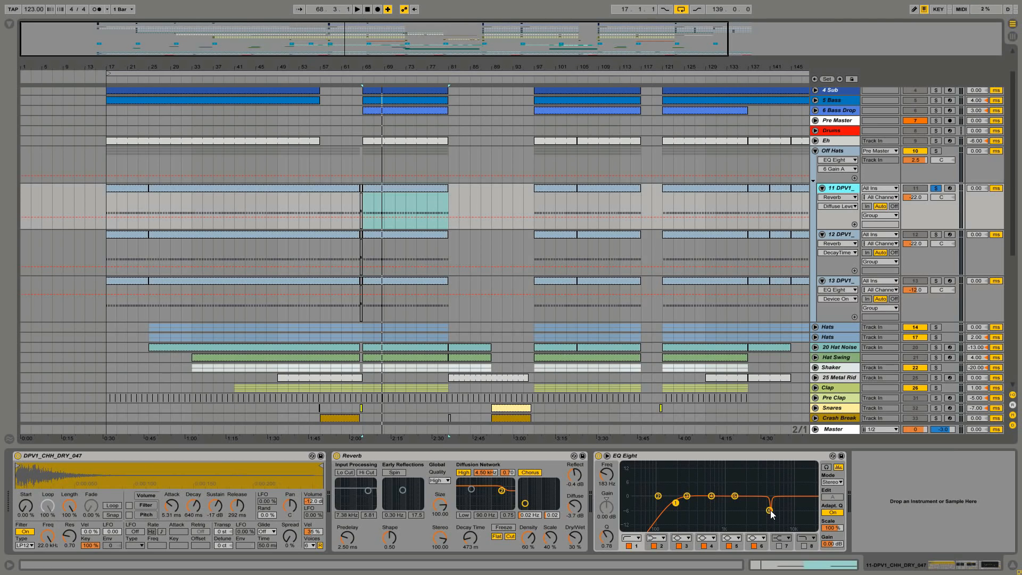
Check the EQ Eight on hat track 11, then solo the whole Off Hats group and audition its section from bar 65.
left_click(607, 455)
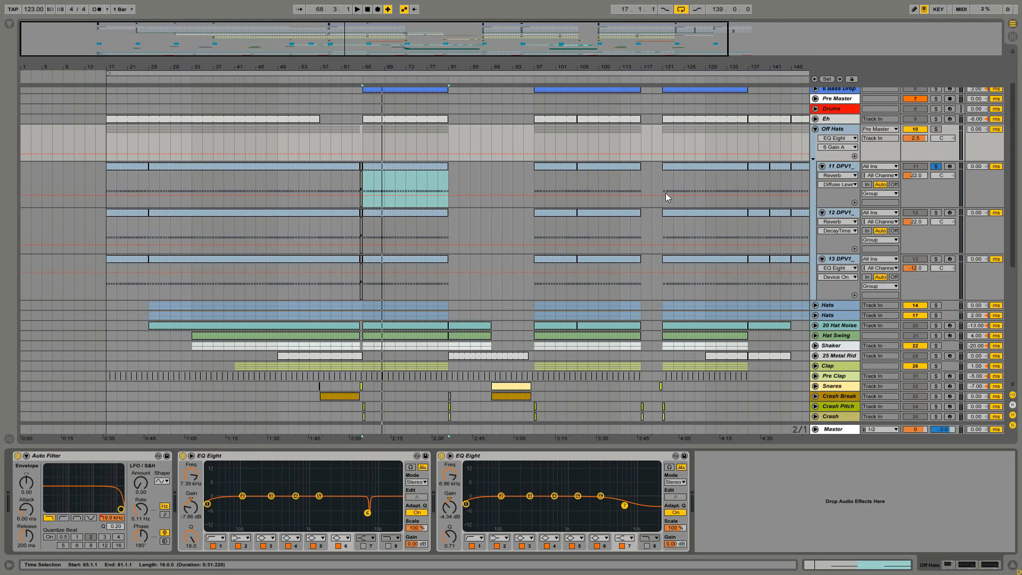
left_click(936, 130)
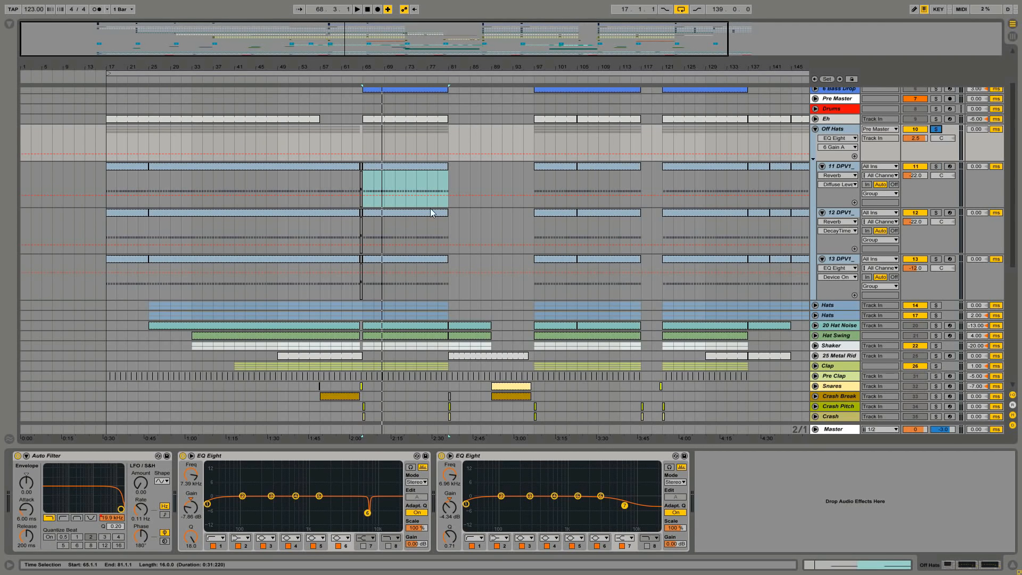
key("space")
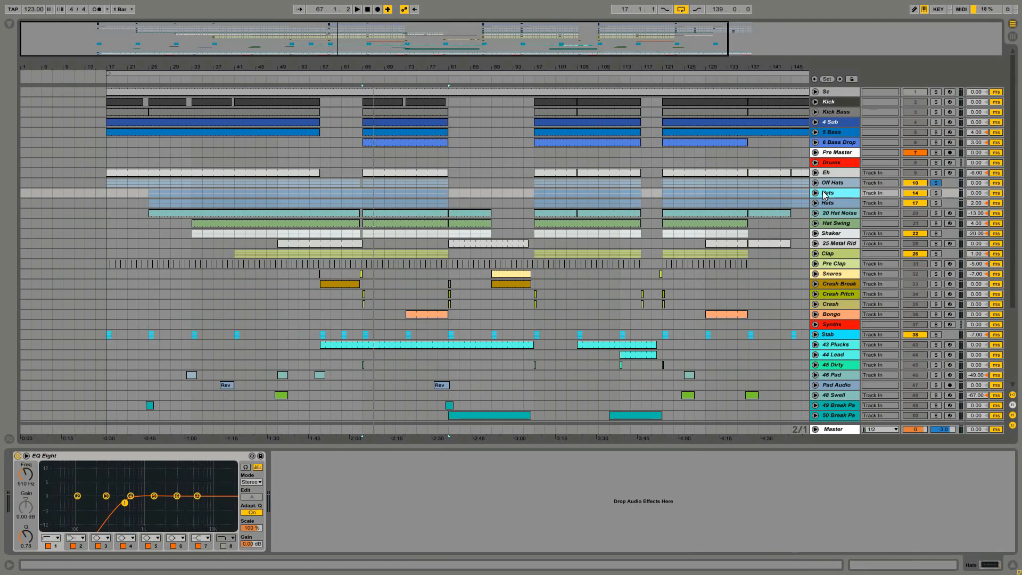
Unfold and solo the first Hats group, audition it from bar 65, and check the panning of tracks 15 and 16.
left_click(815, 192)
left_click(936, 194)
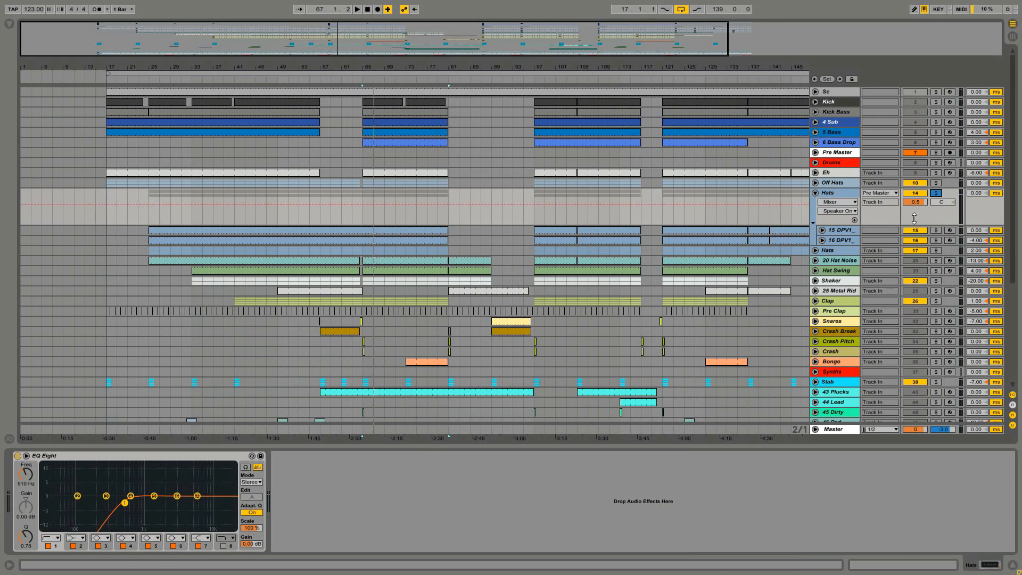
left_click(363, 217)
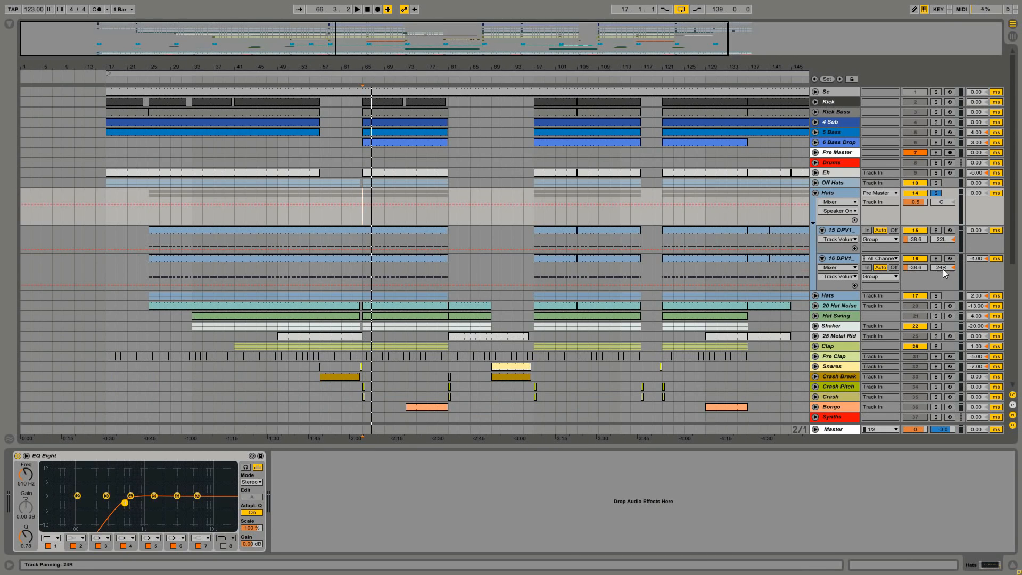
left_click_drag(941, 267, 942, 270)
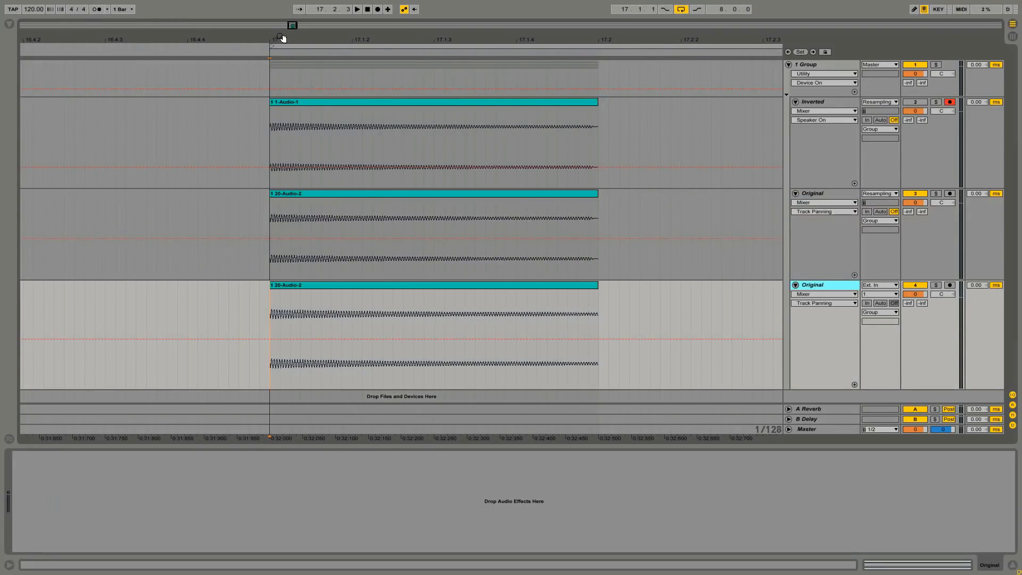
In the phase demonstration set, solo the lower Original track and audition its clip from bar 17.
key("plus")
key("plus")
left_click_drag(367, 40, 208, 2)
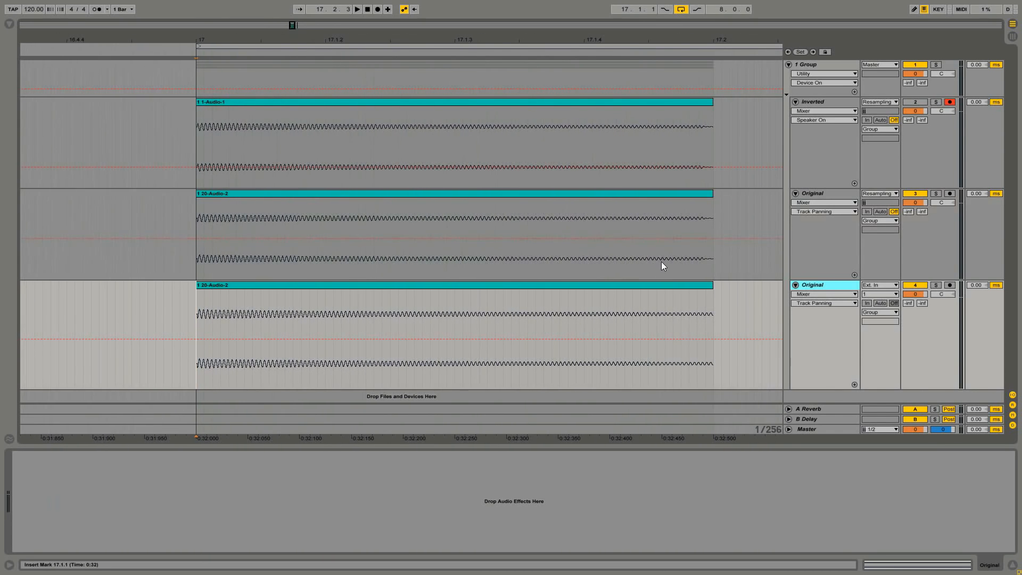
left_click(936, 285)
key("space")
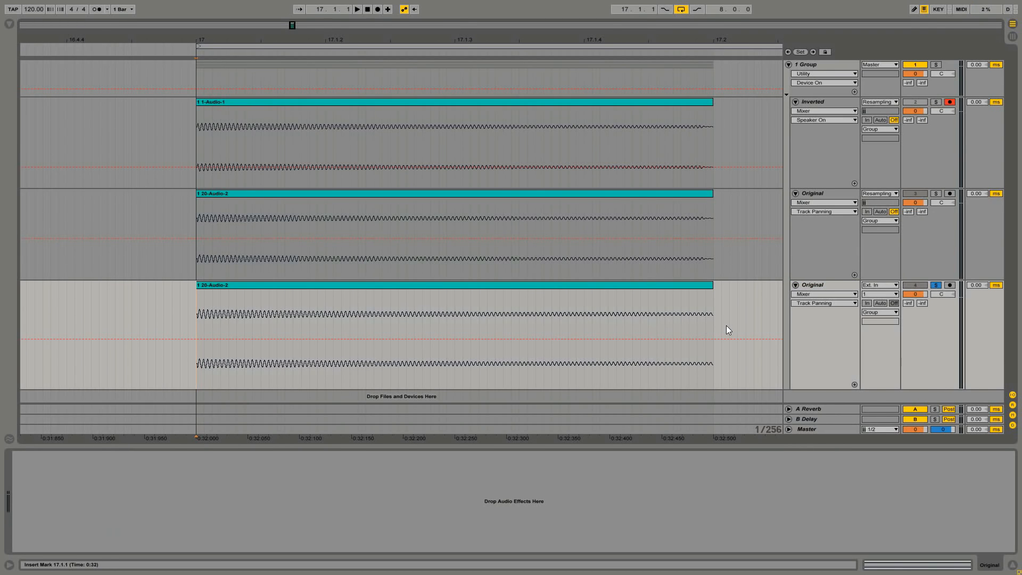
key("space")
Solo the upper Original track too, pan it 50L and the lower Original track 50R, and audition both.
left_click(825, 194)
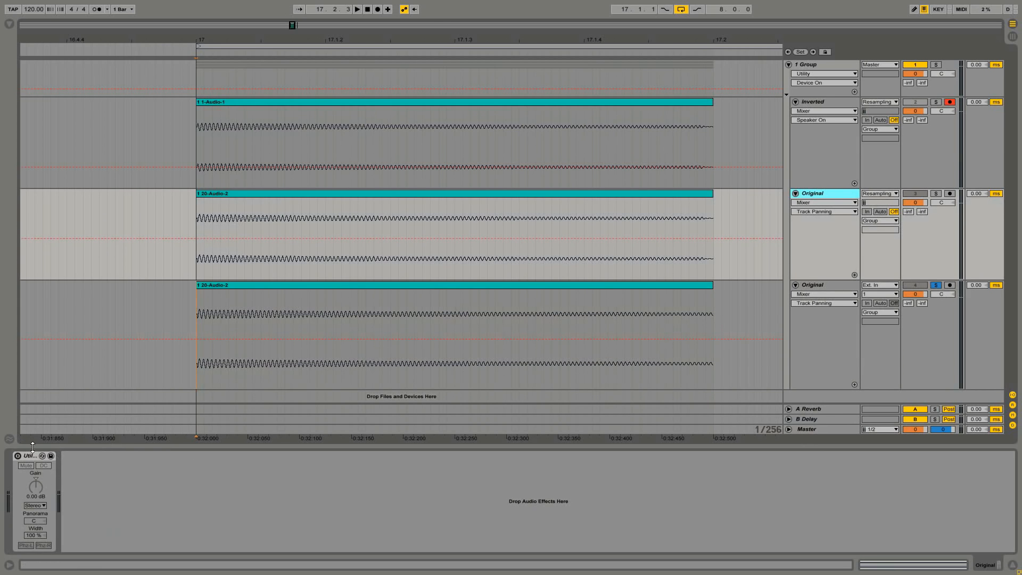
left_click(936, 193)
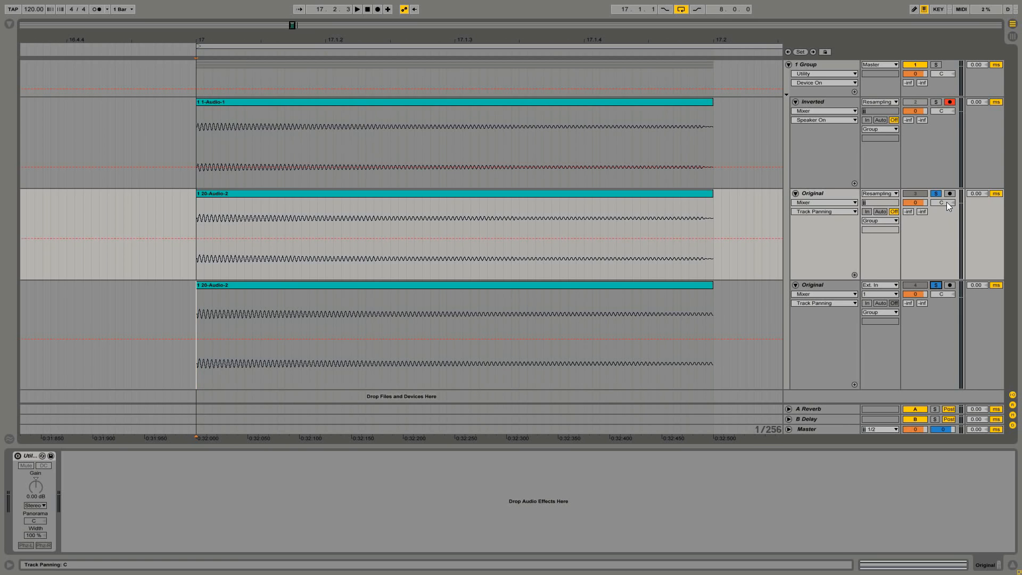
left_click_drag(948, 206, 948, 234)
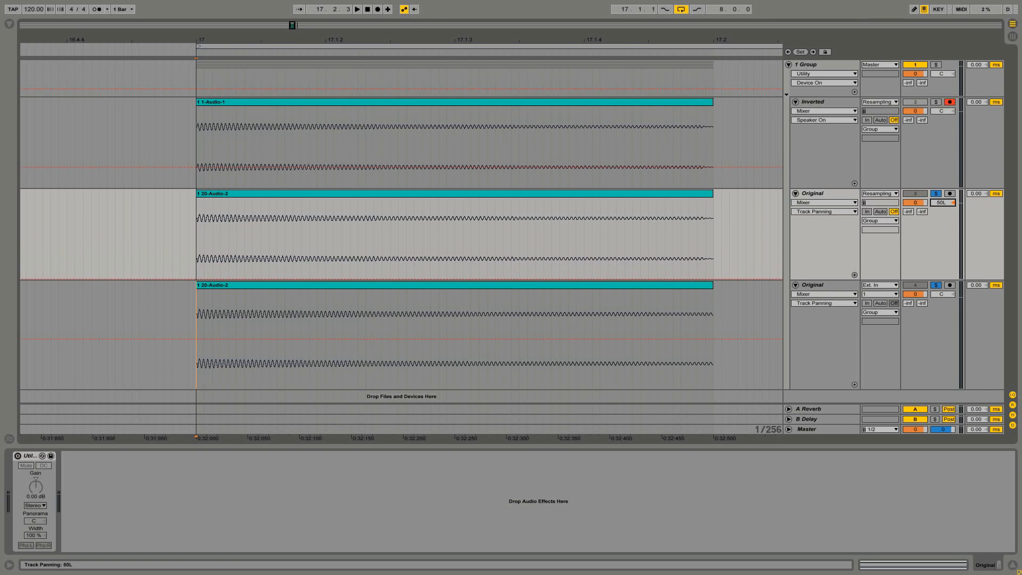
left_click(943, 294)
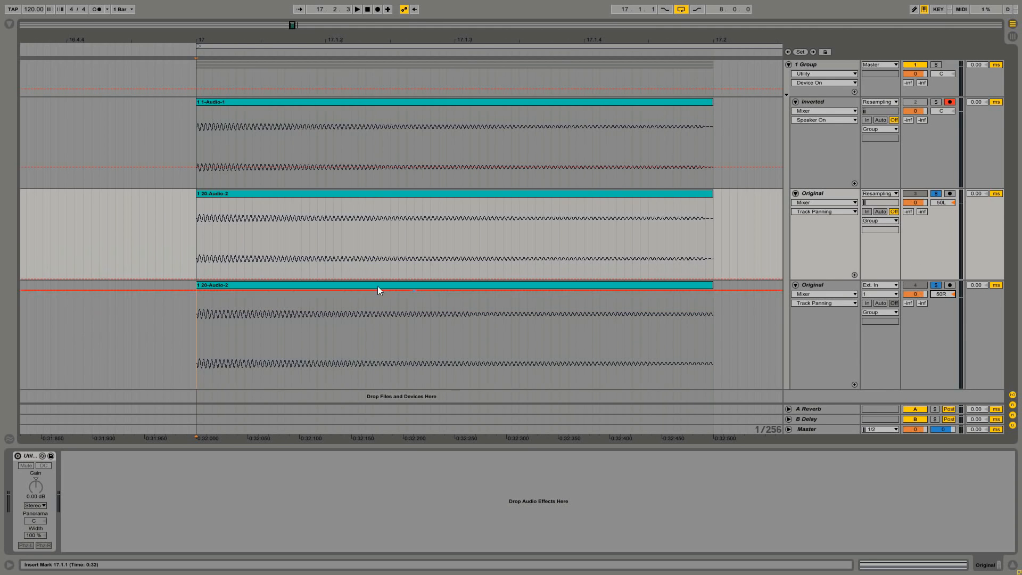
key("space")
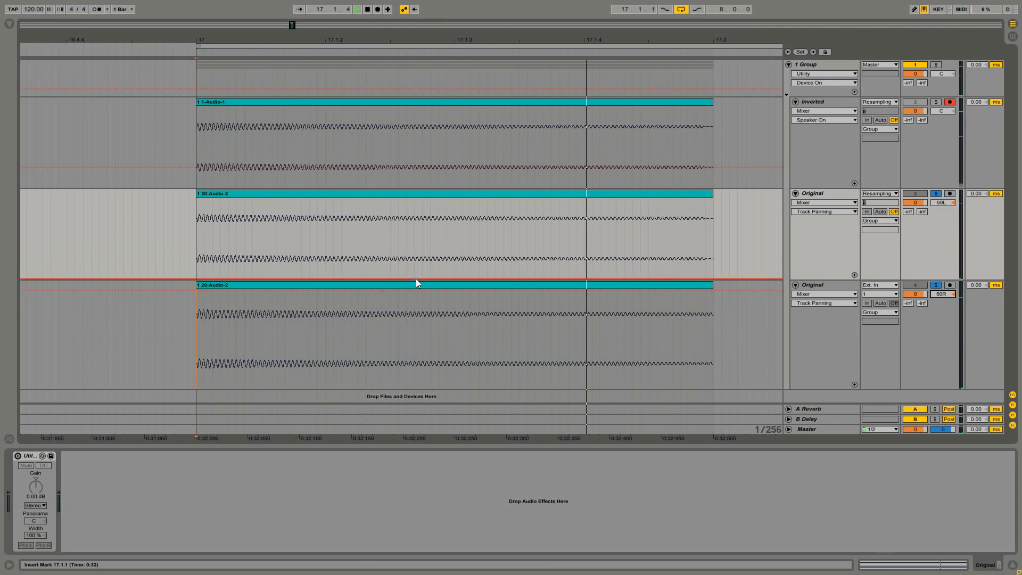
key("space")
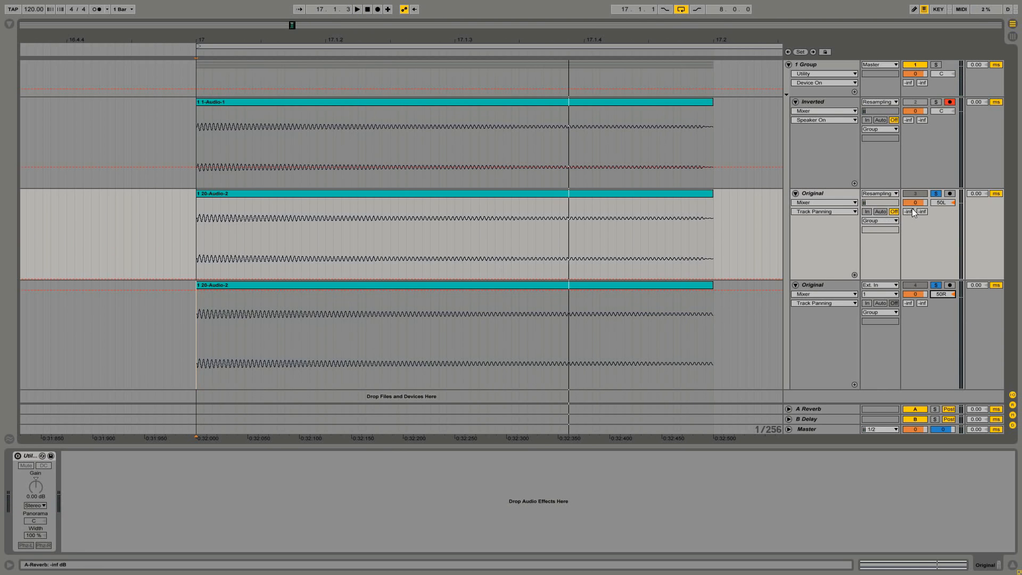
Reset the panning of both Original tracks to centre and audition them together.
left_click(954, 204)
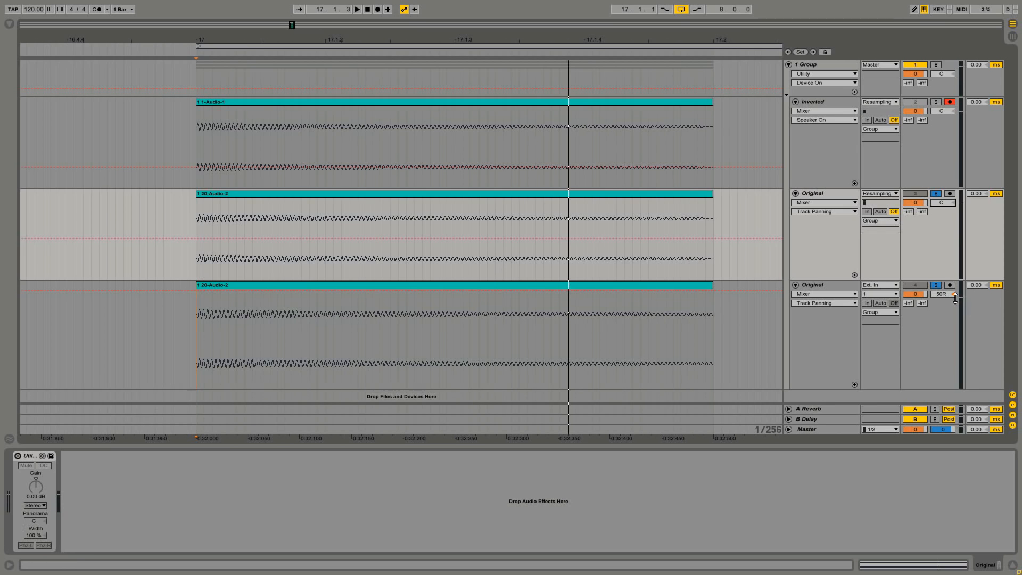
left_click(955, 294)
key("space")
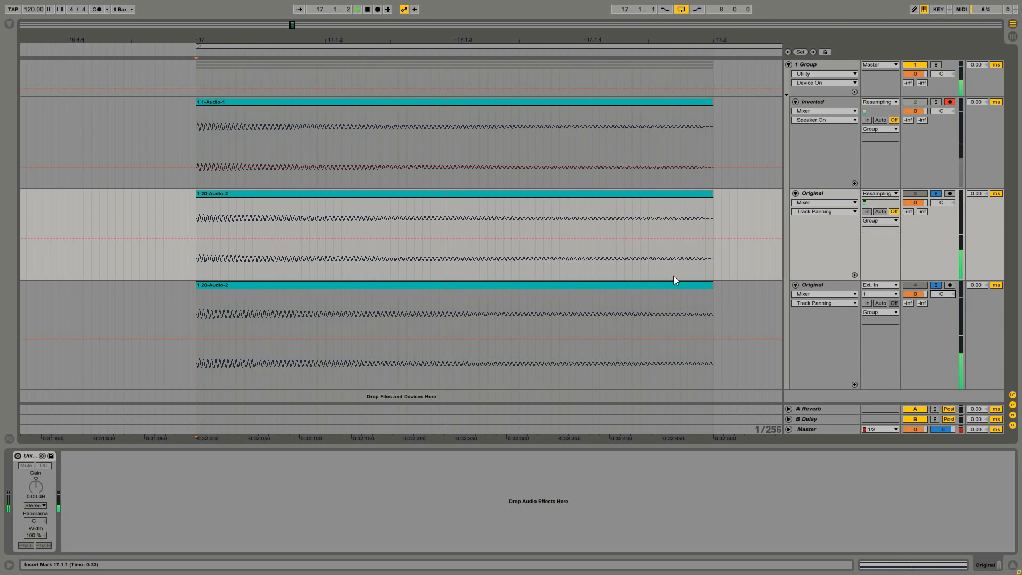
key("space")
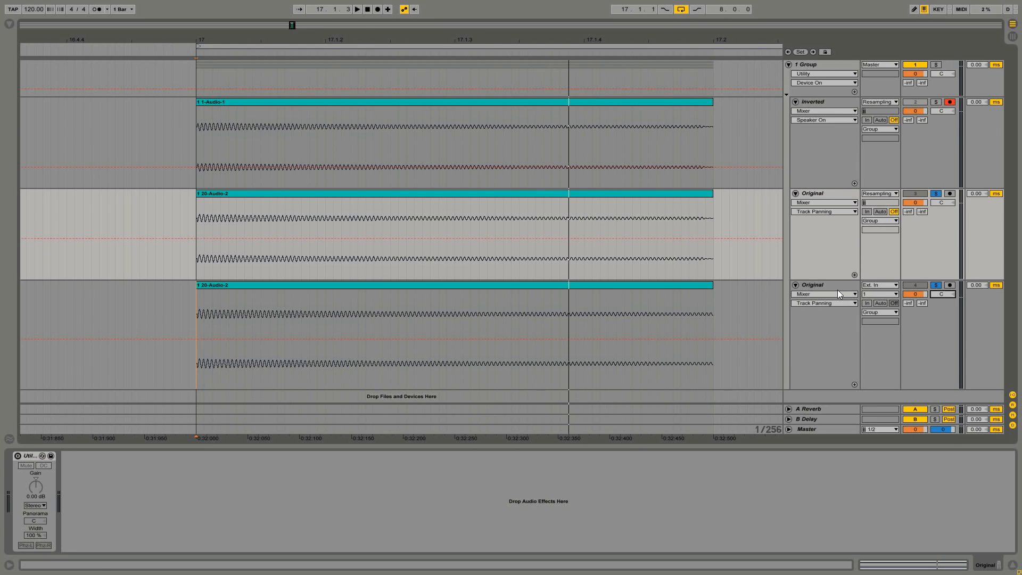
Pan the upper Original track 50L and the lower one 50R, delay the lower one by 1.00 ms, and audition from bar 17.
left_click_drag(942, 203, 943, 229)
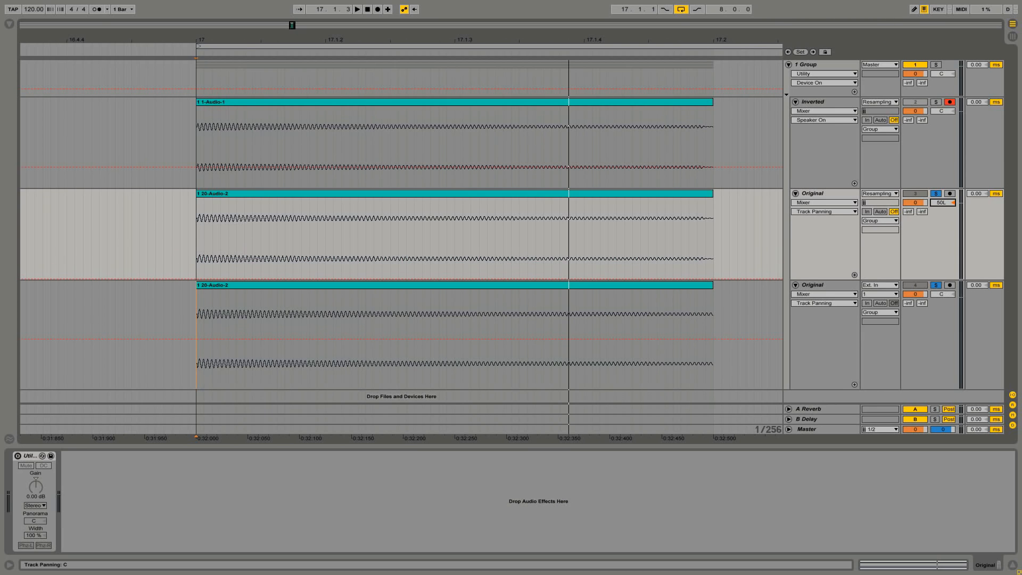
left_click_drag(943, 294, 981, 286)
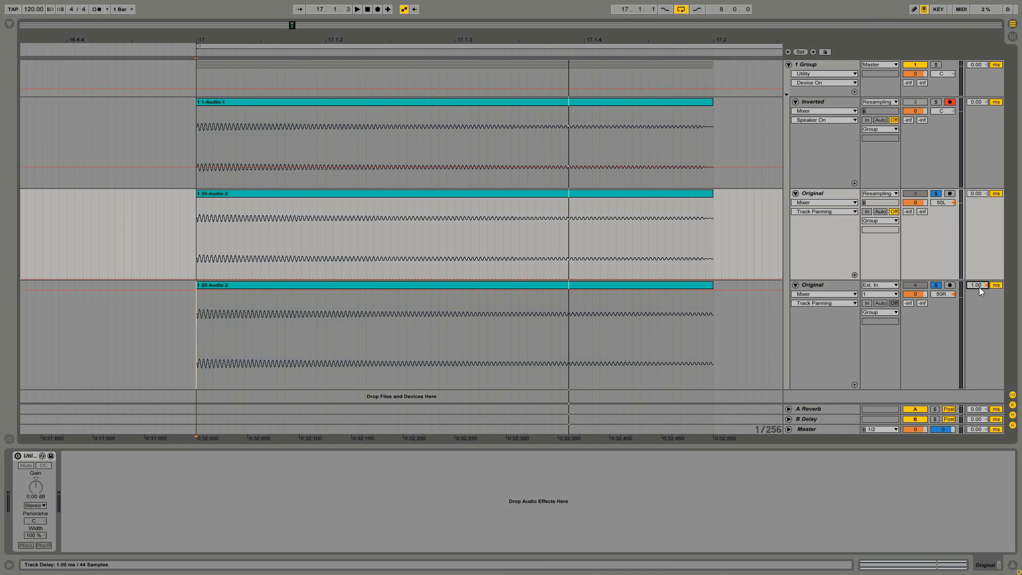
left_click(219, 284)
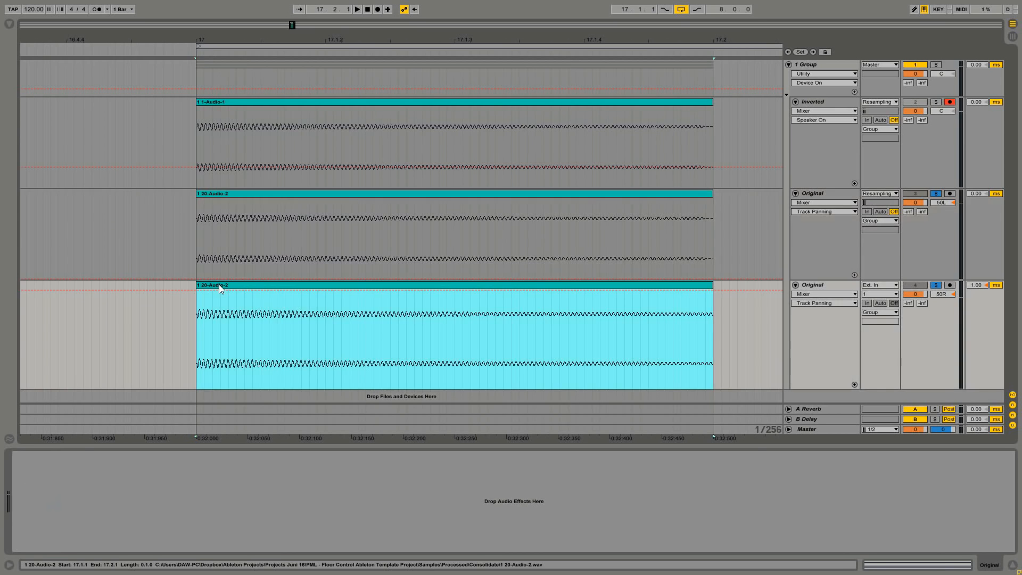
key("space")
key("space")
key("space")
Set the lower Original track's delay to 2.00 ms and audition the result.
left_click_drag(977, 287, 977, 282)
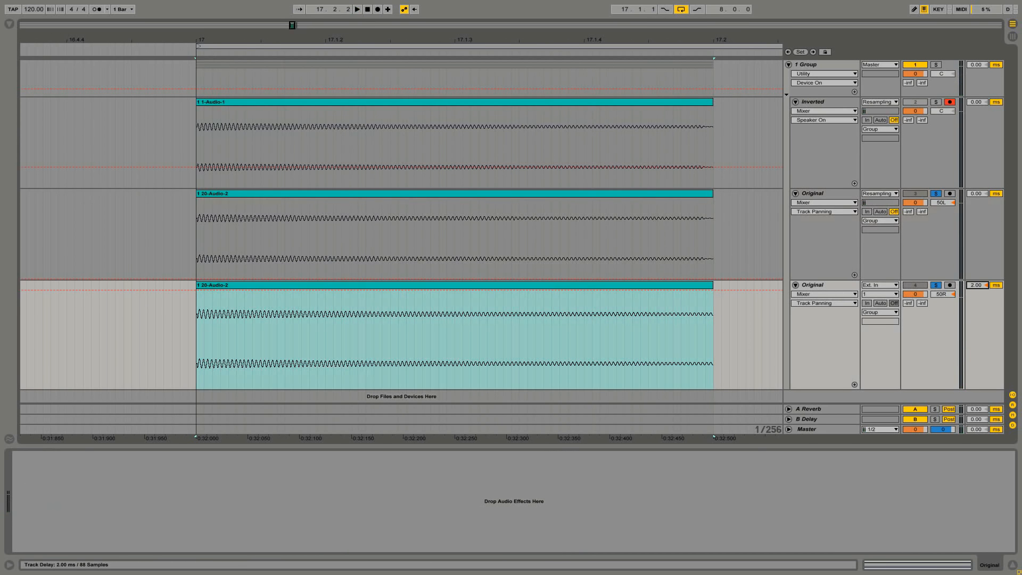
key("space")
key("space")
Reset the lower Original track's delay to 0.00 ms and audition the pair again.
left_click(985, 286)
key("space")
key("space")
key("space")
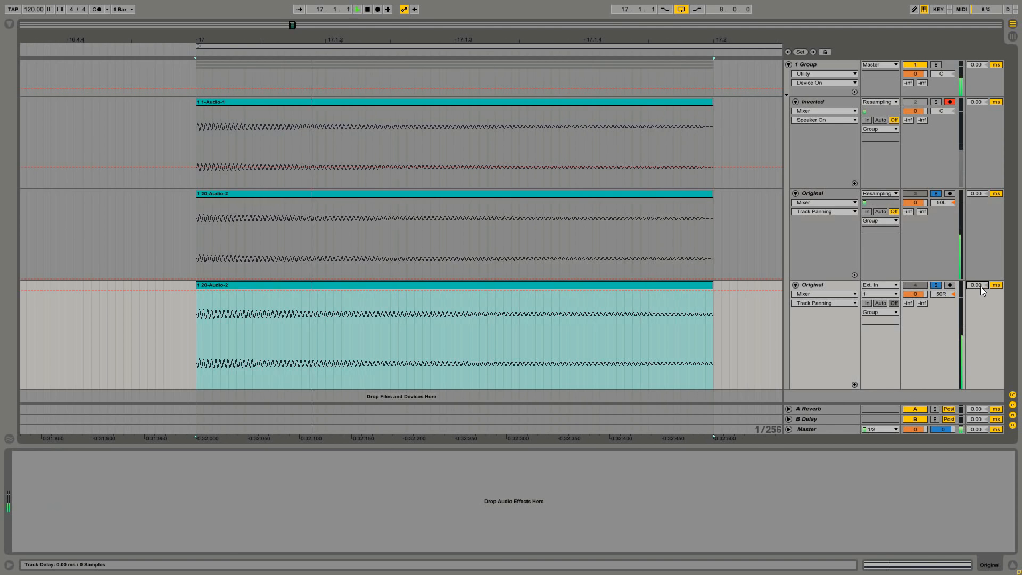
Try a track delay of -6.00 ms on the lower Original track, audition it, and restore the delay to 0.00 ms.
left_click_drag(981, 287, 983, 290)
key("space")
key("space")
key("space")
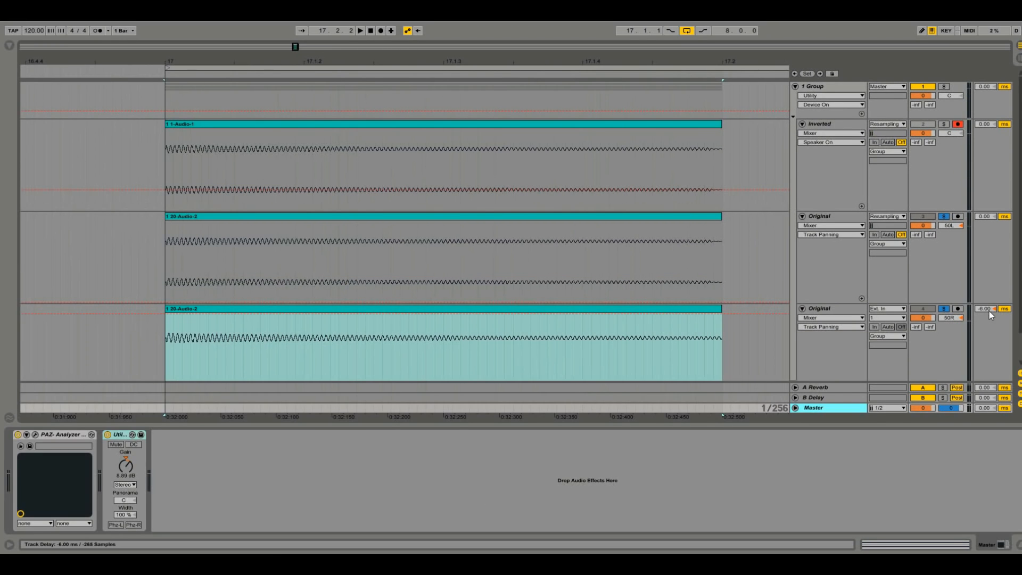
left_click(989, 311)
key("Delete")
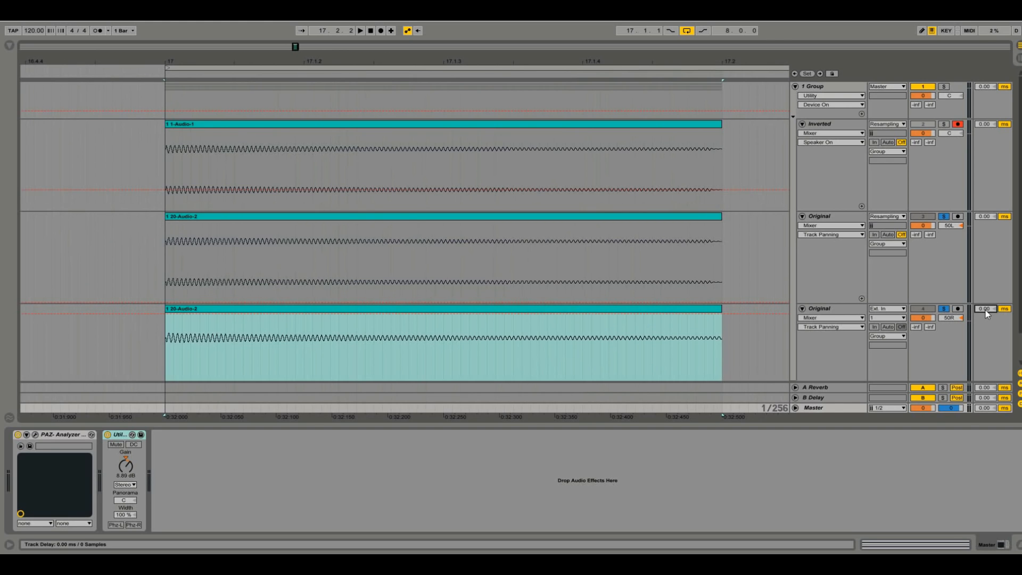
Shift the lower Original track's audio clip about 1 ms past bar 17 and audition the offset pair.
left_click_drag(174, 61, 174, 98)
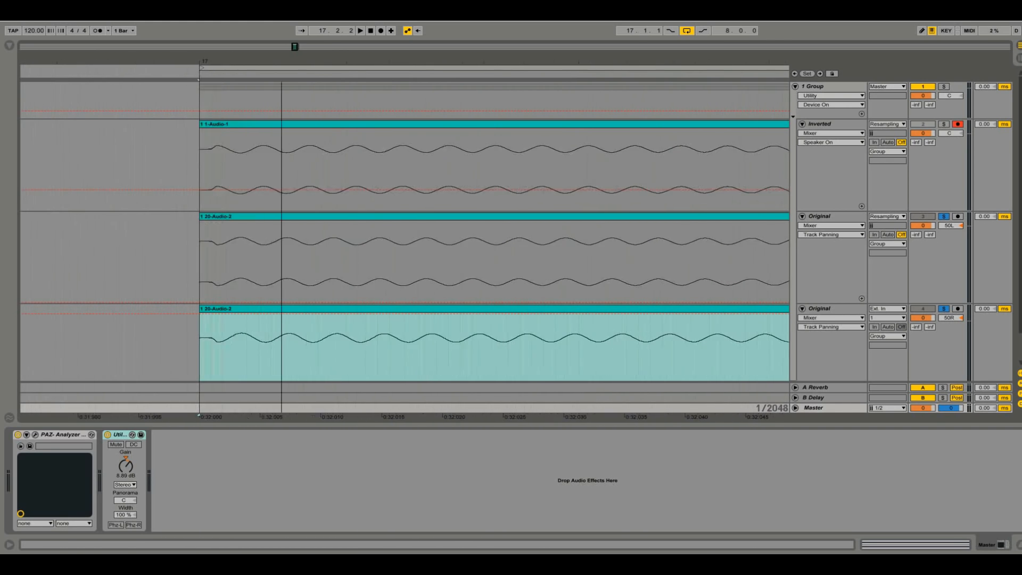
left_click_drag(282, 62, 282, 77)
left_click(211, 331)
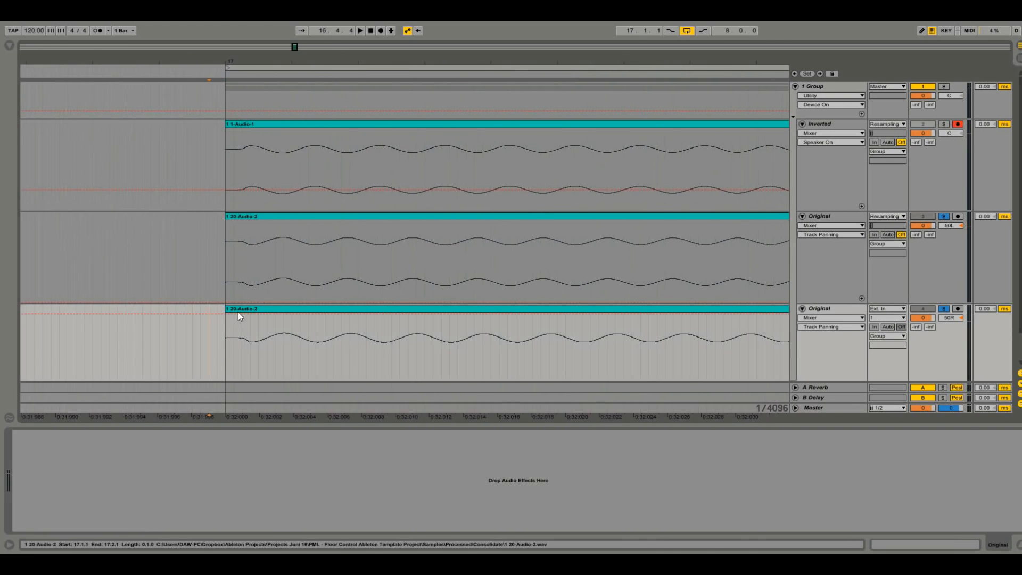
mouse_move(236, 311)
left_mouse_down()
mouse_move(258, 311)
mouse_move(248, 313)
left_mouse_up()
left_click(228, 324)
key("space")
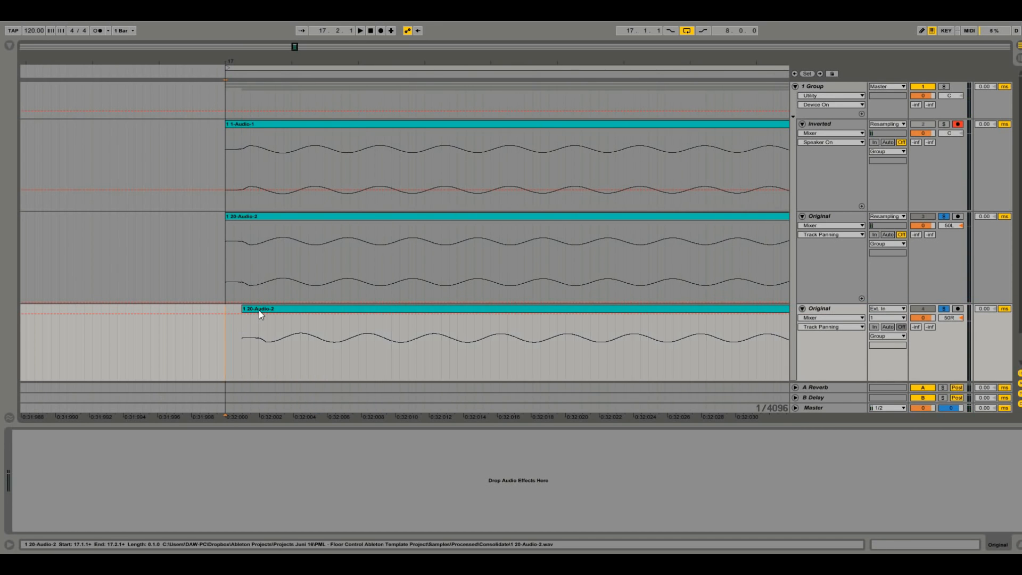
Move the lower Original track's clip back so it starts exactly at bar 17.
left_click_drag(305, 63, 334, 231)
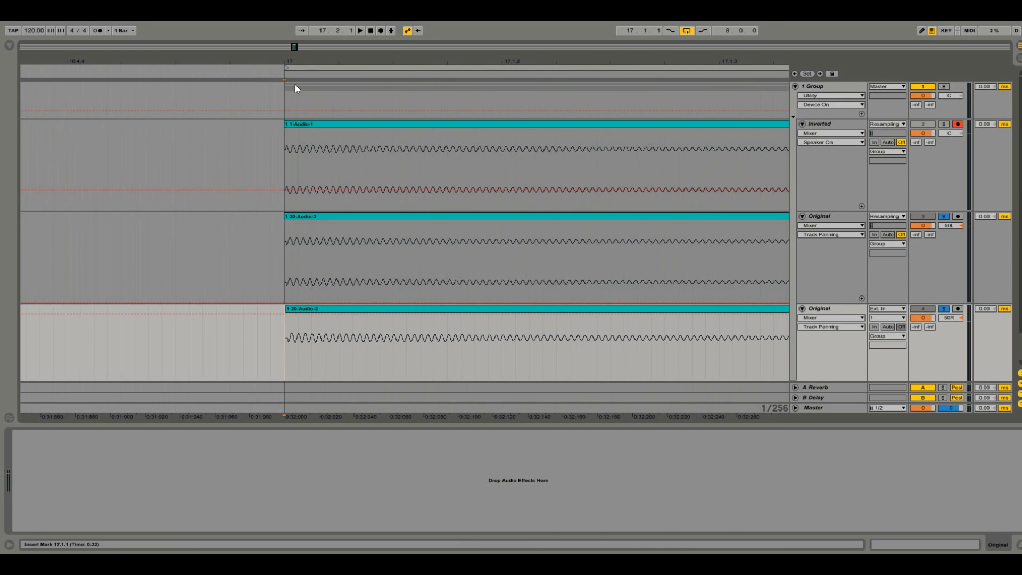
left_click_drag(289, 61, 306, 250)
left_click_drag(310, 309, 276, 310)
left_click_drag(417, 62, 301, 16)
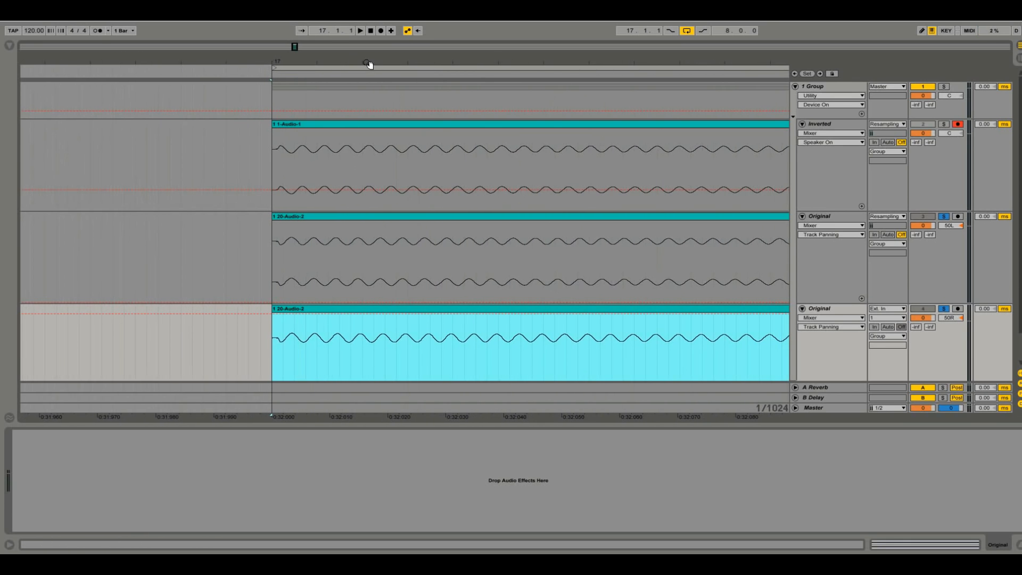
Set the lower Original track's delay to -1.00 ms and audition it in PAZ Analyzer with Peak Hold off.
left_click(451, 60)
left_click_drag(451, 60, 333, 27)
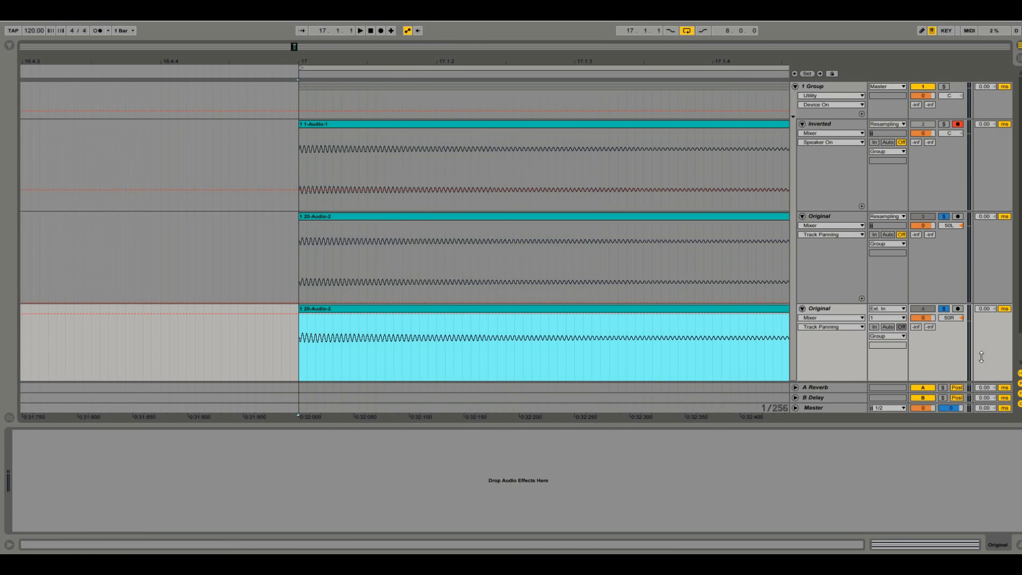
left_click(985, 309)
left_click_drag(985, 309, 984, 306)
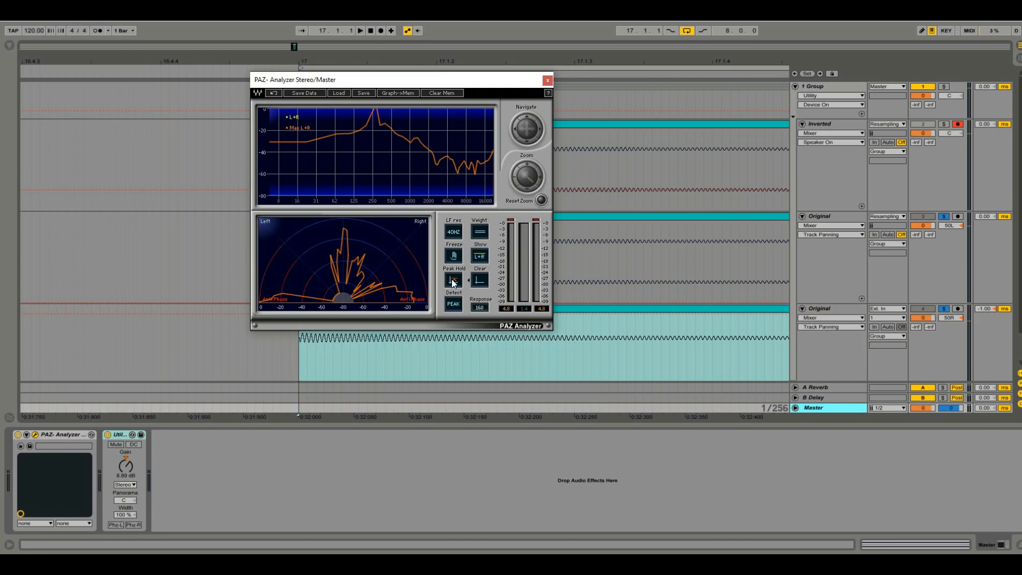
left_click(453, 281)
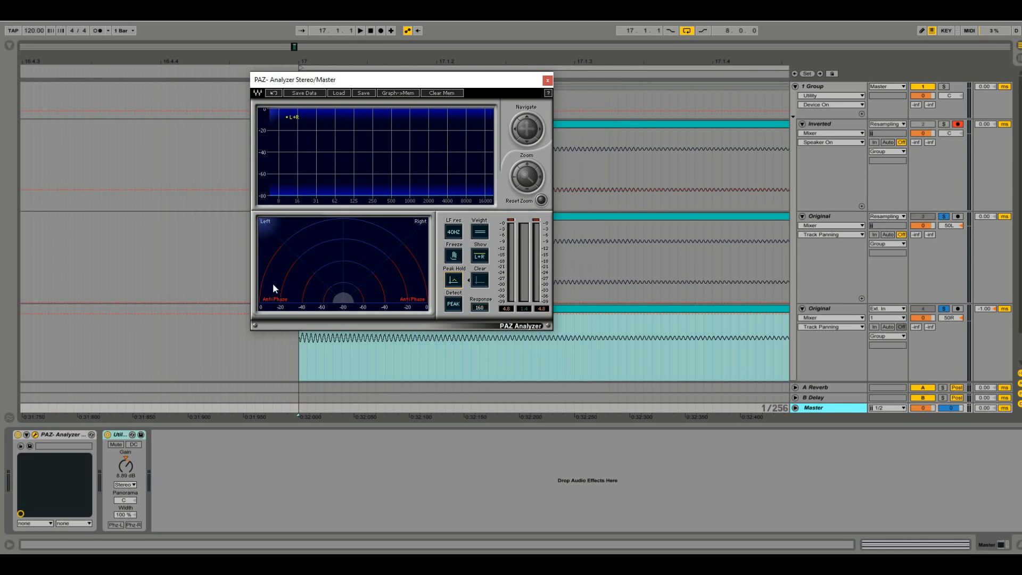
key("space")
Close the PAZ Analyzer window and reset the lower Original track's delay to 0.00 ms.
left_click(547, 81)
left_click_drag(326, 61, 486, 156)
left_click(995, 309)
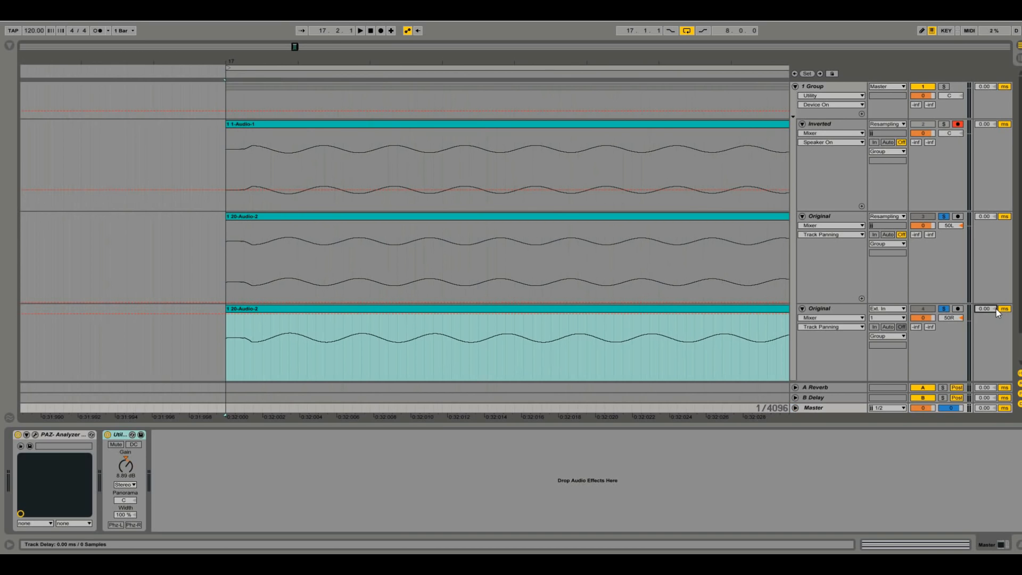
Shift the lower Original track's clip about 1.5 ms later than bar 17.
left_click_drag(280, 62, 325, 106)
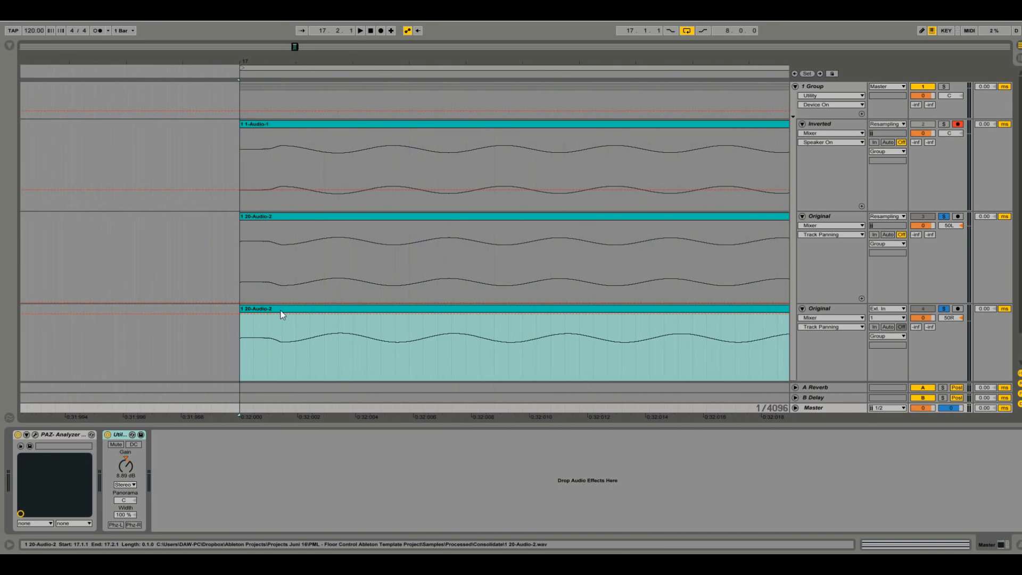
left_click_drag(280, 311, 334, 308)
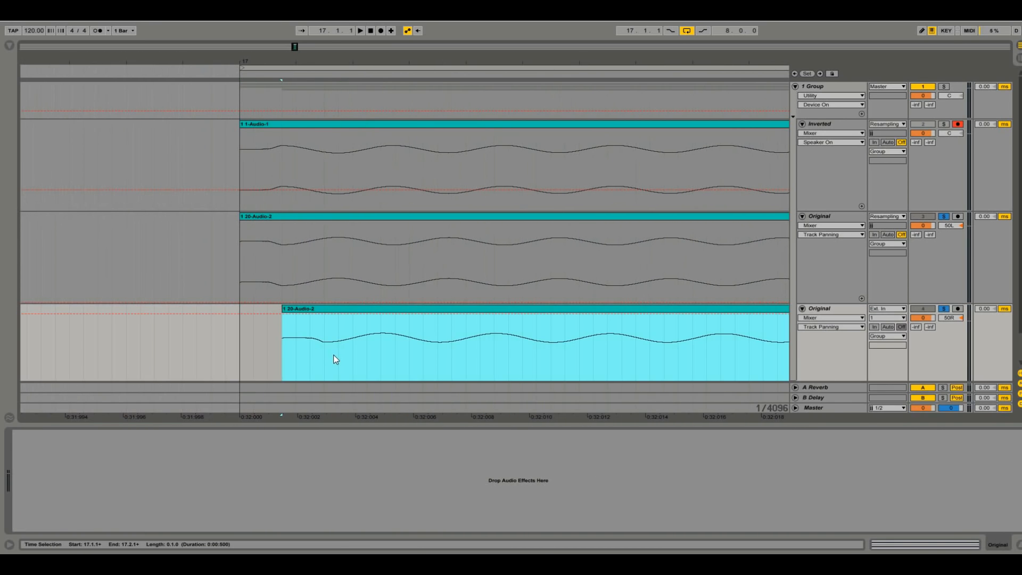
left_click(280, 351)
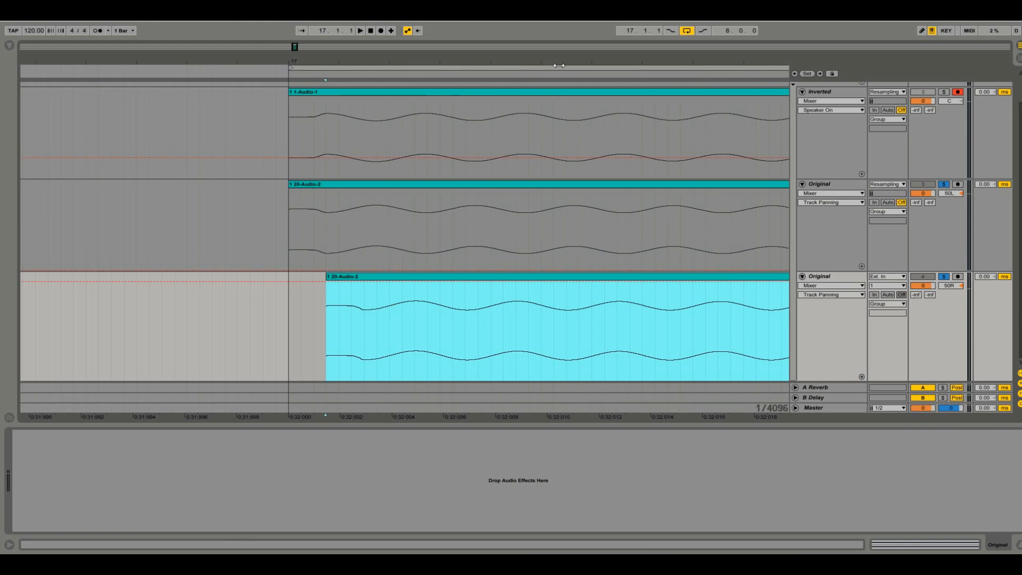
Audition the offset clips from bar 17 while viewing the master track's PAZ Analyzer.
left_click_drag(545, 61, 438, 44)
left_click(257, 344)
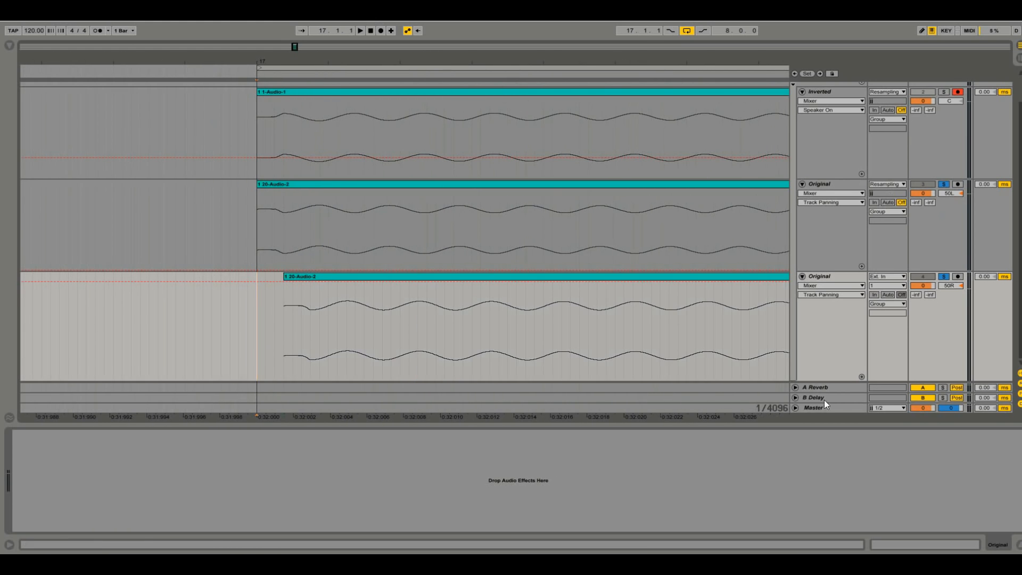
left_click(829, 408)
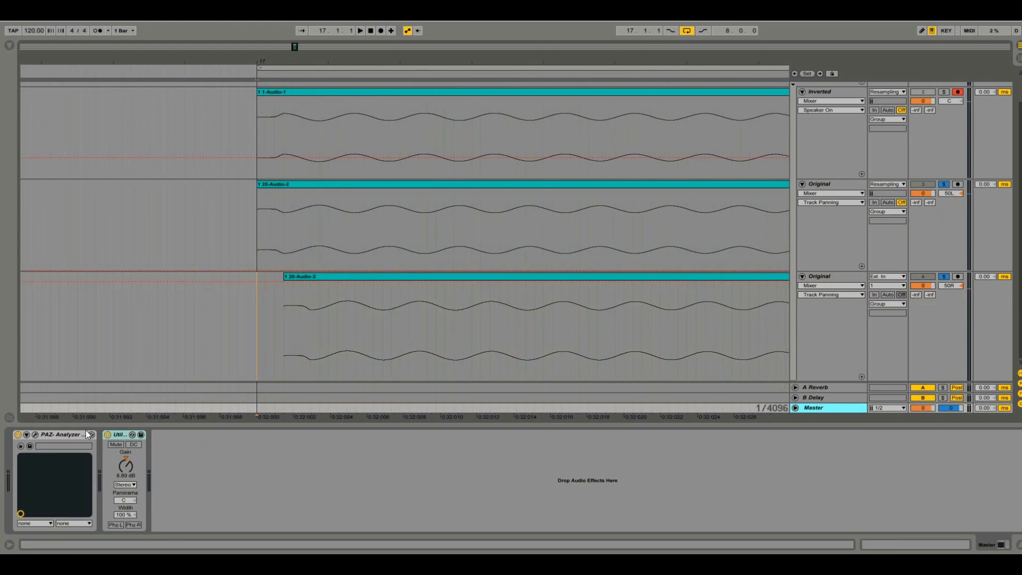
left_click(33, 435)
key("space")
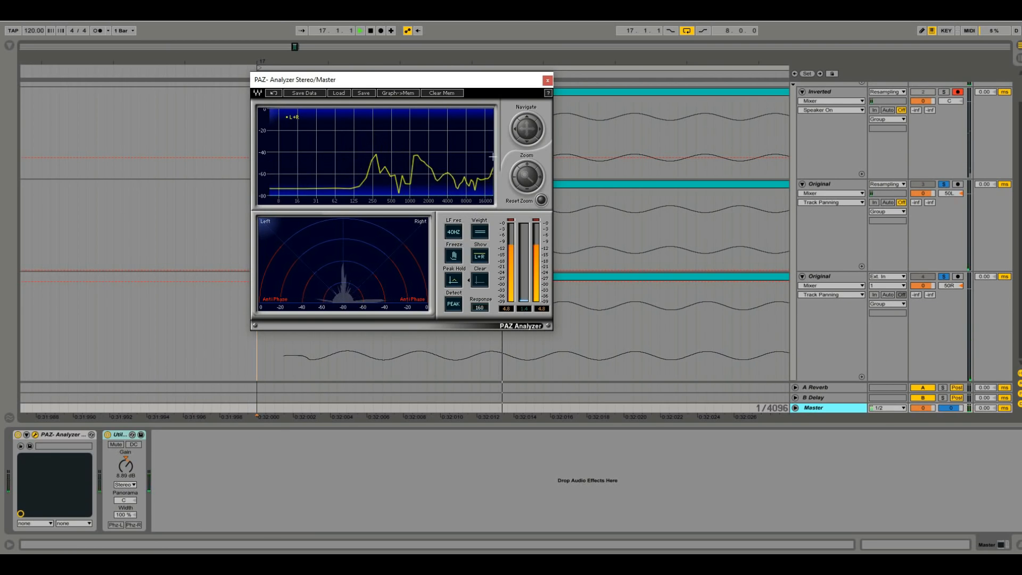
Stop playback, close the PAZ Analyzer window, and place Utility before PAZ Analyzer in the master's device chain.
left_click(547, 80)
key("space")
left_click_drag(38, 440, 37, 442)
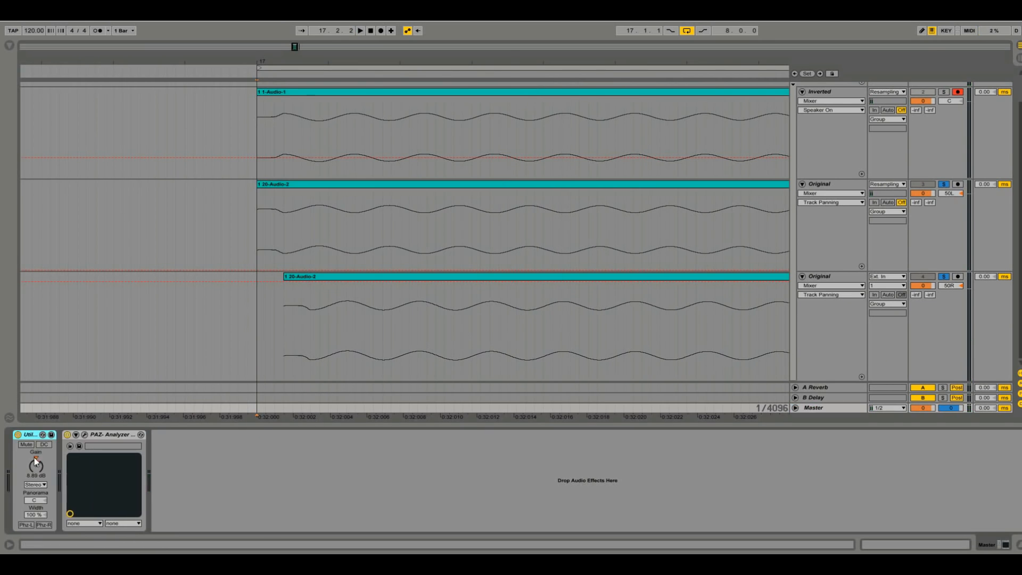
Set the master Utility's width to 0 % and audition the offset clips in mono.
left_click(39, 514)
type("0")
key("Return")
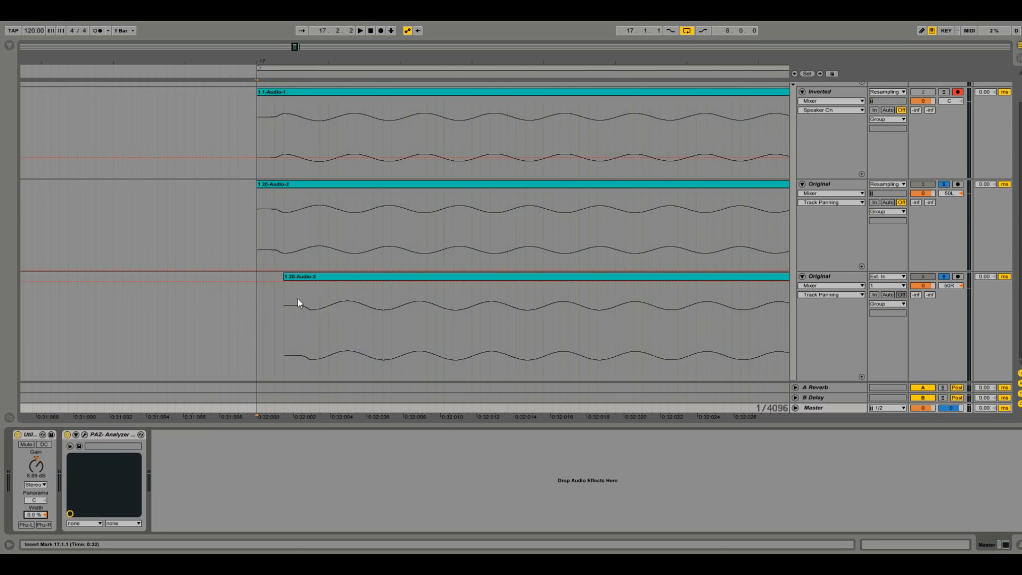
left_click_drag(298, 61, 345, 85)
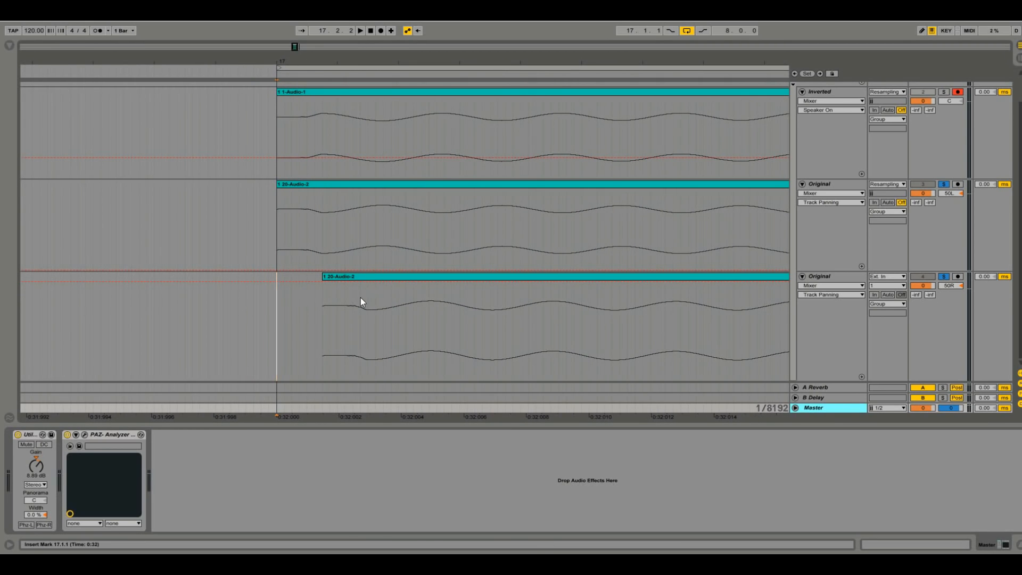
key("space")
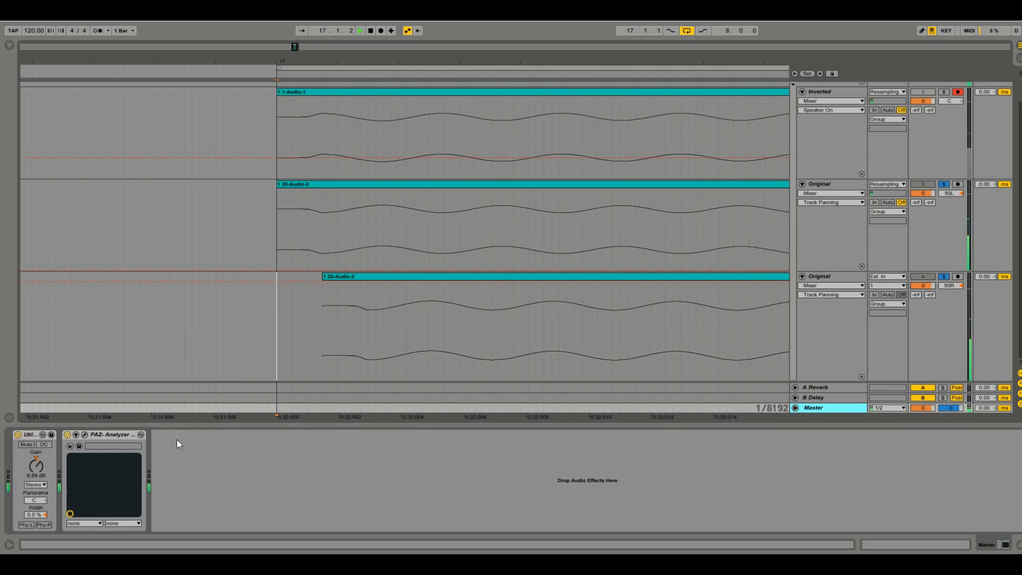
Restore the master Utility's width to 100 % and audition the clips in stereo.
left_click(46, 516)
key("space")
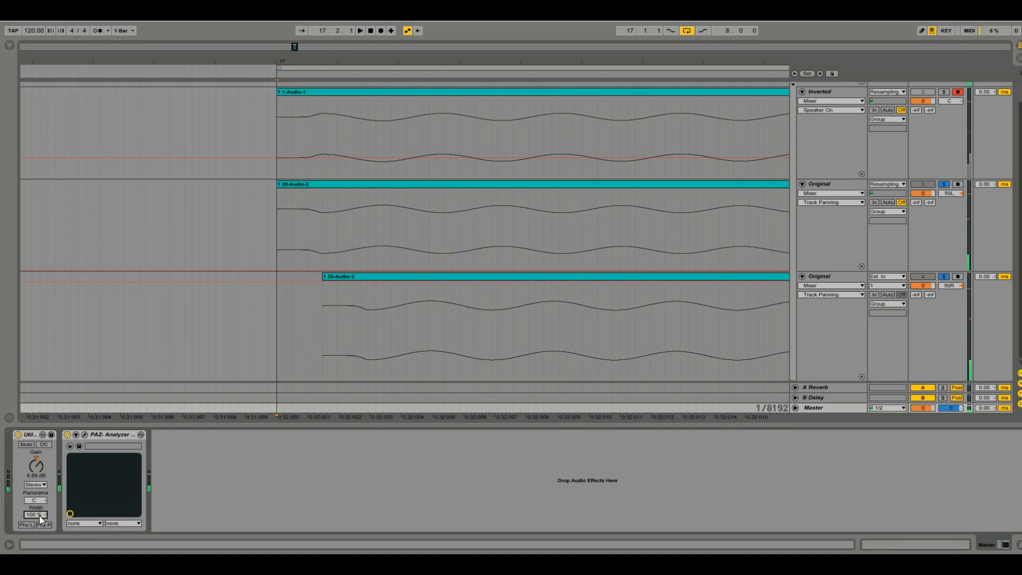
key("space")
Realign the lower Original track's clip with the start of bar 17.
left_click_drag(626, 54, 429, 32)
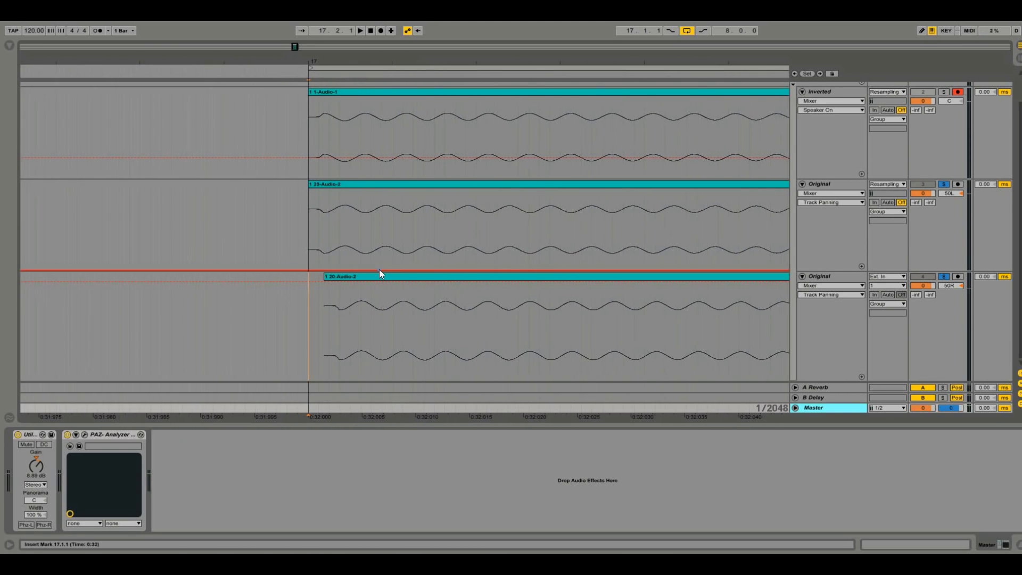
left_click(373, 282)
left_click_drag(373, 282, 366, 282)
left_click(298, 321)
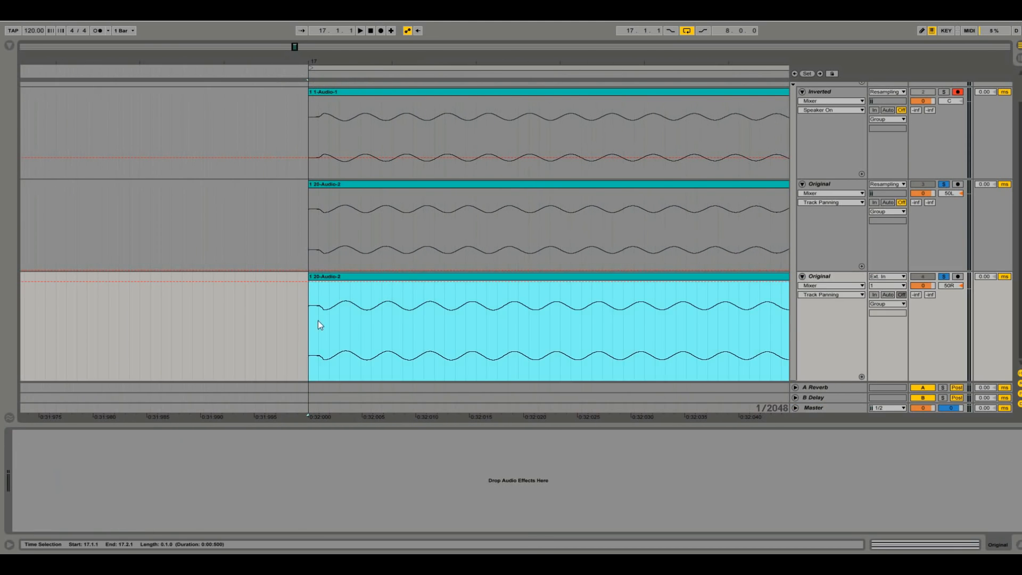
Solo the Inverted track together with the lower Original track, and pan the lower Original track to center.
scroll(859, 212, "up", 2)
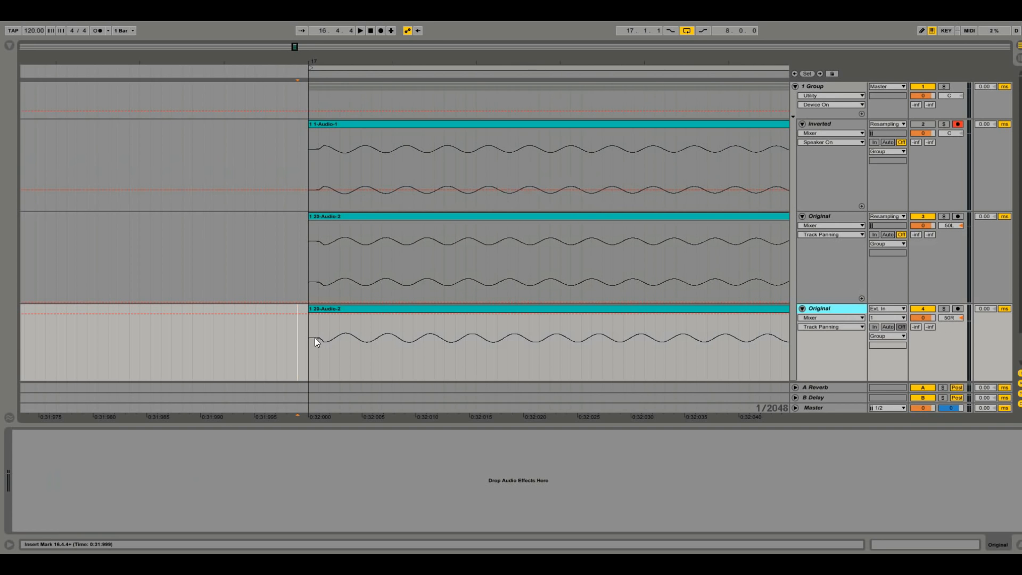
mouse_move(329, 62)
left_mouse_down()
mouse_move(329, 96)
mouse_move(352, 83)
mouse_move(340, 70)
left_mouse_up()
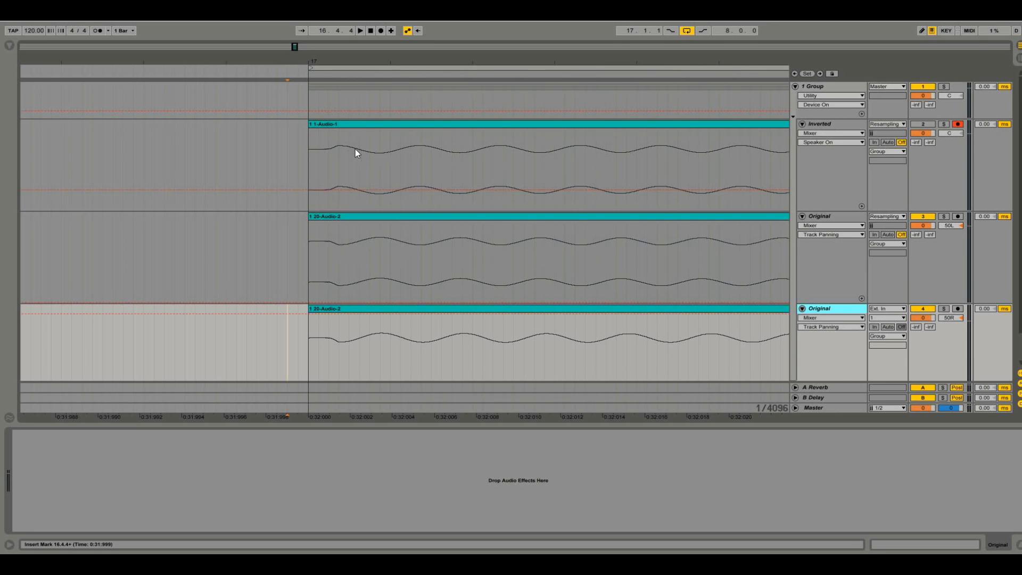
left_click(944, 124)
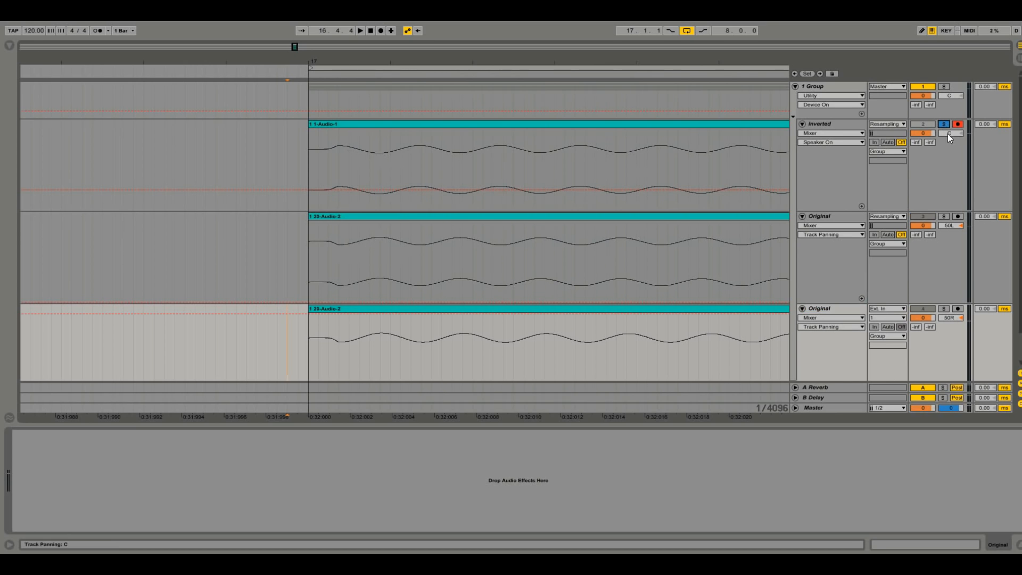
left_click(945, 308, "ctrl")
left_click(961, 318)
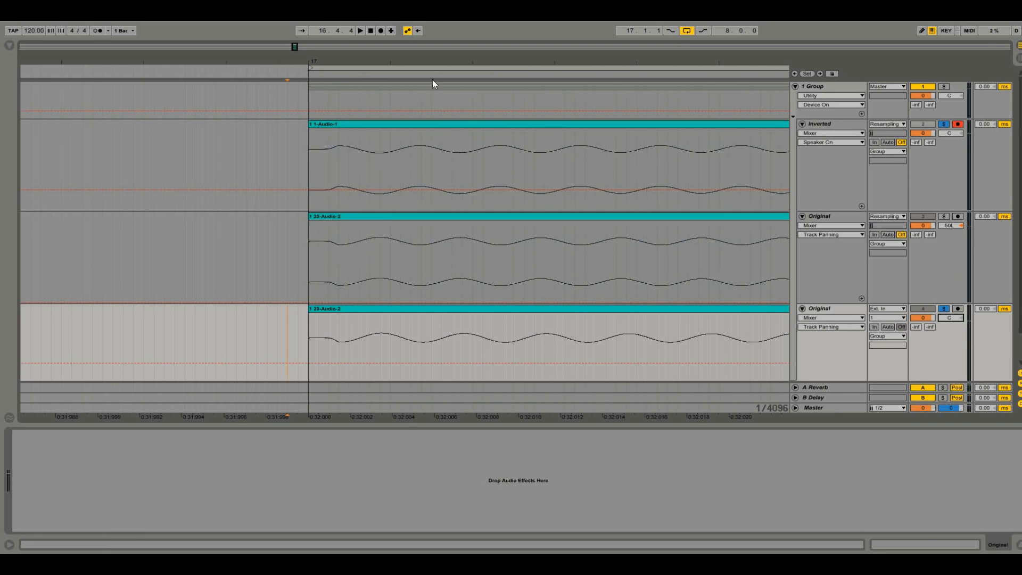
Audition the Inverted and lower Original tracks together to hear how their opposite phases interact.
left_click_drag(441, 61, 367, 40)
key("space")
key("space")
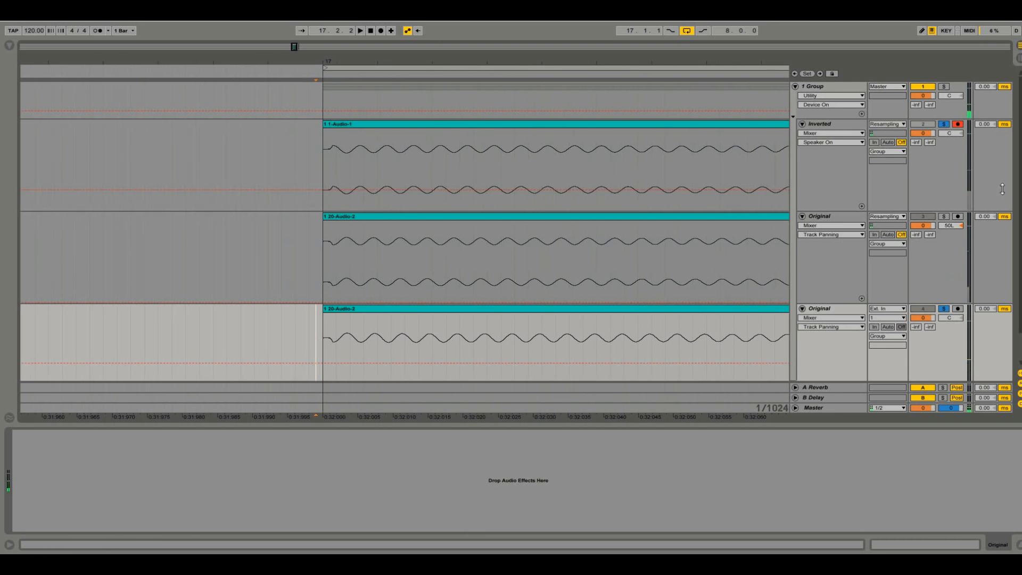
key("space")
key("space")
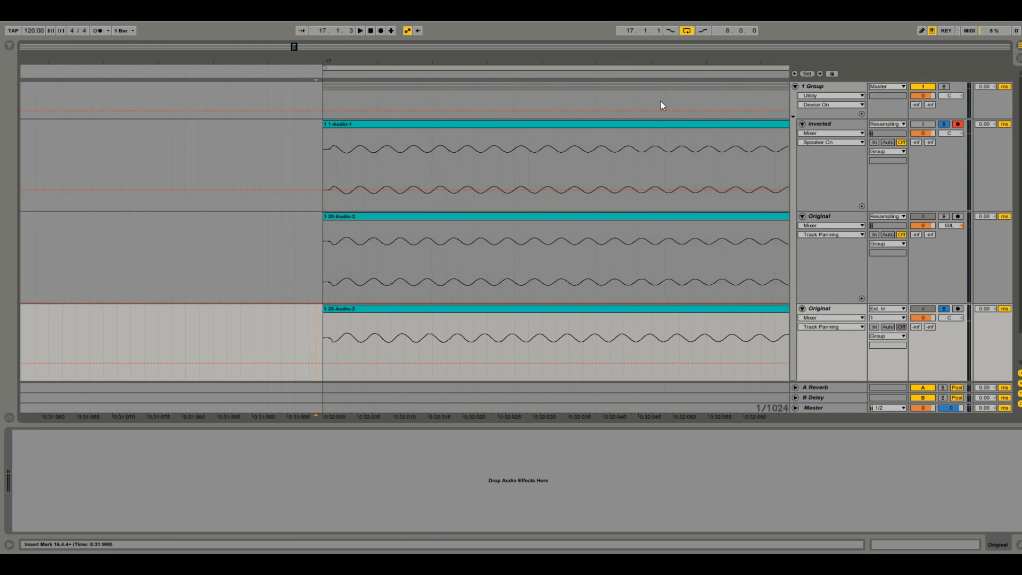
Pan the lower Original track to 50R with a 4.00 ms track delay, and solo only the upper Original track.
left_click_drag(630, 64, 469, 63)
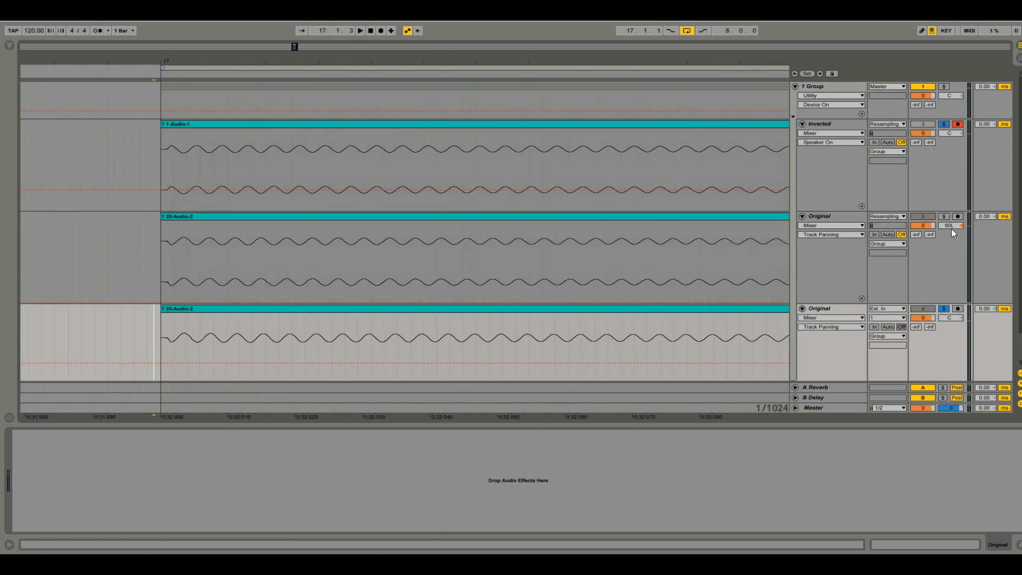
left_click_drag(951, 320, 950, 293)
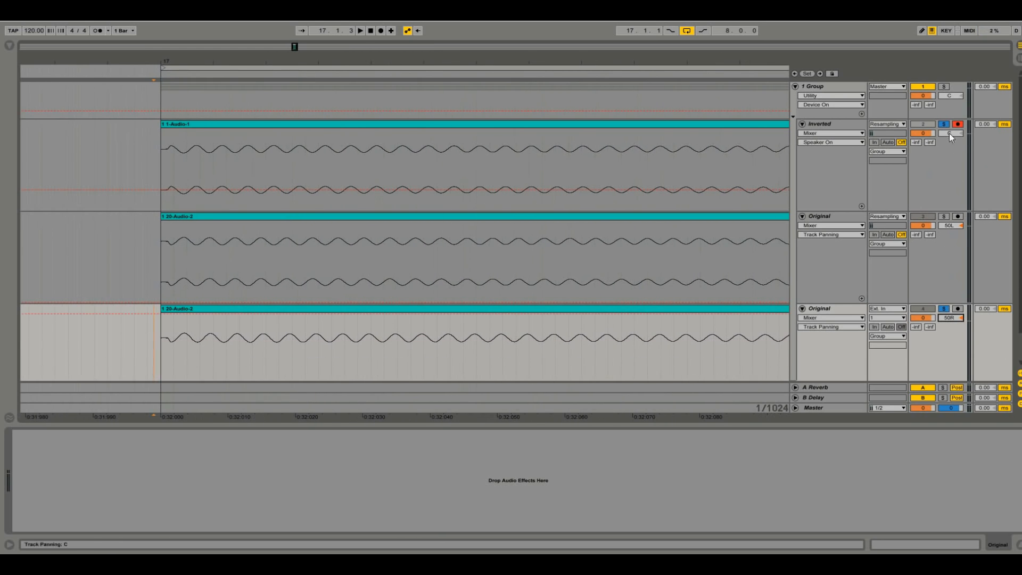
left_click(944, 124)
left_click(944, 216)
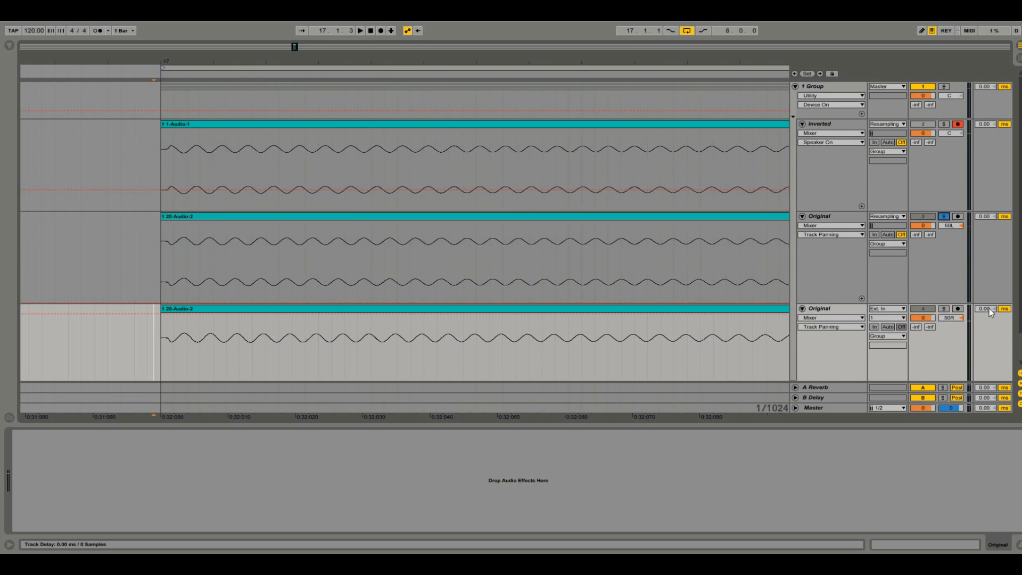
left_click_drag(986, 309, 986, 298)
left_click_drag(477, 62, 415, 63)
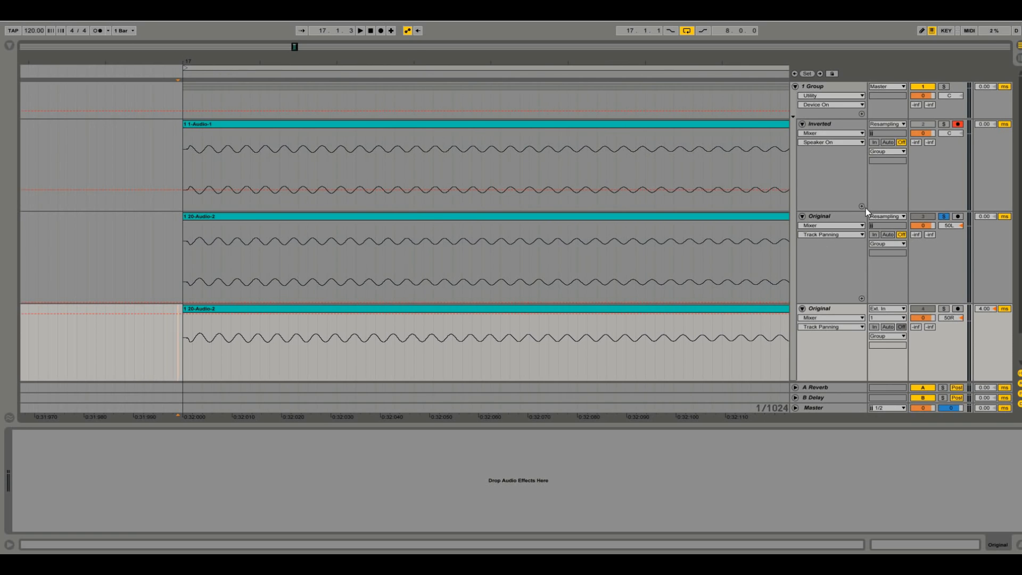
Inspect the device chains of the Inverted and upper Original tracks.
left_click(829, 123)
left_click(827, 216)
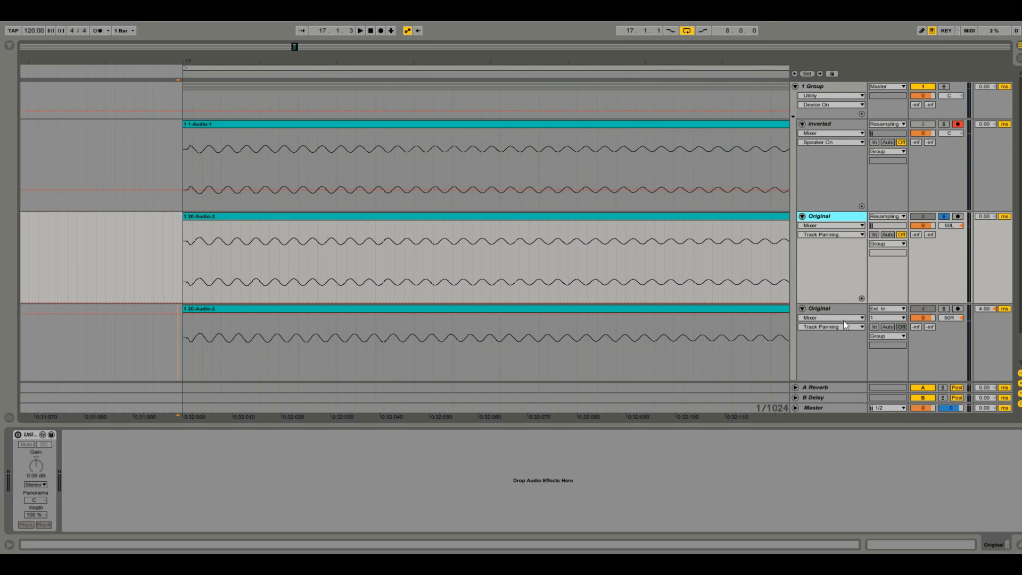
scroll(352, 239, "down", 2)
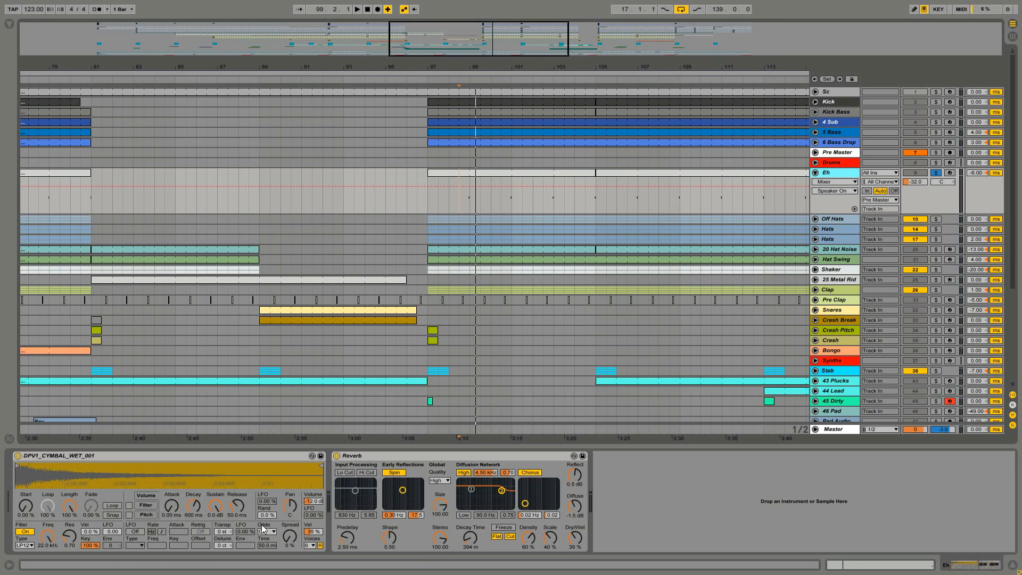
Open the Eh track's MIDI clip starting at bar 97 in the finished track's arrangement.
double_click(525, 173)
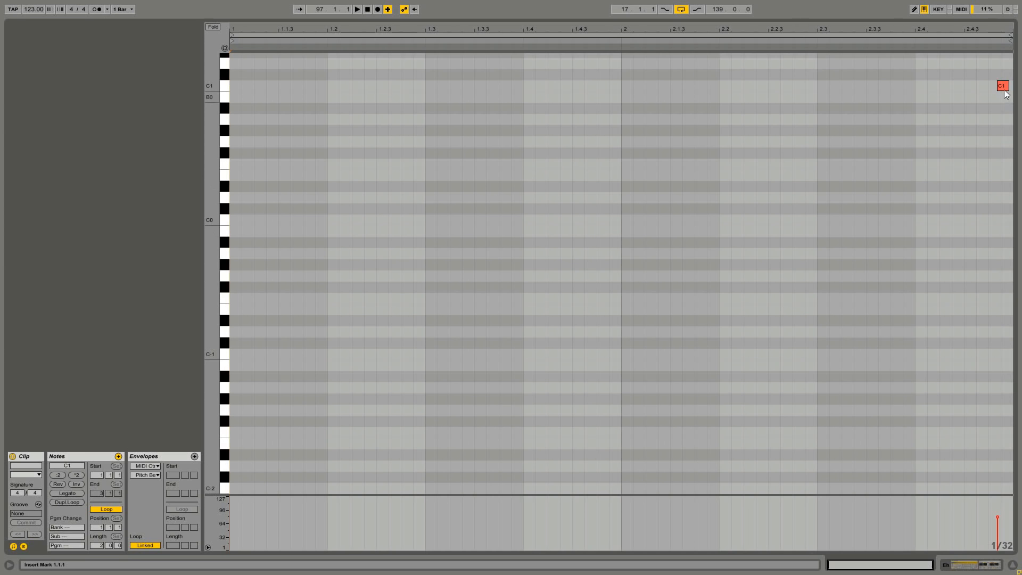
Unfold the upper Hats group and examine the MIDI clip starting at bar 97 on its closed-hat track.
scroll(1007, 87, "up", 3)
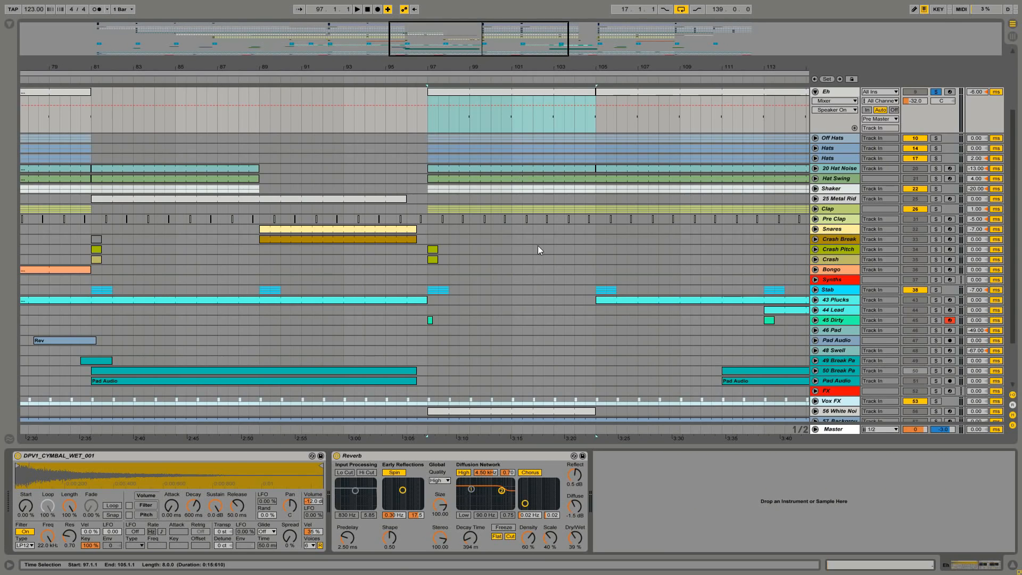
scroll(538, 245, "up", 3)
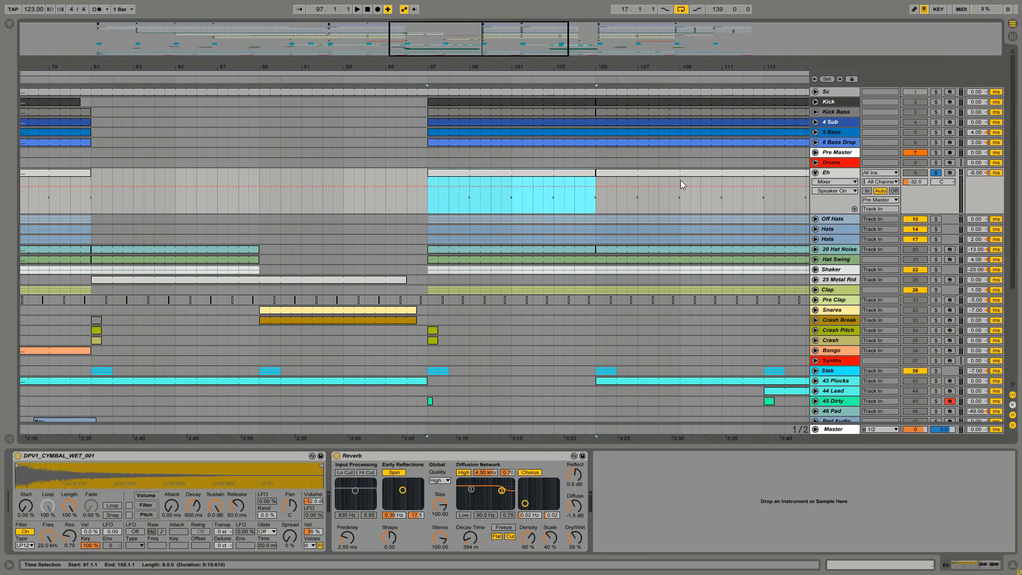
left_click(815, 193)
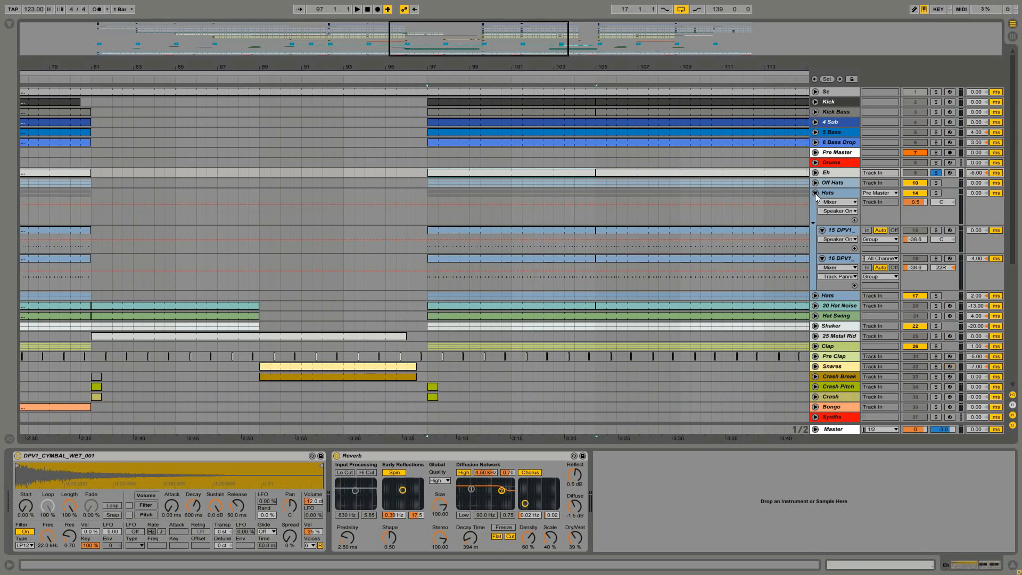
double_click(518, 231)
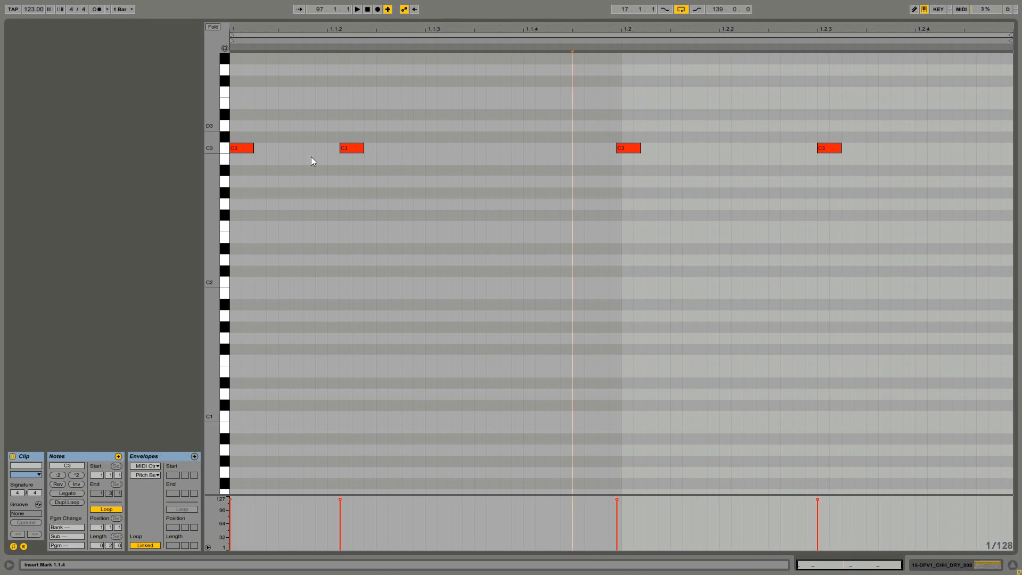
key("shift+Tab")
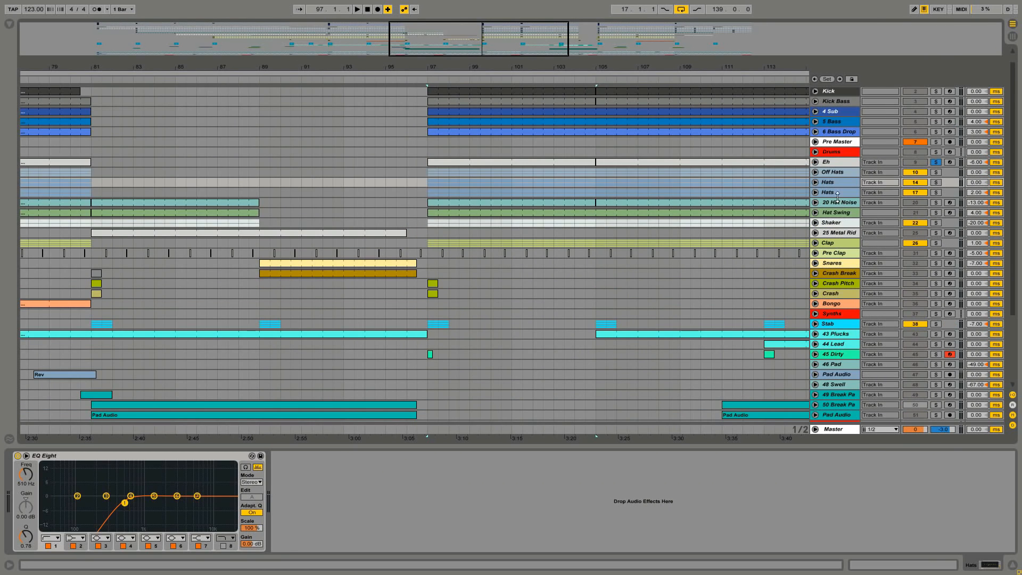
Audition the lower and upper Hats groups in turn from bar 97, soloing each one.
left_click(831, 192)
left_click(937, 194)
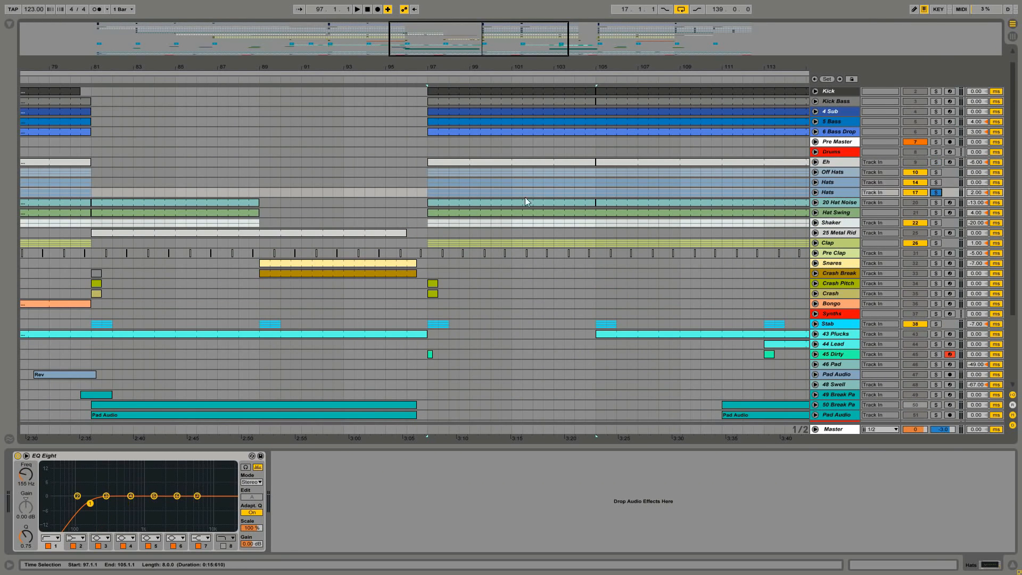
key("space")
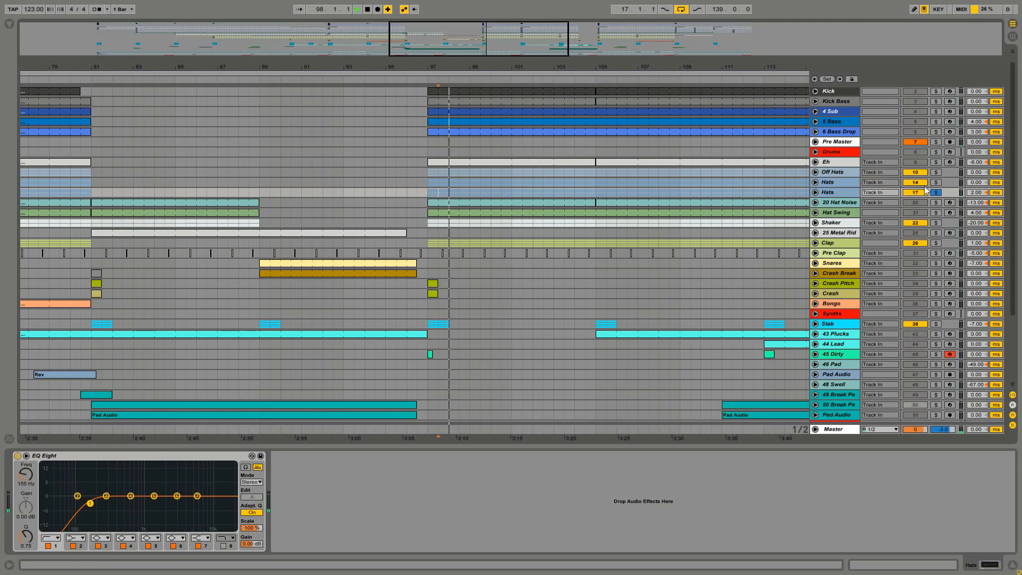
left_click(936, 182)
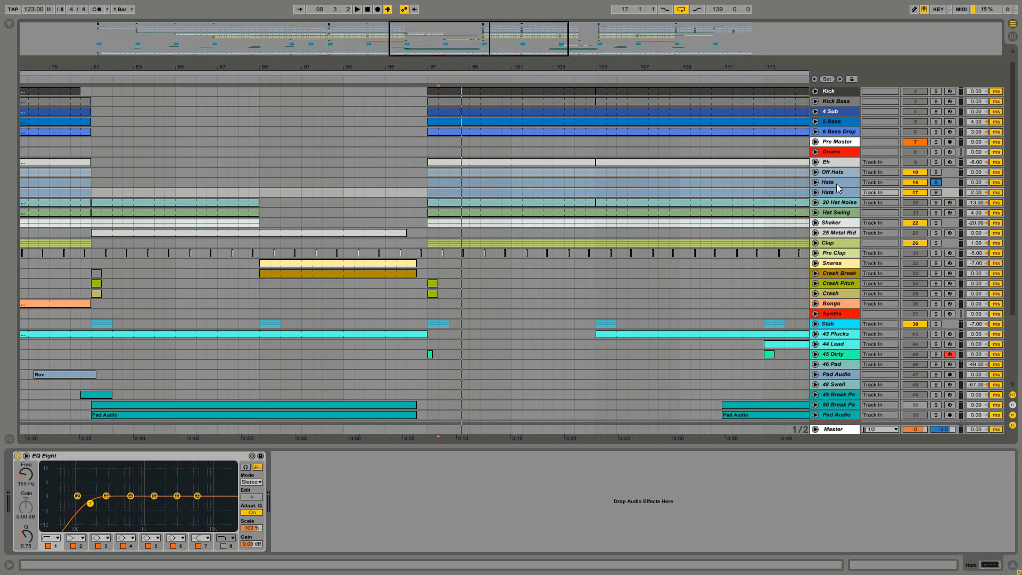
left_click(848, 182)
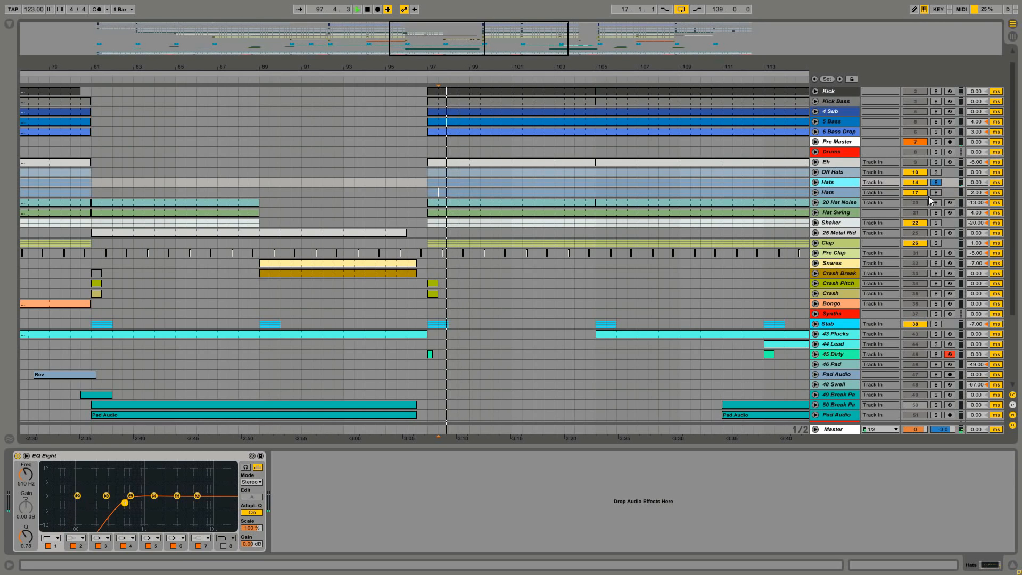
Solo the 20 Hat Noise track, play it from bar 97 and examine its MIDI clip.
left_click(846, 203)
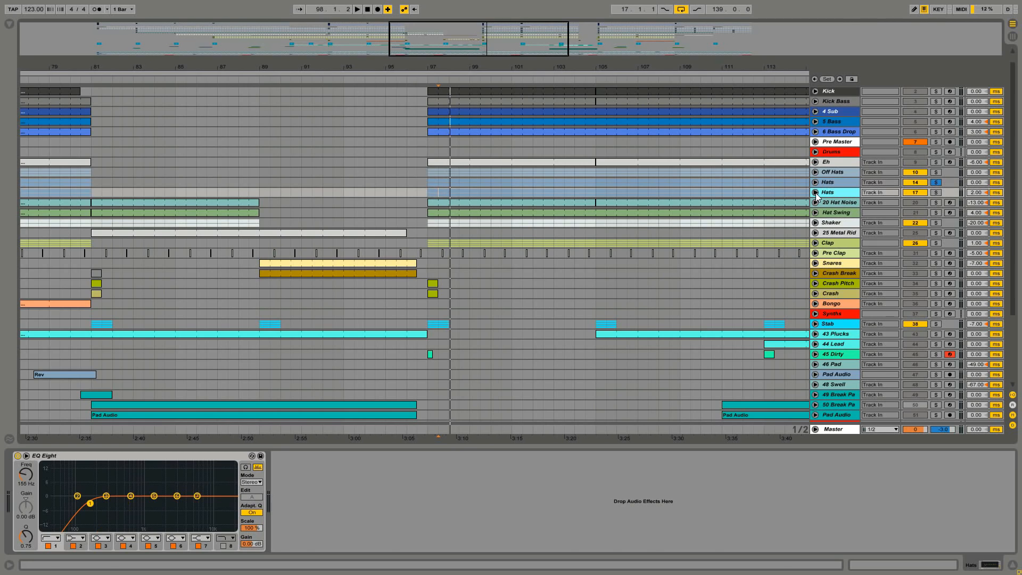
left_click(936, 203)
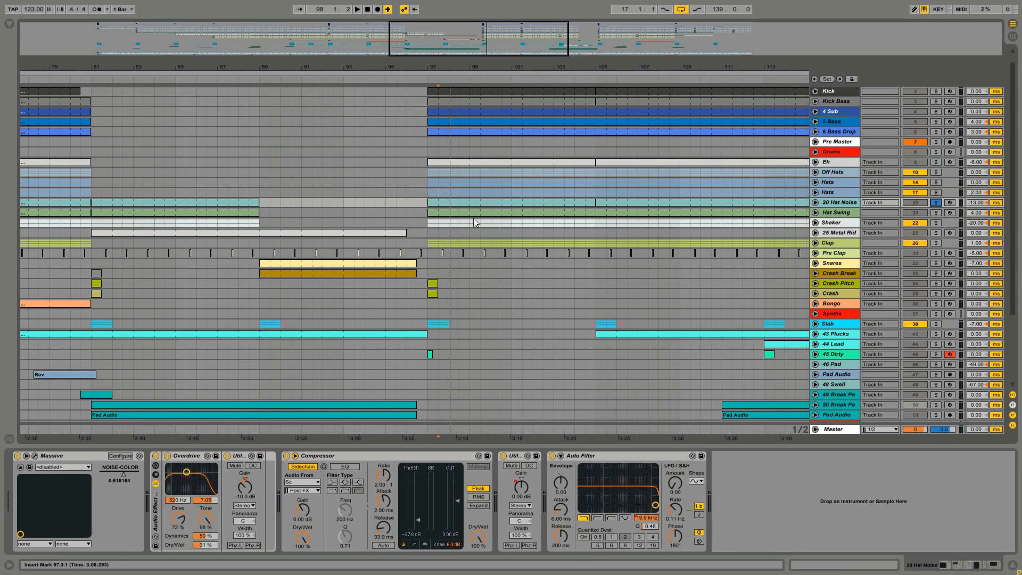
left_click(450, 202)
key("space")
double_click(450, 202)
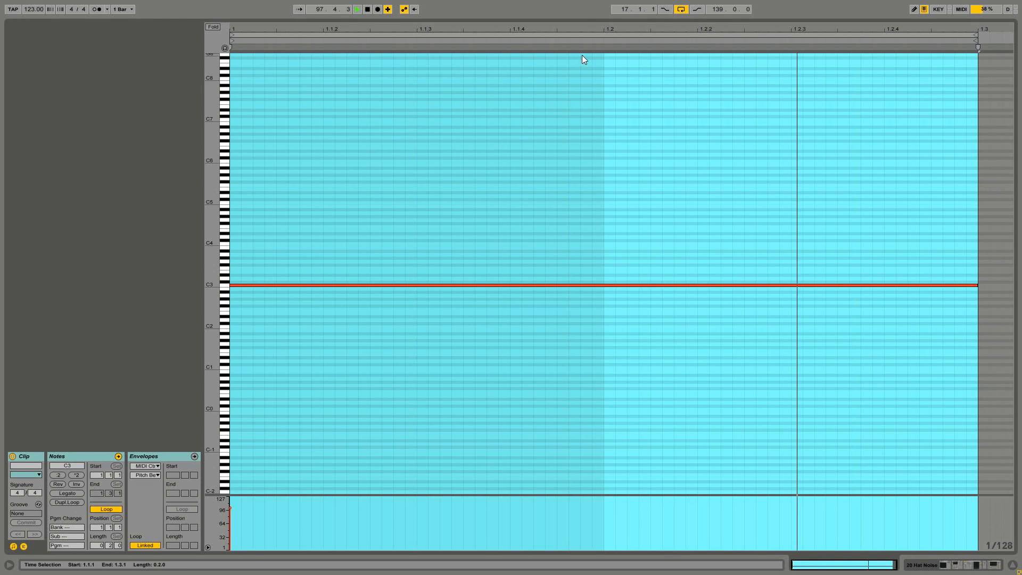
left_click(578, 125)
key("shift+Tab")
key("space")
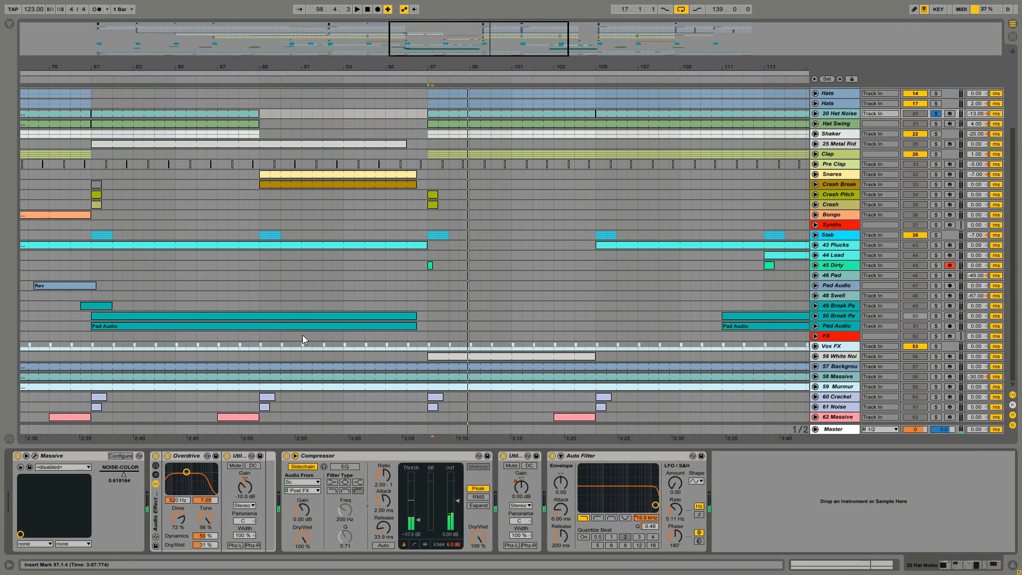
Open the Massive synth on the 20 Hat Noise track and review its available noise types.
left_click(35, 457)
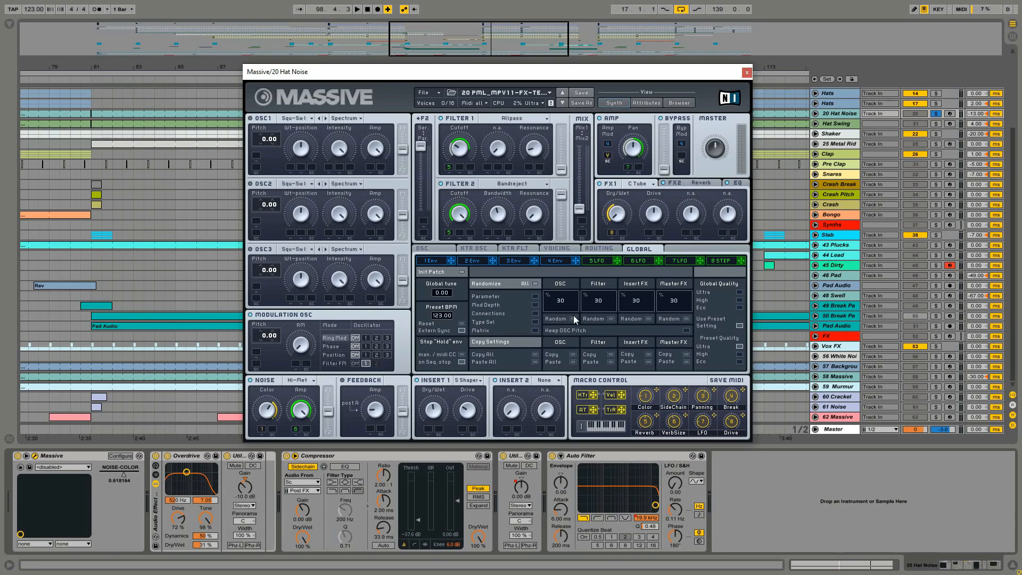
left_click(311, 383)
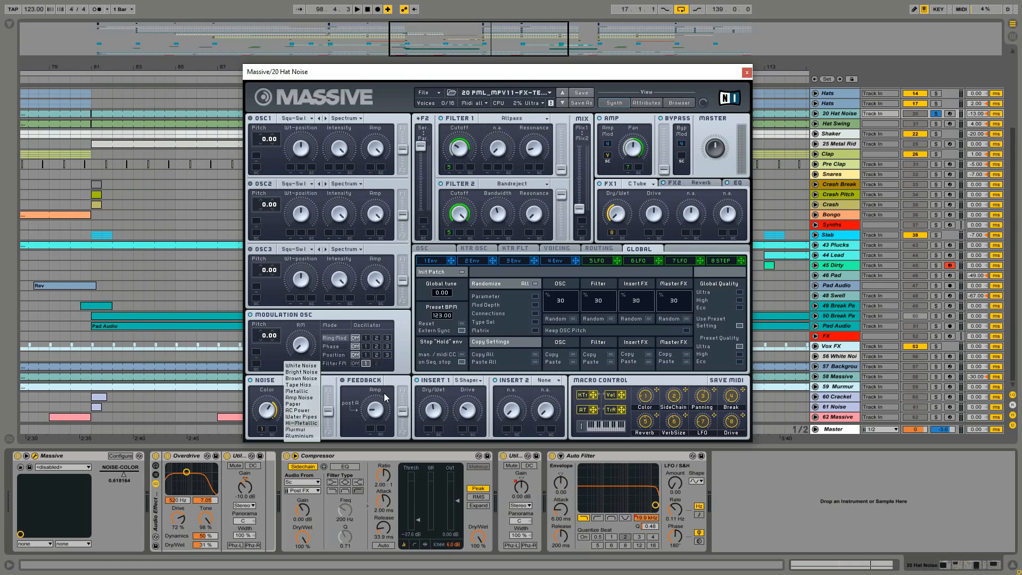
left_click(391, 381)
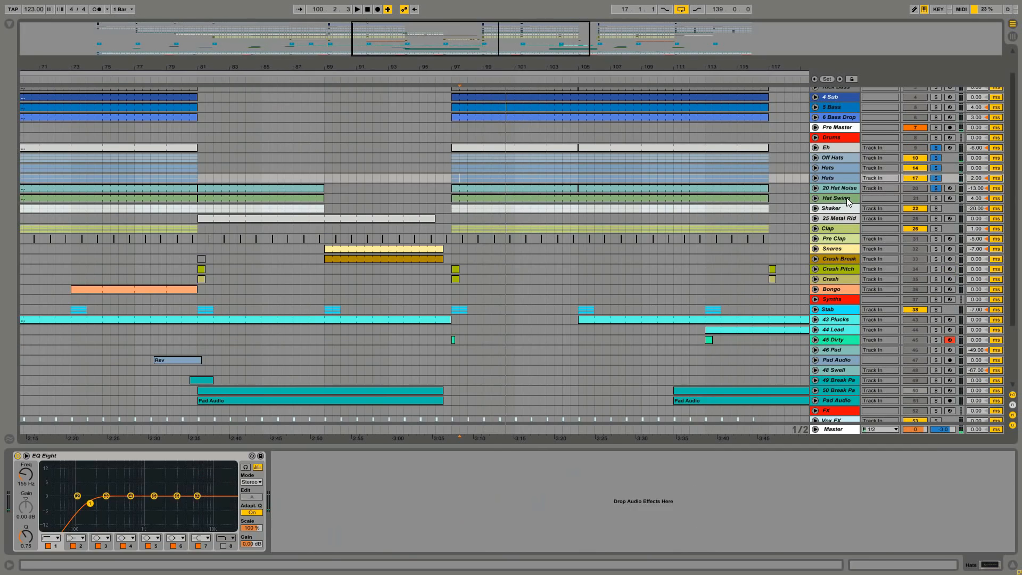
Solo and unfold the Hat Swing track, and examine the notes in its MIDI clip at bar 97.
left_click(846, 198)
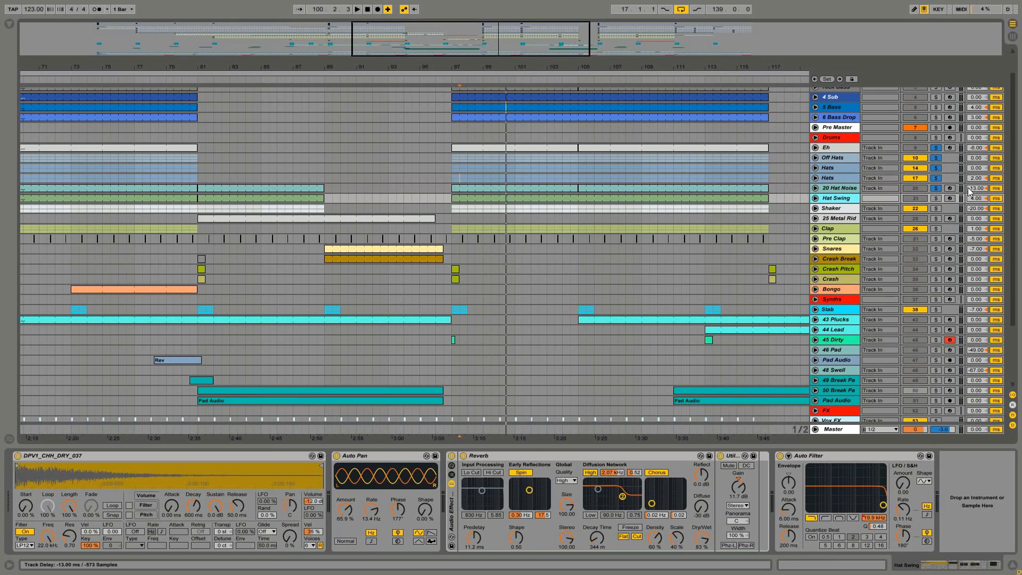
left_click(936, 199)
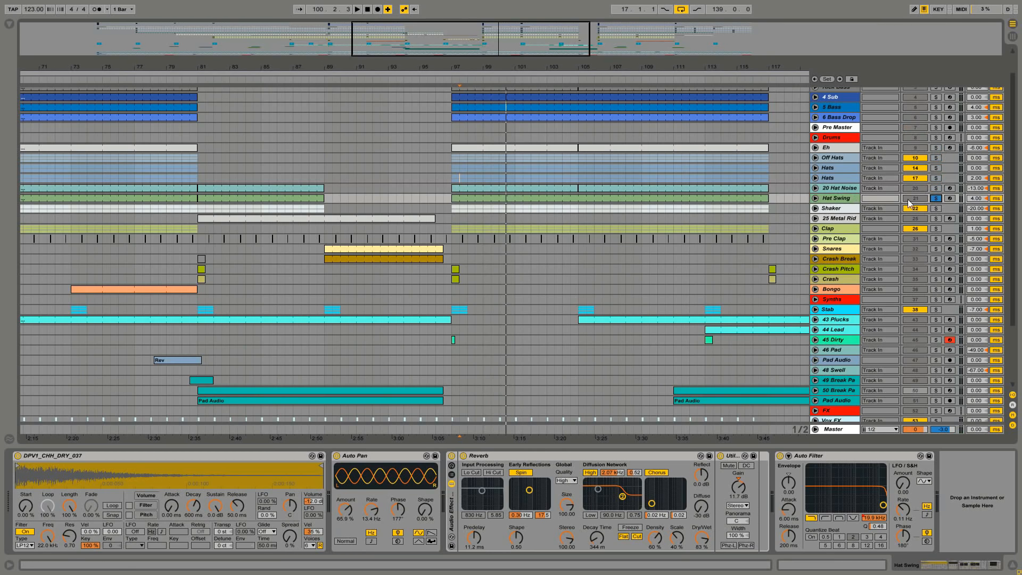
left_click(837, 199)
left_click(816, 199)
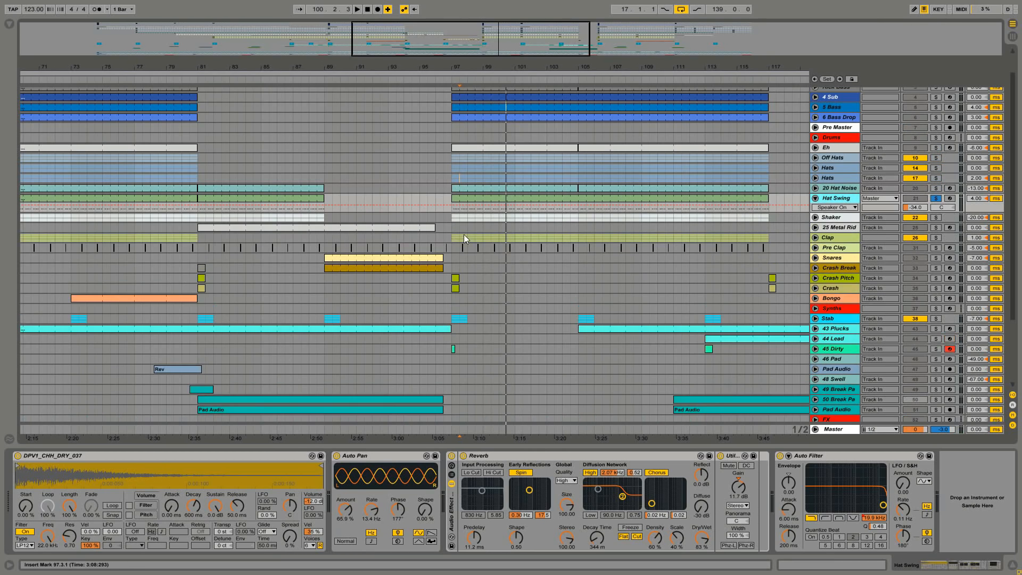
double_click(476, 198)
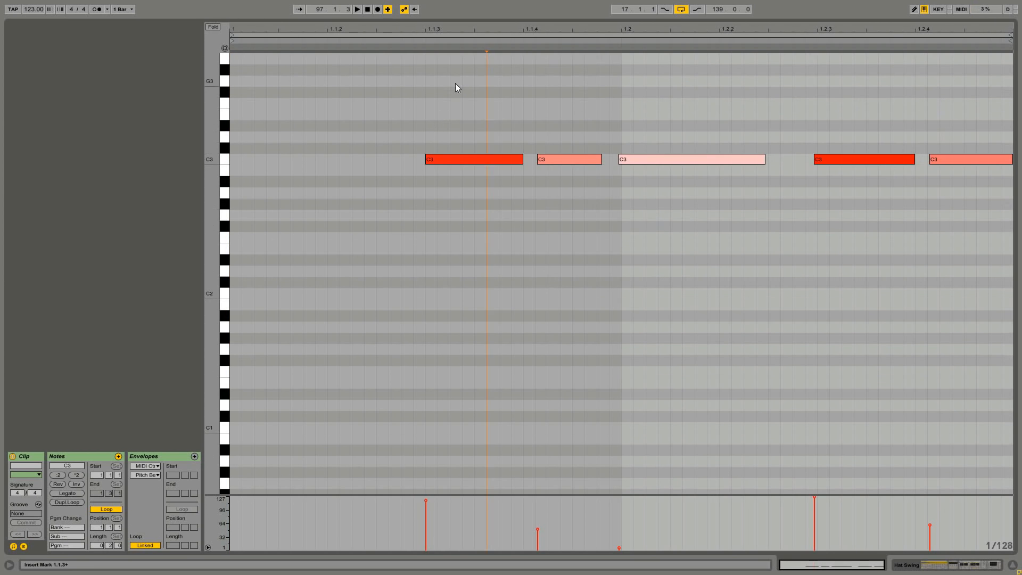
left_click(462, 107)
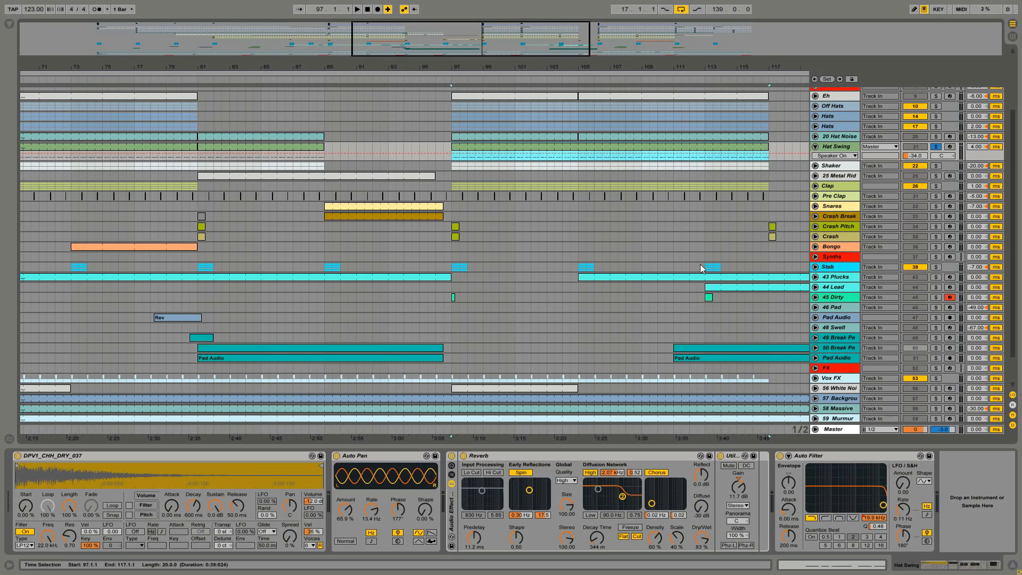
Play the Hat Swing track and compare its sound with Auto Pan bypassed and enabled.
key("space")
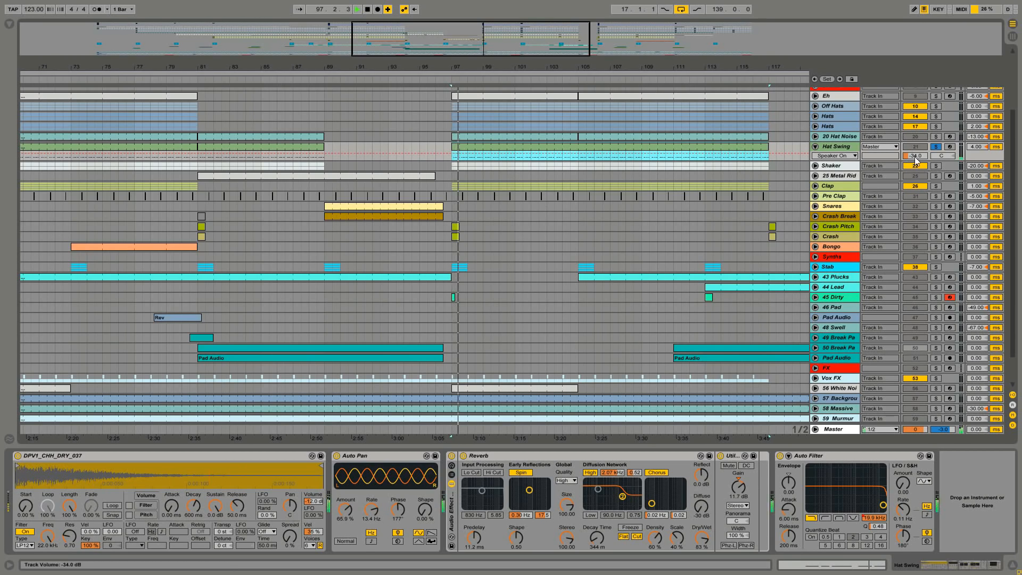
left_click(336, 456)
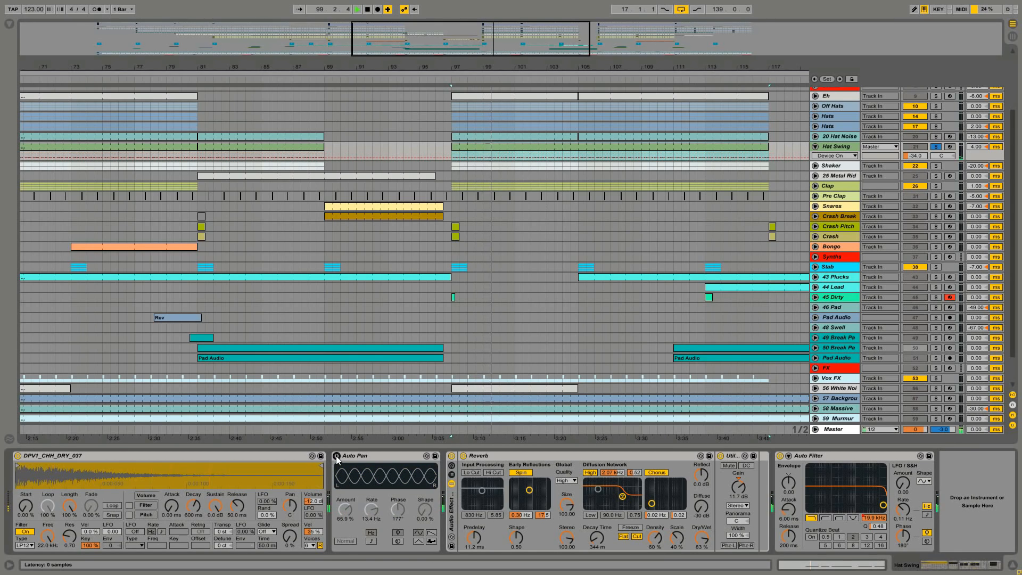
left_click(336, 455)
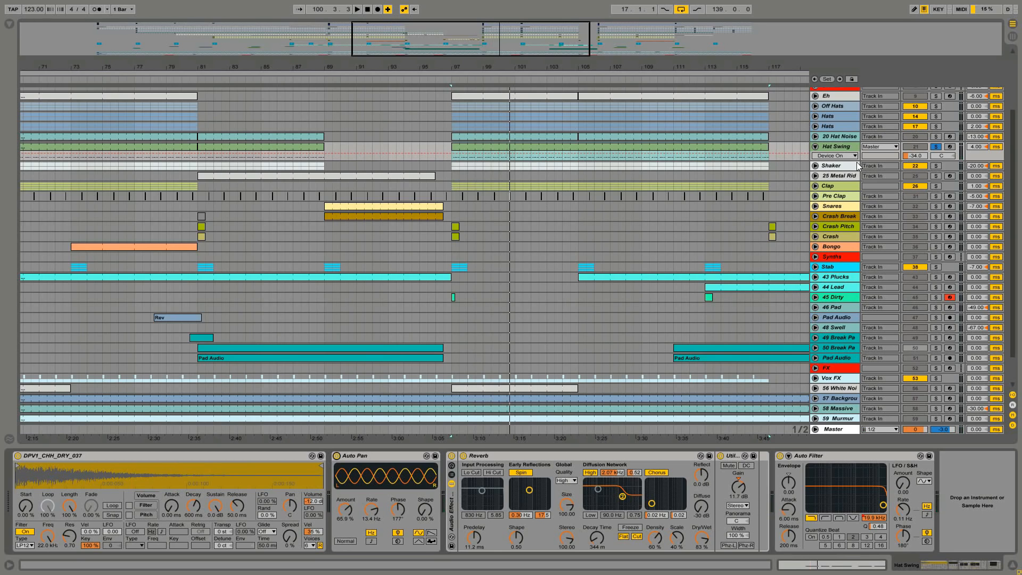
Unfold and solo the Shaker group, and play it from bar 97.
left_click(842, 166)
left_click(815, 166)
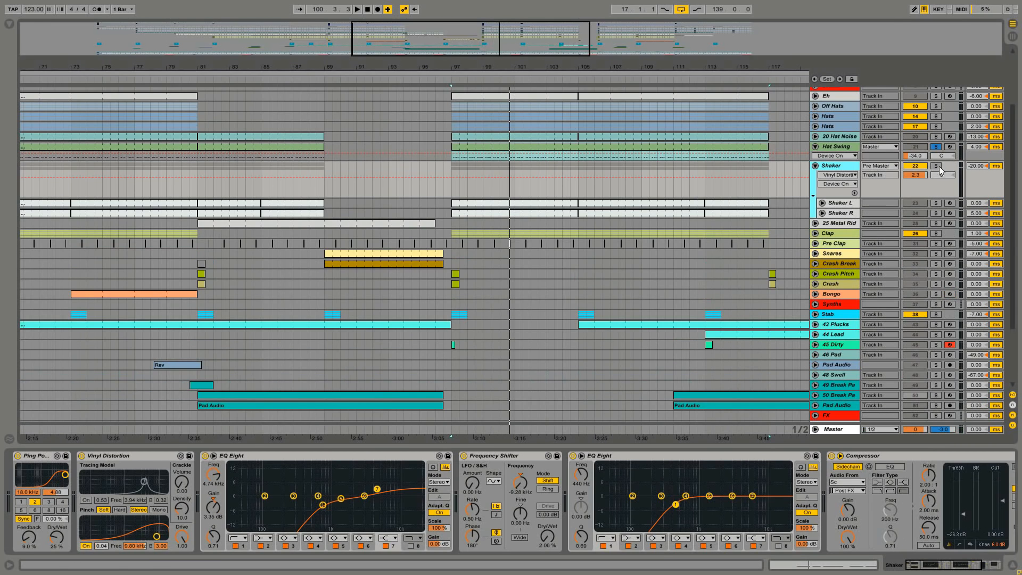
left_click(938, 167)
left_click(455, 187)
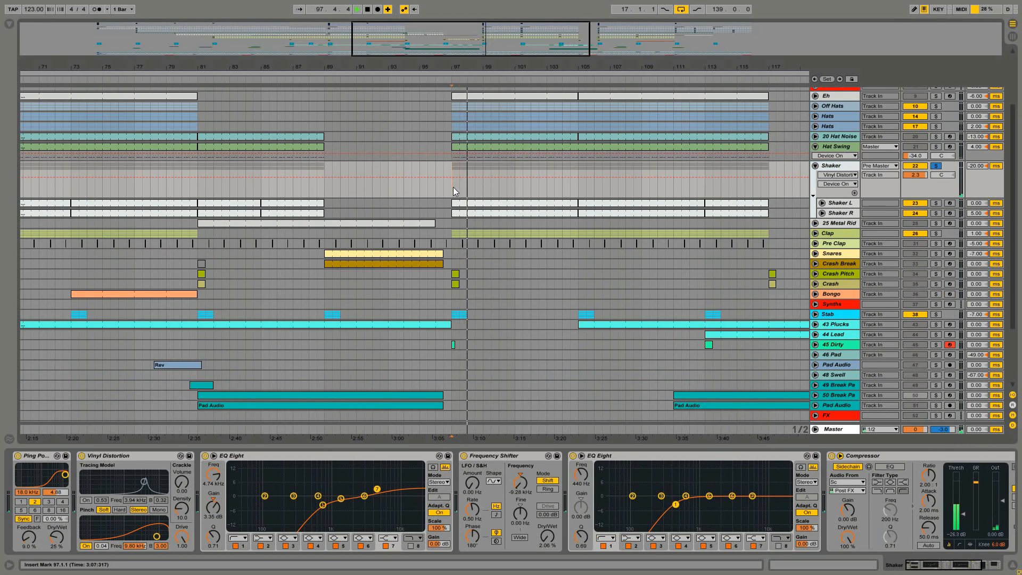
Unfold the Shaker L and Shaker R tracks and inspect their panning, track delays and device chains.
left_click(840, 203)
left_click(822, 202)
left_click(823, 249)
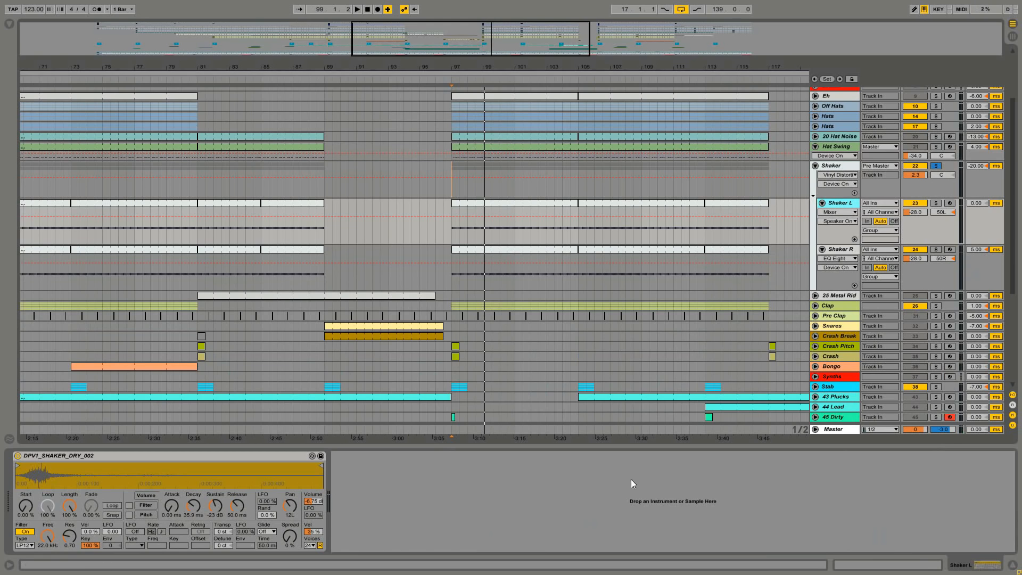
left_click(841, 249)
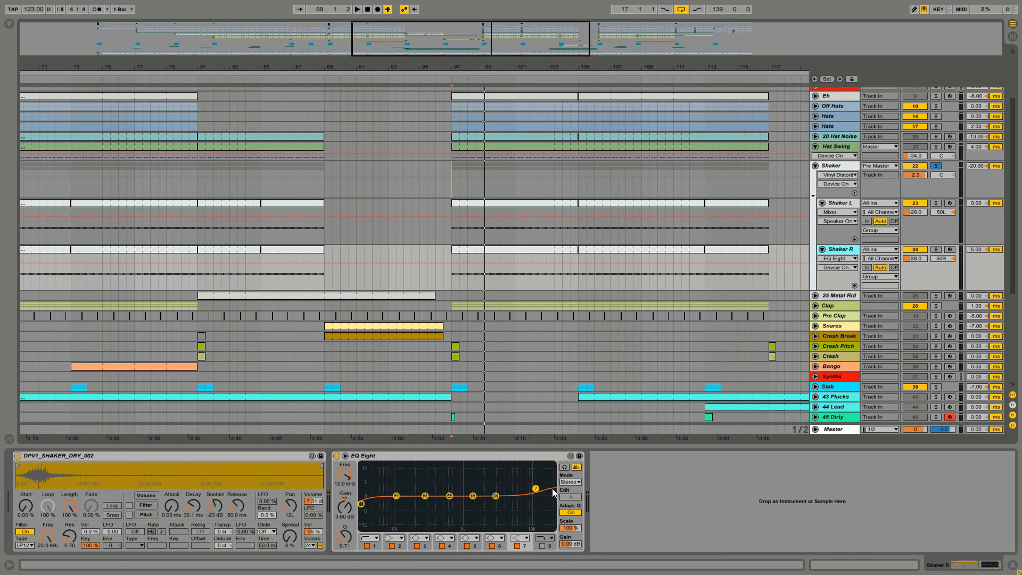
Play the Shaker group and compare its sound with Vinyl Distortion bypassed and enabled.
left_click(833, 165)
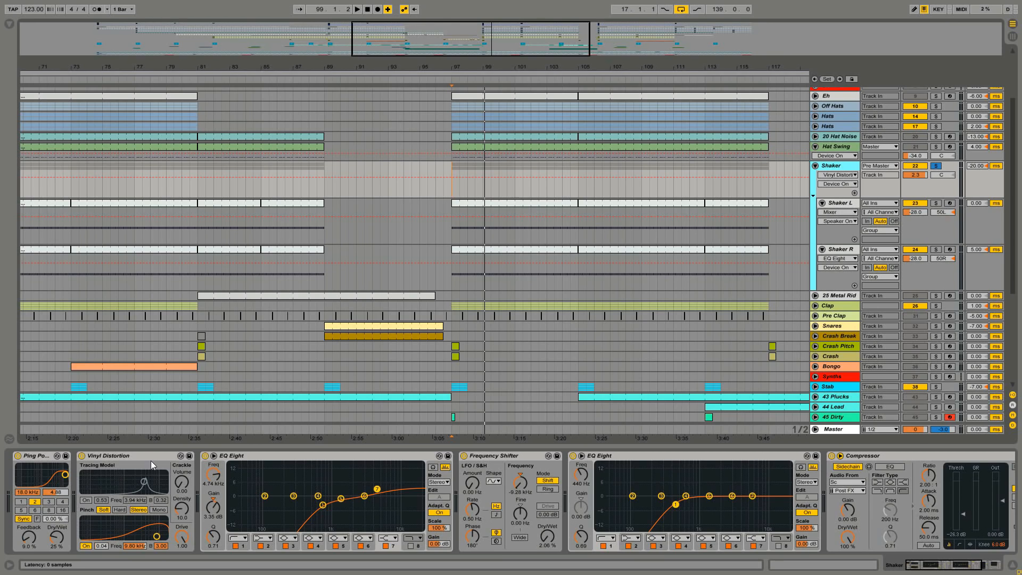
left_click(82, 456)
key("space")
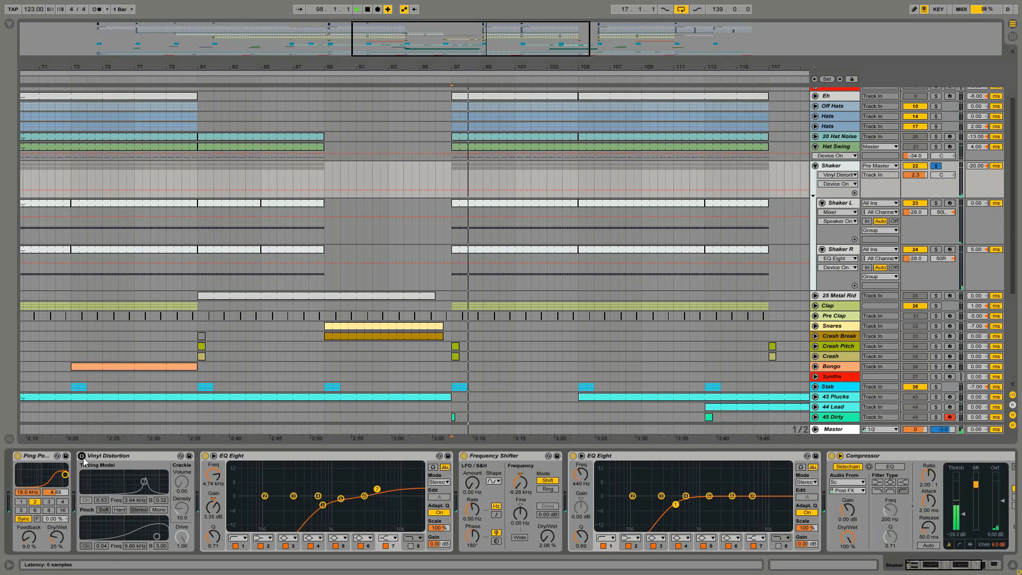
left_click(82, 457)
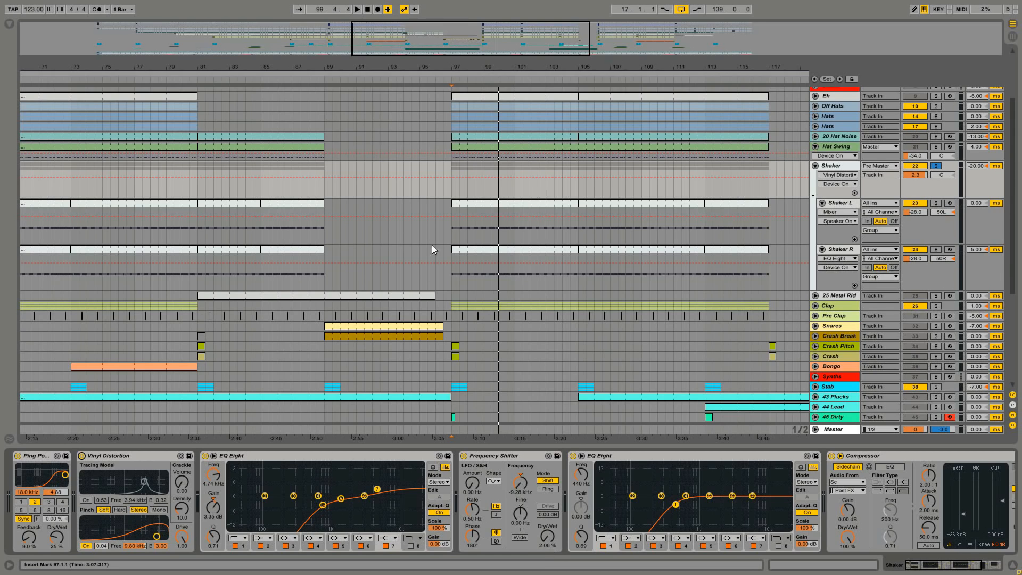
Replay the Shaker group from bar 97 and compare its sound with Frequency Shifter bypassed and enabled.
left_click(453, 193)
key("space")
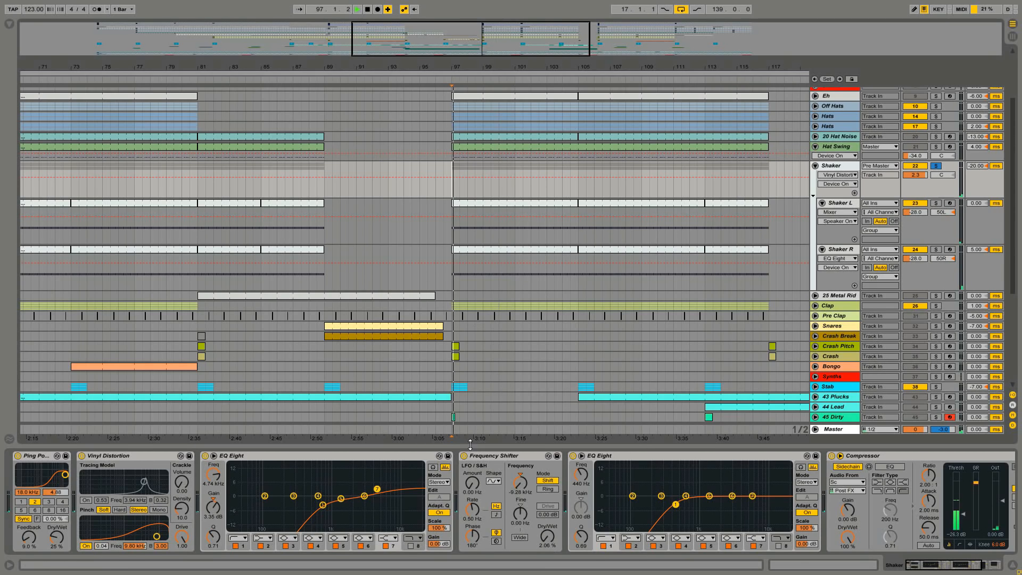
left_click(464, 456)
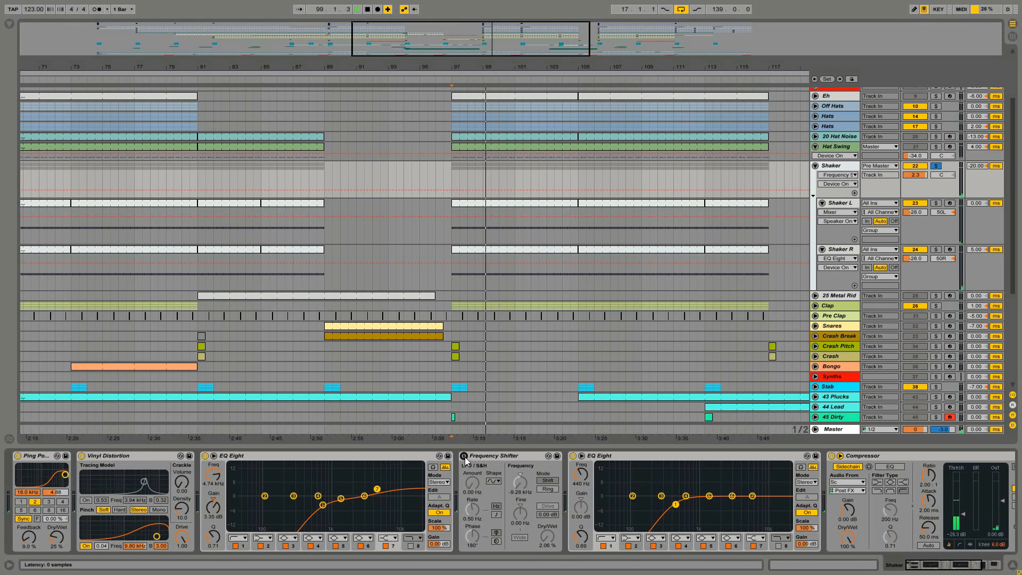
left_click(465, 456)
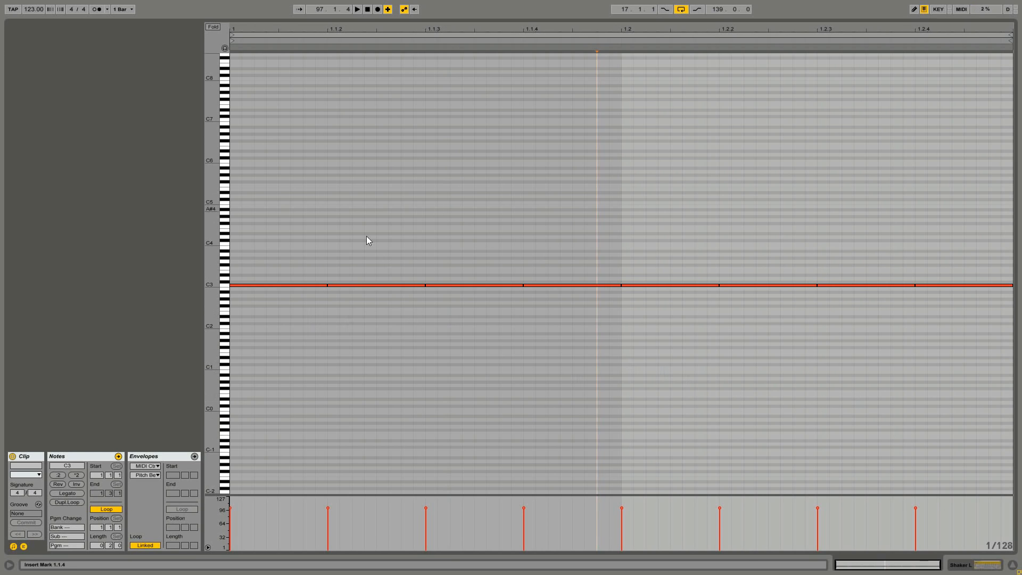
Raise the velocity of the last C3 note in the Shaker L clip to its maximum and return to the devices.
left_click(977, 286)
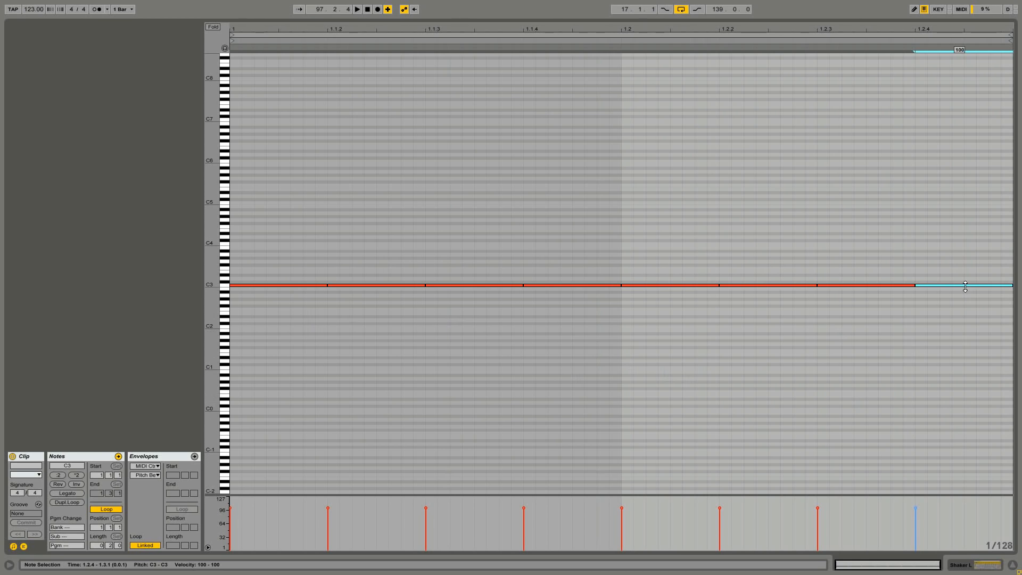
left_click_drag(965, 286, 965, 269)
left_click(952, 319)
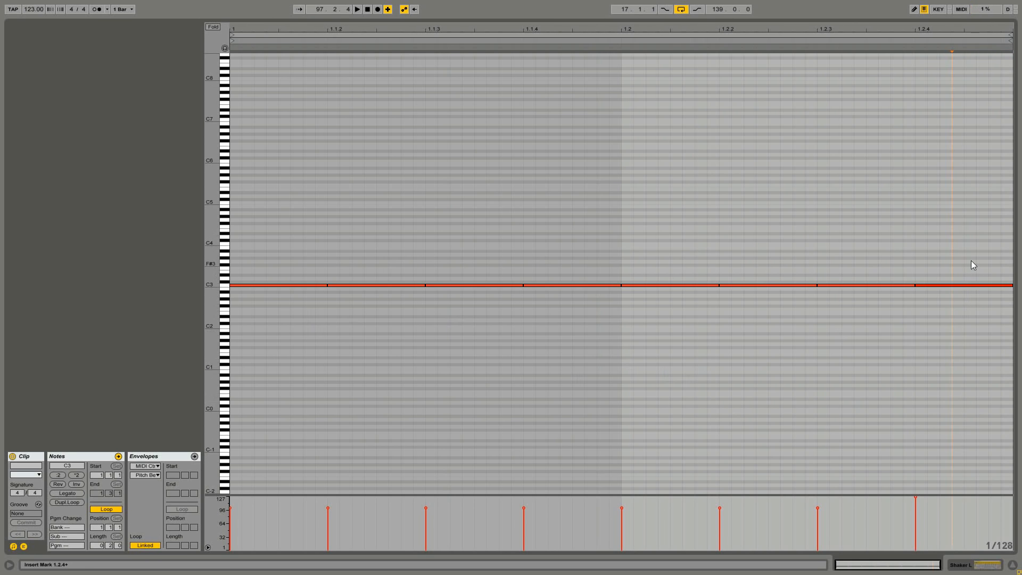
key("shift+Tab")
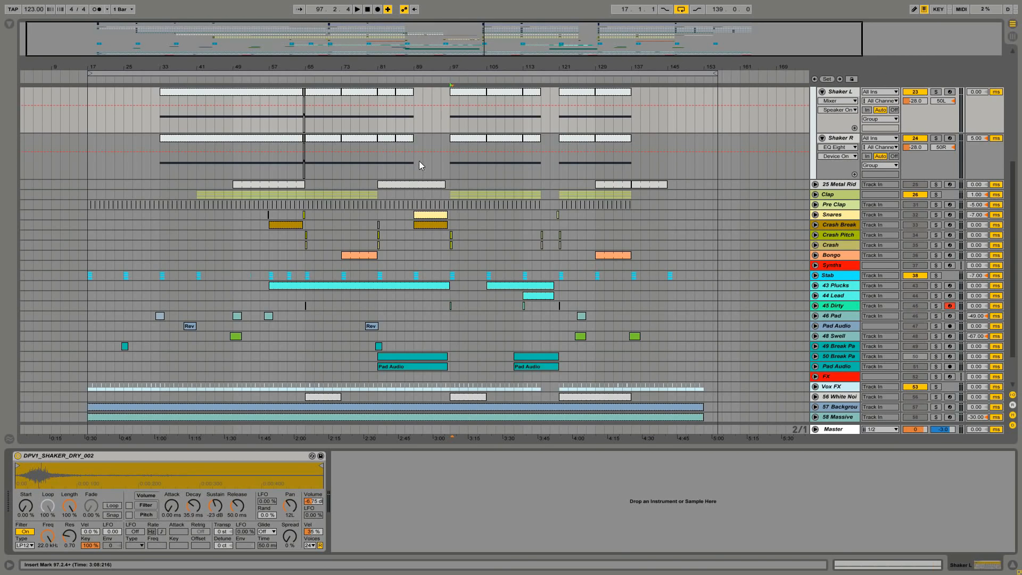
Open the Shaker R clip at bar 97 and raise the velocity of its C3 note at 1.1.4.
scroll(480, 225, "up", 5)
left_click(481, 225)
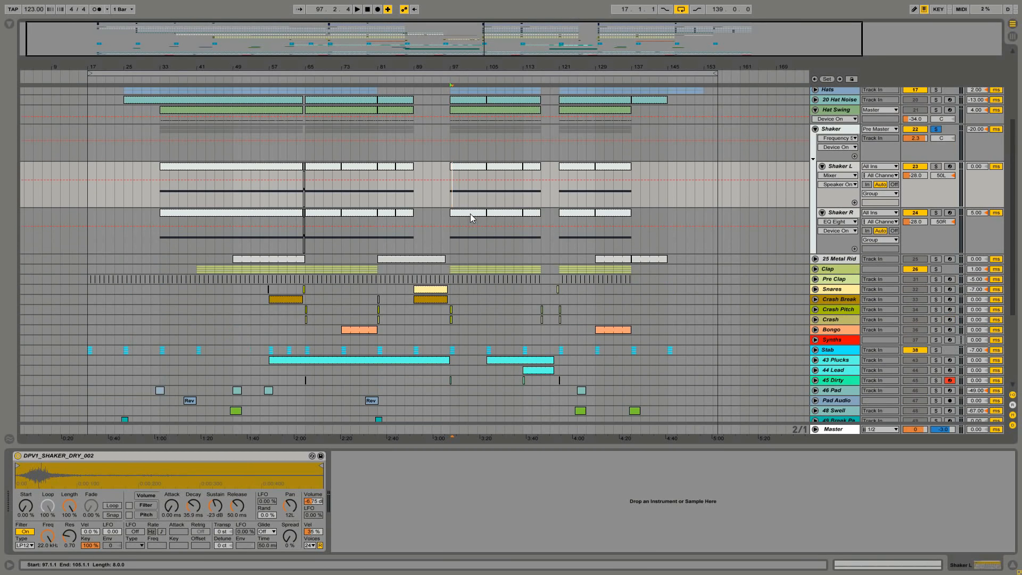
double_click(470, 213)
left_click(571, 284)
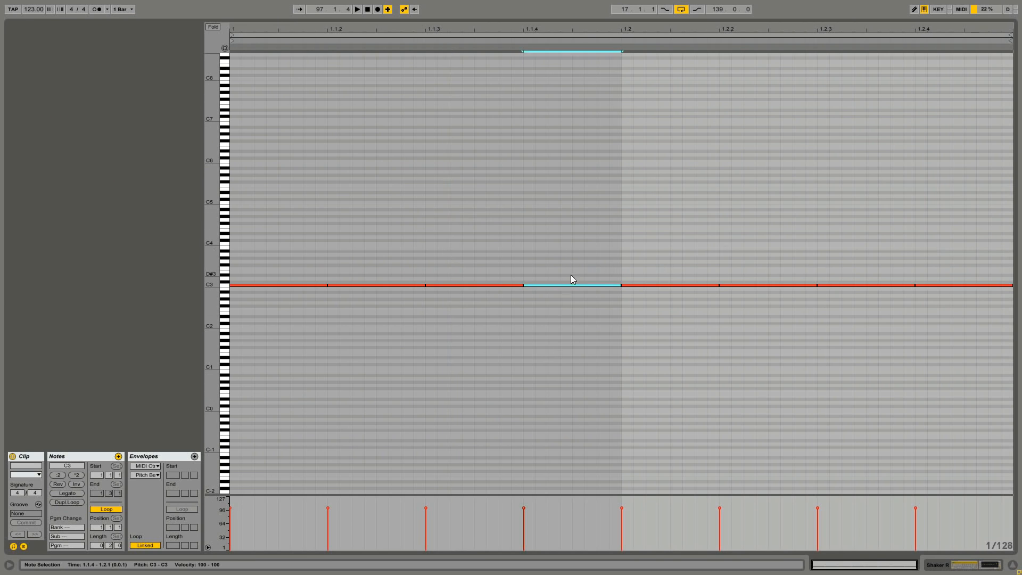
left_click_drag(565, 287, 570, 243)
left_click(569, 244)
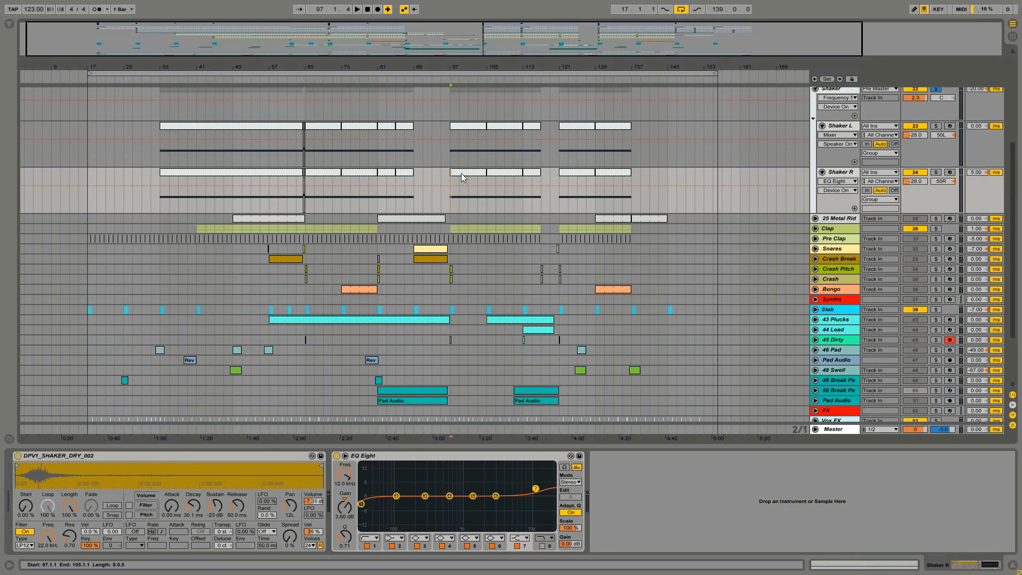
Play the soloed Shaker group from bar 97 to listen to the varied left and right velocities.
left_click(462, 176)
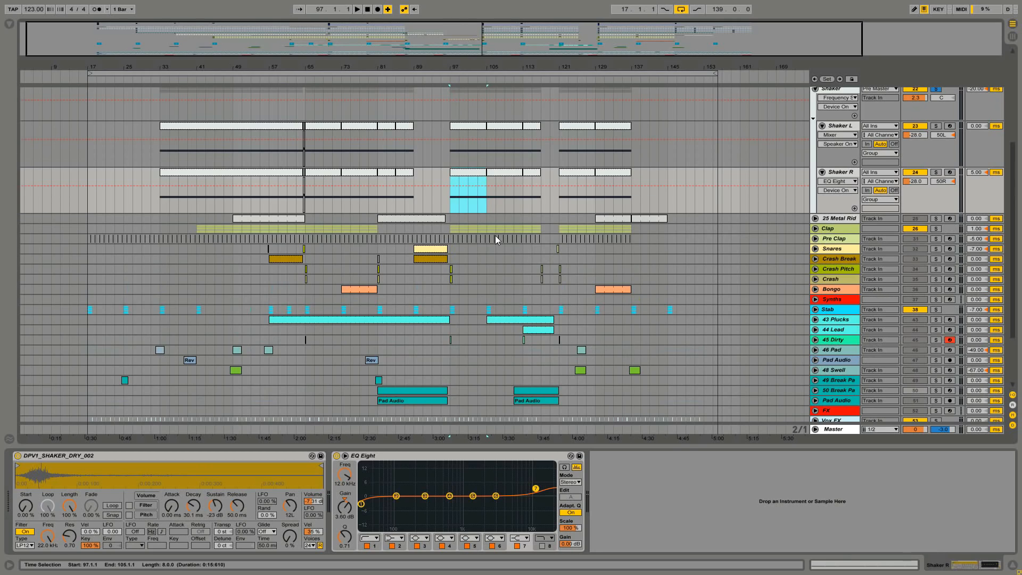
key("space")
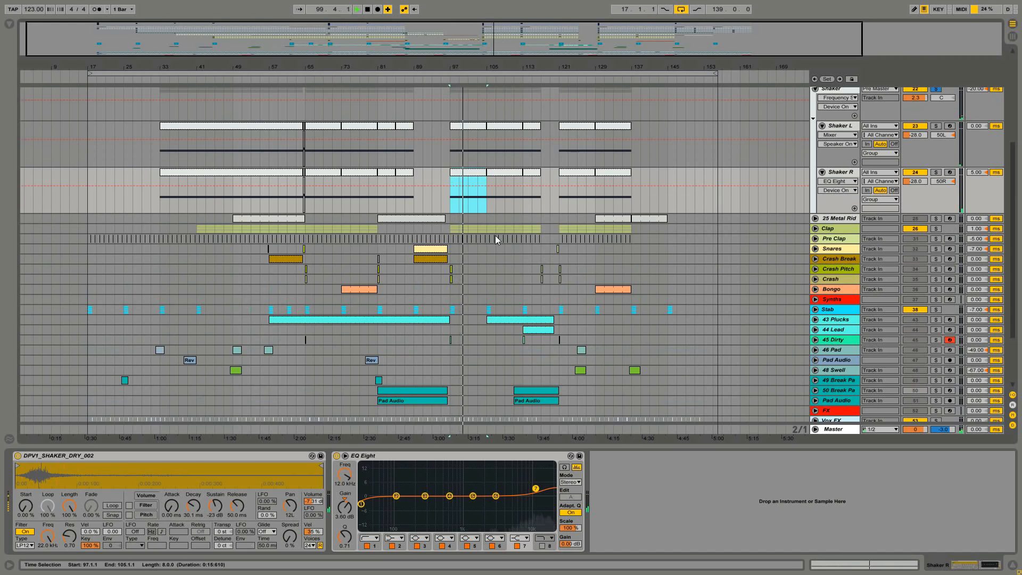
scroll(685, 290, "up", 3)
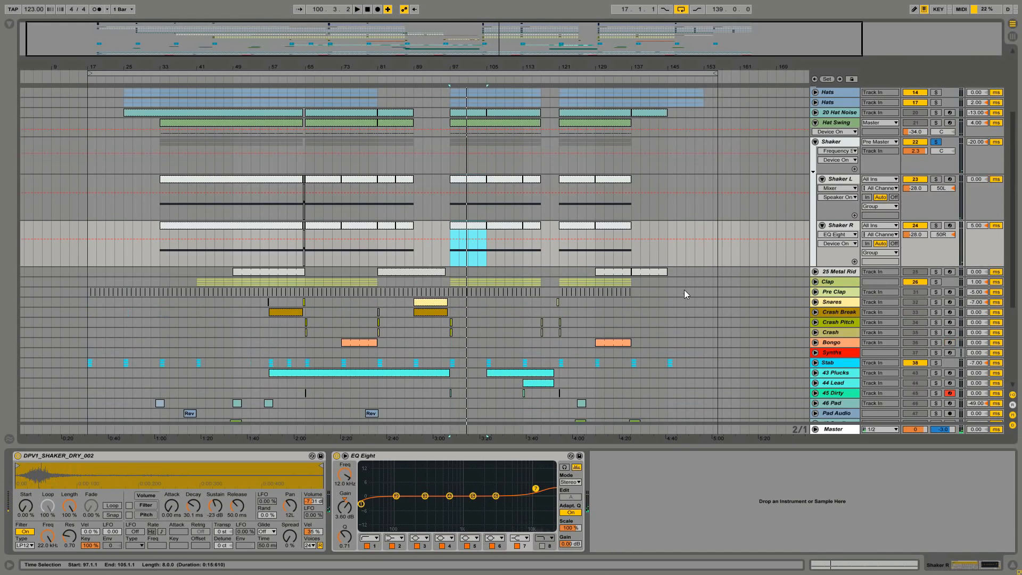
Check the Shaker group's track delay and examine the attack portion of the Shaker L sample waveform.
scroll(685, 290, "up", 1)
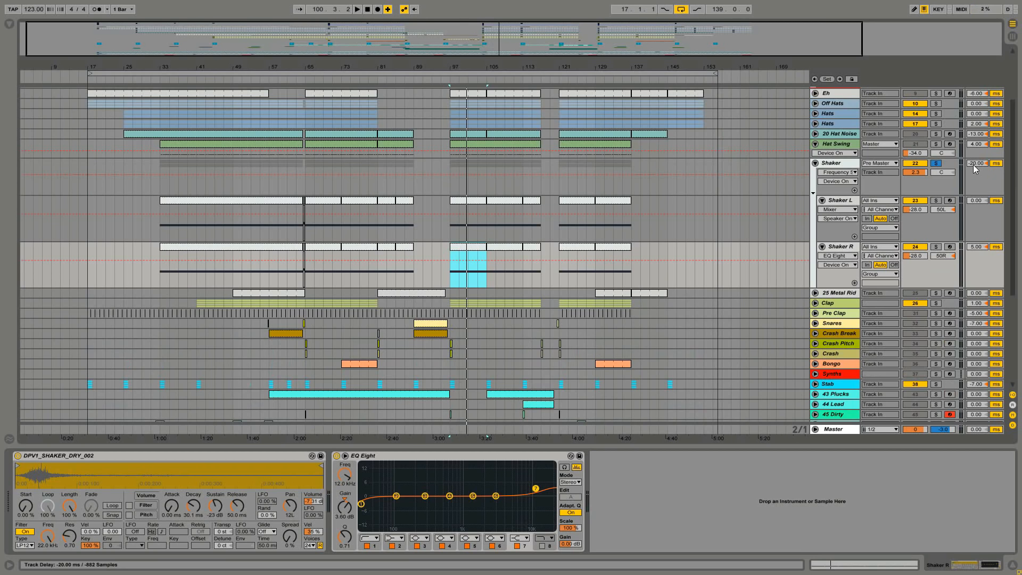
left_click(815, 164)
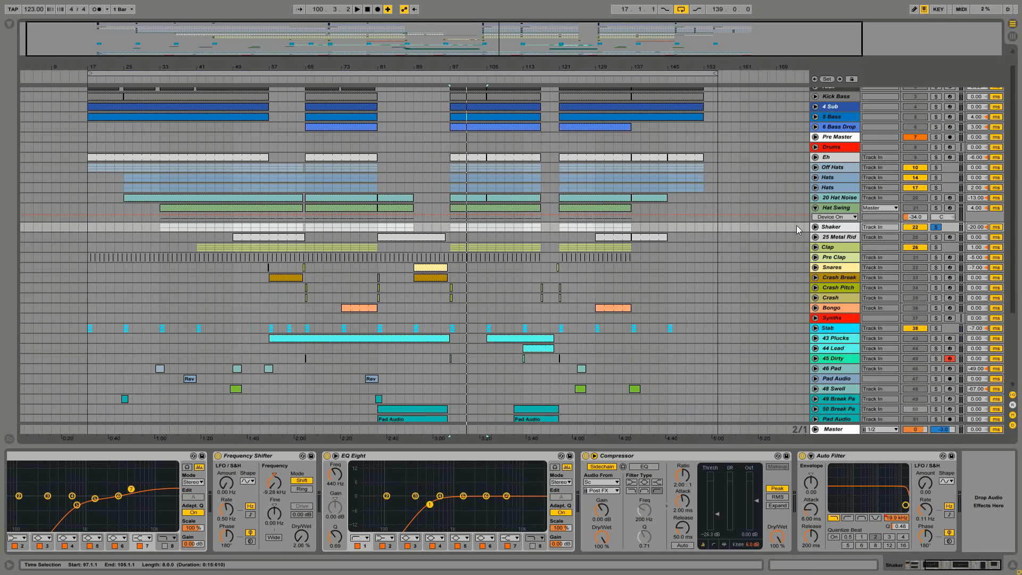
left_click(815, 227)
left_click(840, 264)
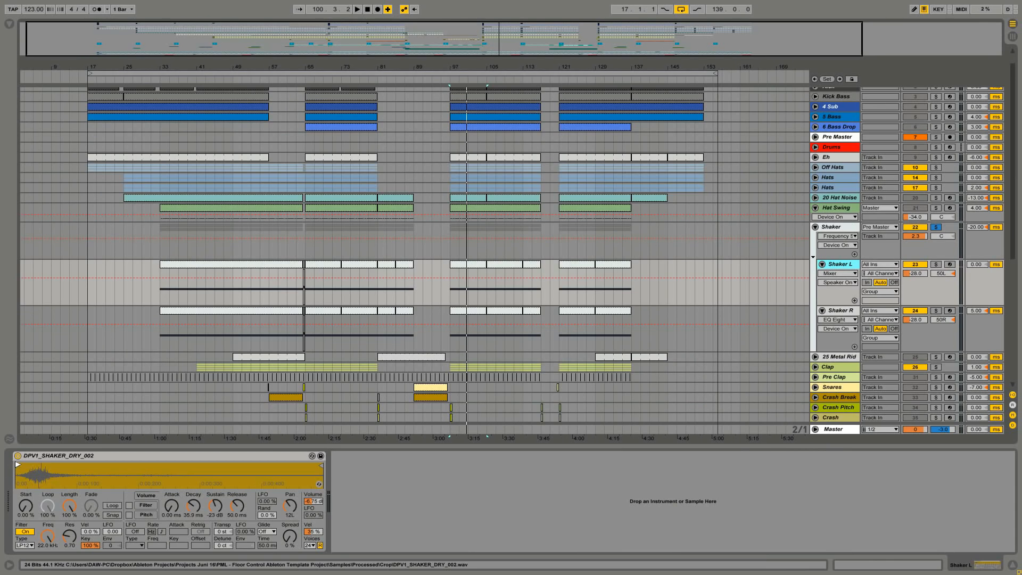
mouse_move(18, 465)
left_mouse_down()
mouse_move(57, 484)
mouse_move(44, 480)
left_mouse_up()
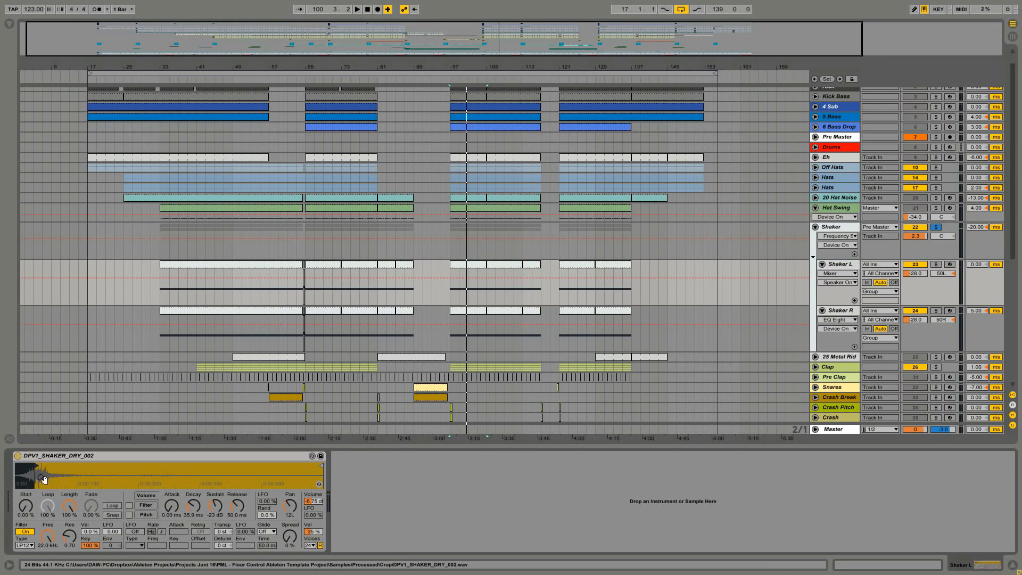
Solo the Kick, Eh, Off Hats, both Hats, Hat Noise, Hat Swing and Shaker tracks together, and play from bar 97.
scroll(942, 98, "up", 1)
left_click(936, 102)
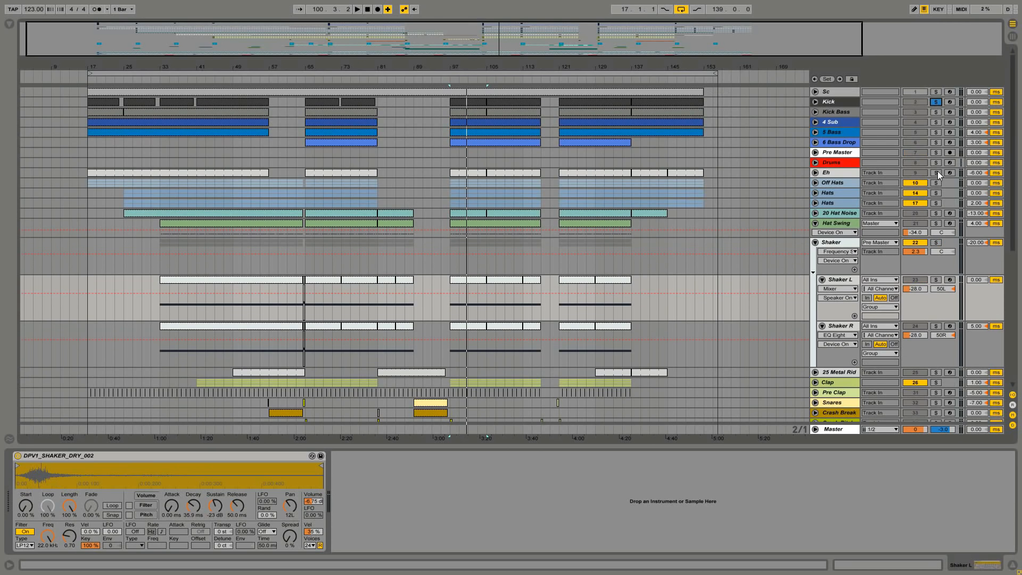
left_click_drag(938, 175, 940, 230)
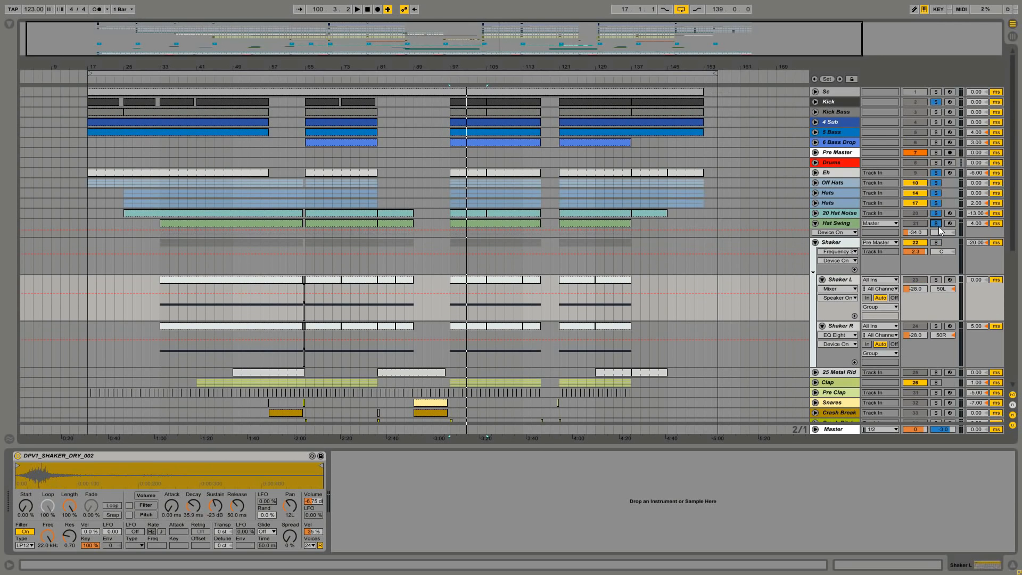
left_click(937, 242)
key("space")
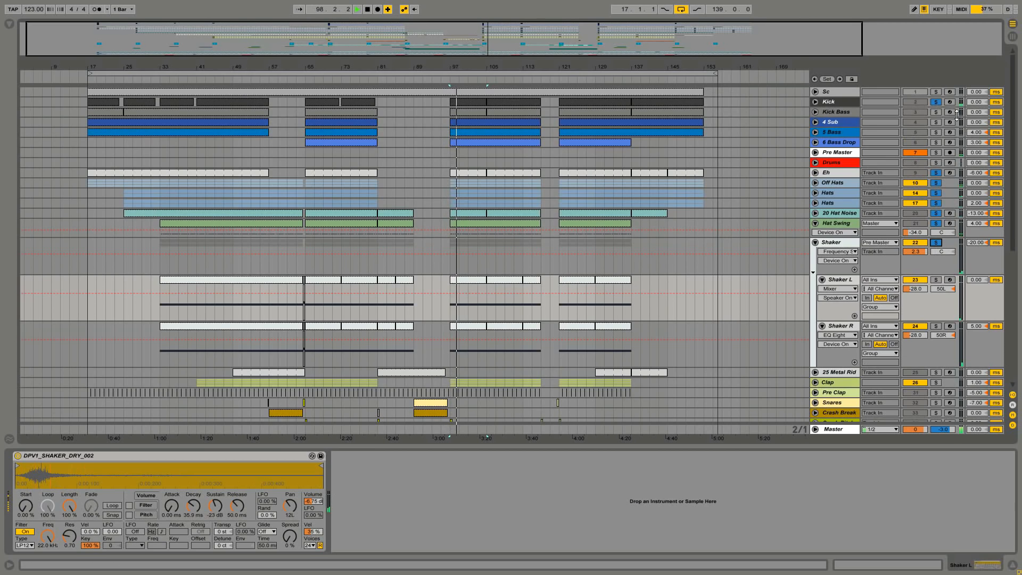
Compare the Shaker group's timing against the Kick with its track delay at 0 ms and at -20 ms.
left_click(937, 103)
left_click(987, 244)
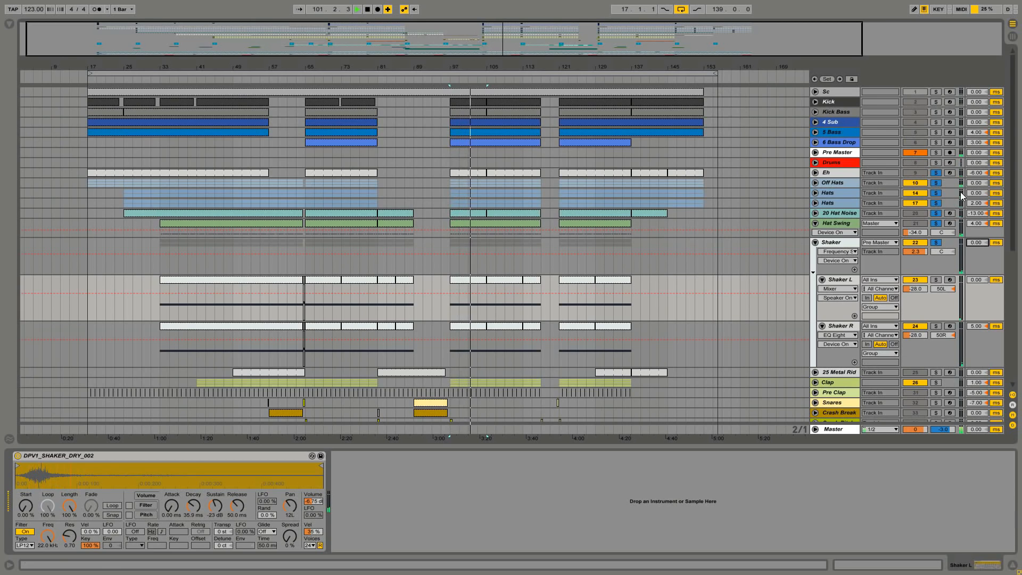
left_click(935, 101)
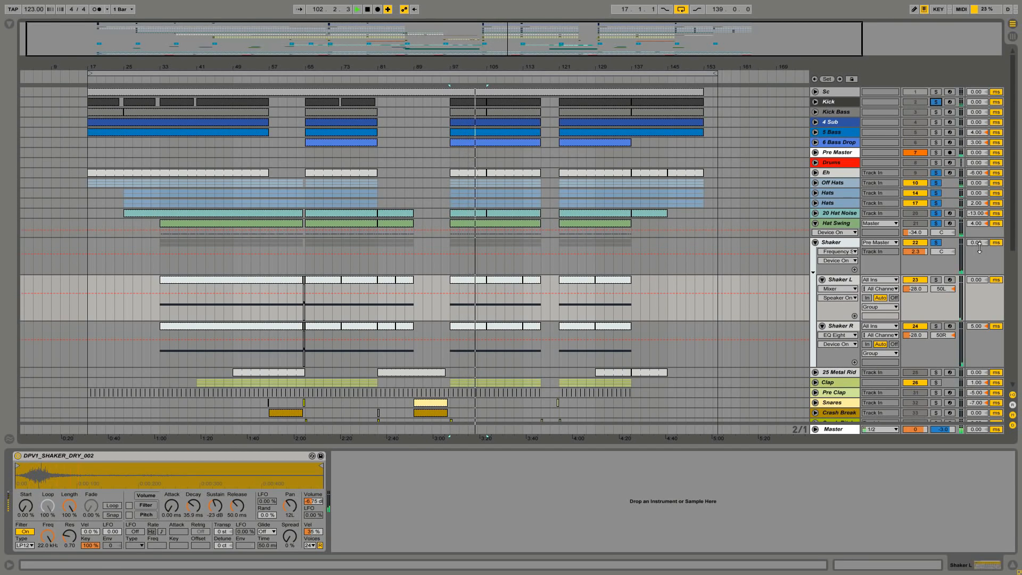
left_click_drag(982, 244, 982, 255)
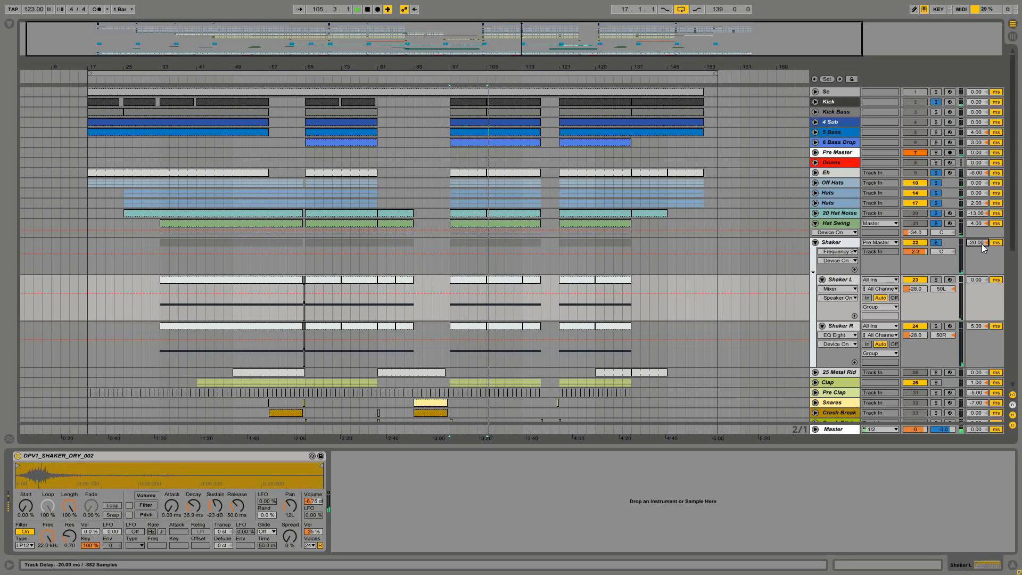
Fold the Shaker group, and solo and play the 25 Metal Ride track from bar 129.
left_click(840, 246)
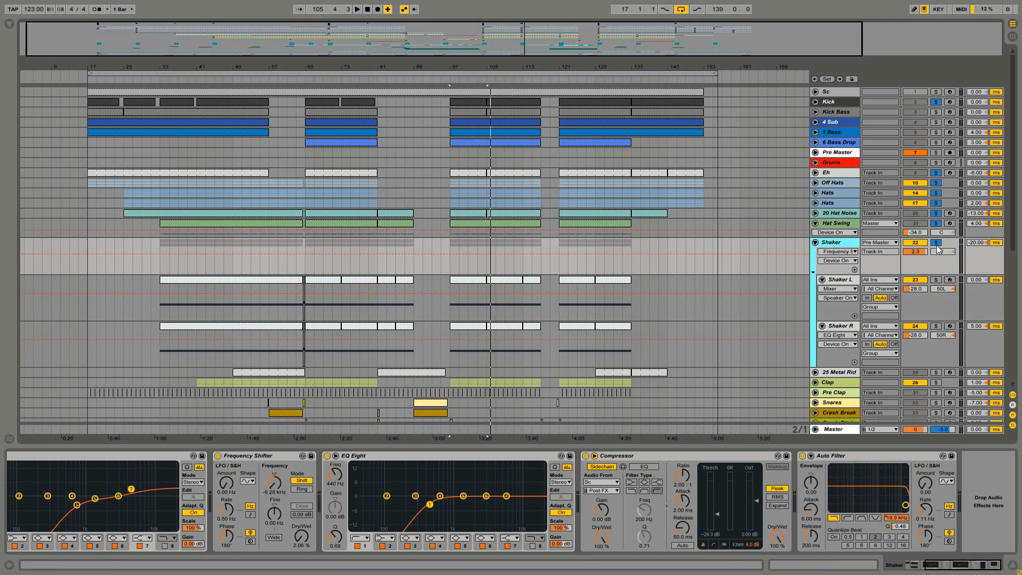
left_click(815, 242)
left_click(838, 254)
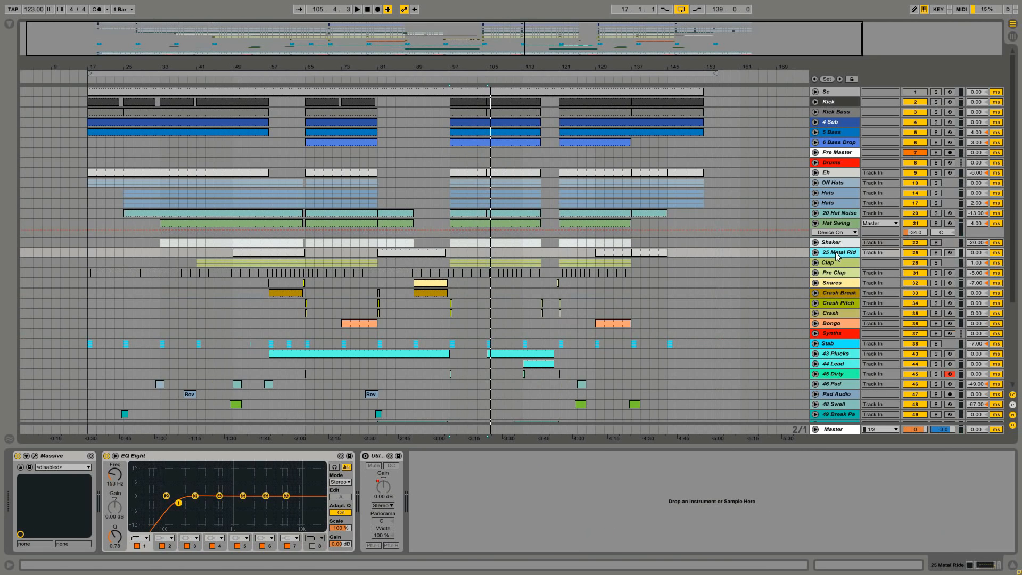
left_click(610, 254)
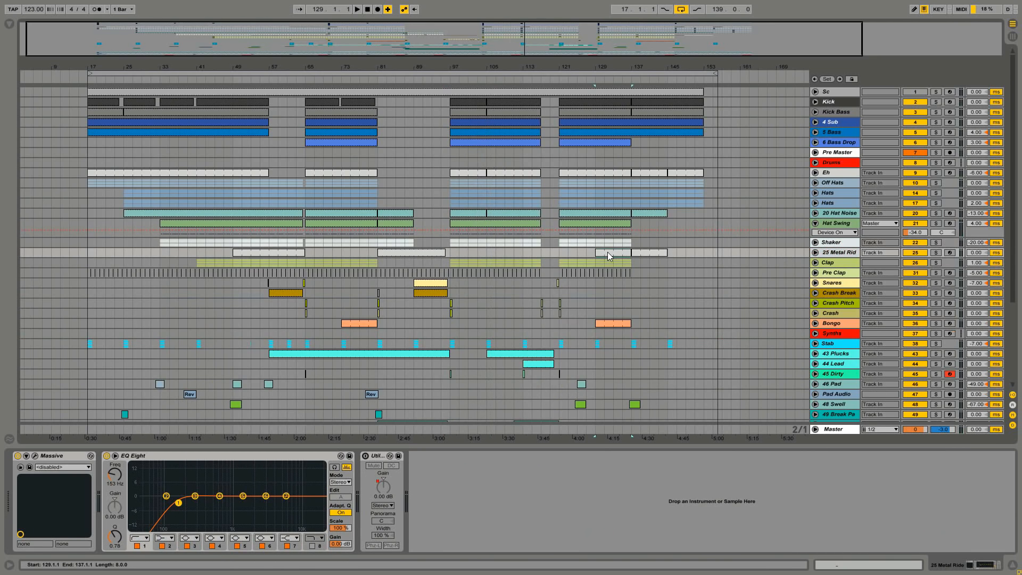
double_click(609, 253)
key("space")
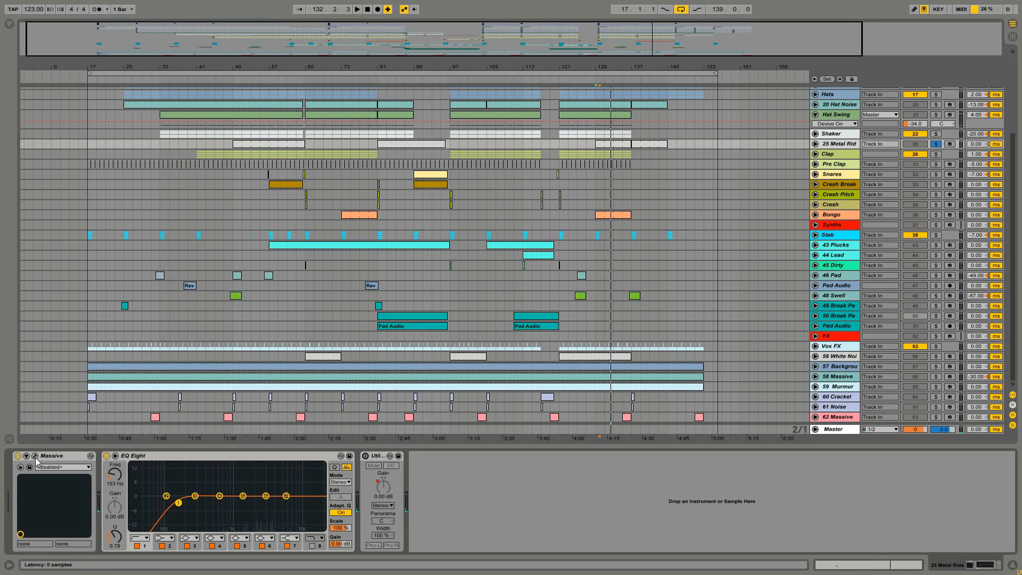
Open the Metal Ride's Massive synth and inspect its noise type and the shape of envelope 2.
left_click(35, 455)
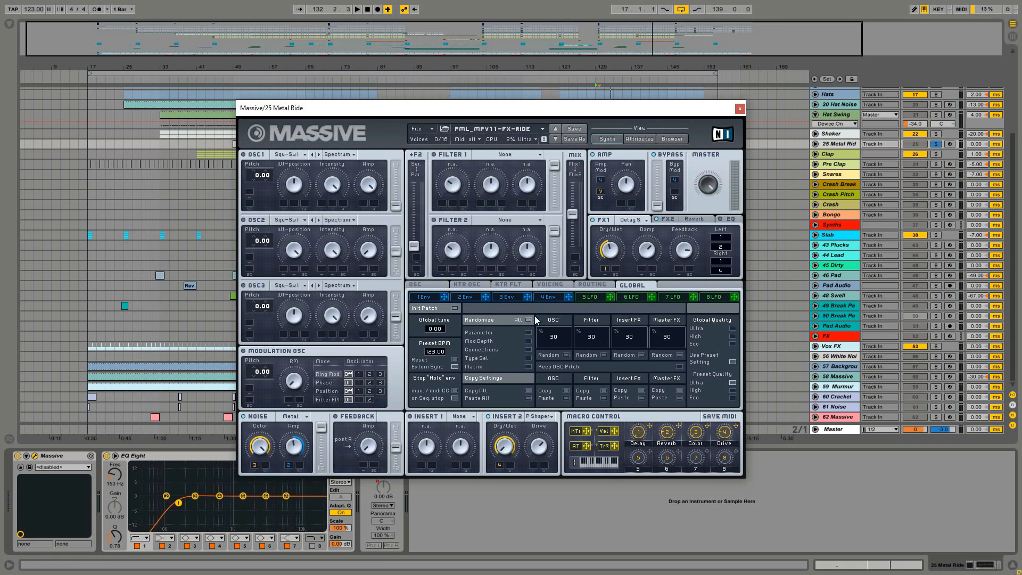
left_click(296, 424)
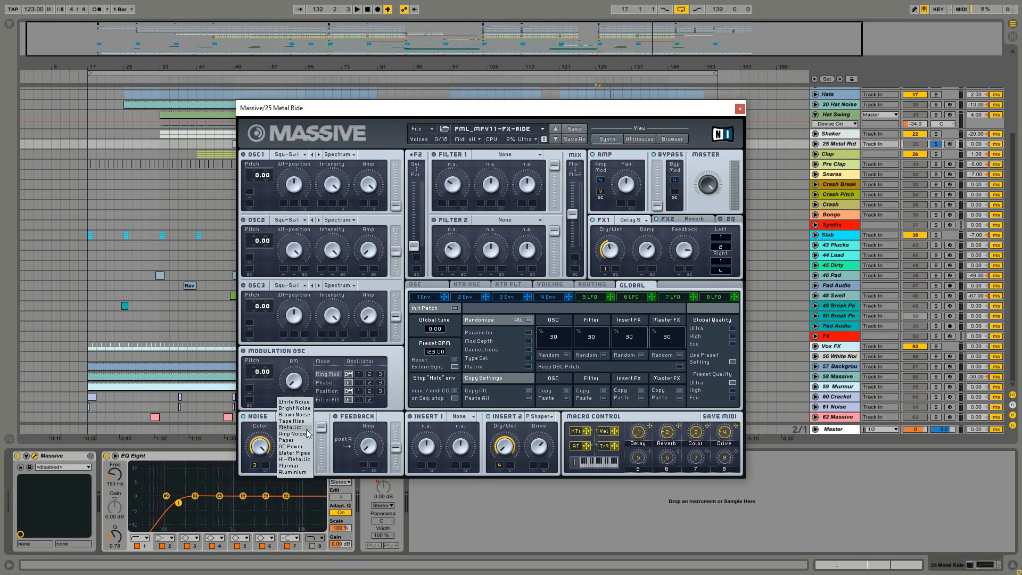
left_click(321, 426)
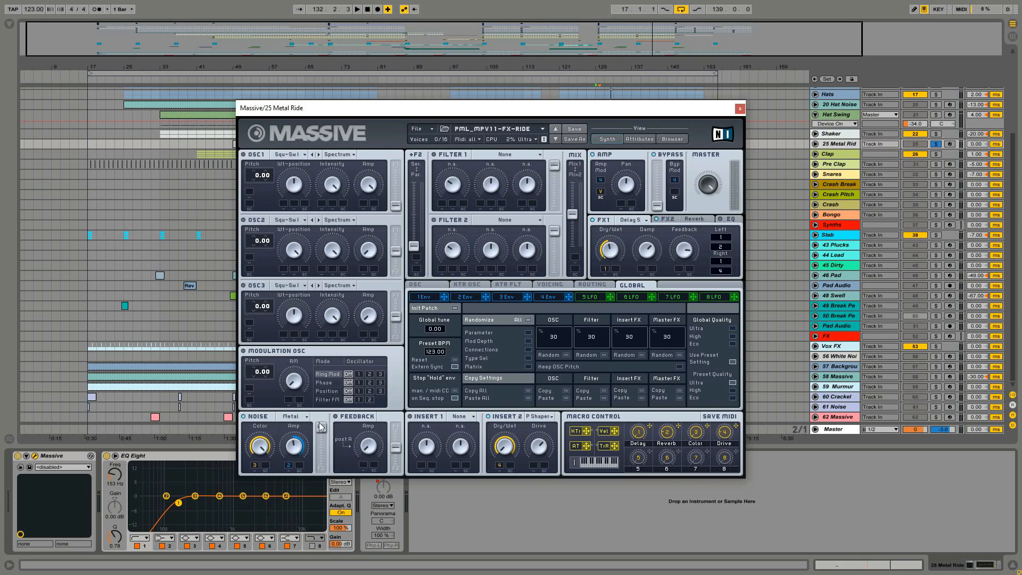
left_click(473, 296)
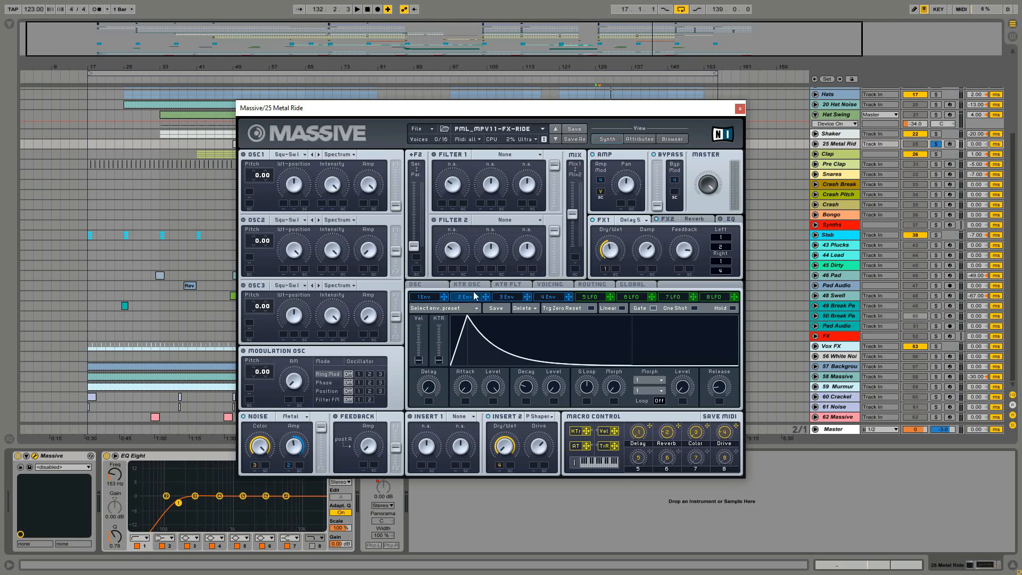
Arm the 25 Metal Ride track, unmute the modulation on Massive's noise Amp, and close the synth window.
left_click(950, 144)
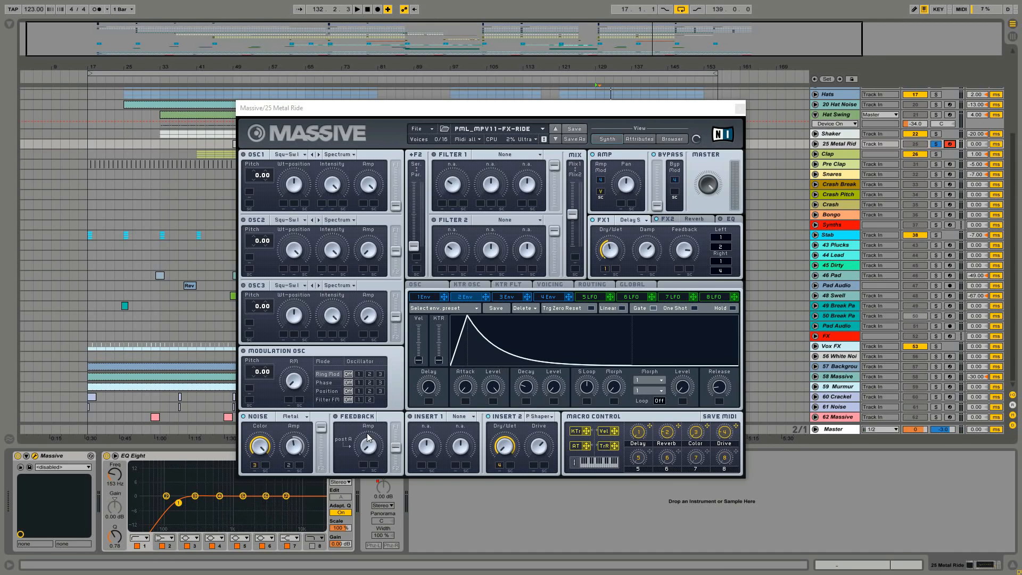
right_click(289, 470)
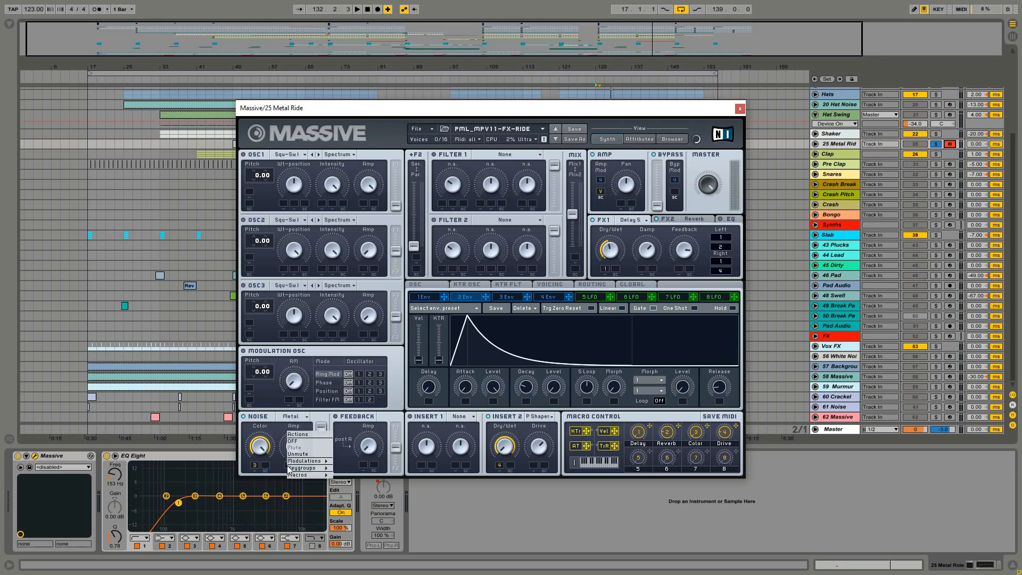
left_click(313, 455)
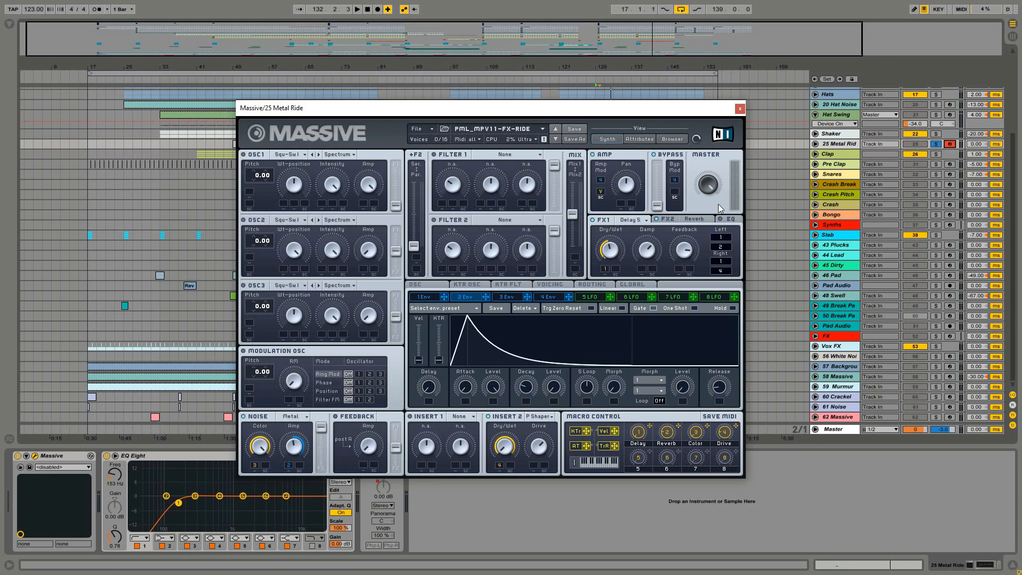
left_click(739, 109)
Solo and unfold the Clap group, and play it from bar 129.
scroll(827, 249, "up", 4)
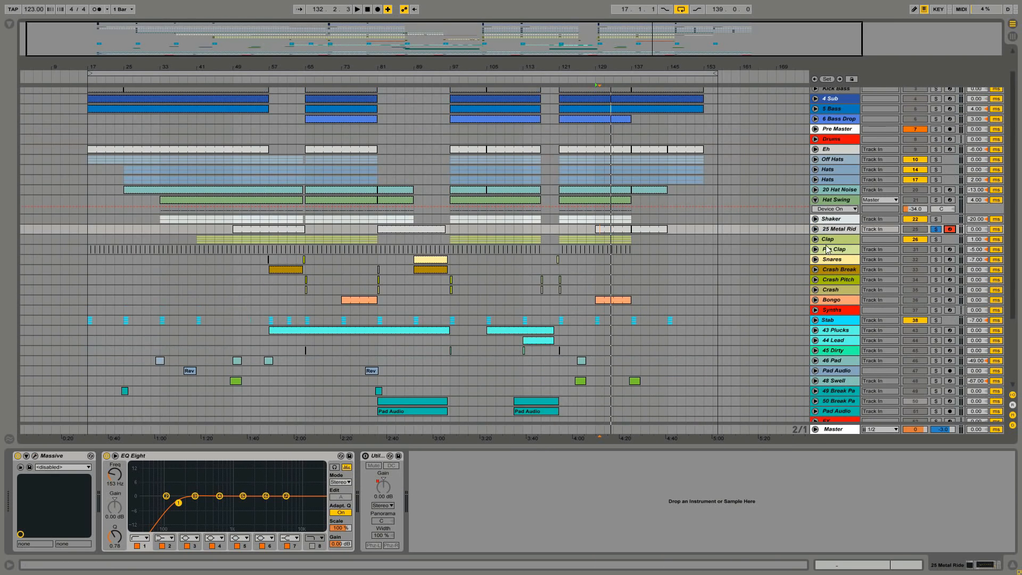
left_click(892, 240)
left_click(936, 241)
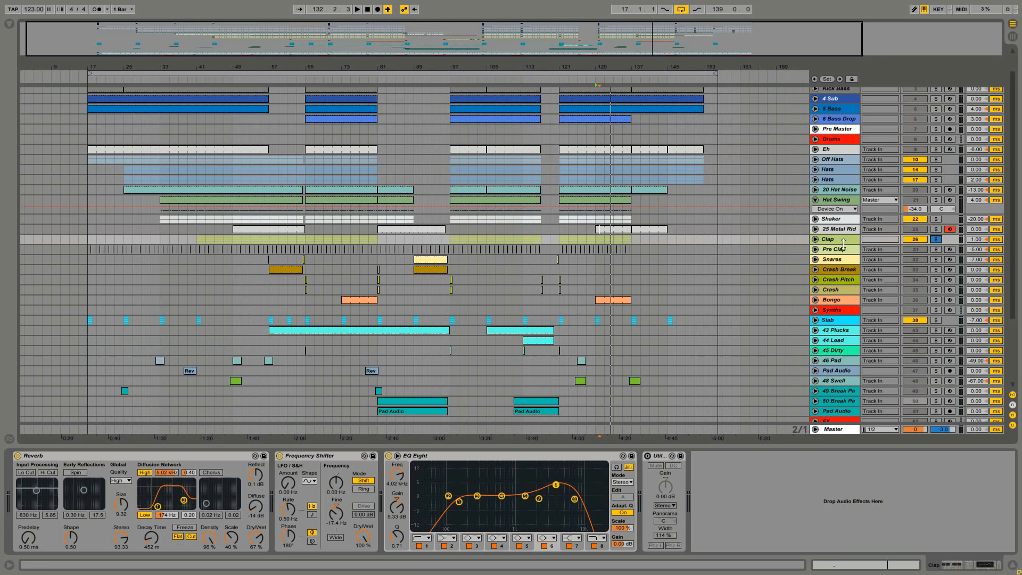
left_click(815, 240)
key("space")
scroll(549, 290, "down", 3)
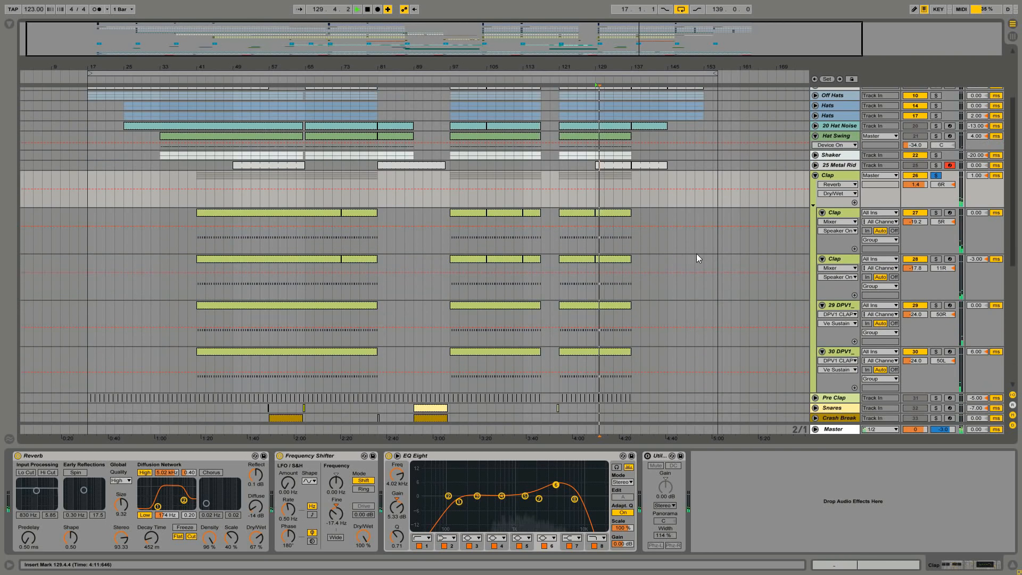
left_click(672, 219)
Inspect the device chains of the second Clap track and the 29 and 30 DPV1 clap tracks.
left_click(845, 259)
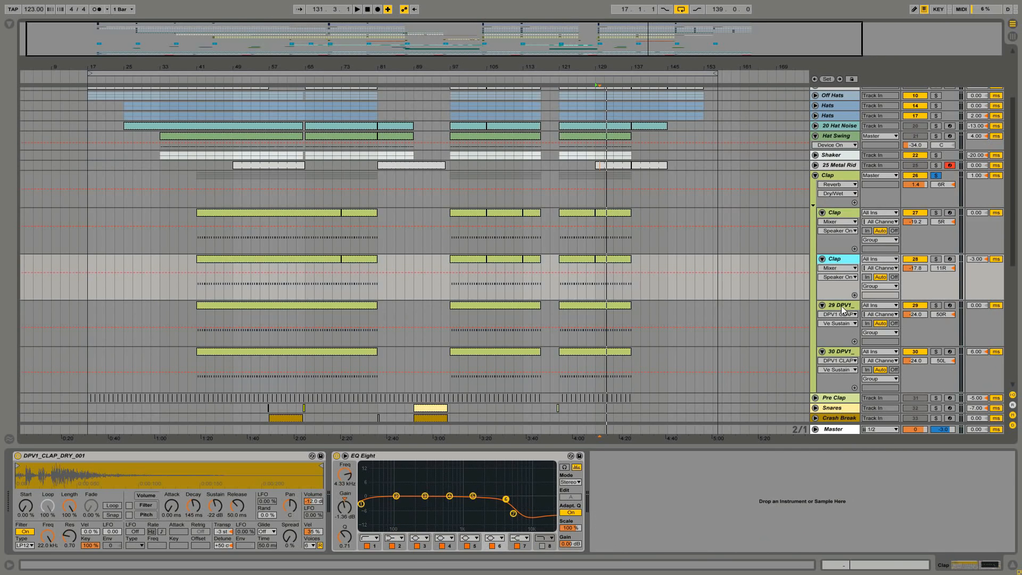
left_click(841, 307)
left_click(843, 356)
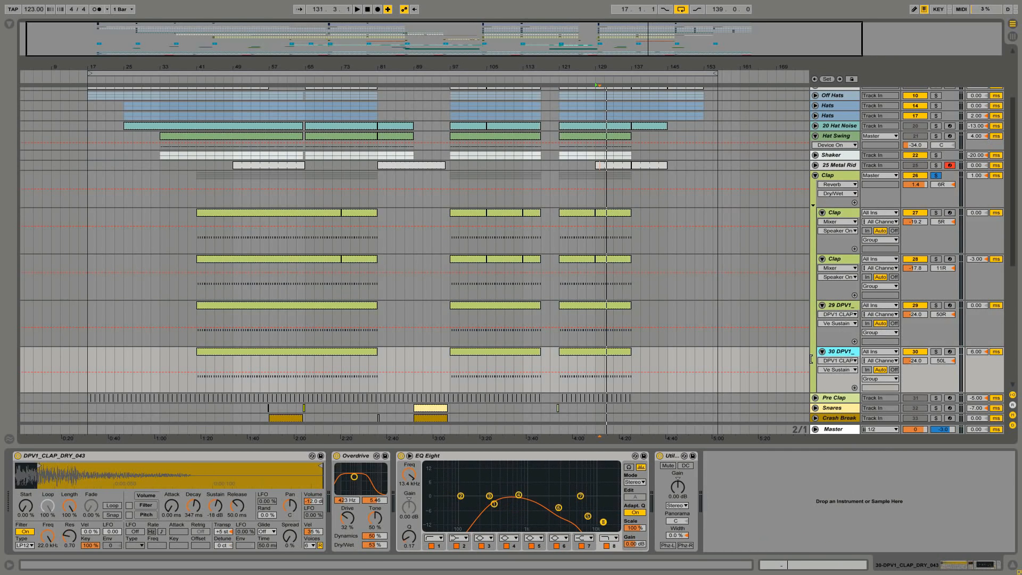
Inspect the sampler and effect settings of the second Clap track and the first Clap track.
left_click(835, 259)
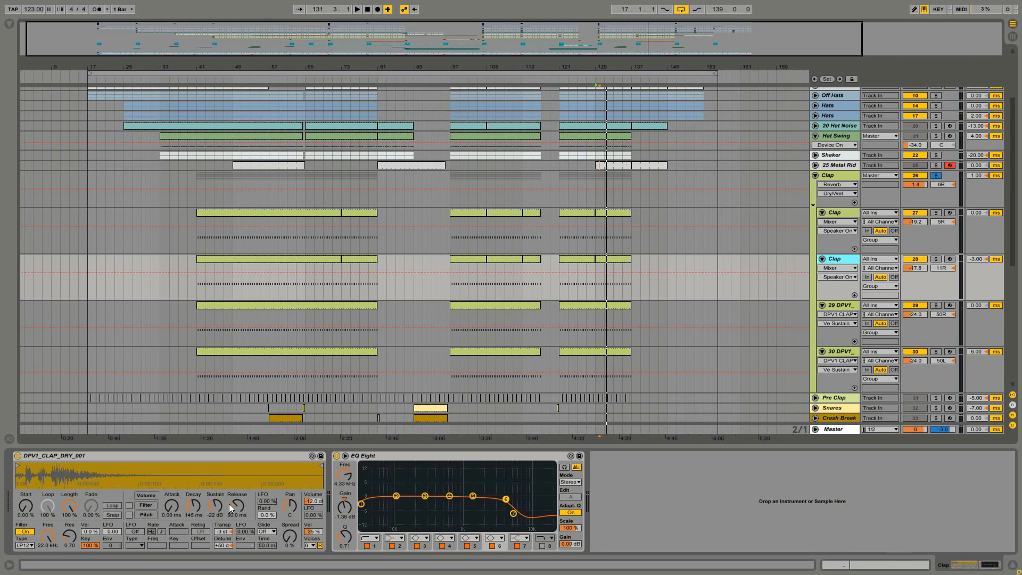
left_click(834, 213)
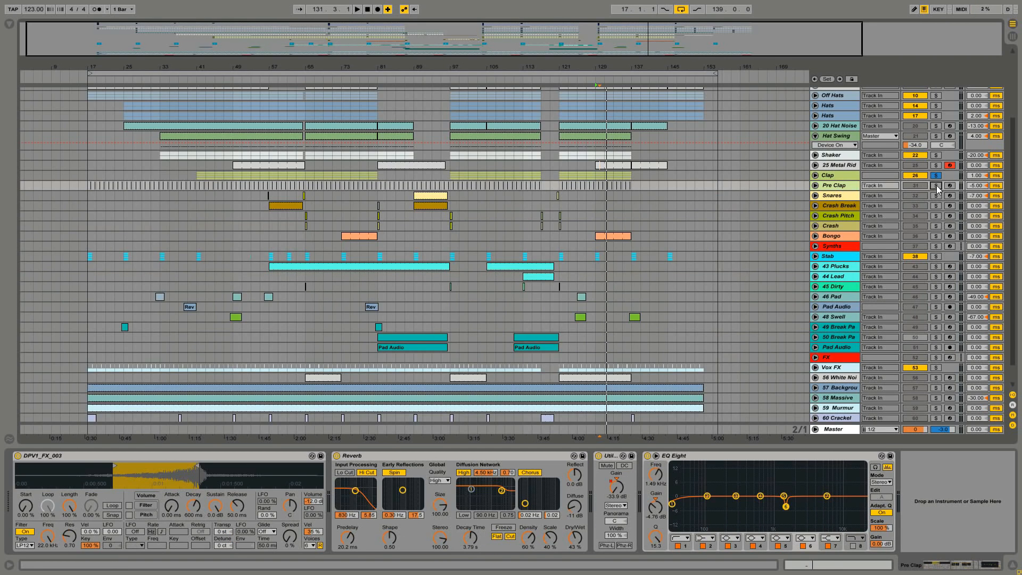
Solo the Pre Clap track along with the Clap group, play it from bar 121, and unfold it to examine its hits.
left_click(938, 186)
left_click_drag(577, 68, 577, 155)
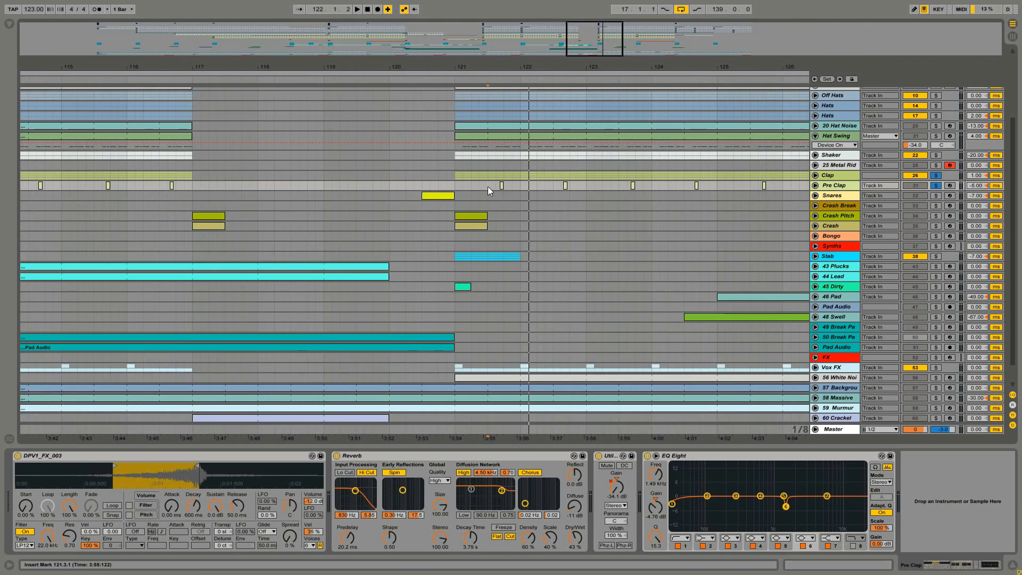
key("space")
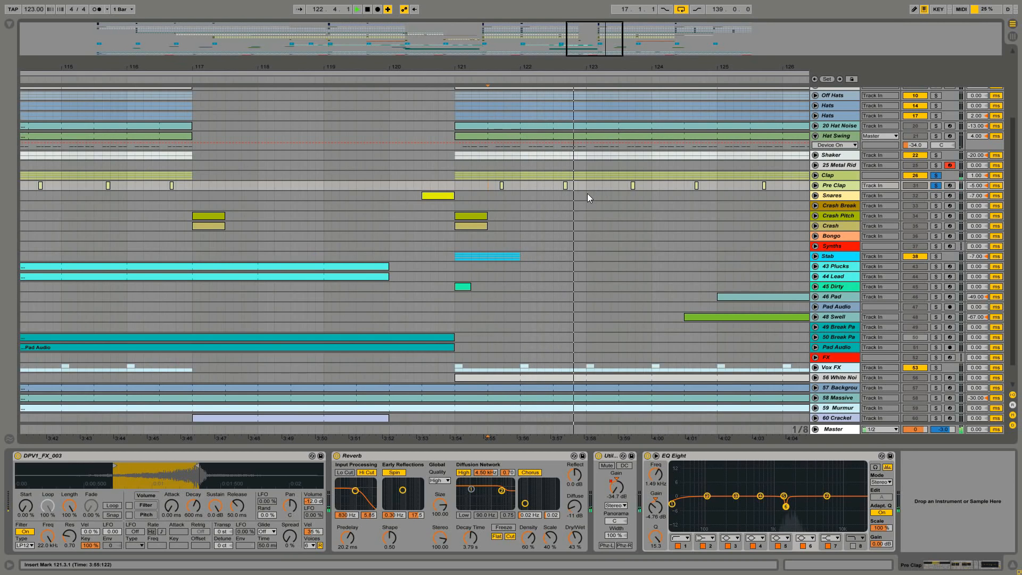
left_click(817, 186)
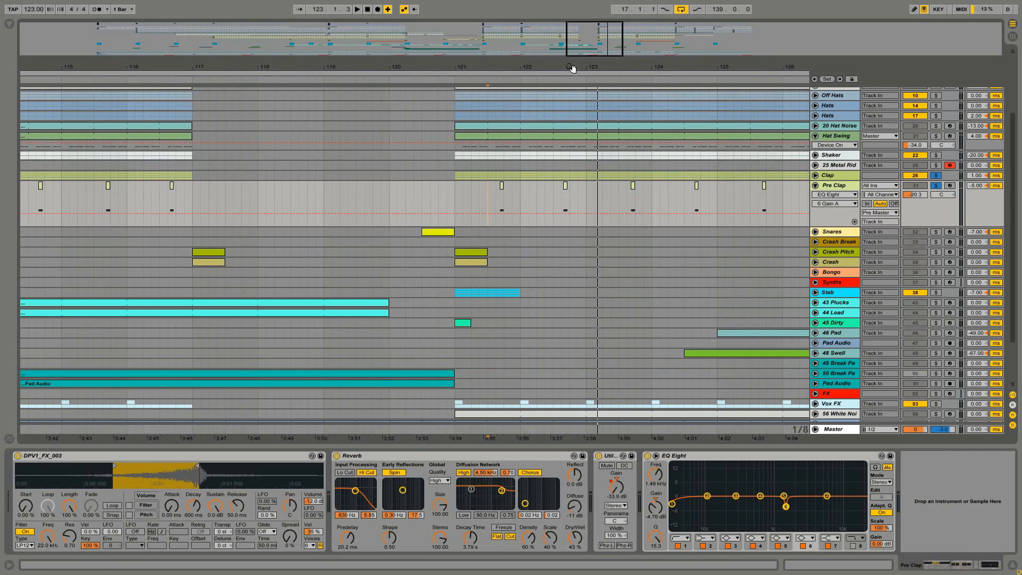
left_click_drag(573, 68, 558, 184)
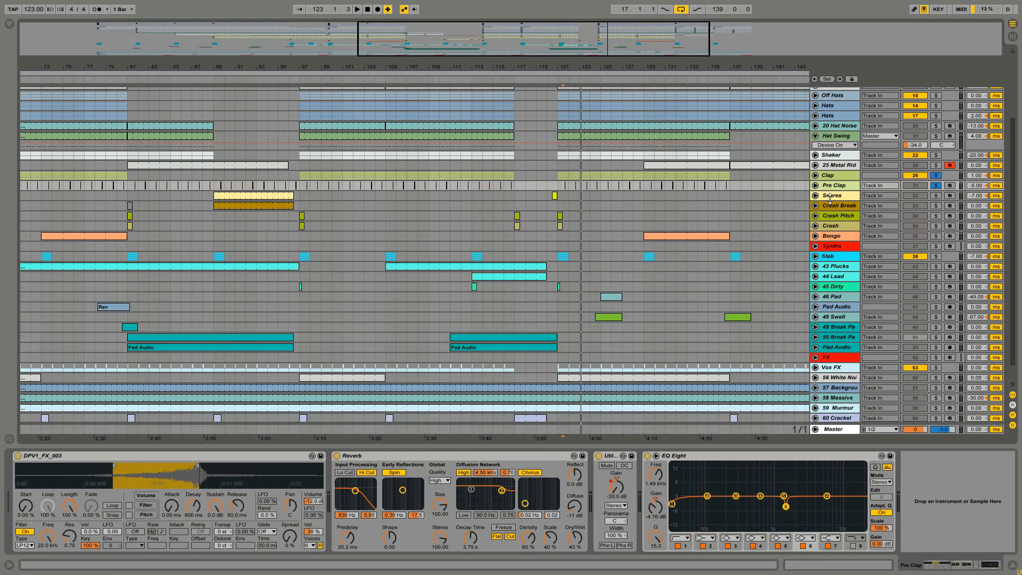
Inspect the Snares track's device chain and the first two snare pads of its Drum Rack.
left_click(772, 198)
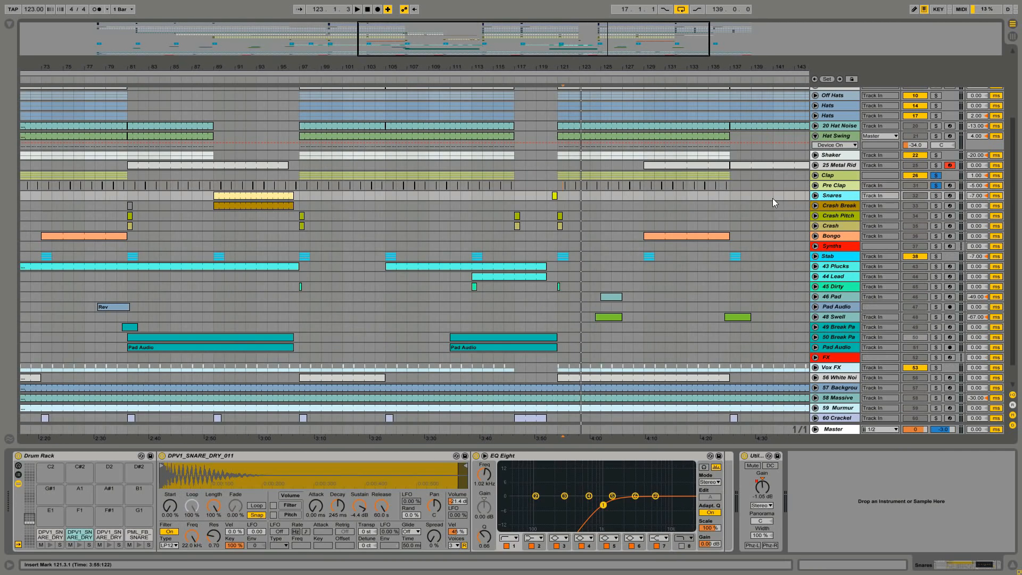
left_click(56, 536)
left_click(80, 535)
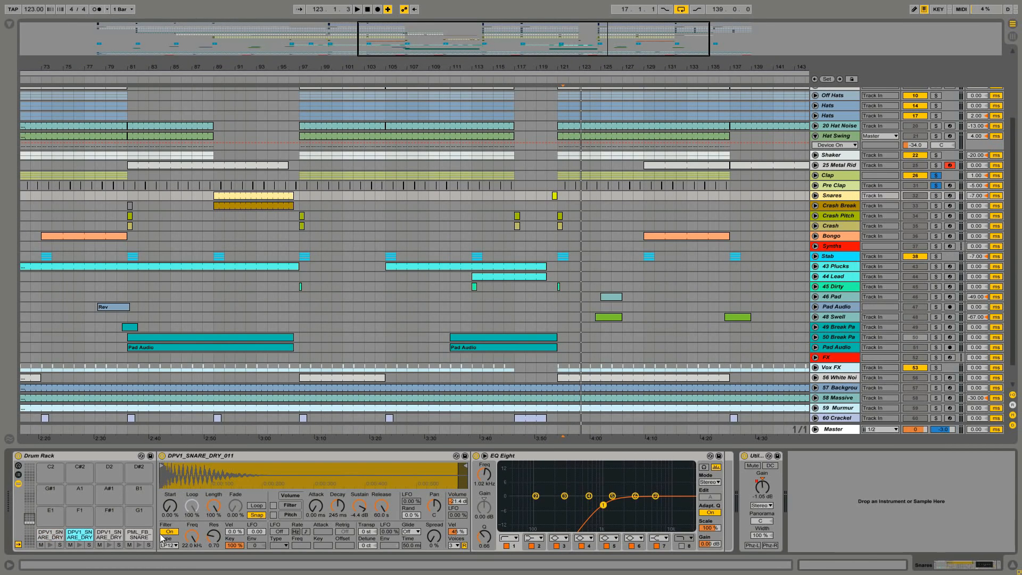
Examine the timing of the second, fourth, sixth and eighth snare hits in the short Snares clip before bar 121.
double_click(555, 195)
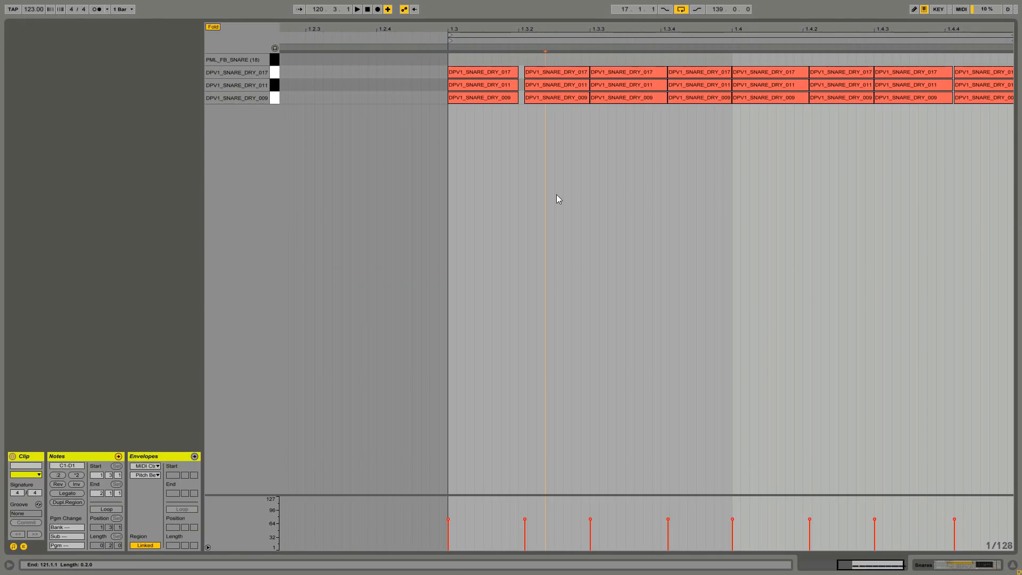
left_click(643, 200)
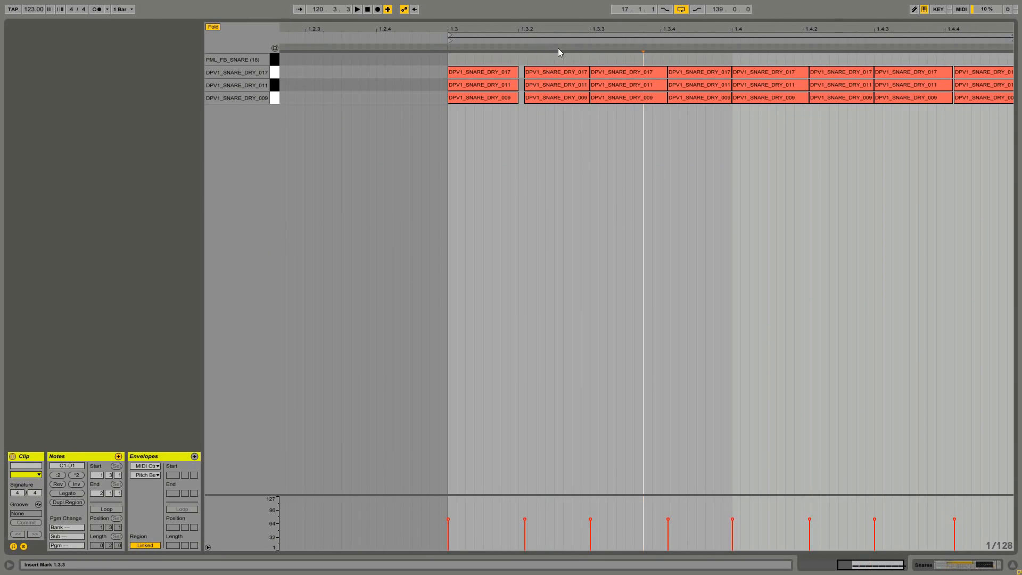
left_click_drag(548, 56, 554, 127)
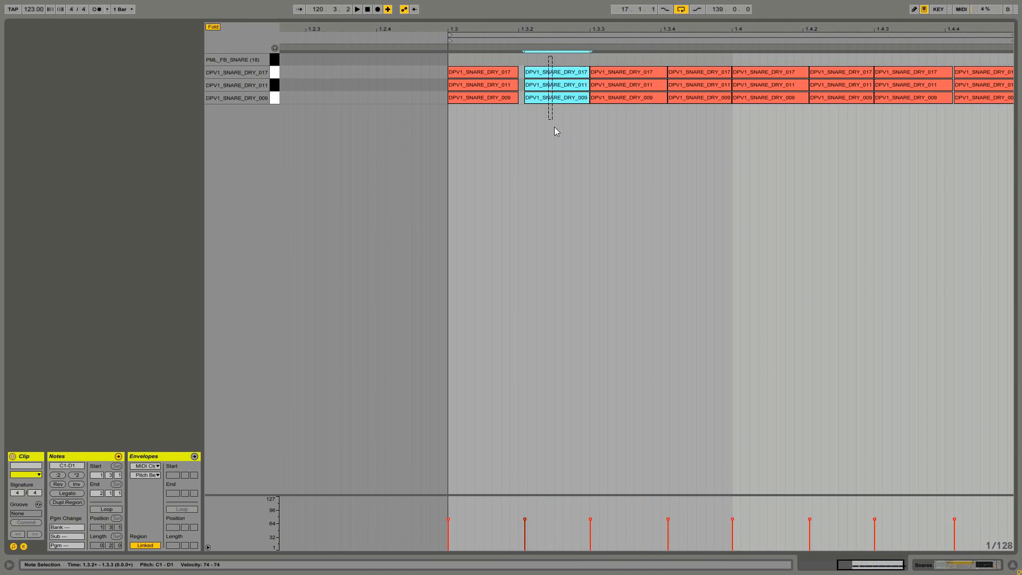
left_click_drag(683, 57, 696, 123)
left_click_drag(834, 58, 850, 131)
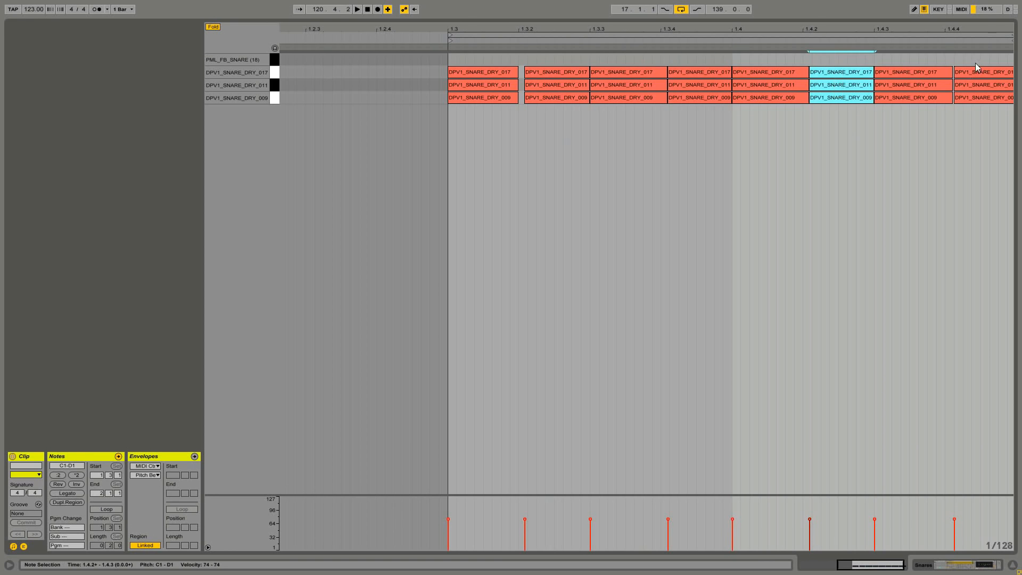
left_click_drag(985, 58, 957, 126)
left_click(936, 205)
key("shift+Tab")
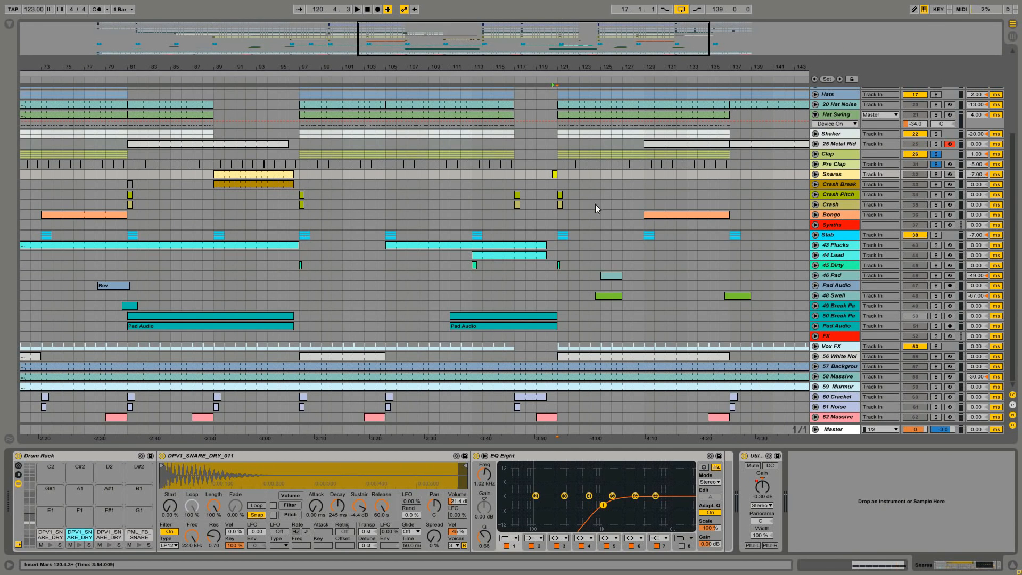
Clear the Clap and Pre Clap solos and play the full mix from bar 119.
left_click(537, 175)
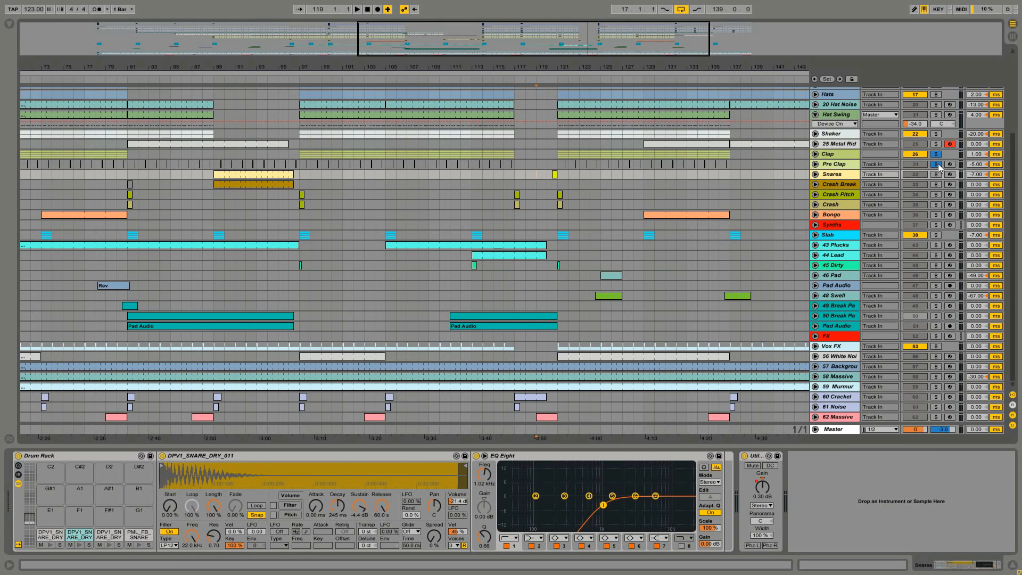
left_click(936, 164)
key("space")
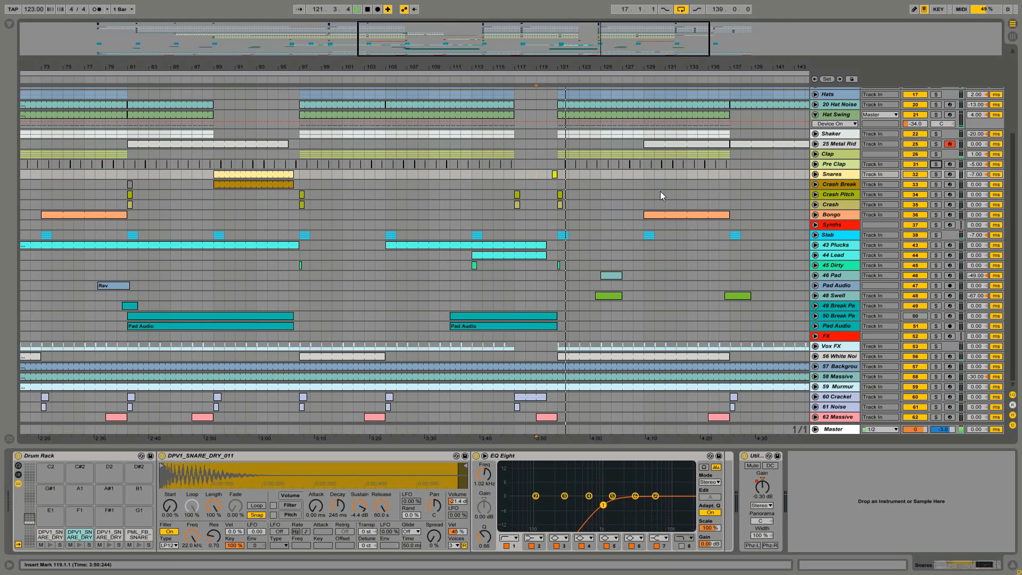
Inspect the Crash Break track's device chain and its clip spanning bars 89 to 96.
left_click(840, 185)
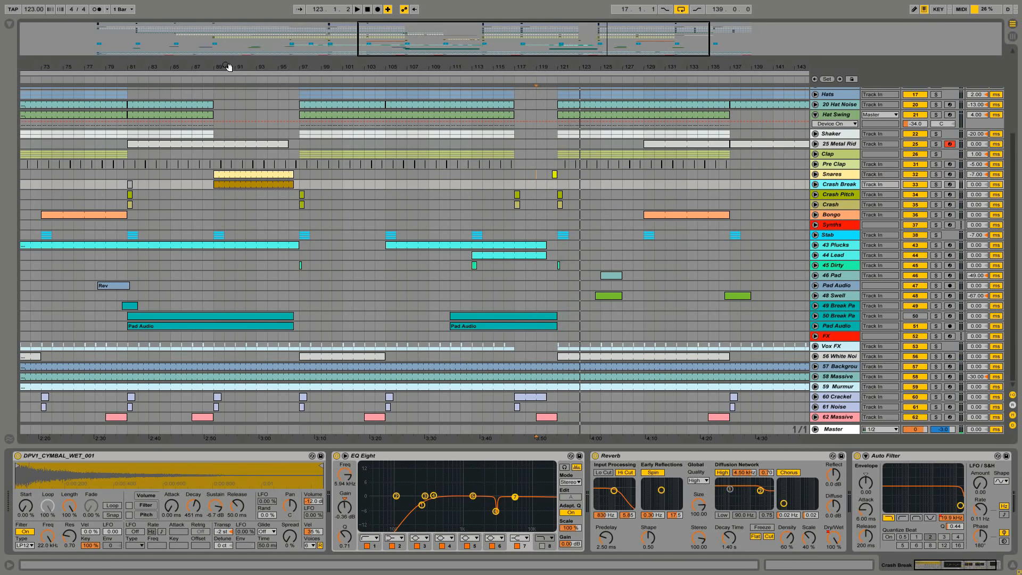
left_click_drag(224, 65, 330, 103)
left_click(384, 186)
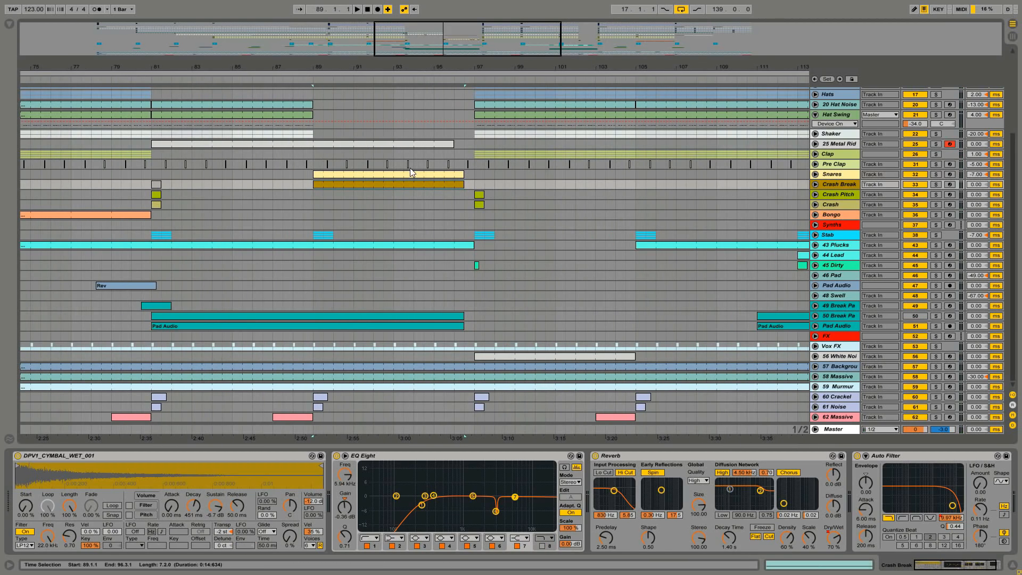
double_click(409, 185)
key("shift+Tab")
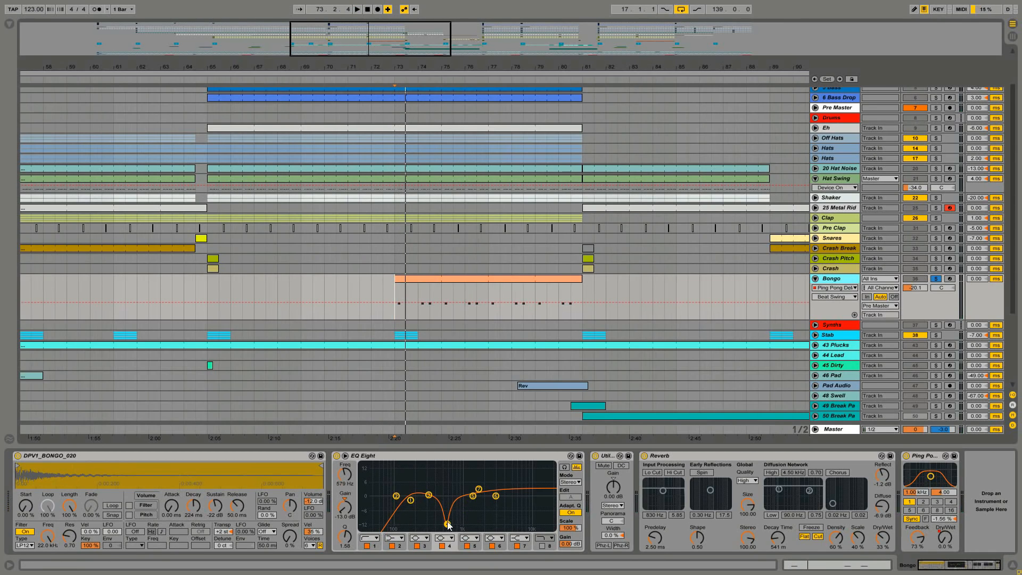
Compare the soloed Bongo at bar 73 with its EQ Eight bypassed and active.
key("space")
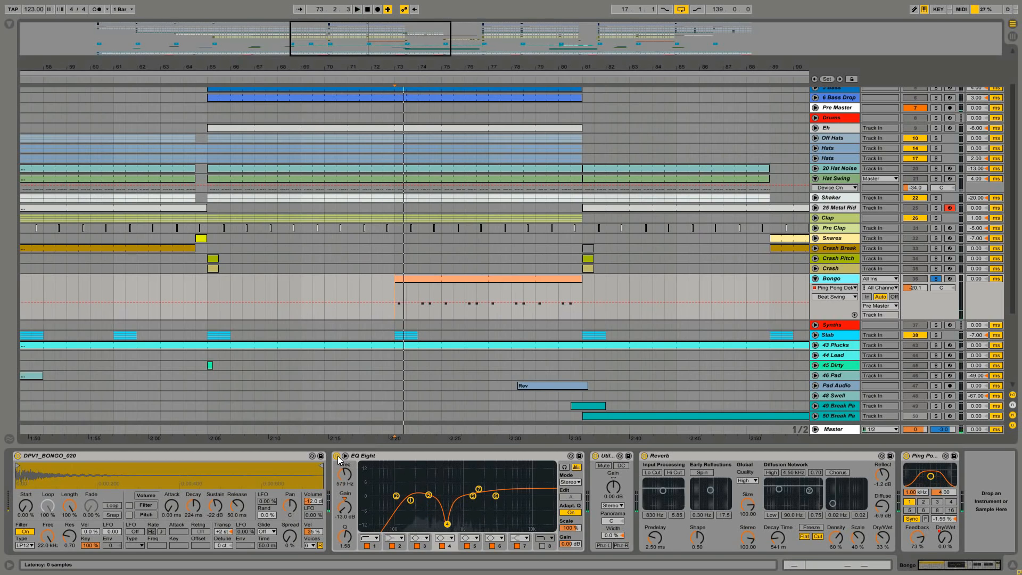
left_click(337, 456)
left_click(336, 455)
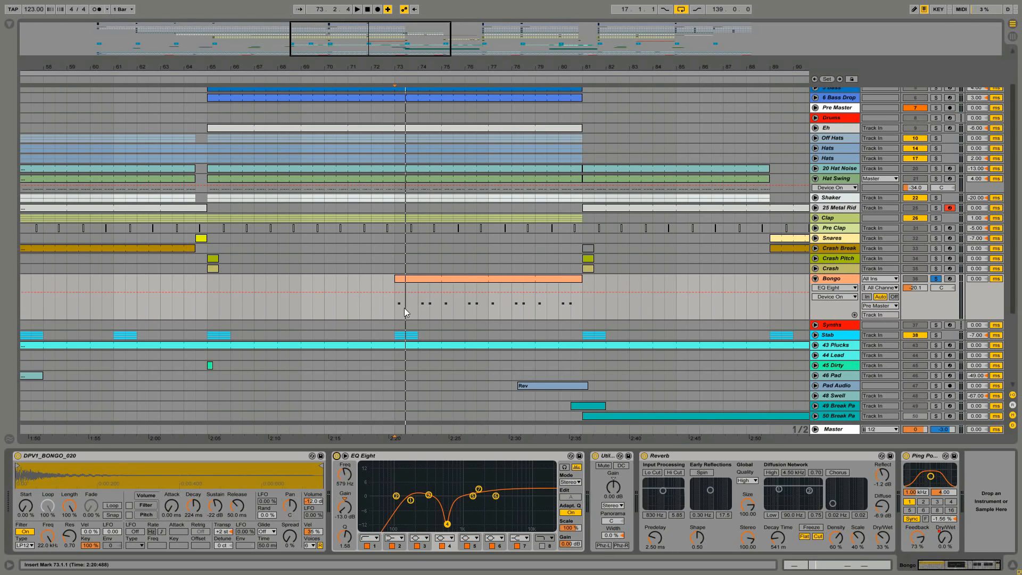
Play the Bongo from bar 74 and again from bar 76, and set its Ping Pong Delay beat swing to -1.56%.
left_click(418, 313)
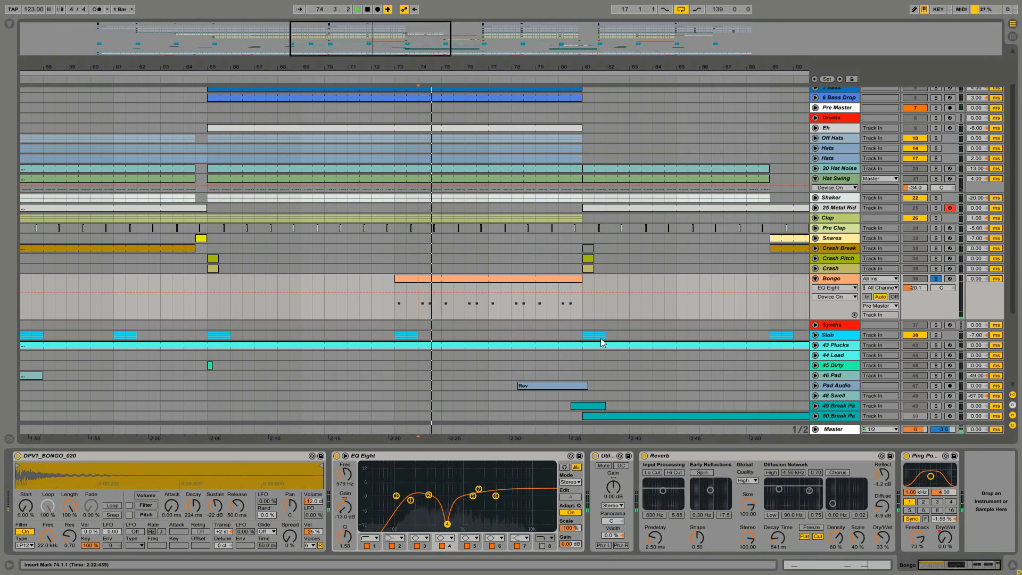
left_click(471, 315)
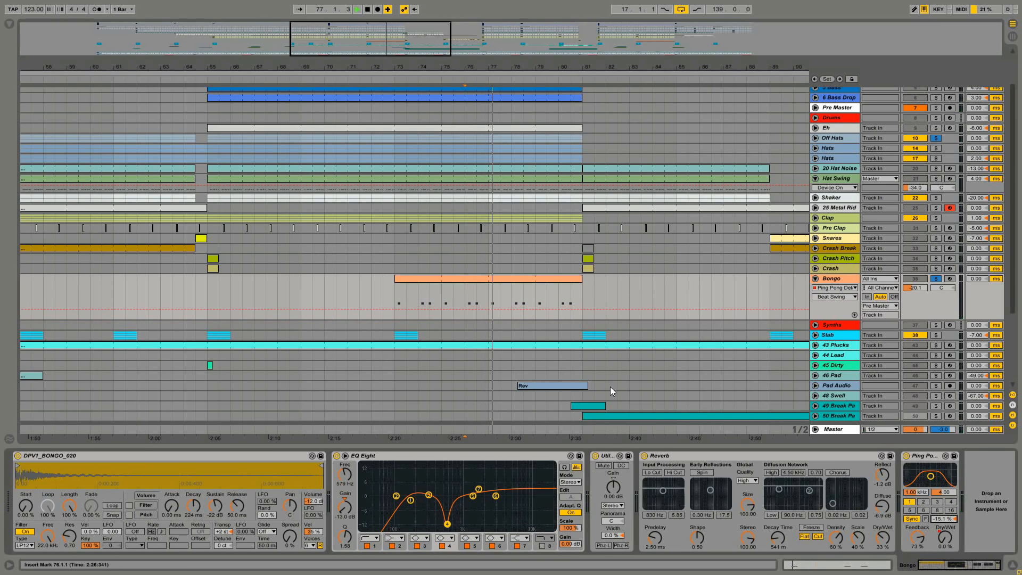
key("space")
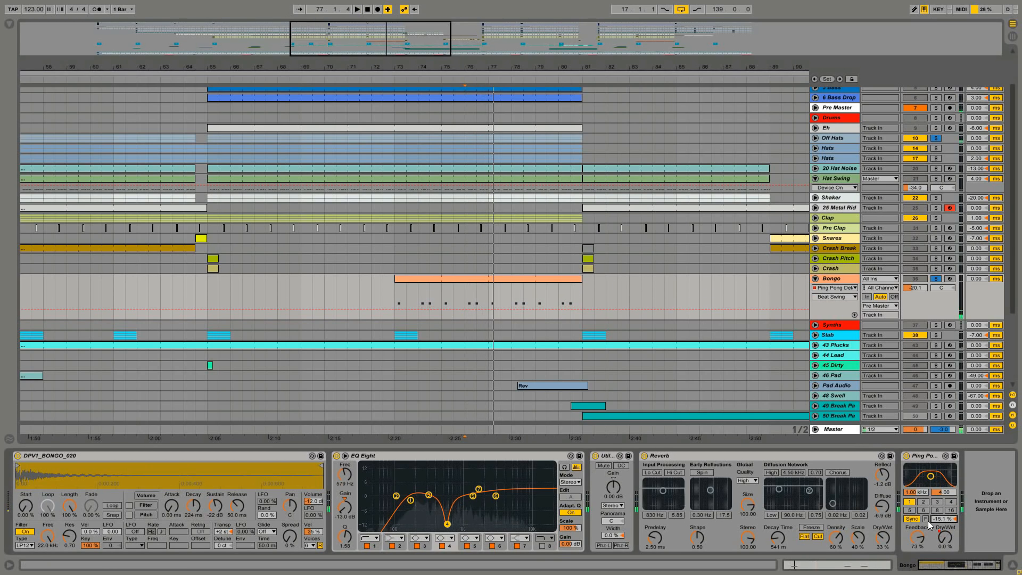
left_click_drag(929, 525, 930, 525)
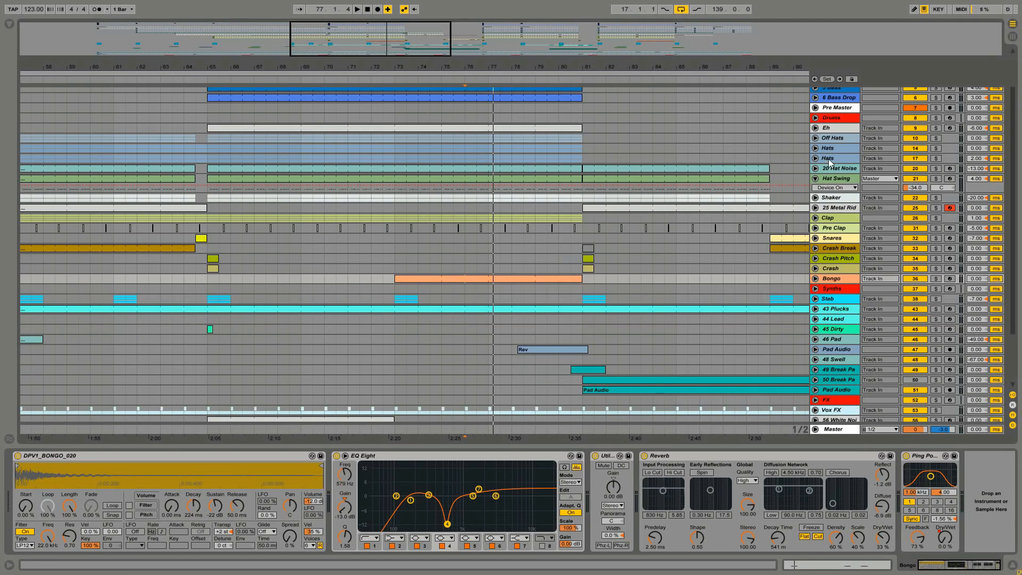
Unfold the Off Hats group and set the sampler's Spread to 100% on the 11 DPV1 hat track.
left_click(829, 159)
left_click(832, 138)
left_click(815, 138)
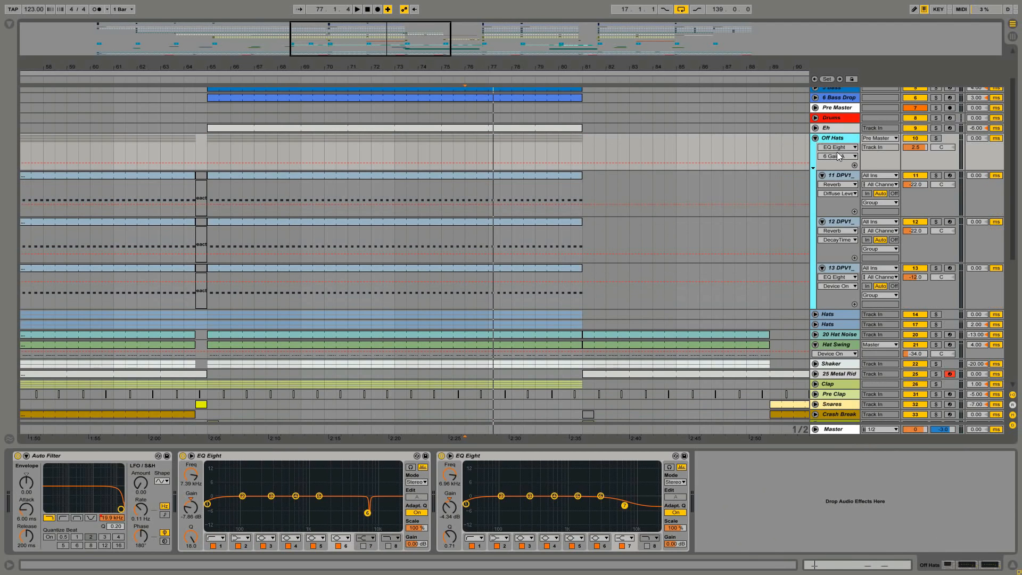
left_click(838, 176)
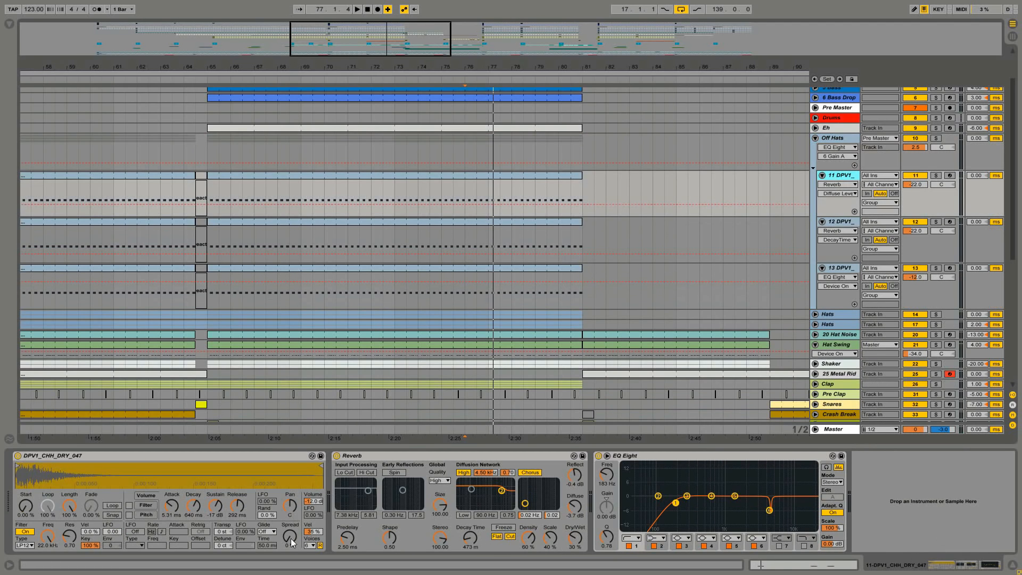
mouse_move(292, 543)
left_mouse_down()
mouse_move(291, 511)
mouse_move(301, 532)
left_mouse_up()
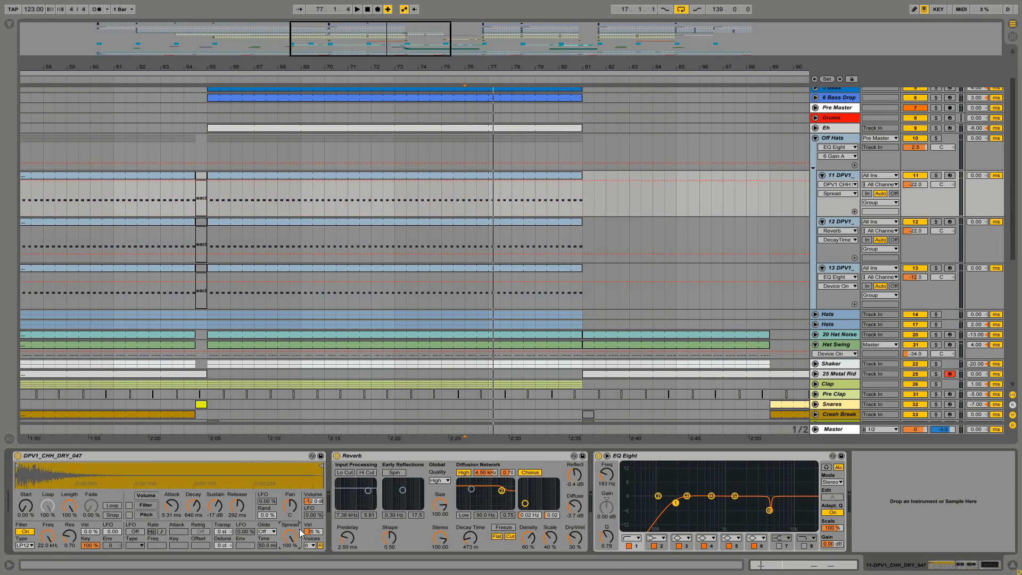
Check the Master's Utility, and play the soloed 11 DPV1 hat from bar 76 while raising its sampler Spread.
left_click(839, 430)
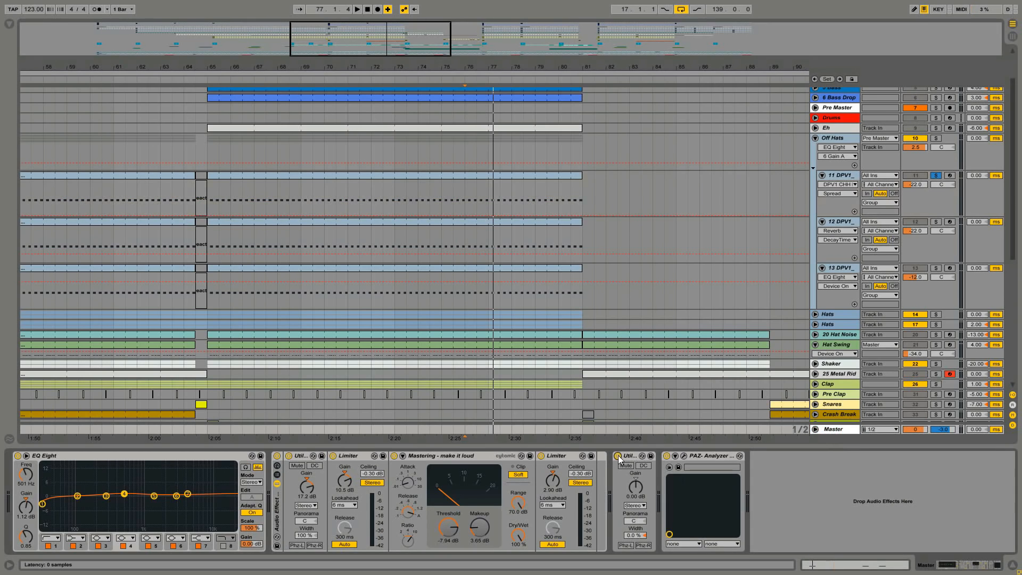
left_click(833, 175)
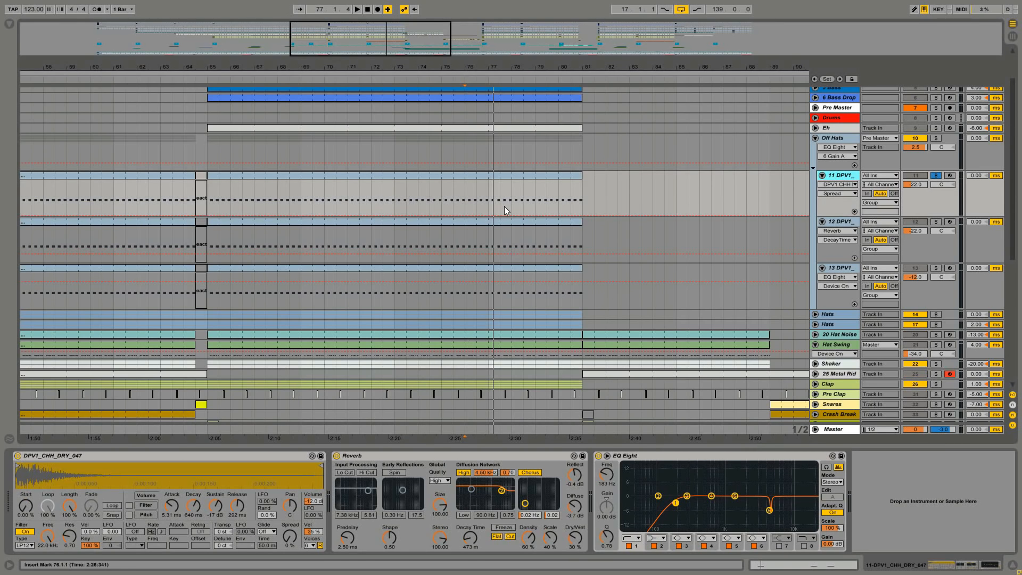
key("space")
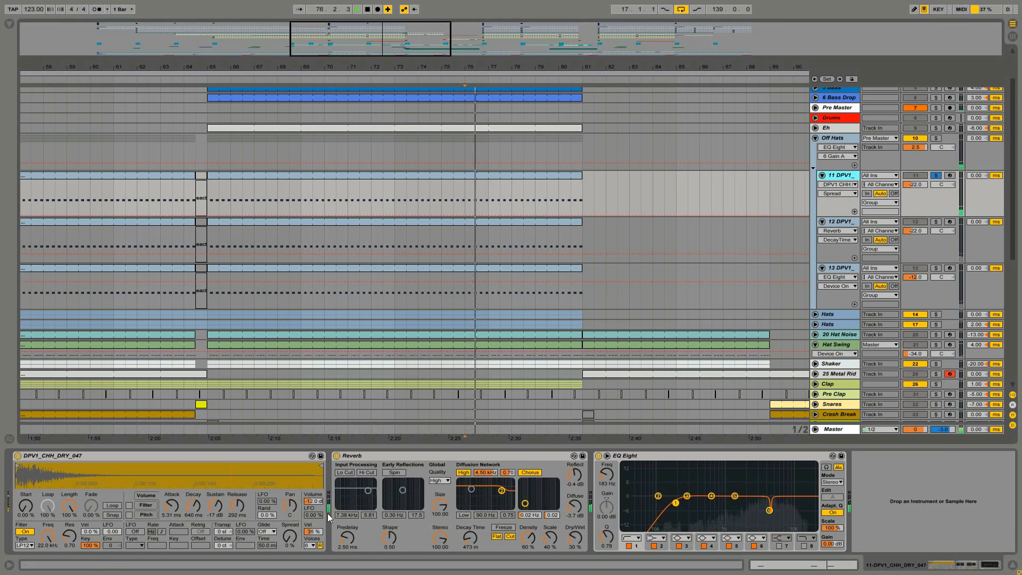
left_click_drag(295, 539, 295, 506)
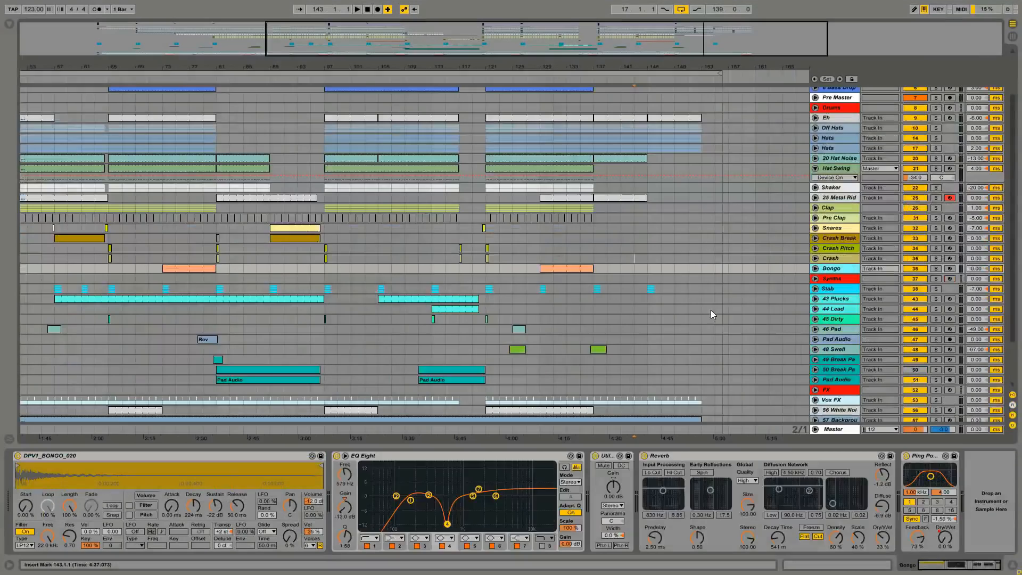
Unfold the first Hats group and pan the 15 DPV1 hat track to 22L.
scroll(702, 313, "up", 2)
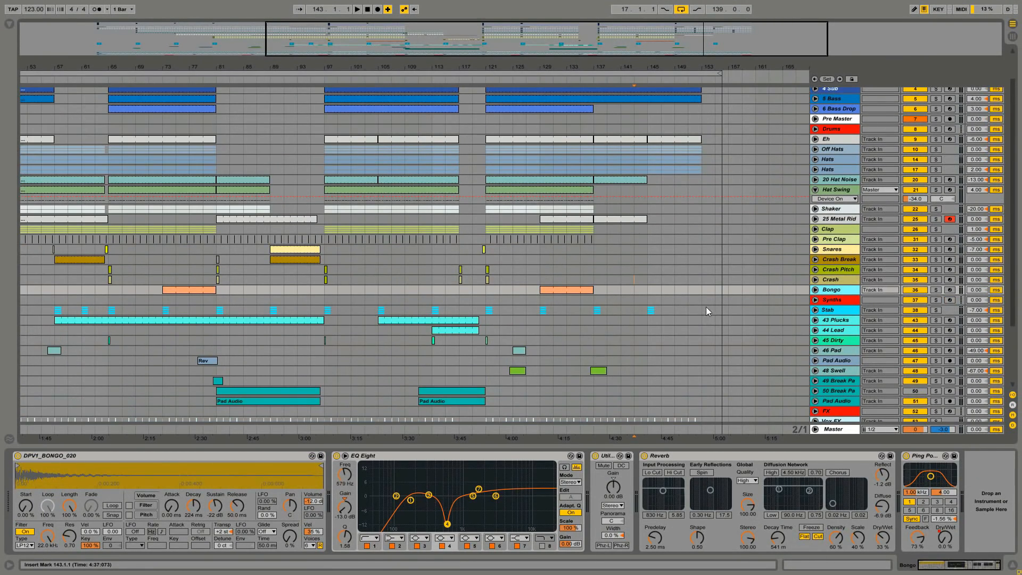
left_click(815, 159)
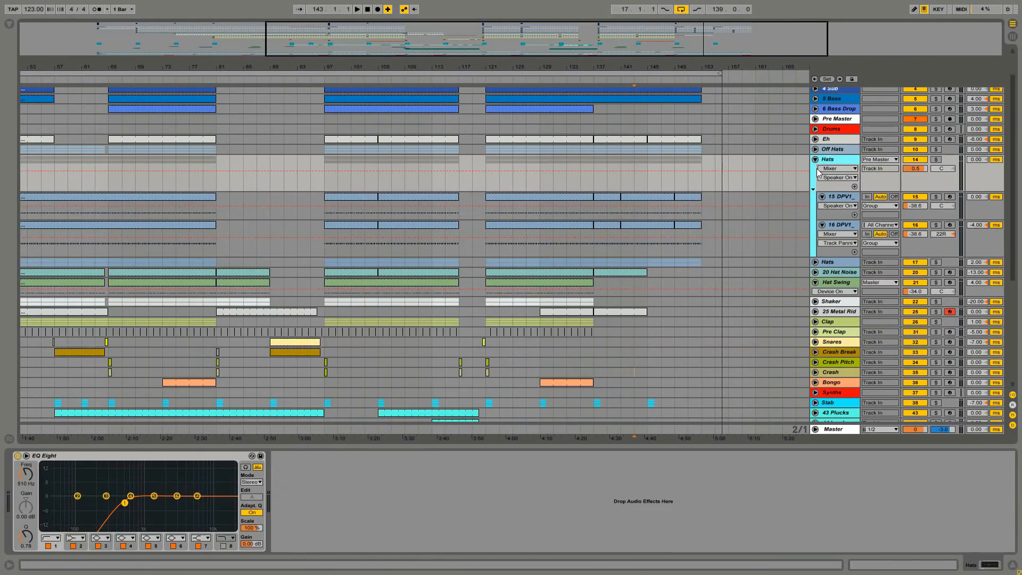
left_click(841, 198)
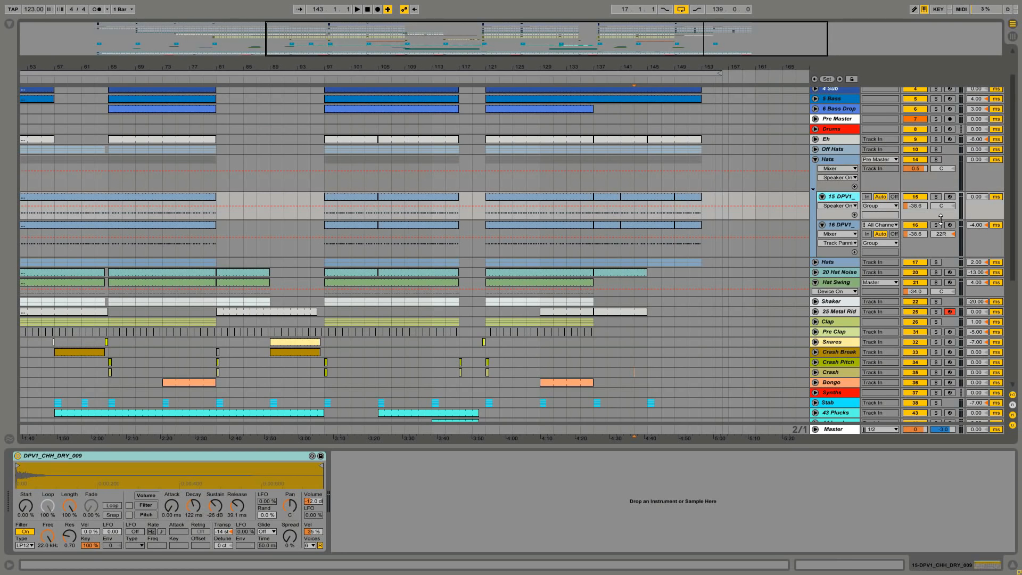
left_click_drag(938, 212, 938, 221)
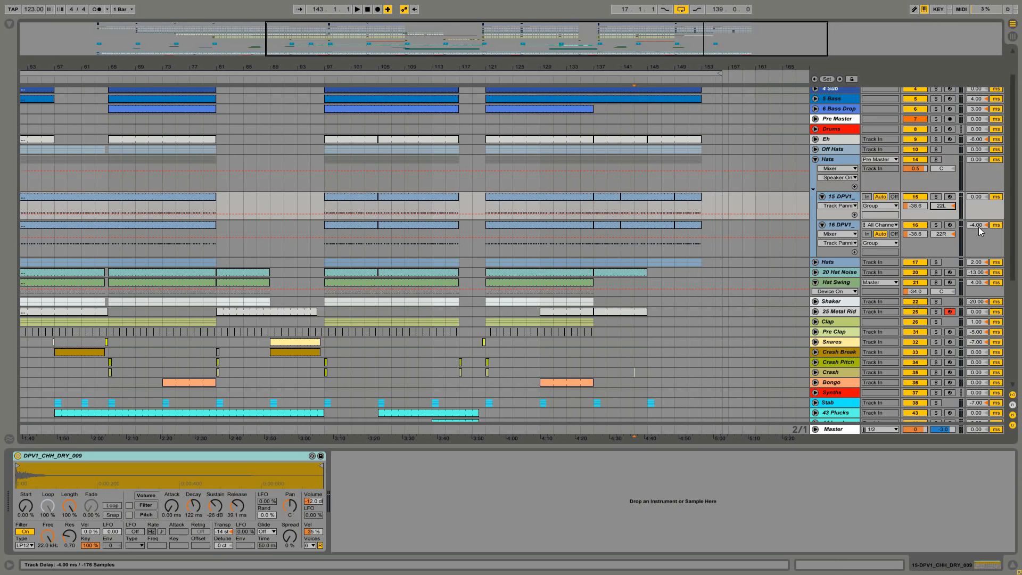
Add a Simple Delay to the 15 DPV1 hat track, centre the track's pan and solo it.
left_click(9, 24)
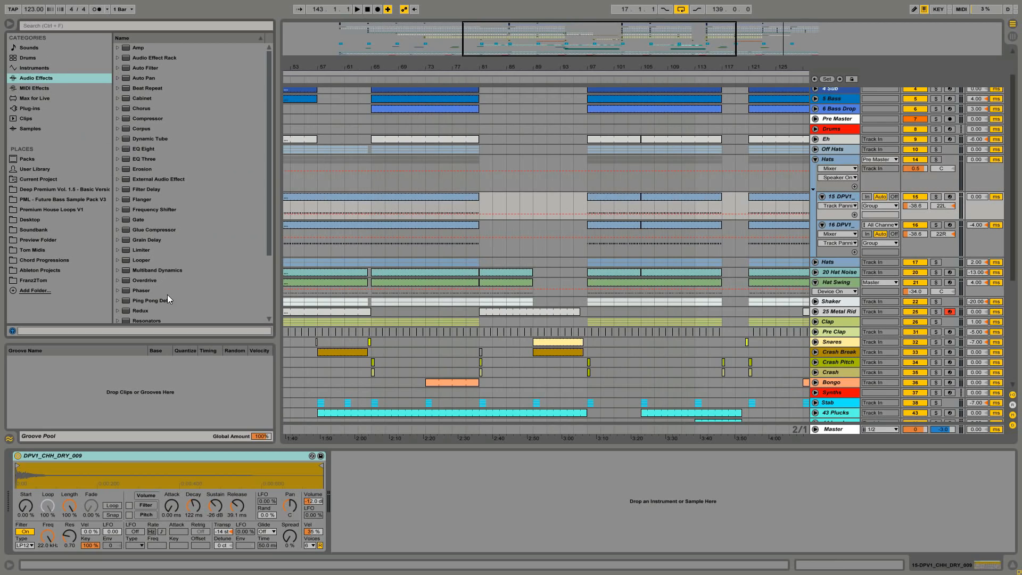
scroll(160, 254, "down", 3)
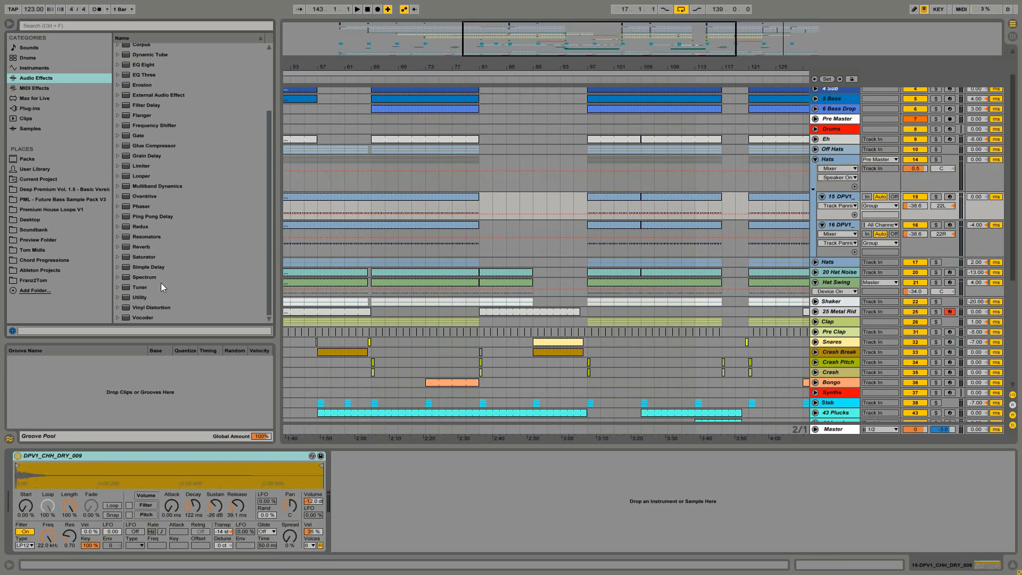
left_click_drag(149, 269, 413, 479)
left_click(936, 197)
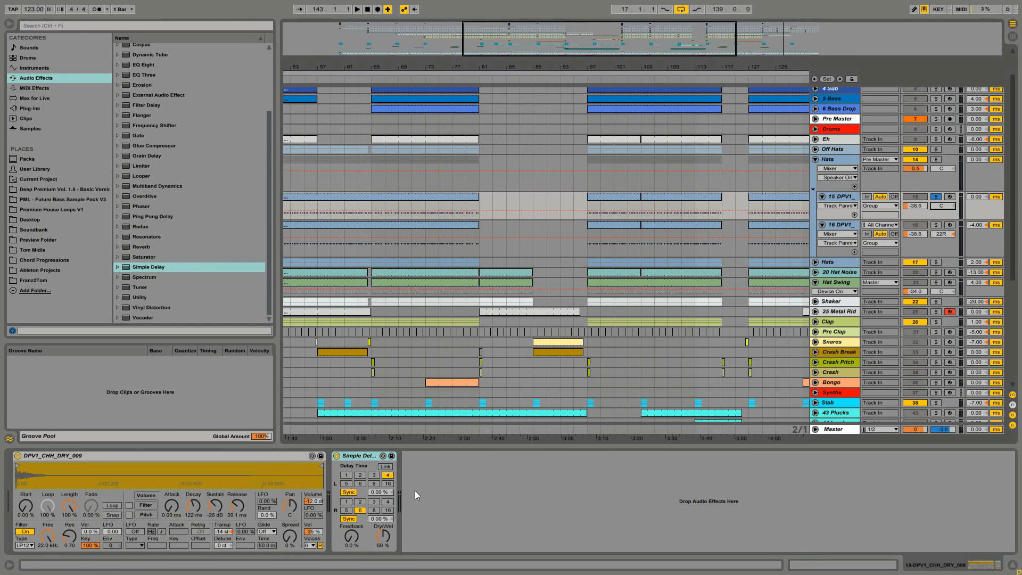
Switch both Simple Delay channels from Sync to Time, with 1.00 ms on the left and 10.3 ms on the right.
left_click(349, 518)
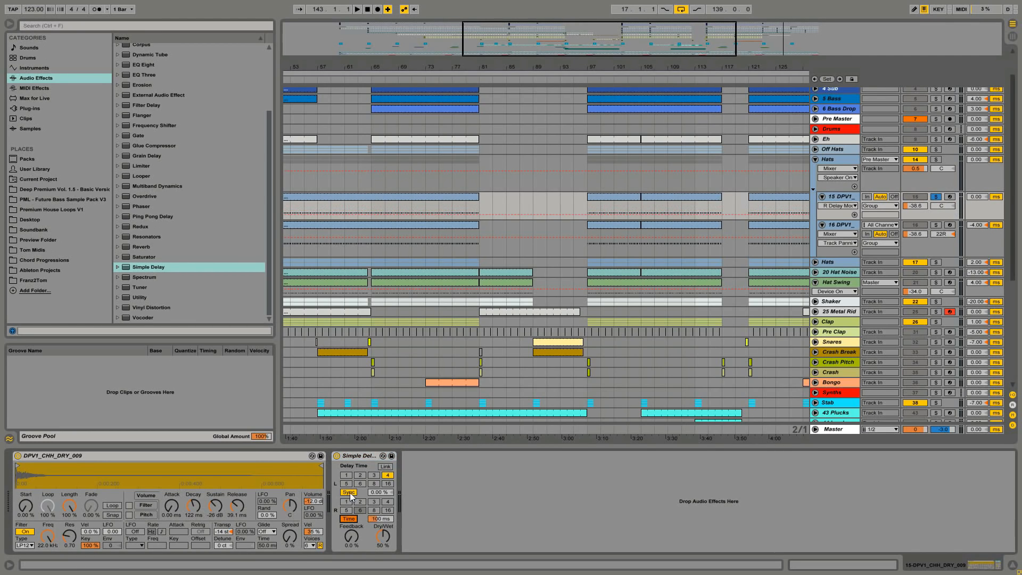
left_click(349, 492)
left_click_drag(386, 492, 384, 528)
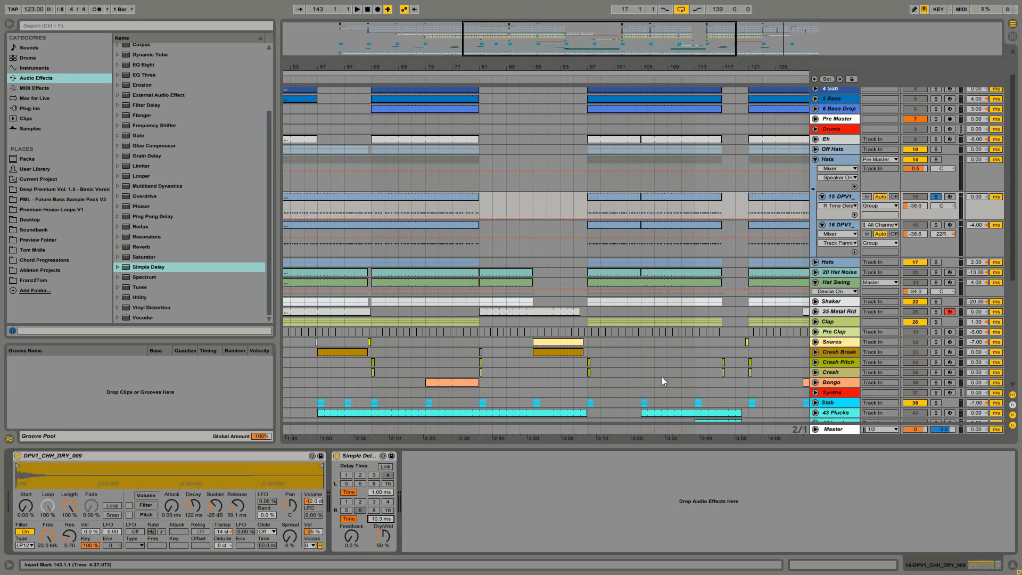
Play the soloed 15 DPV1 hat from bar 97 and set the Simple Delay's Dry/Wet to 100%.
left_click(612, 198)
key("space")
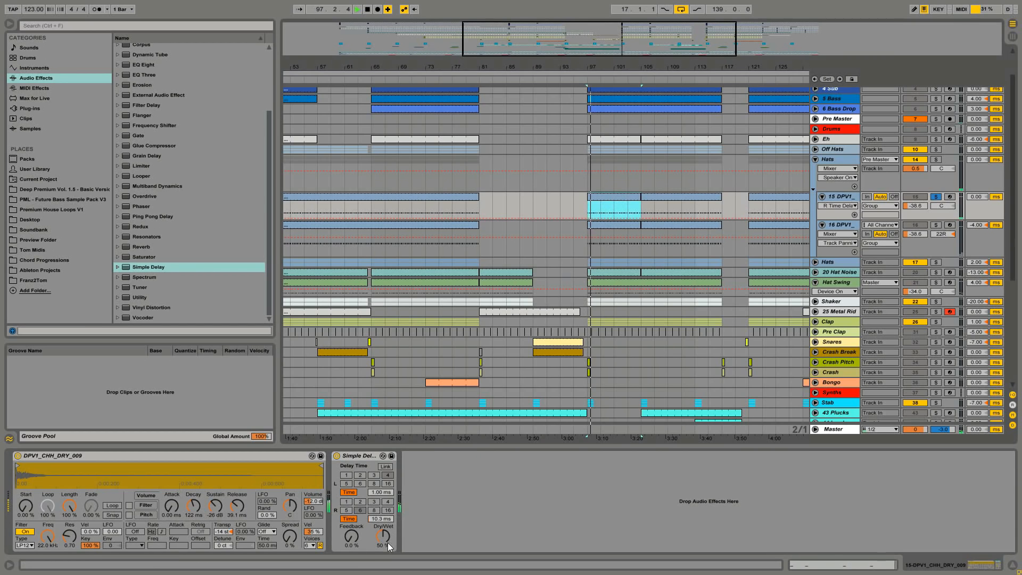
left_click_drag(383, 536, 383, 501)
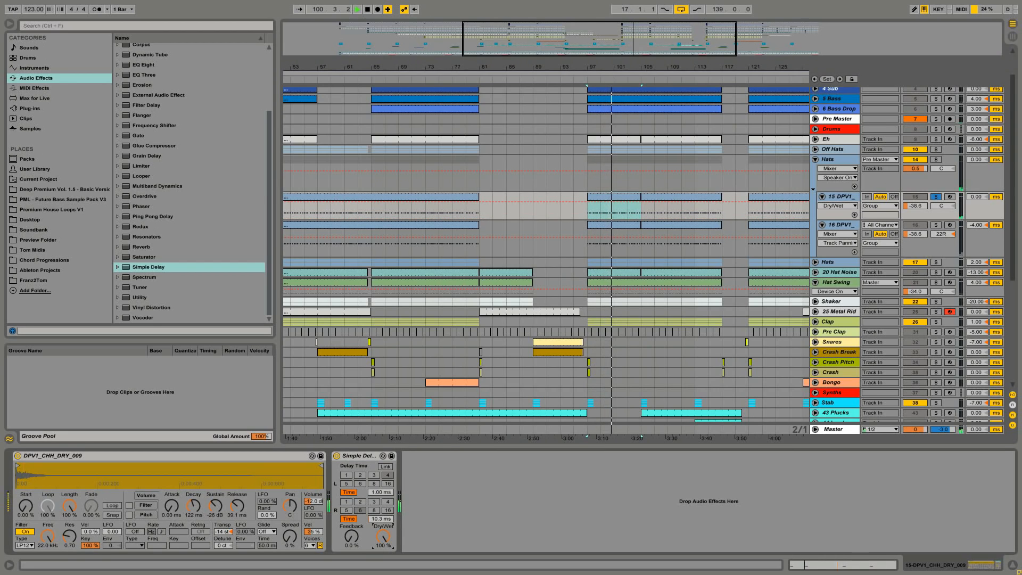
key("space")
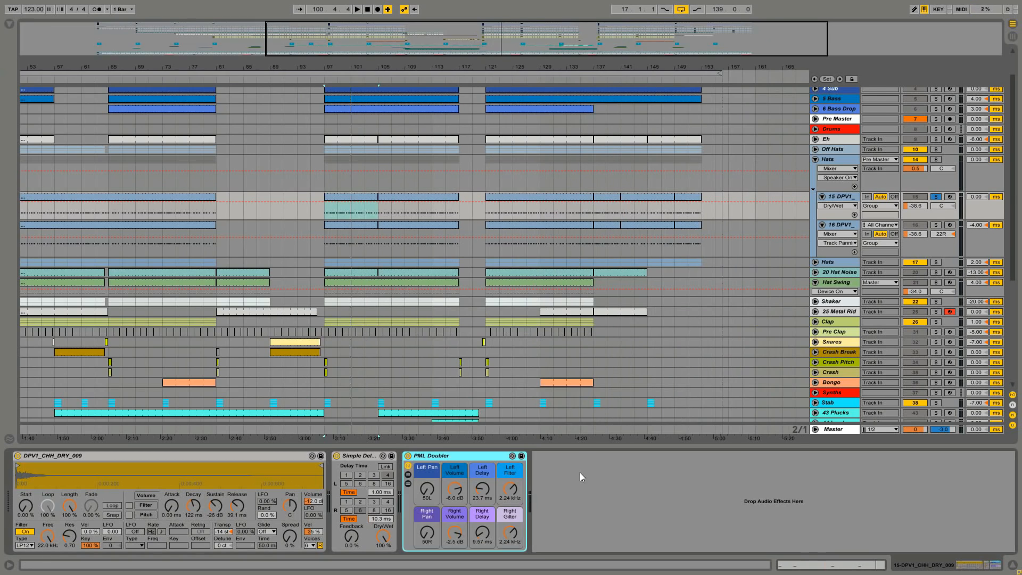
Bypass the Simple Delay and review the PML Doubler's left and right pan, volume, delay and filter controls.
left_click_drag(579, 471, 535, 458)
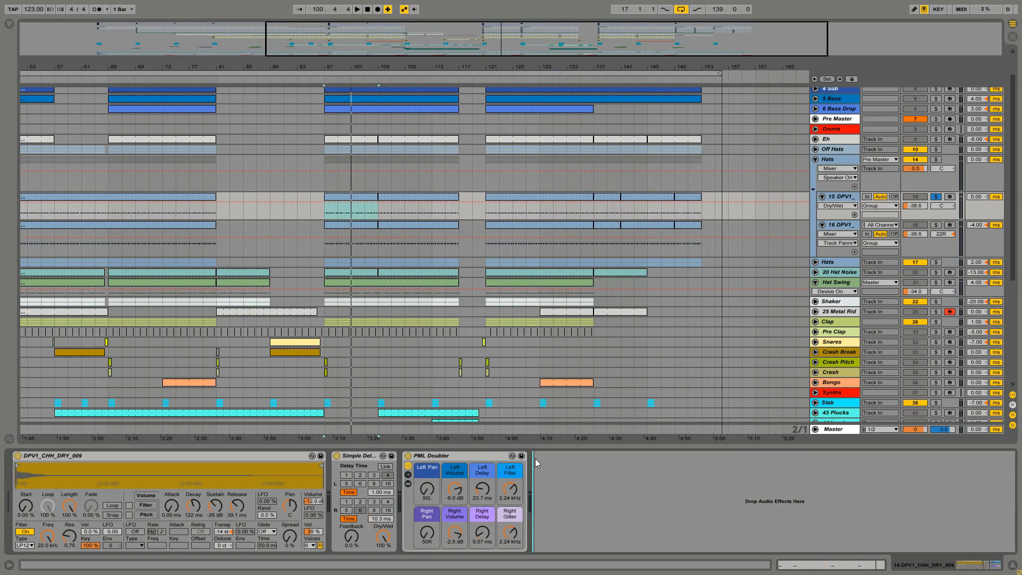
left_click(337, 456)
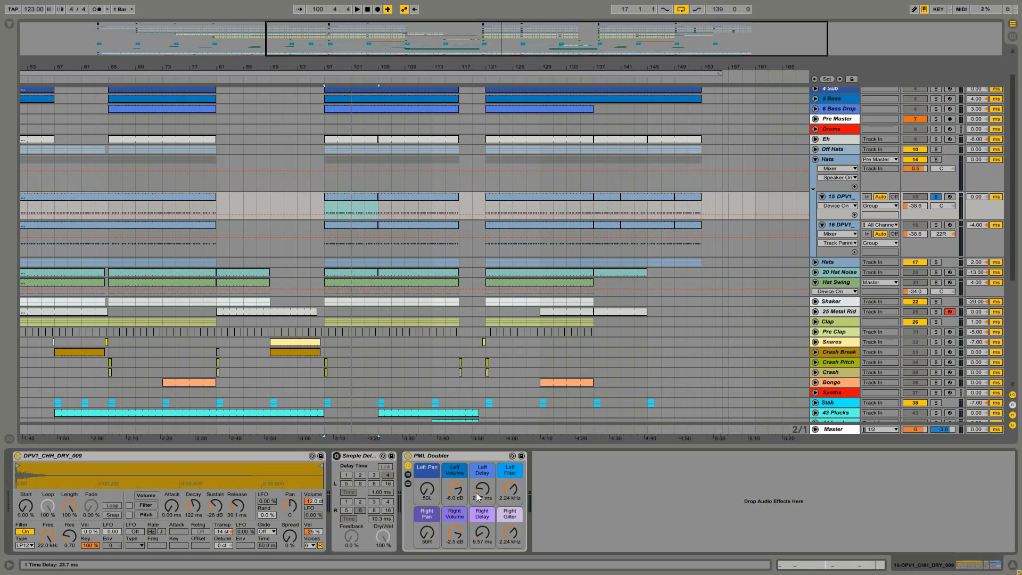
left_click_drag(427, 488, 512, 481)
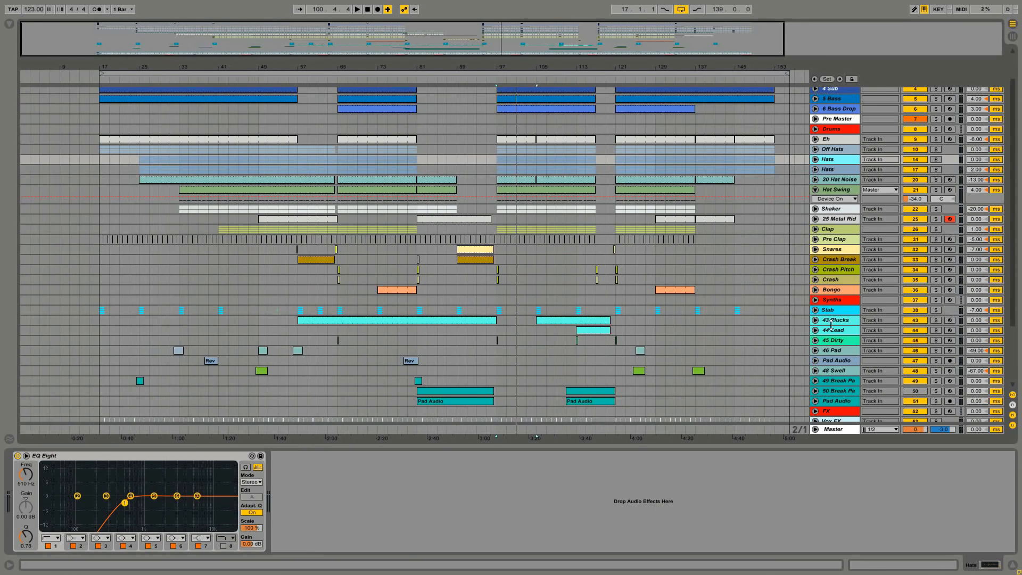
Solo the Stab group and play it from bar 89 and repeatedly from bar 97.
left_click(831, 312)
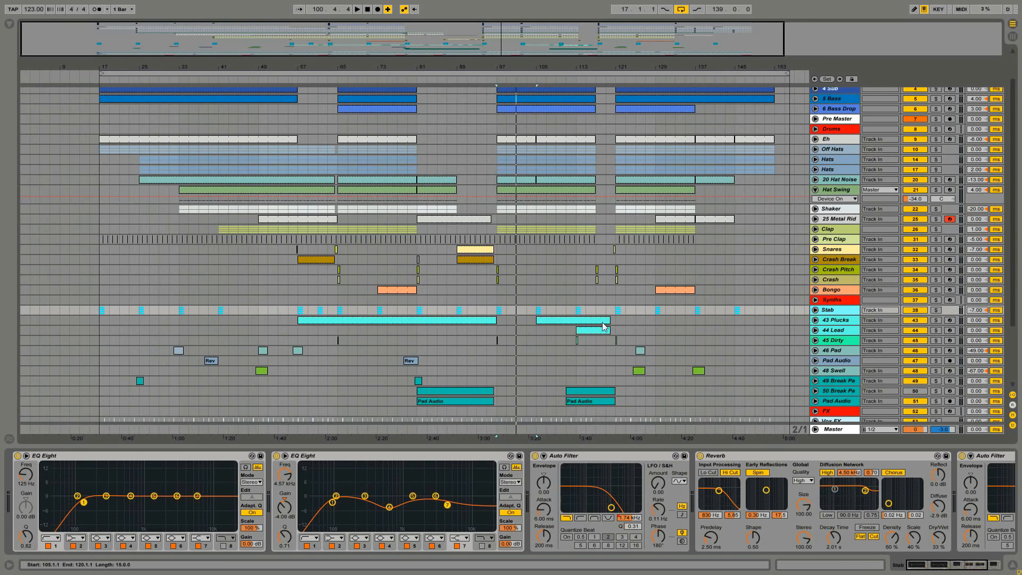
scroll(604, 327, "down", 5)
left_click(458, 257)
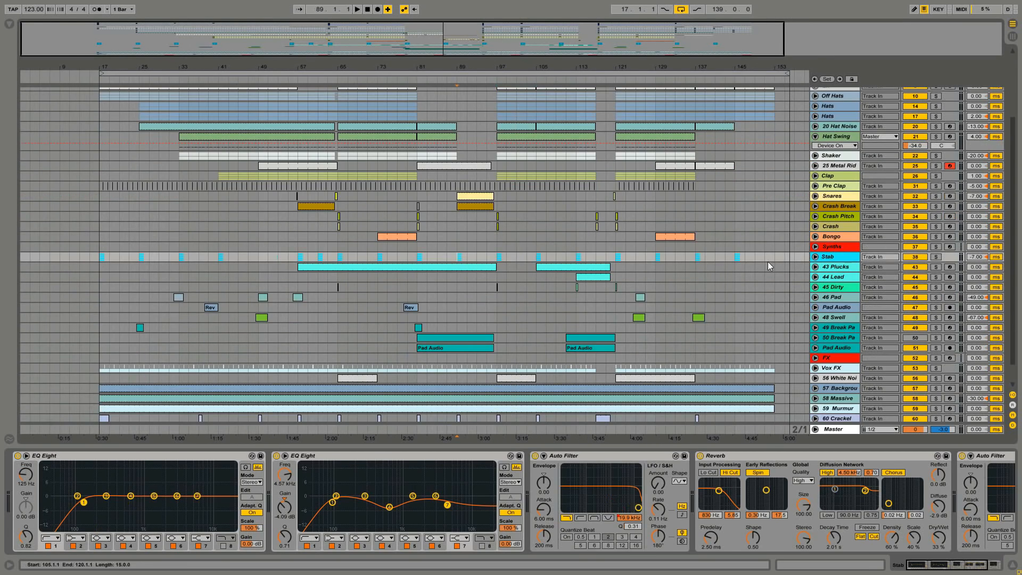
left_click(935, 257)
key("space")
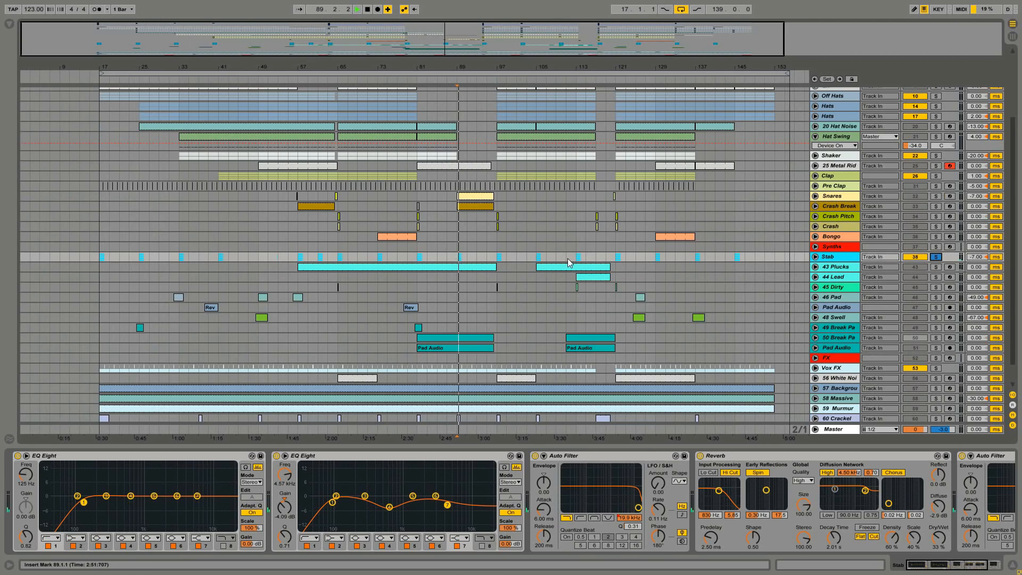
left_click(497, 259)
key("space")
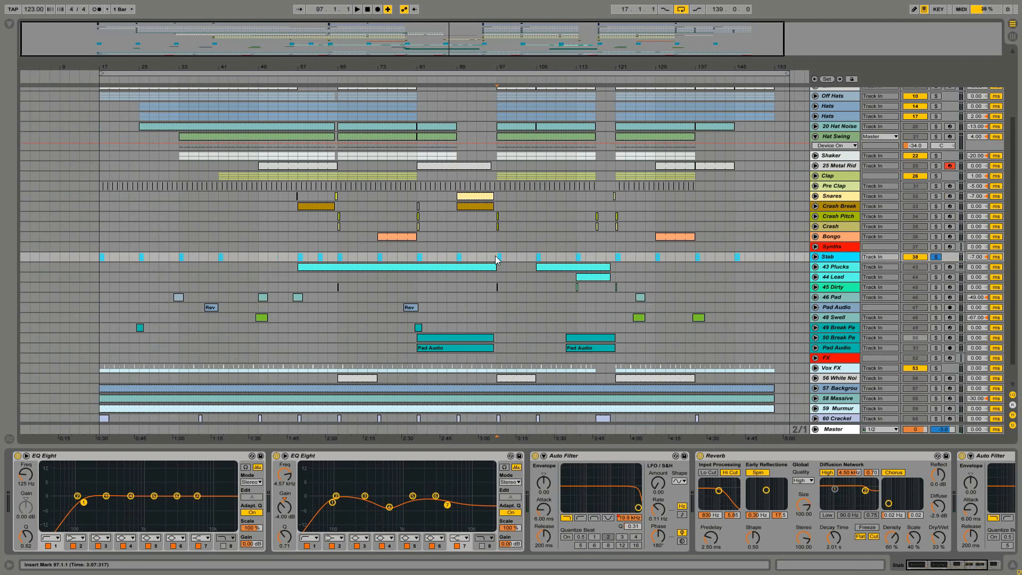
key("space")
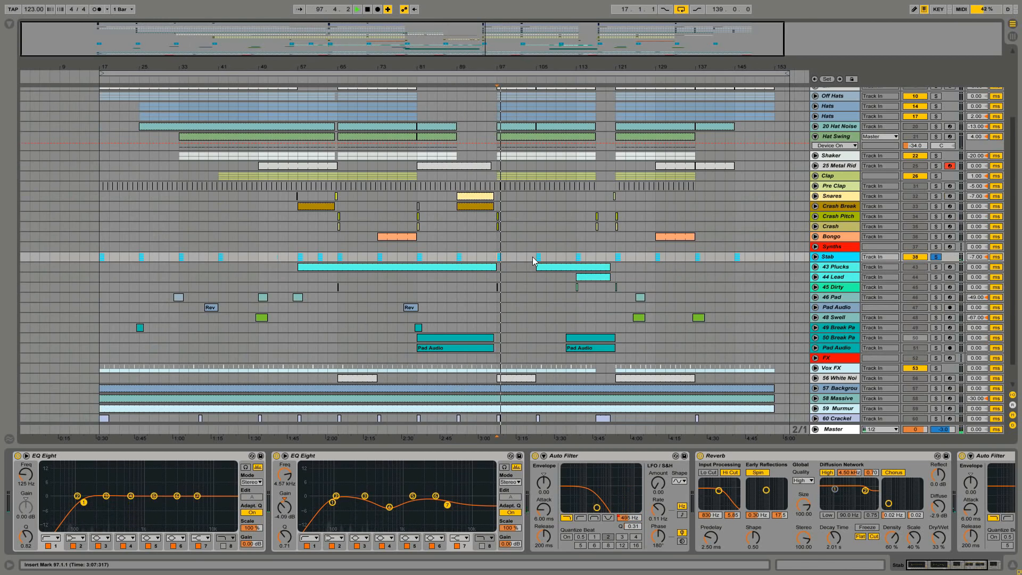
key("space")
key("space")
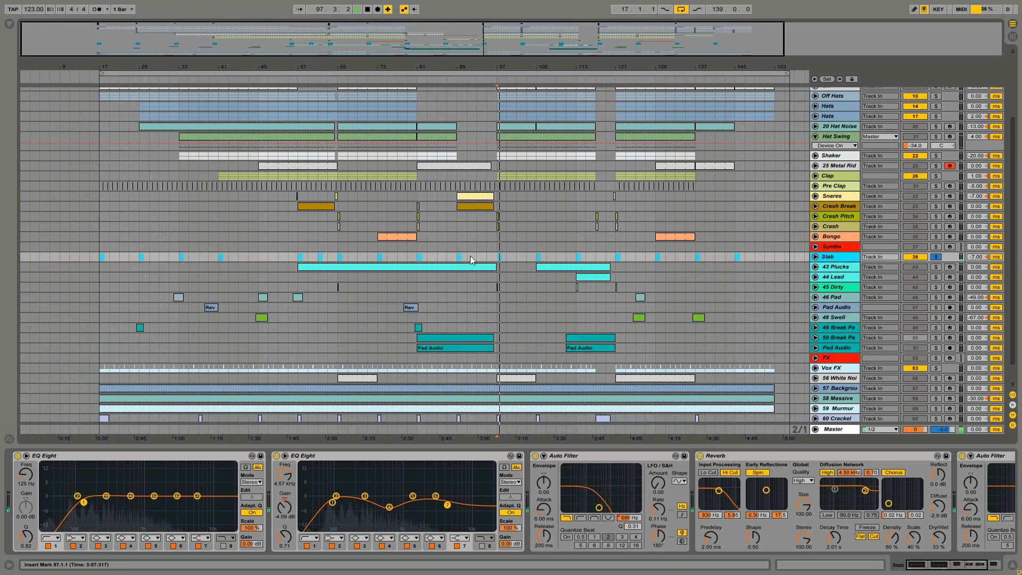
Unfold the Stab group and open the Massive instrument window of the 41 Massiv track, clear of the mixer controls.
left_click(815, 257)
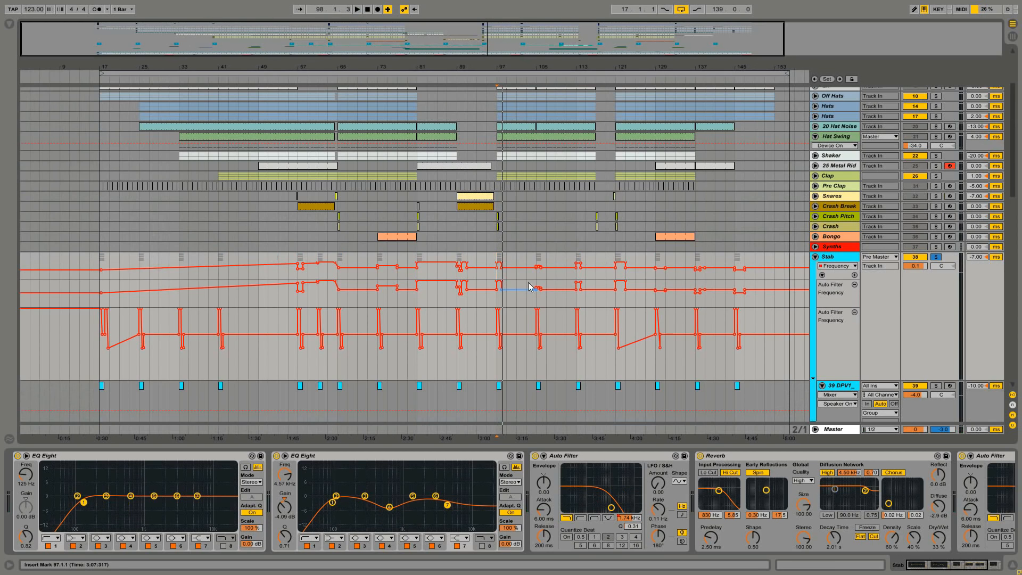
scroll(534, 314, "down", 10)
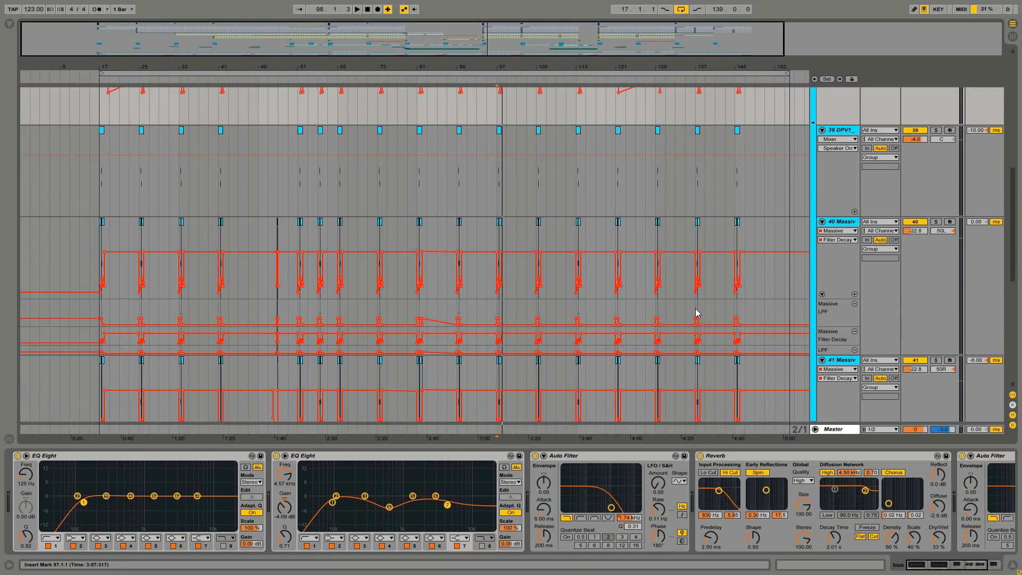
scroll(696, 313, "down", 3)
scroll(511, 342, "down", 3)
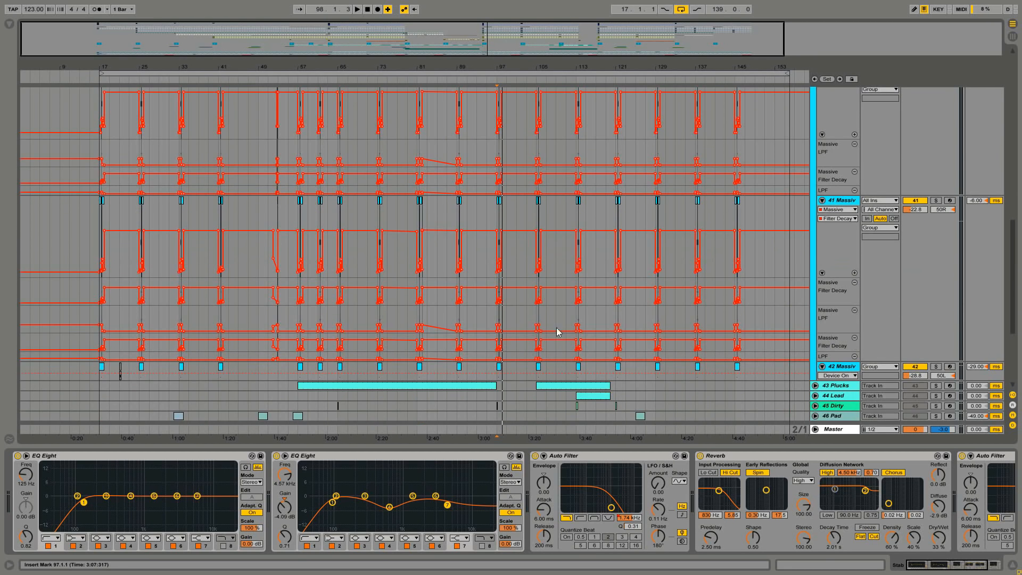
left_click(841, 201)
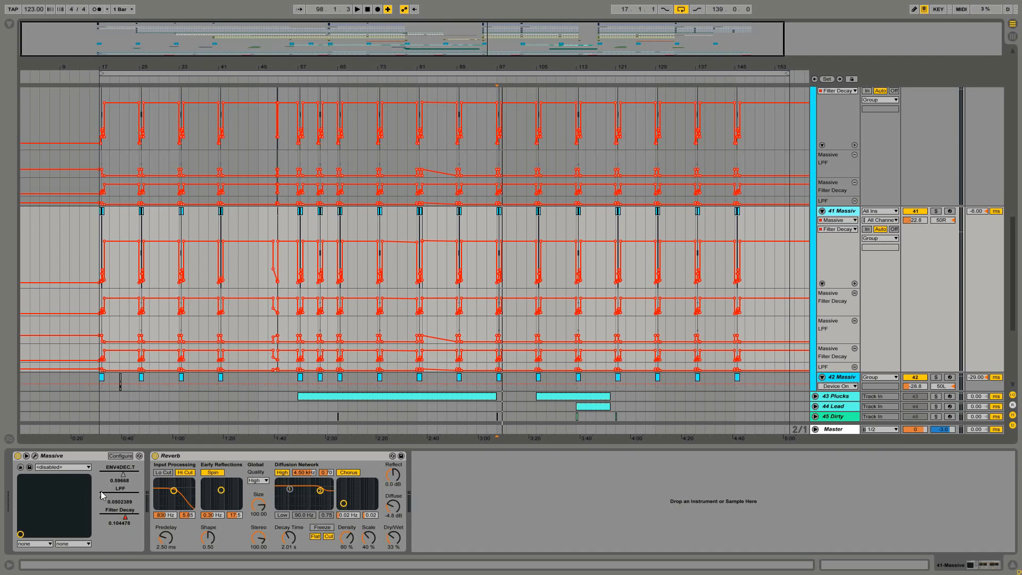
left_click(35, 456)
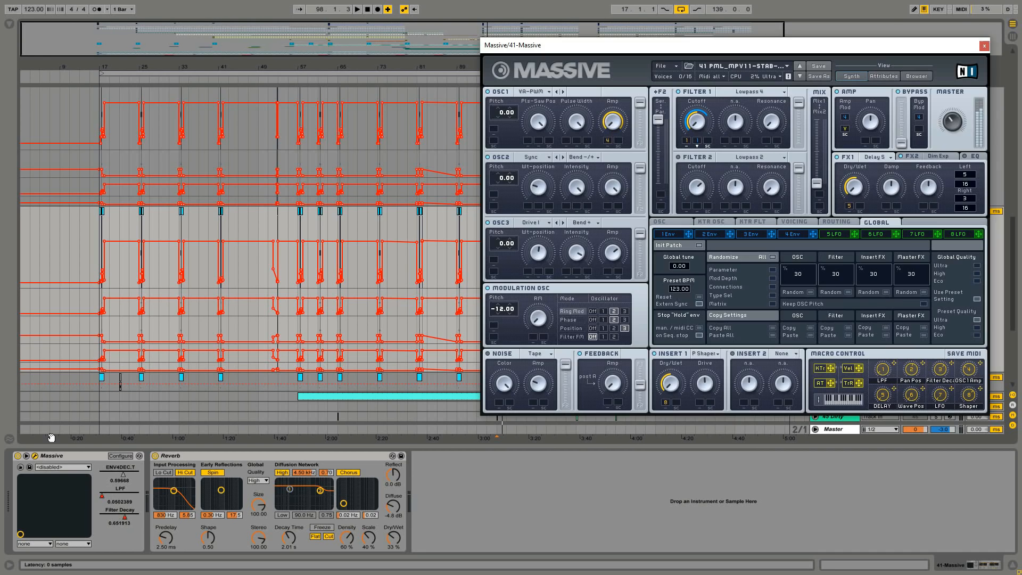
left_click_drag(739, 50, 514, 55)
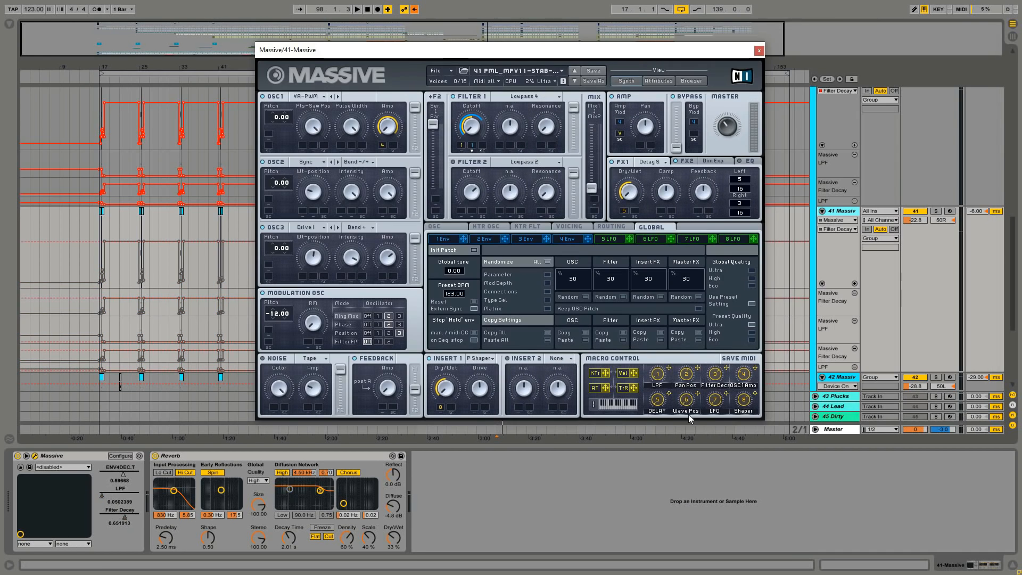
Solo the 41 Massiv track, centre its pan, and play it from bar 97 with its automation re-enabled.
left_click(937, 211)
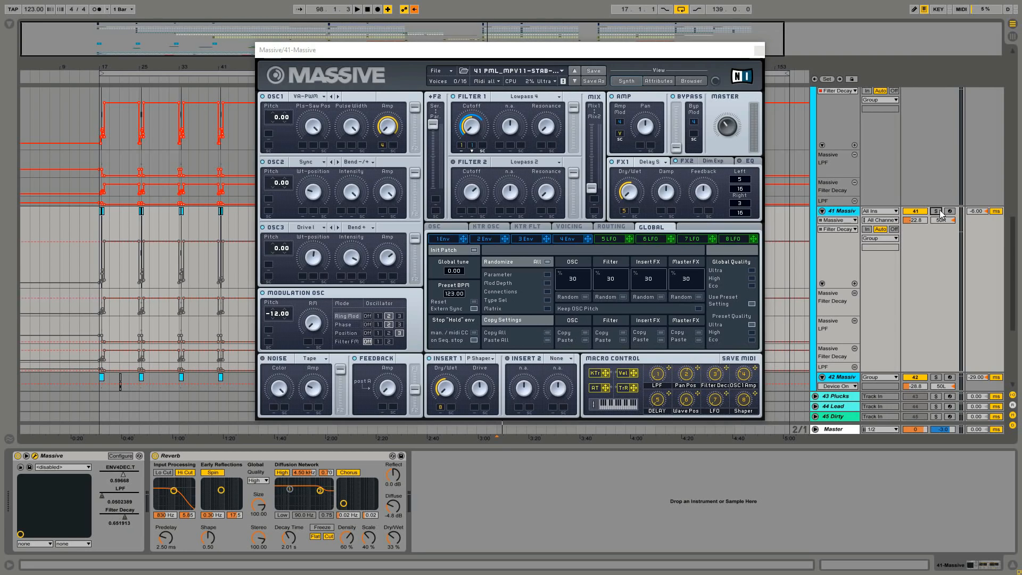
key("space")
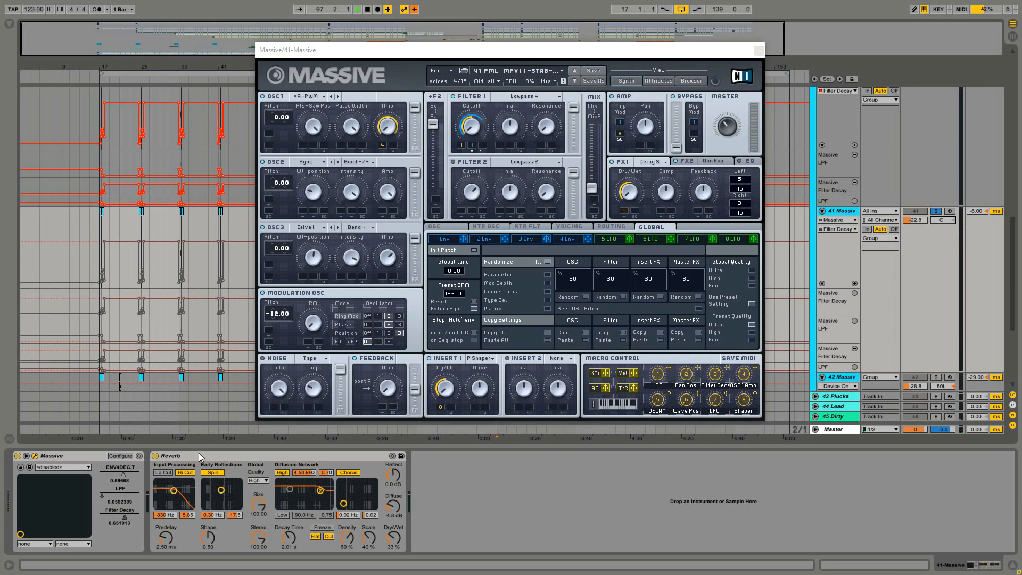
left_click(416, 10)
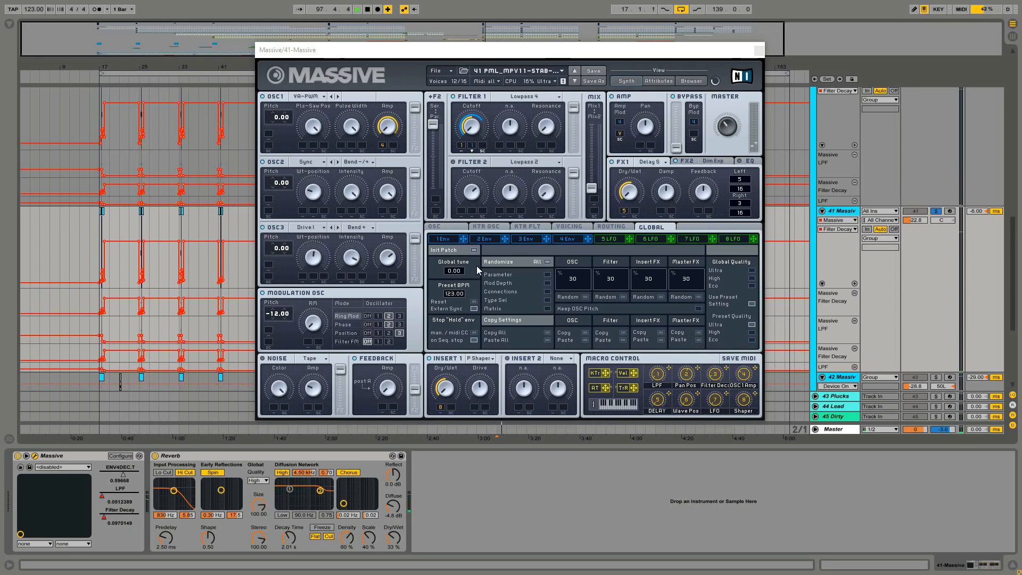
key("space")
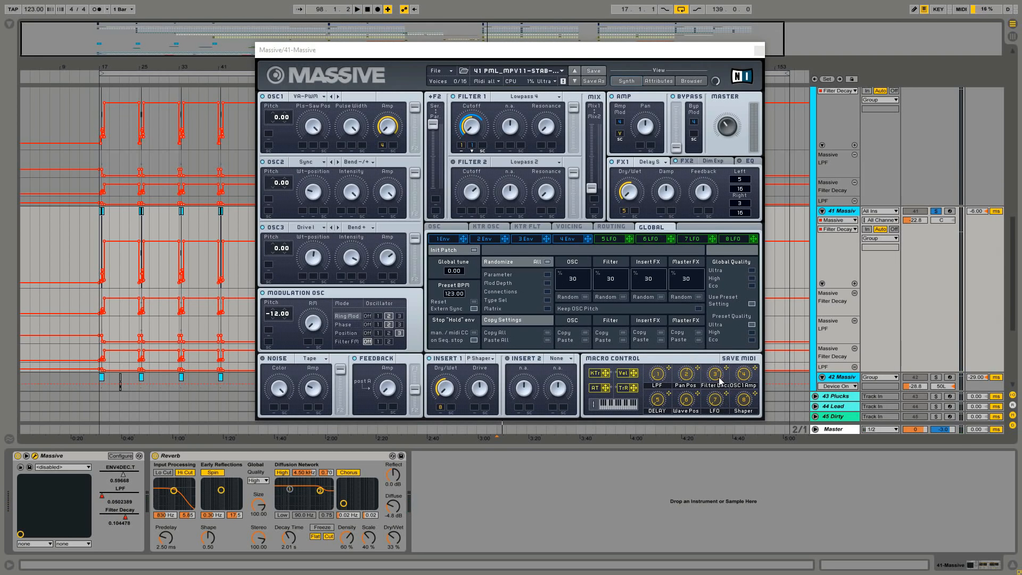
Set Massive's Filter Decay macro to about 0.64 and its LPF macro to about 0.34, playing the stab from bar 97.
left_click_drag(716, 376, 667, 324)
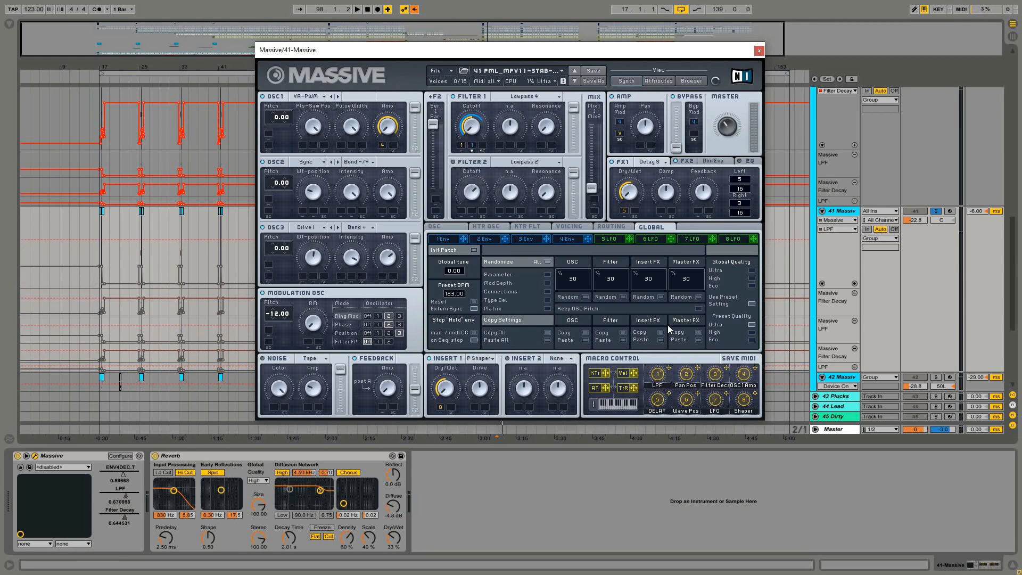
key("space")
left_click_drag(663, 377, 661, 398)
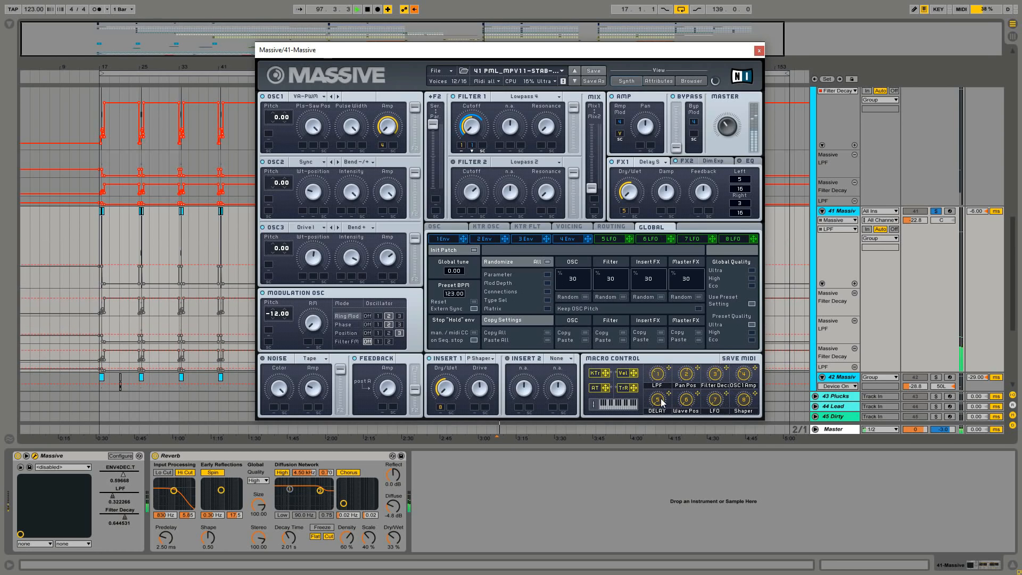
key("space")
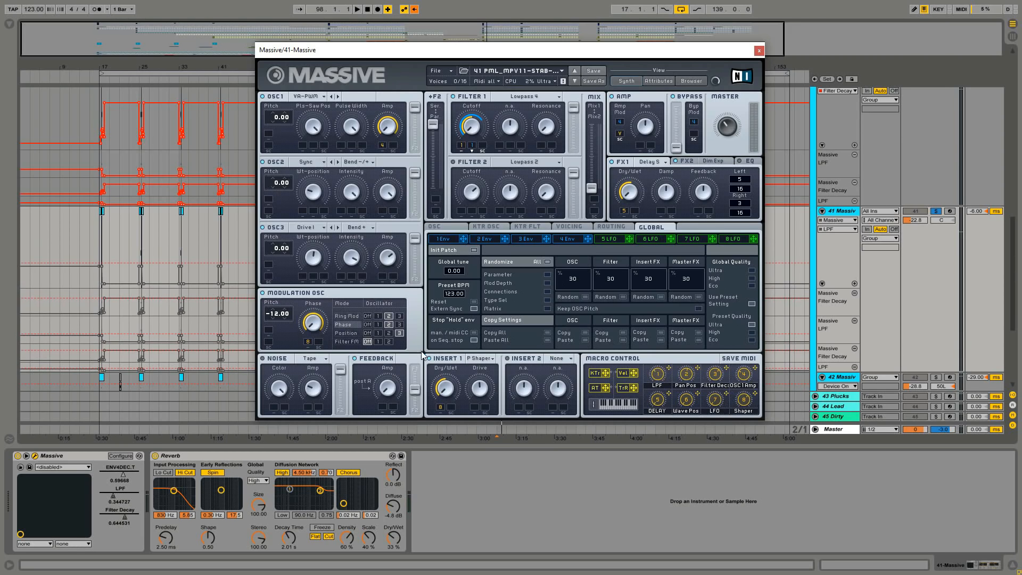
Show the Position modulation in Massive's Modulation Osc.
left_click(347, 333)
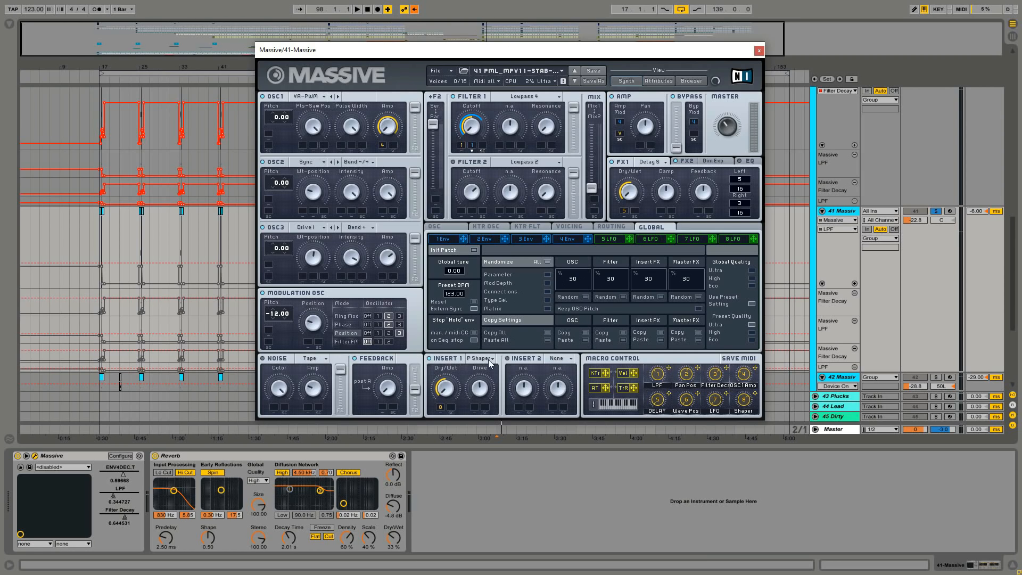
Review the Massive patch's voicing and unison spread settings and its LFO 5 modulator settings.
left_click(565, 227)
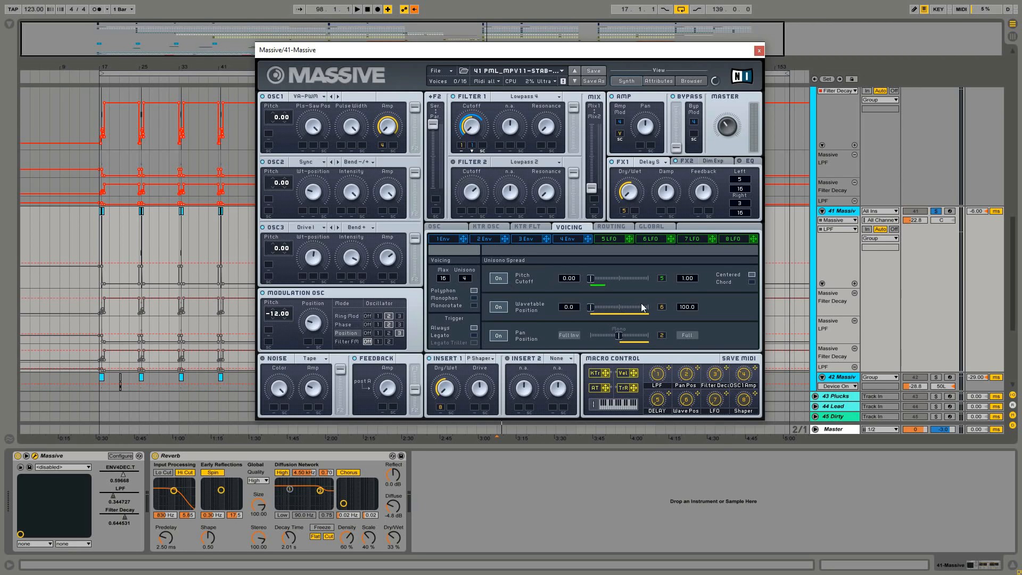
left_click(618, 237)
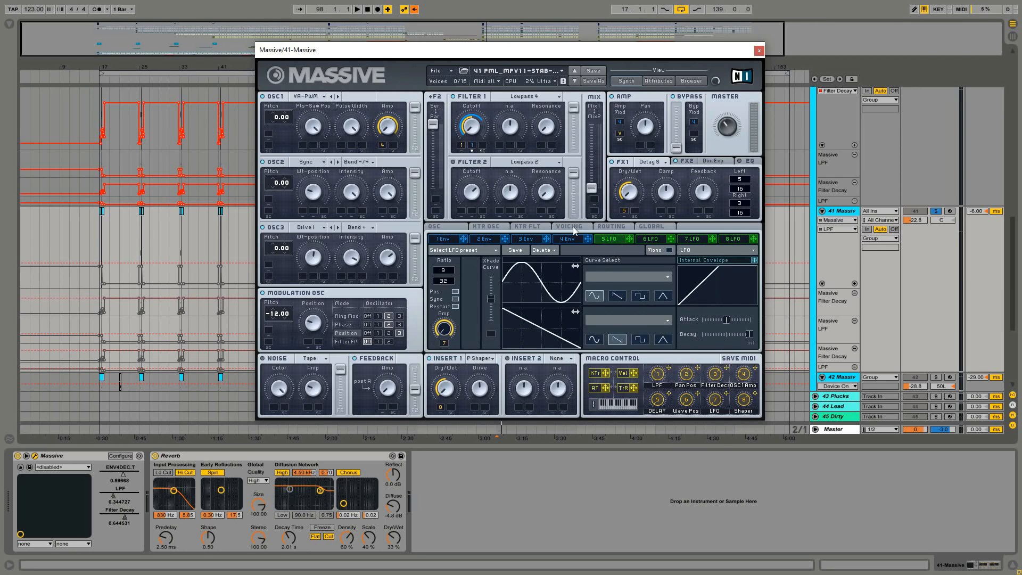
left_click(573, 226)
left_click(602, 241)
left_click(571, 228)
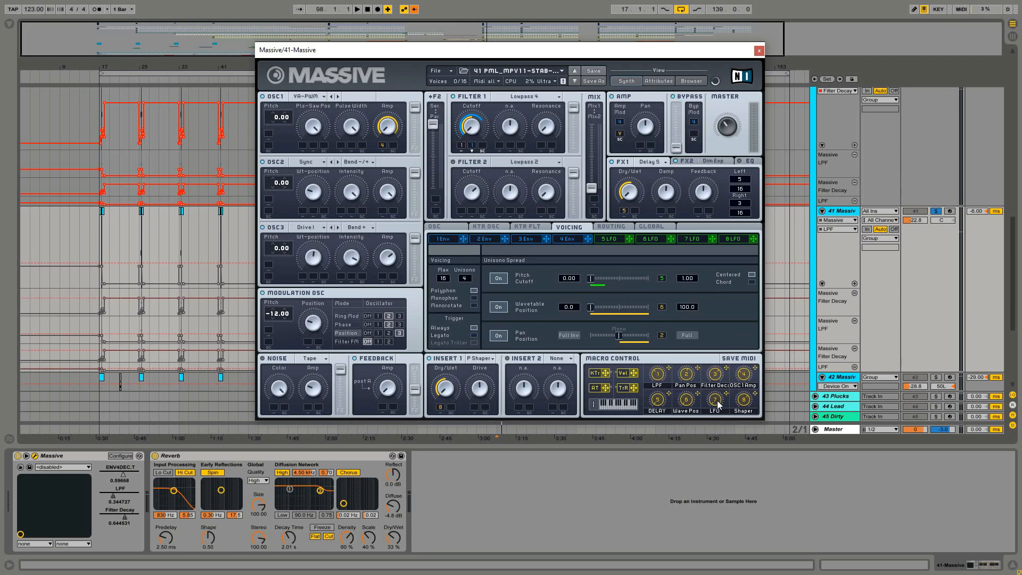
Review the patch's envelopes 1 and 4, the Dim Exp effect in FX2 and the delay in FX1.
left_click(446, 239)
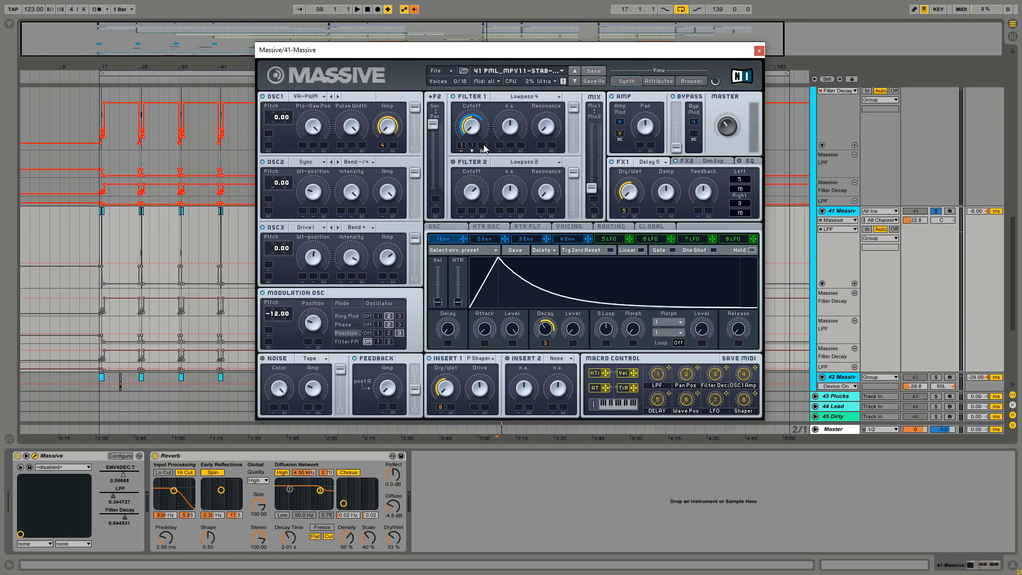
left_click(583, 237)
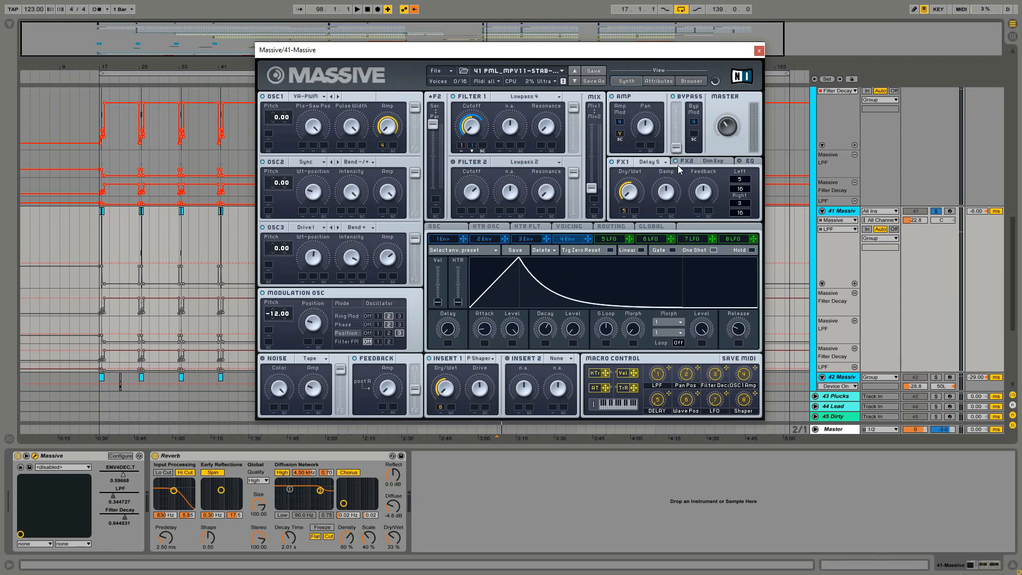
left_click(692, 163)
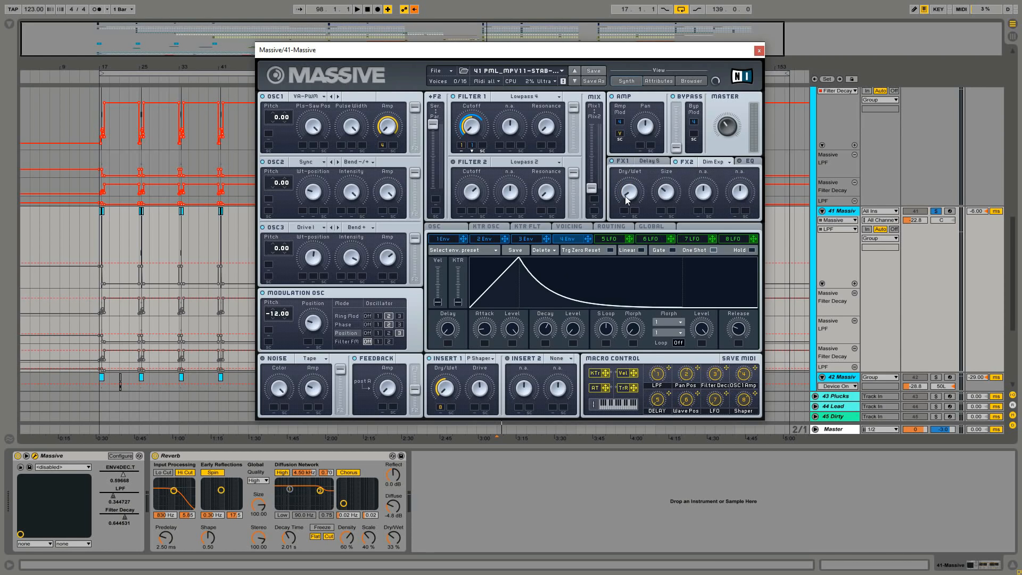
left_click(626, 163)
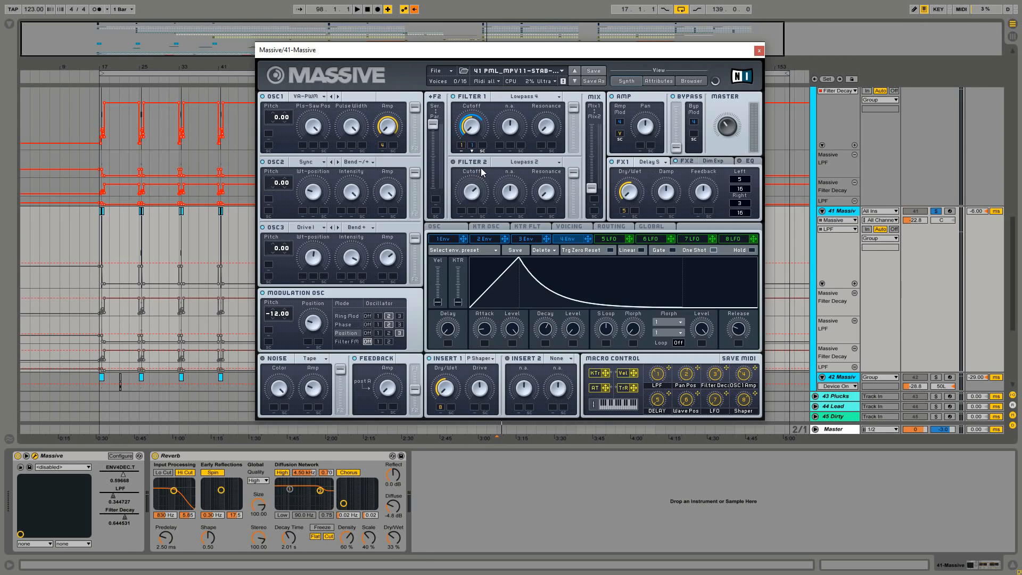
Play back the soloed 41 Massive stab layer briefly and close the Massive window.
key("space")
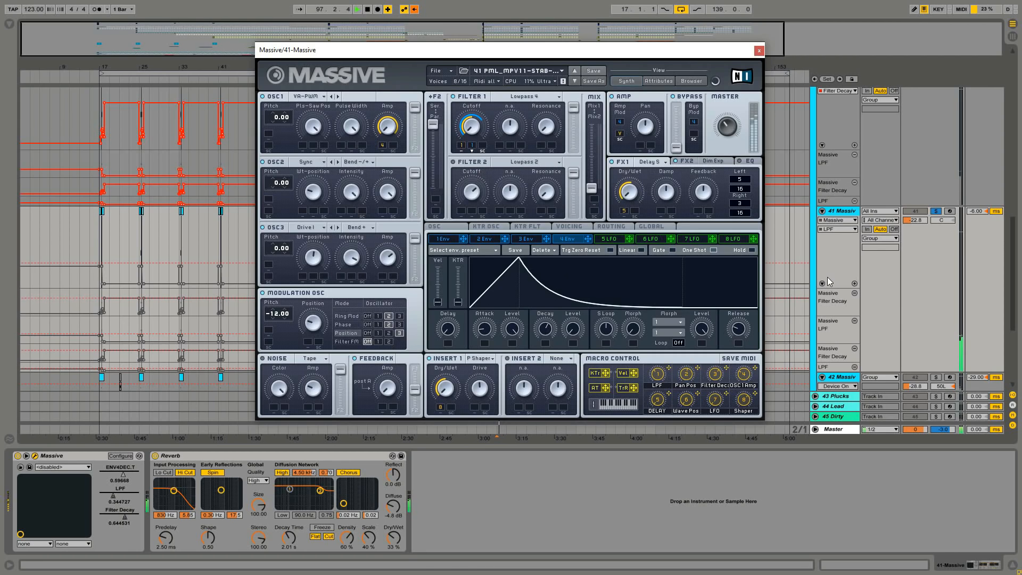
key("space")
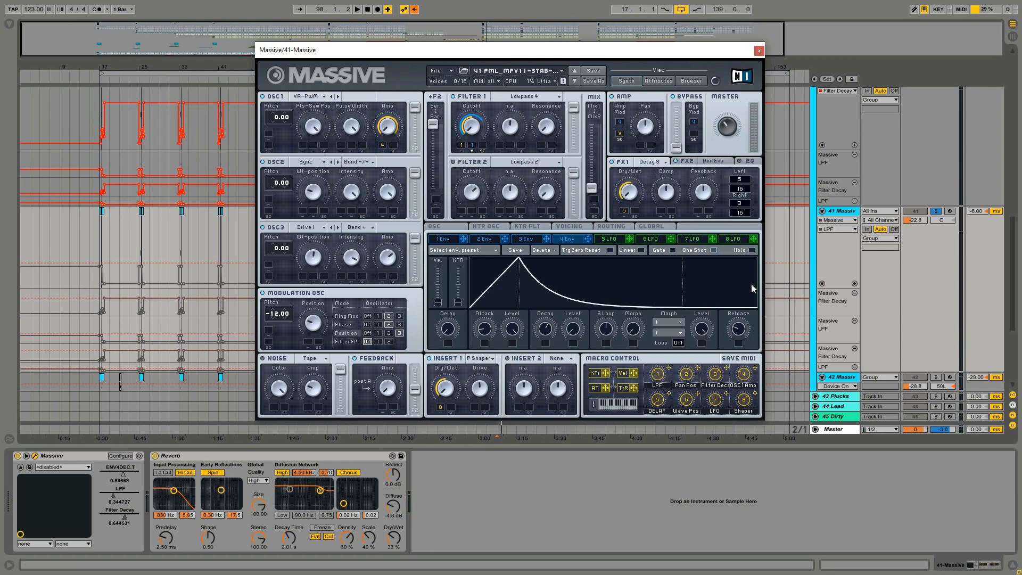
left_click(759, 51)
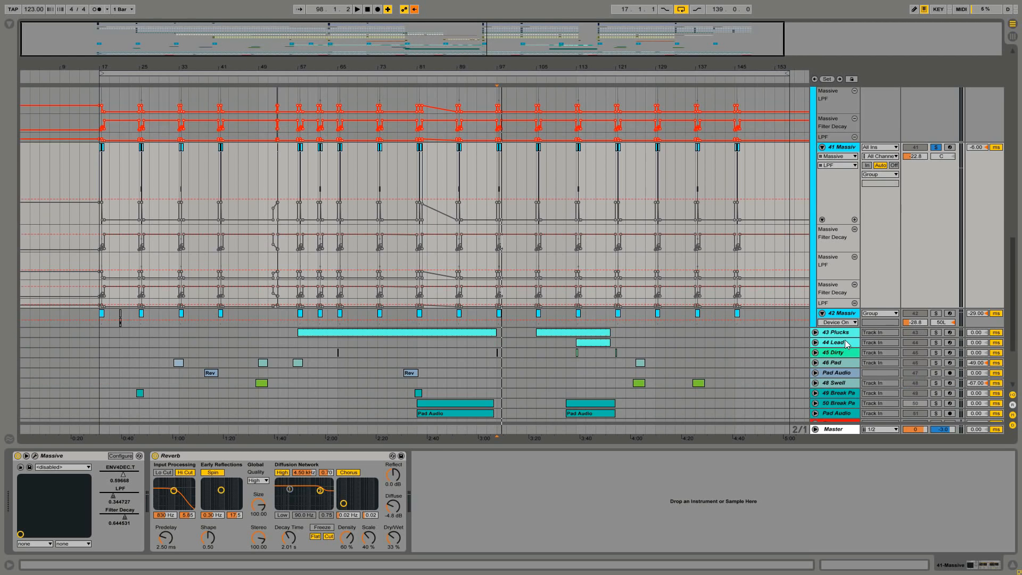
left_click(840, 313)
left_click(822, 315)
scroll(733, 324, "down", 1)
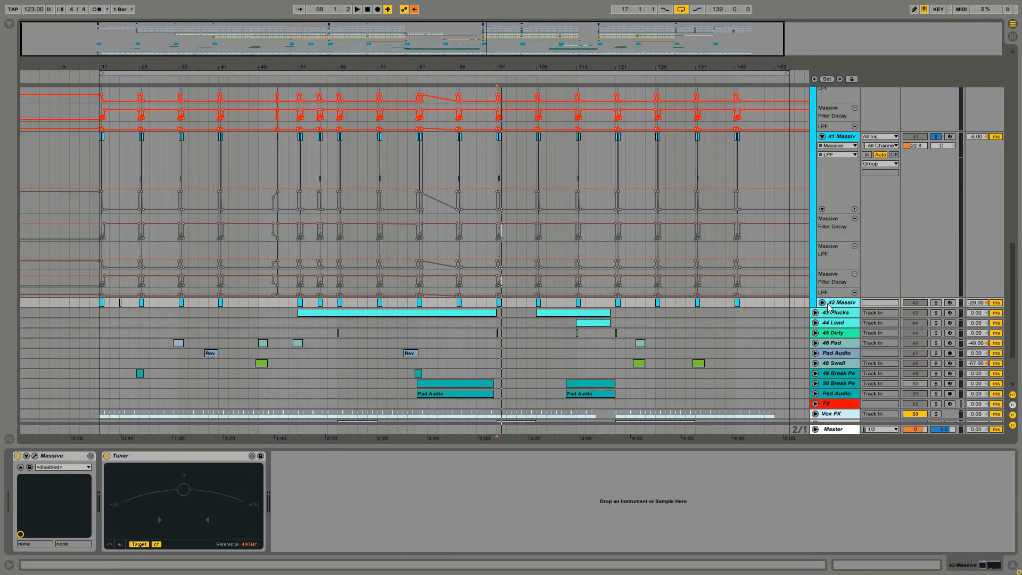
left_click(823, 304)
Pan the 41 Massive track to 50R.
scroll(902, 245, "up", 8)
left_click_drag(943, 231, 942, 226)
Solo the 39 DPV1 percussion track and listen to it from bar 97.
scroll(859, 147, "up", 10)
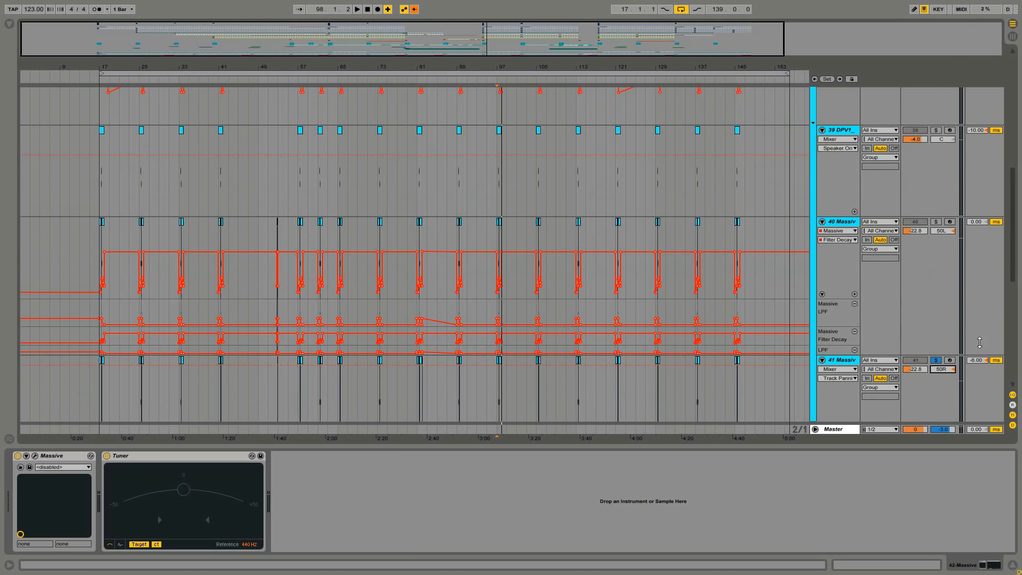
scroll(952, 299, "up", 1)
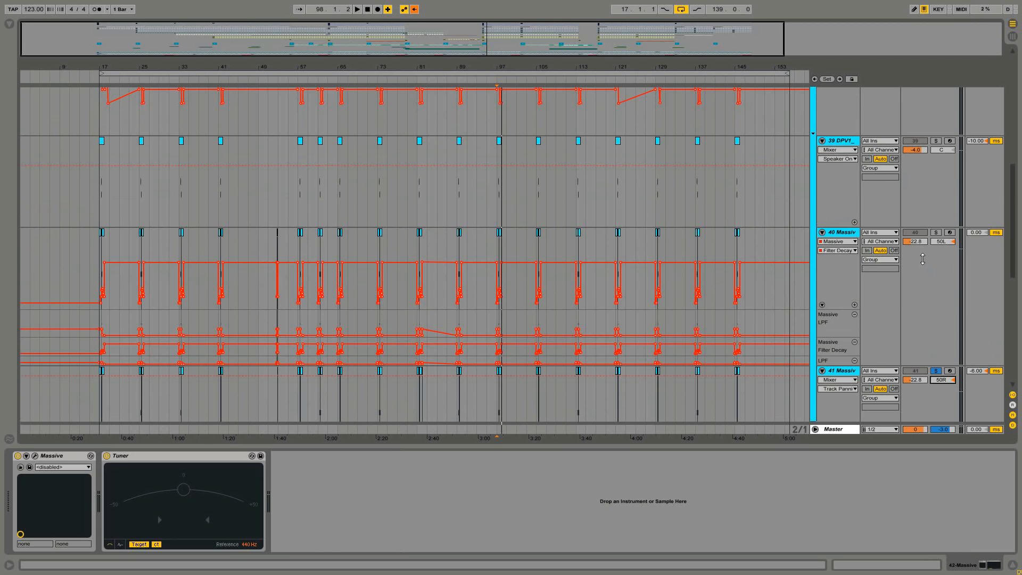
left_click(847, 145)
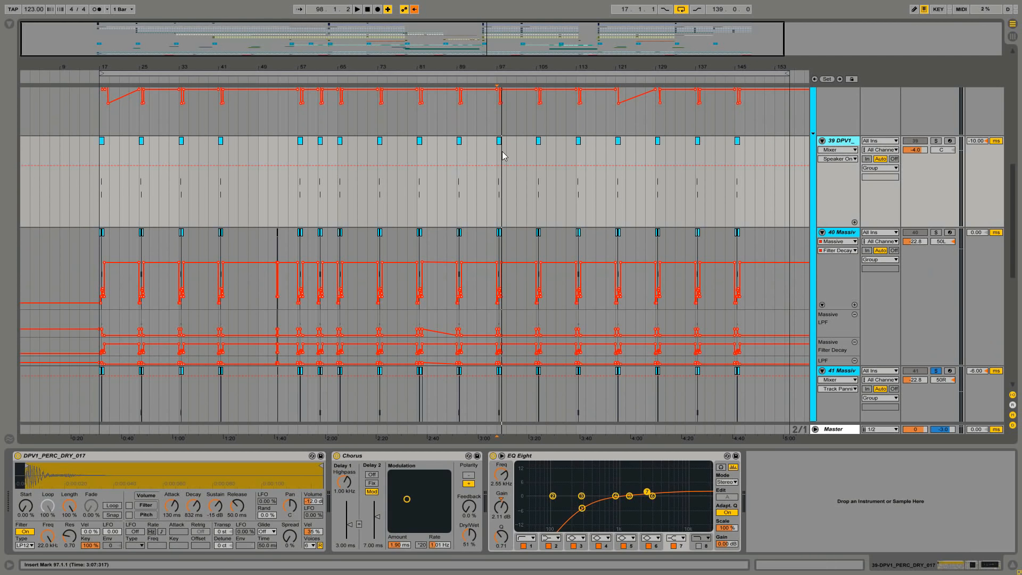
left_click(936, 141)
key("space")
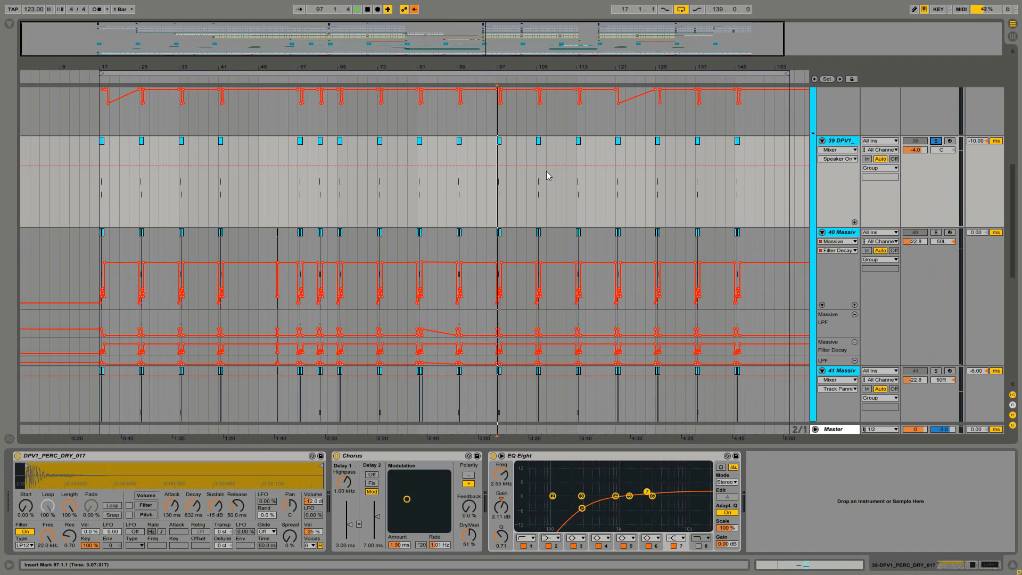
key("space")
Select the 42 Massive track and enlarge its lane so its notes and mixer settings are visible.
scroll(965, 254, "down", 3)
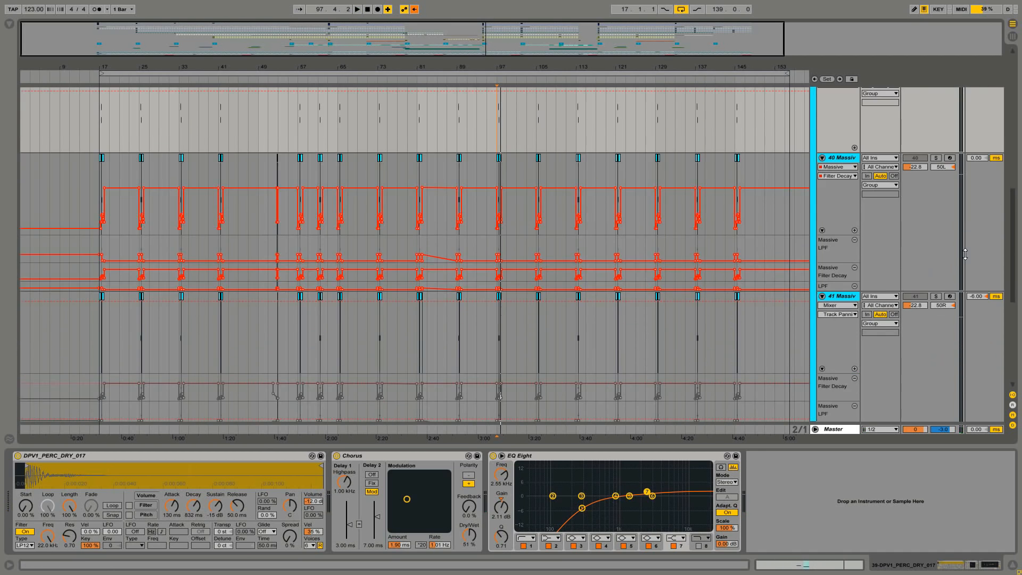
scroll(965, 254, "down", 7)
left_click(836, 292)
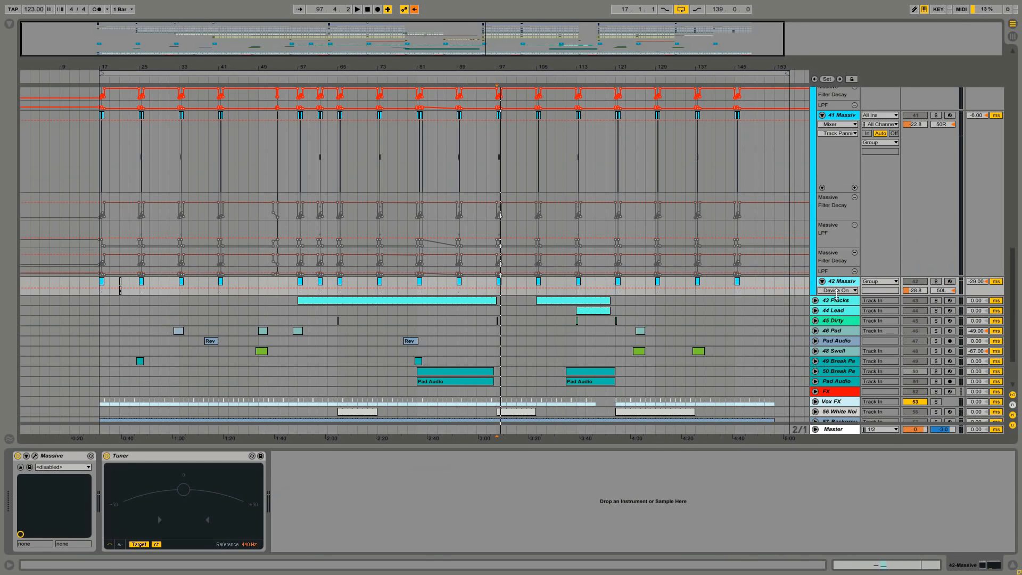
left_click_drag(837, 294, 837, 367)
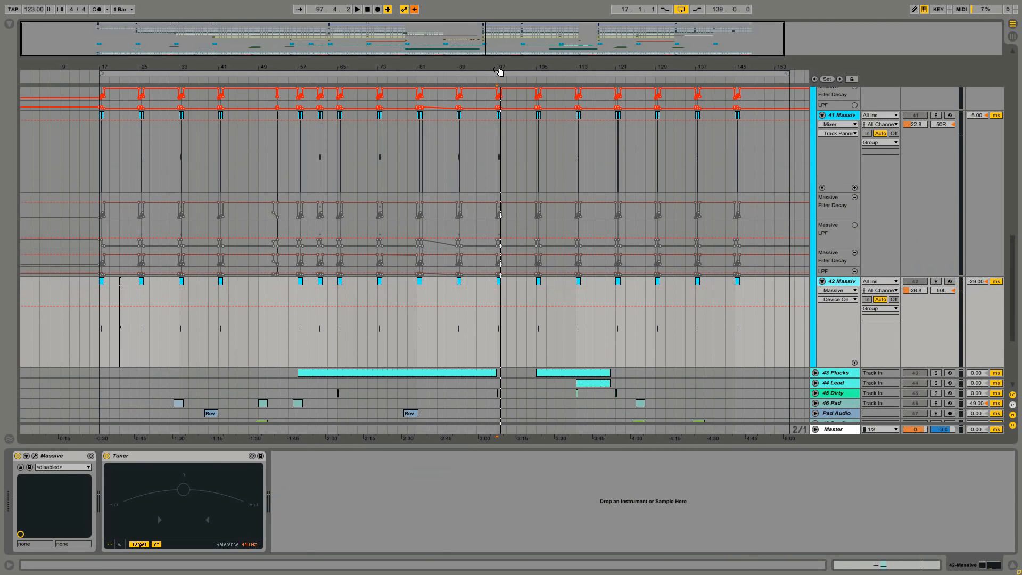
Select the 42 Massive clip at bar 97, solo the track and listen to it.
left_click_drag(499, 71, 520, 279)
left_click(520, 281)
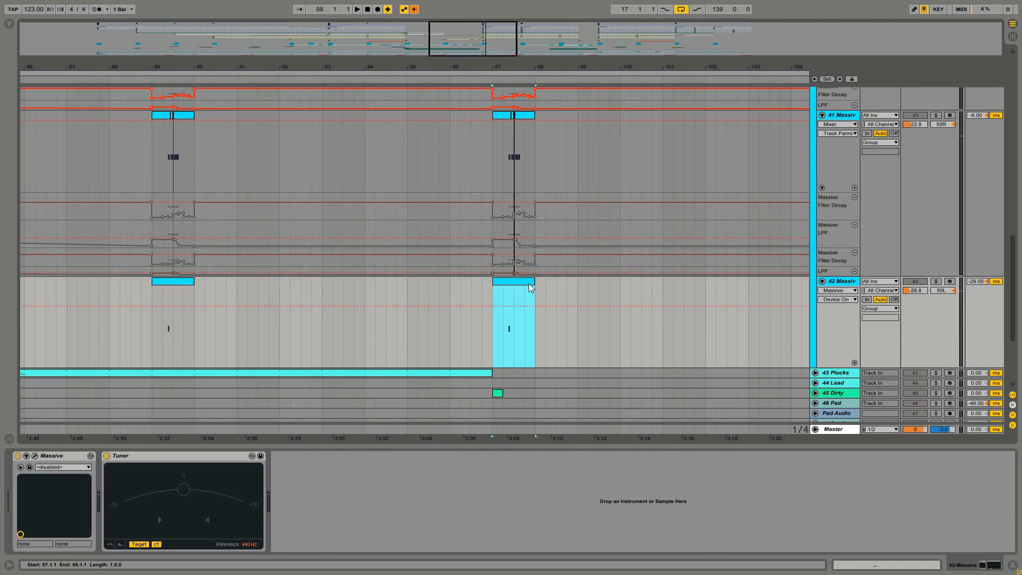
left_click(936, 281)
key("space")
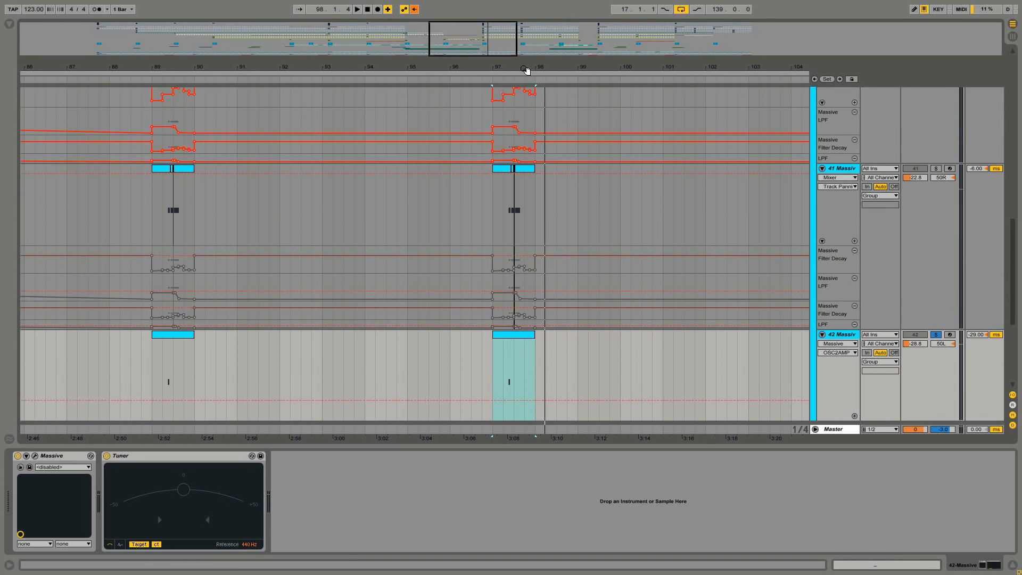
Inspect the stab layers' notes around bar 97 and play from 97.2.1 on the 41 Massive track.
left_click_drag(526, 70, 486, 233)
scroll(486, 235, "up", 3)
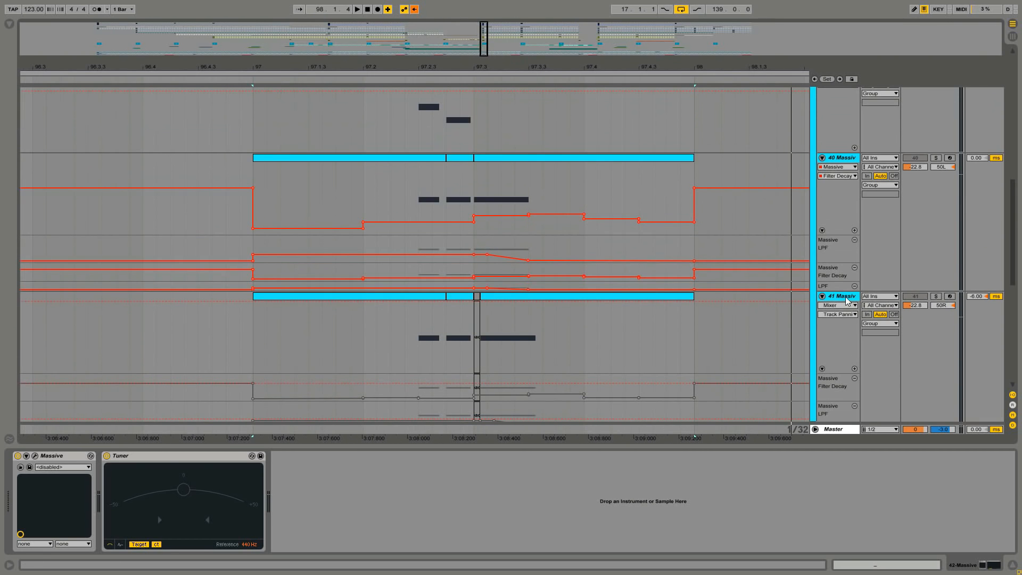
left_click_drag(490, 65, 489, 118)
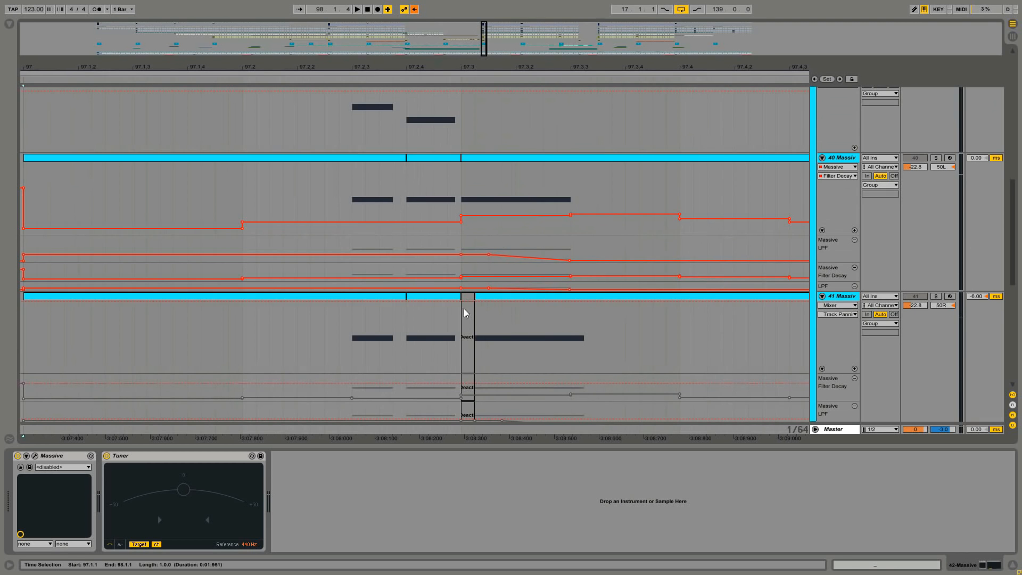
left_click(243, 321)
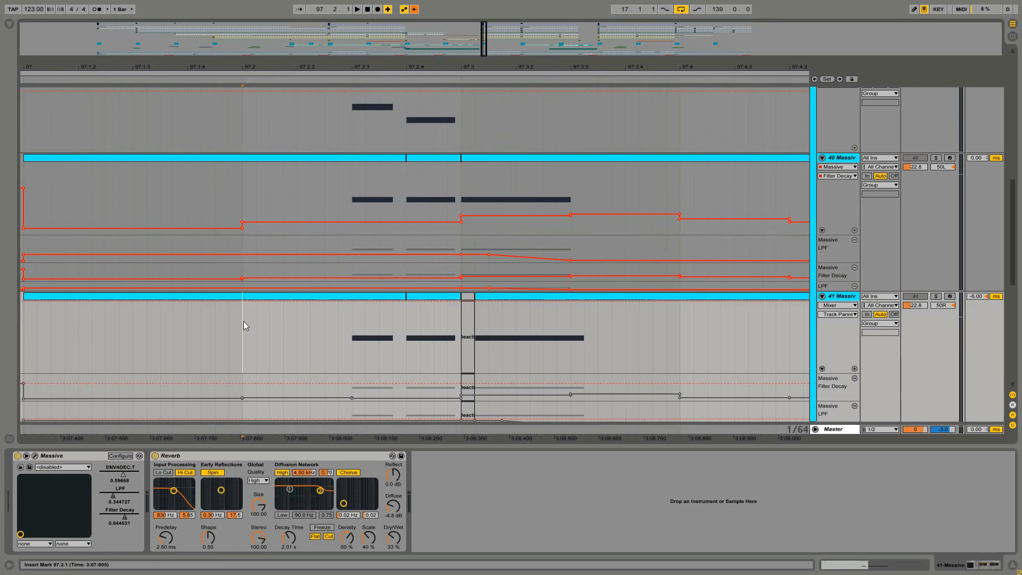
key("space")
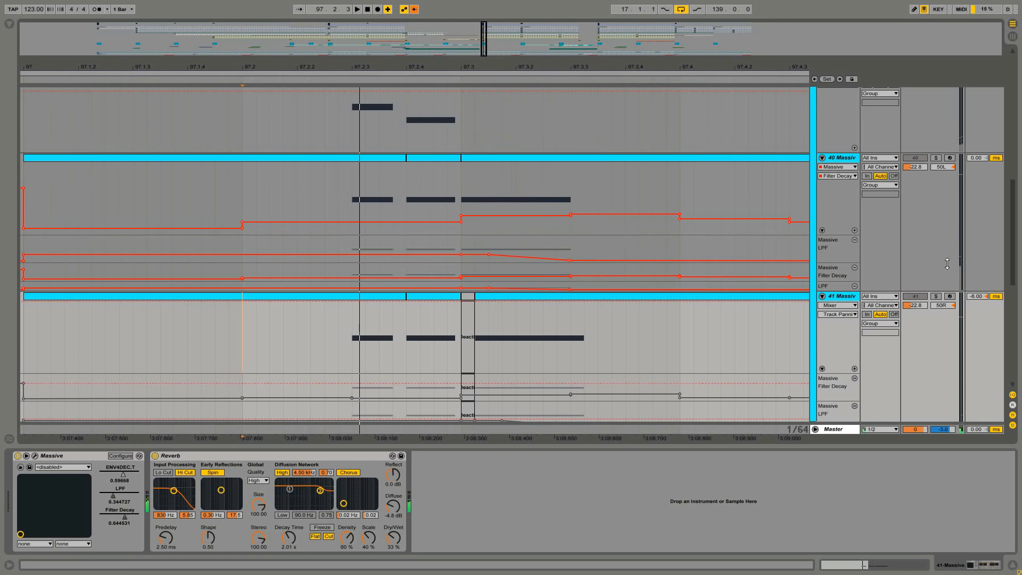
Solo the 40 and 41 Massive tracks together and listen to both panned layers from beat 97.2.
left_click(937, 297)
left_click(937, 158, "ctrl")
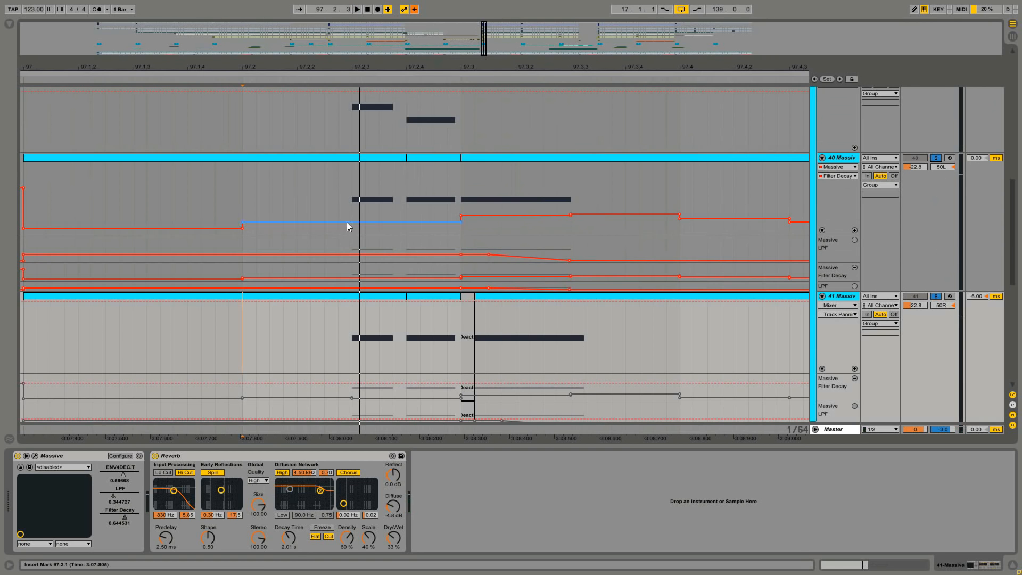
left_click(248, 199)
key("space")
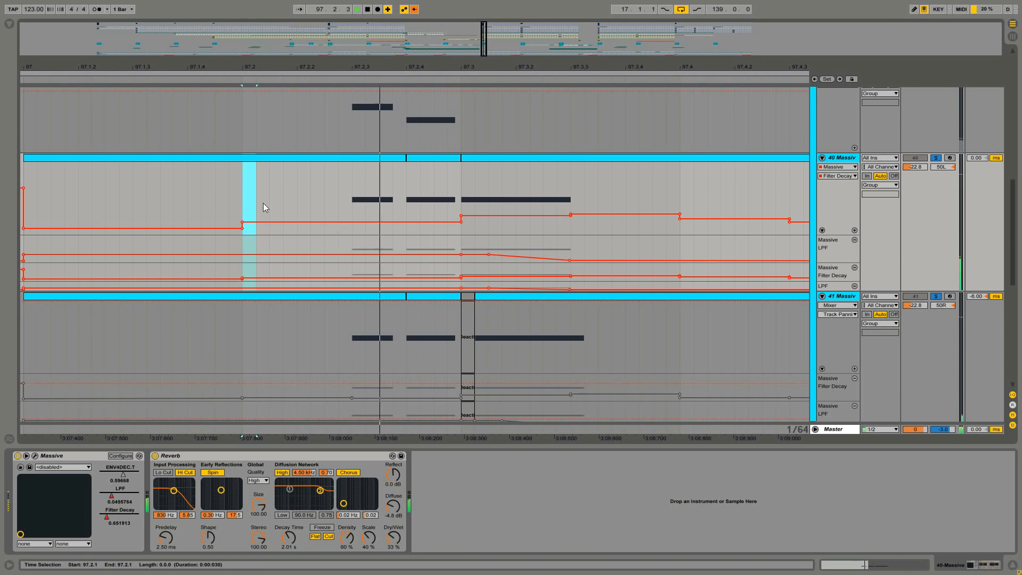
left_click(302, 198)
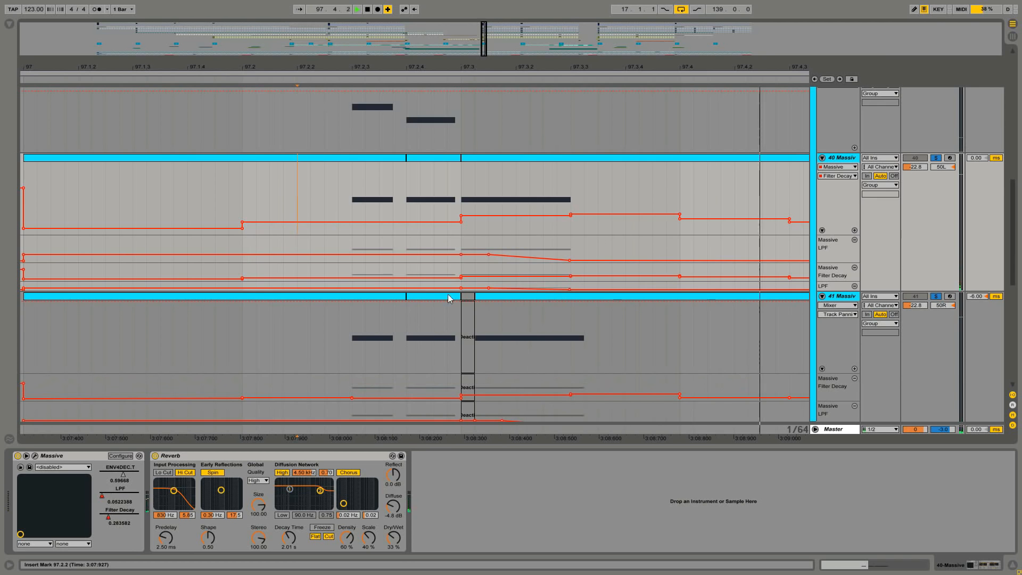
key("space")
Solo the whole Stab group and listen to all its layers from 97.2.1.
scroll(909, 168, "up", 5)
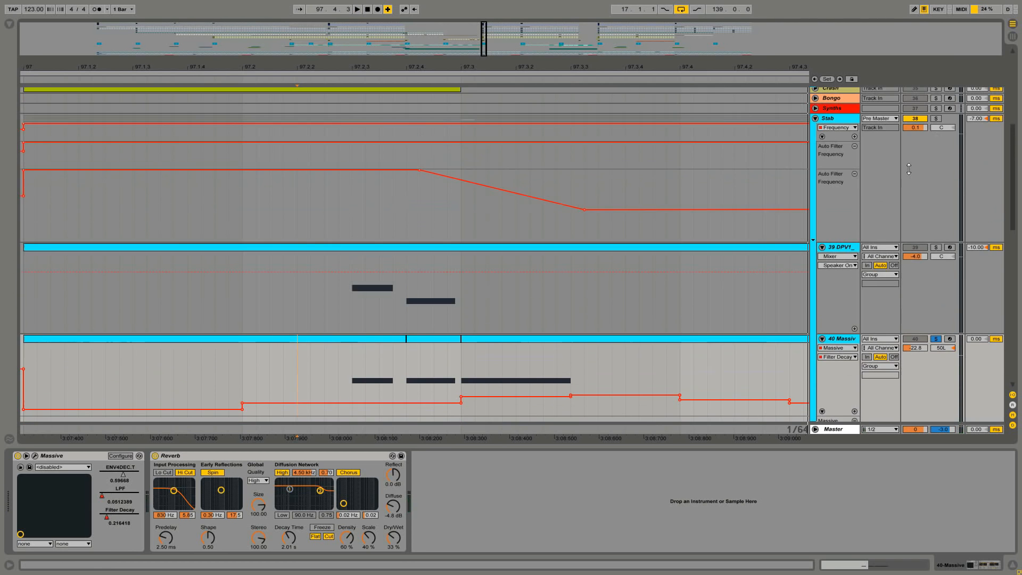
left_click(937, 120)
left_click(245, 305)
key("space")
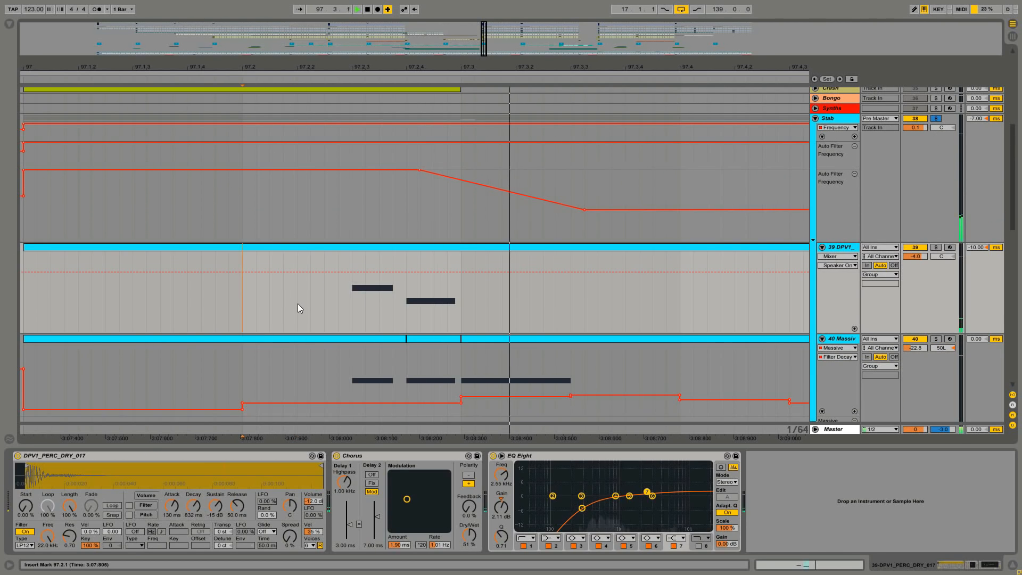
key("space")
Collapse the Stab group and bring the Auto Filter and Reverb devices in its effect chain into view.
left_click(816, 119)
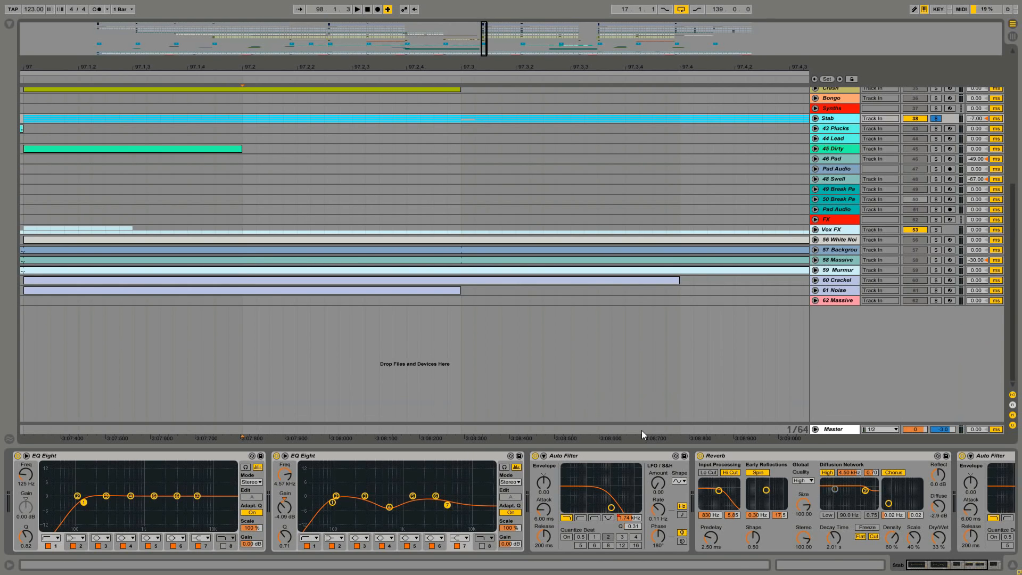
left_click(923, 569)
scroll(389, 168, "up", 2)
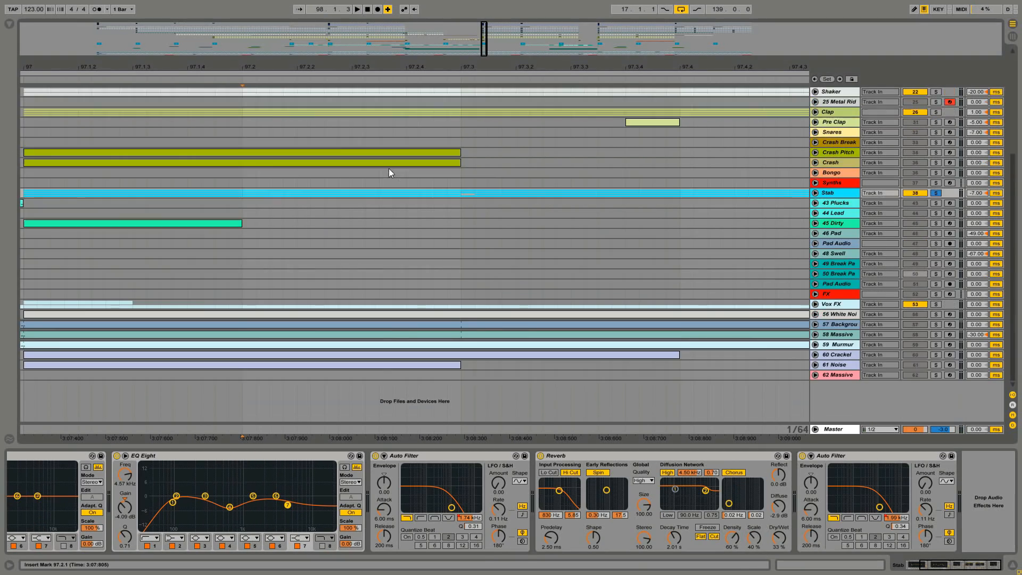
Play the Stab group from 97.1.1 and watch the first Auto Filter's cutoff automation.
left_click_drag(479, 71, 479, 38)
left_click(387, 193)
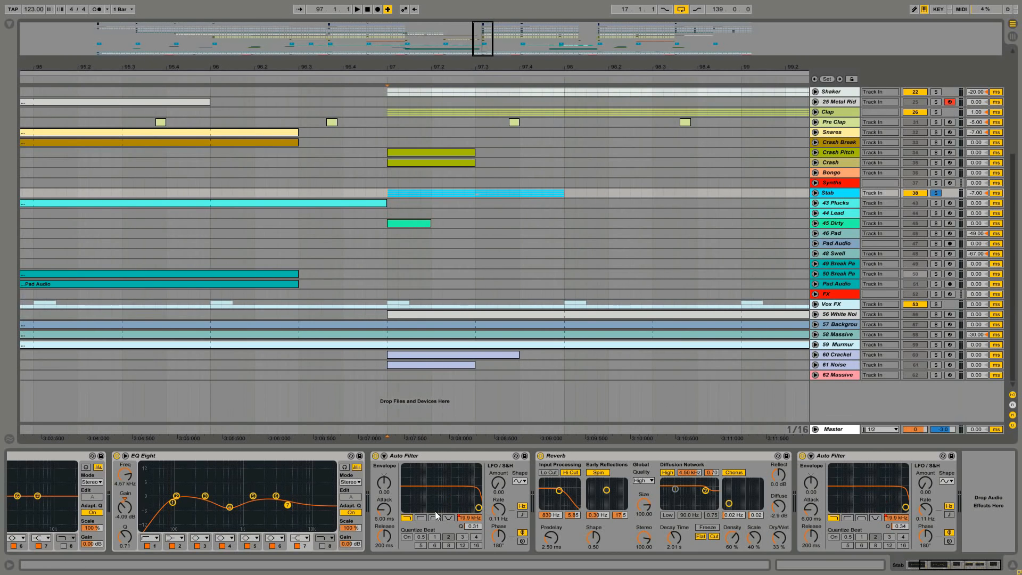
key("space")
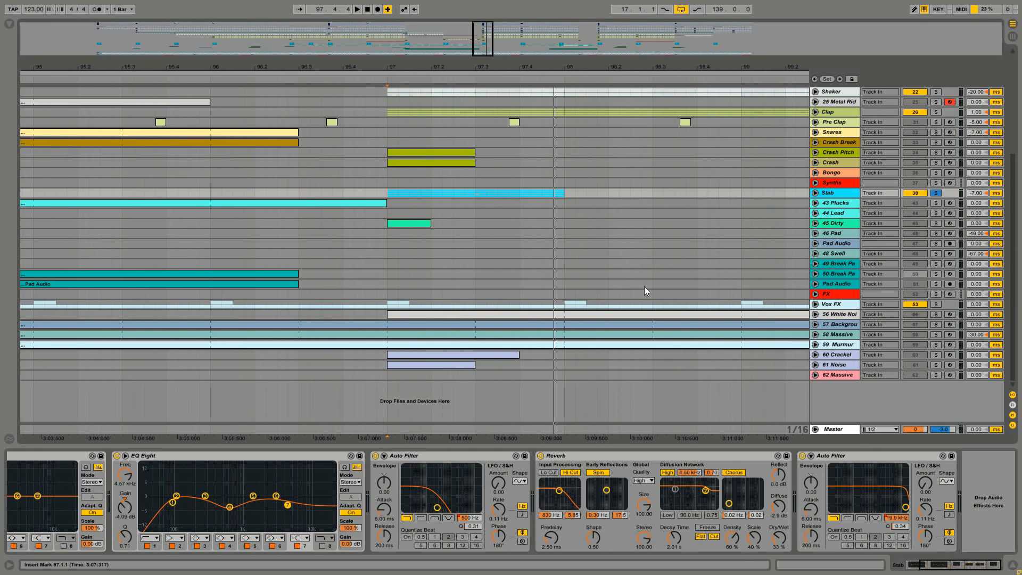
Play the Stab group from bar 89 and watch the second Auto Filter's cutoff automation.
left_click_drag(568, 70, 362, 60)
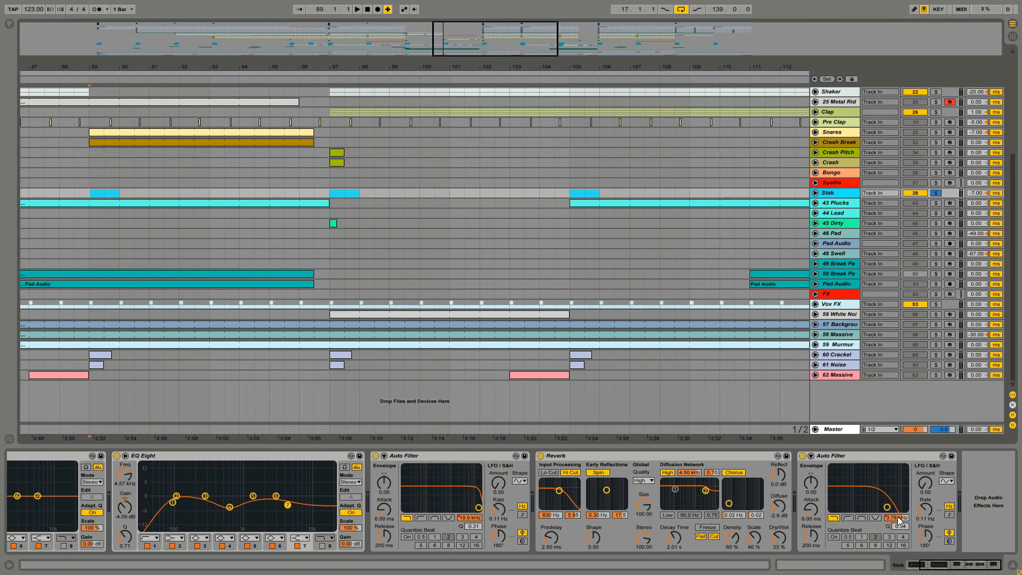
key("space")
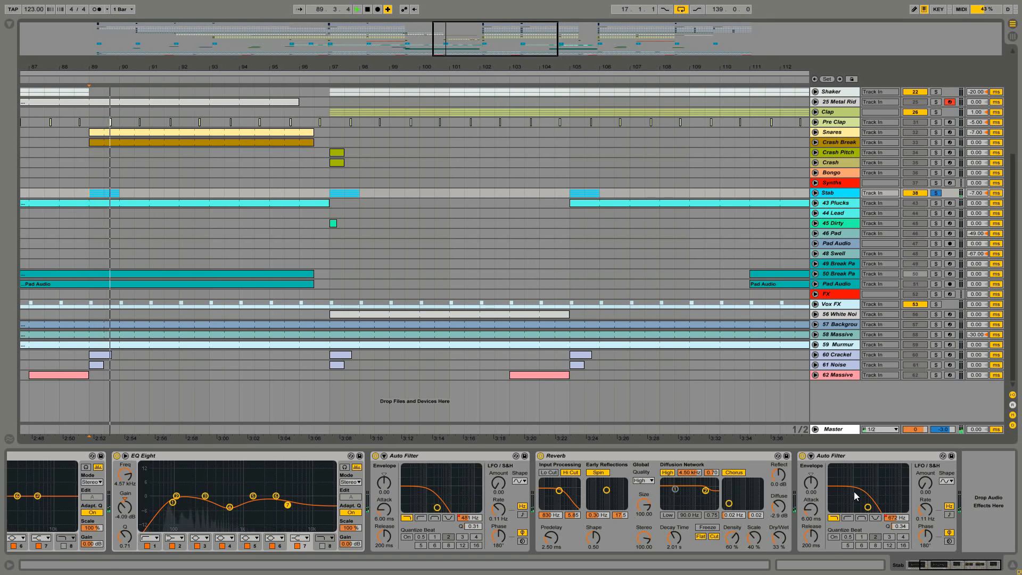
Play the Stab group from 97.1.1 and watch both Auto Filter cutoffs.
left_click(358, 205)
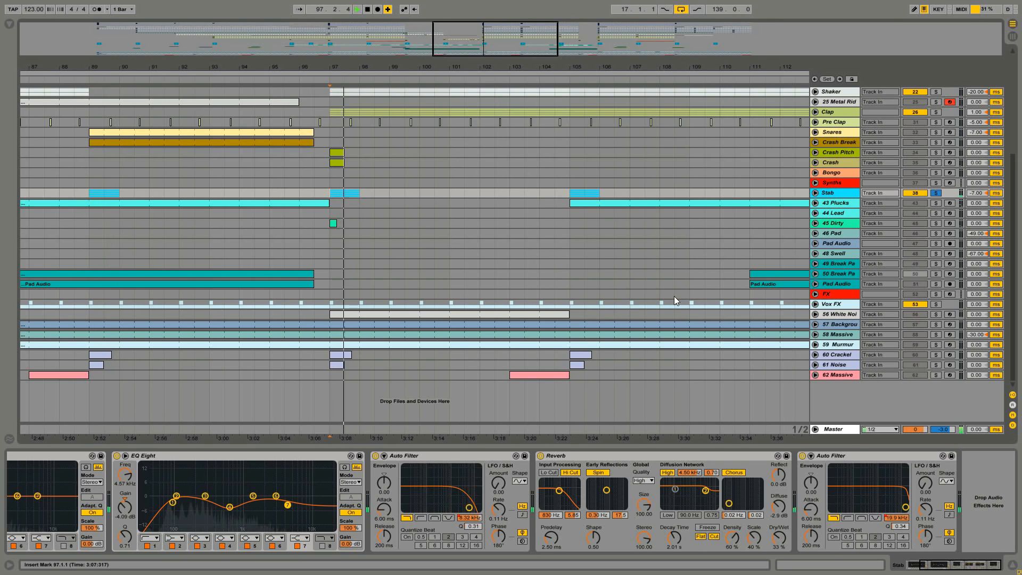
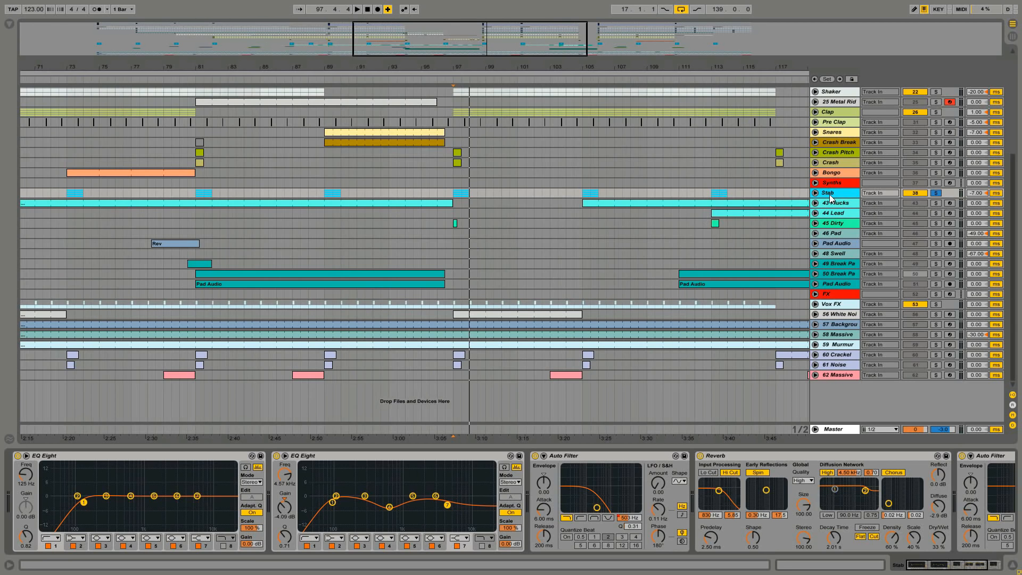
Expand the Stab group and add the Pan Pos macro to the configured parameters of Massive on track 40.
left_click(815, 193)
scroll(851, 384, "down", 2)
left_click(841, 339)
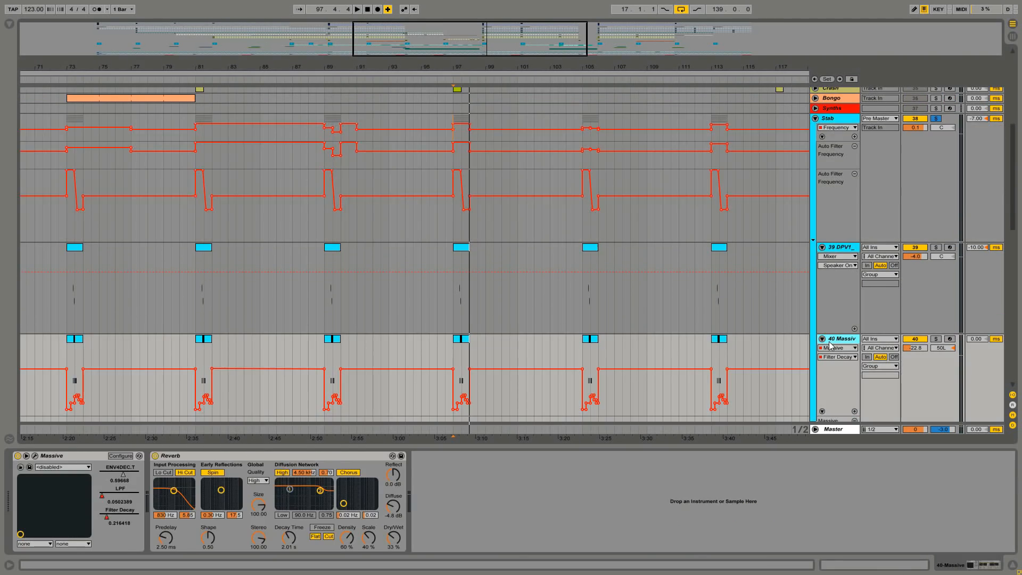
left_click(36, 457)
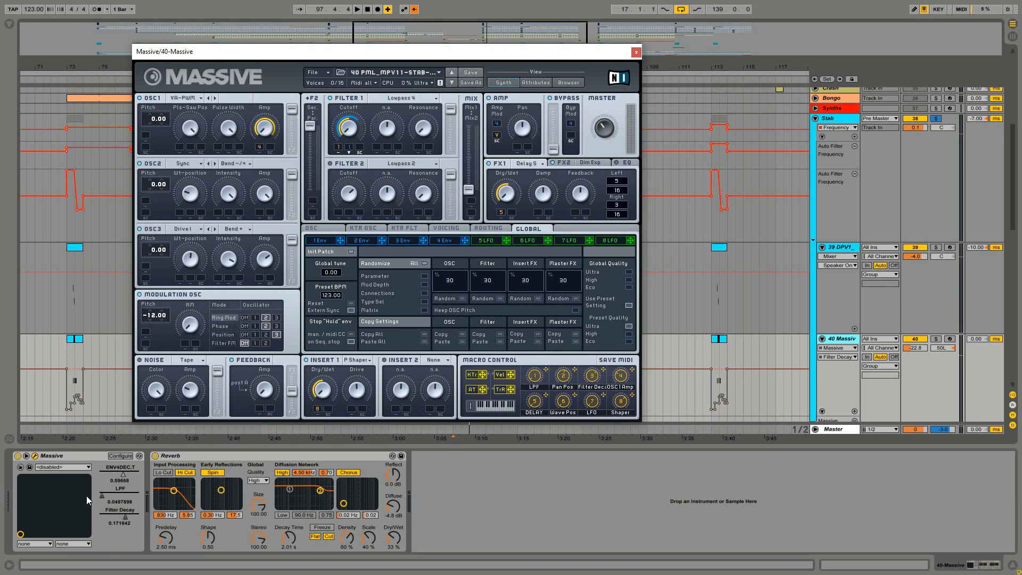
left_click(123, 456)
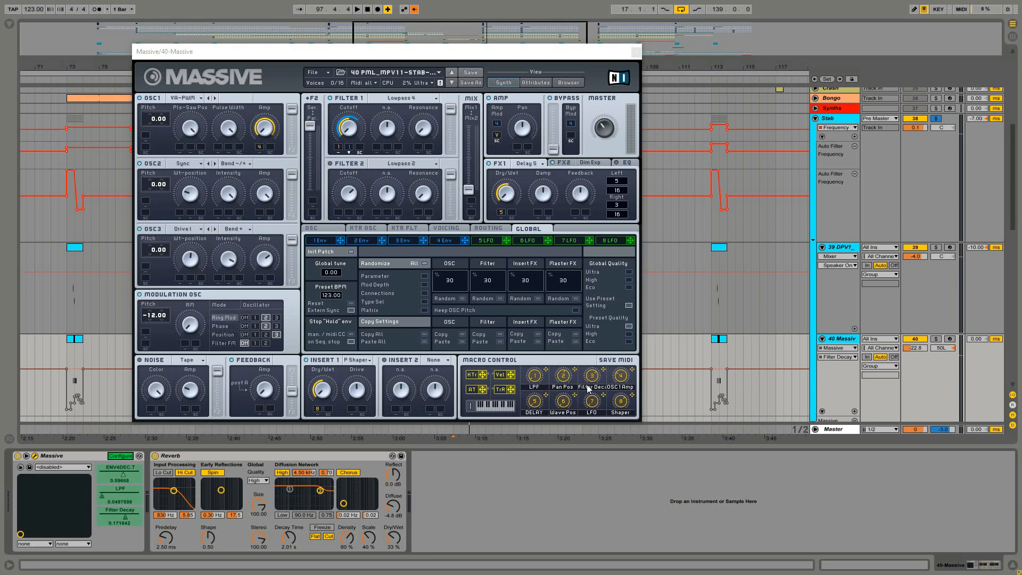
left_click(567, 381)
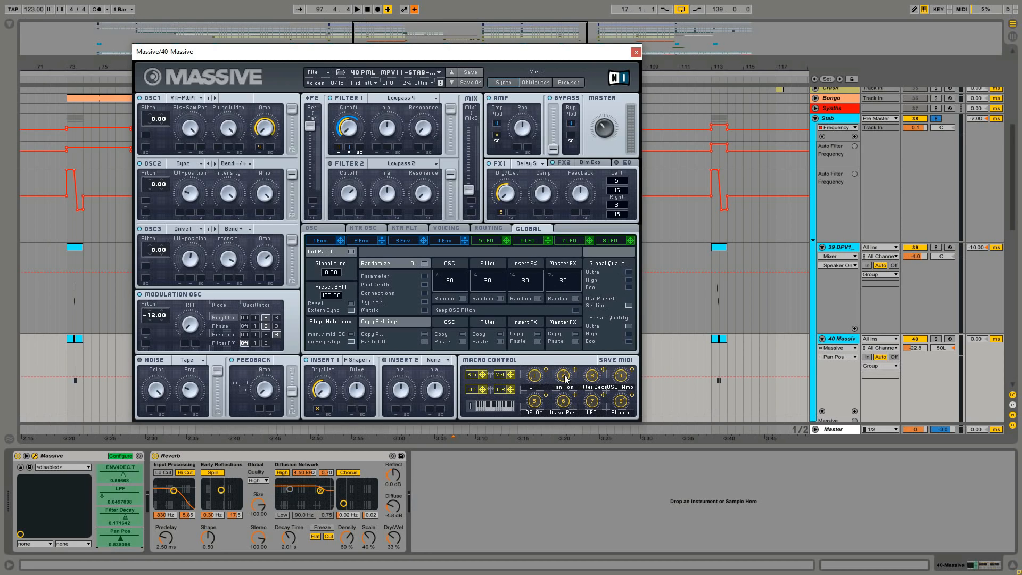
left_click(120, 456)
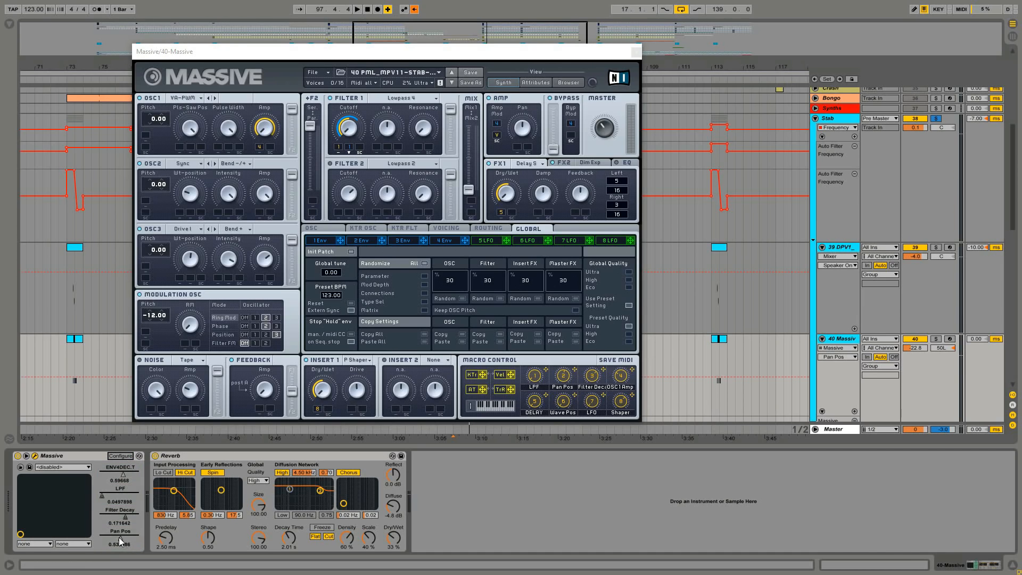
Show the Pan Pos automation of the 40 Massive track and close the Massive window.
right_click(122, 542)
left_click(146, 496)
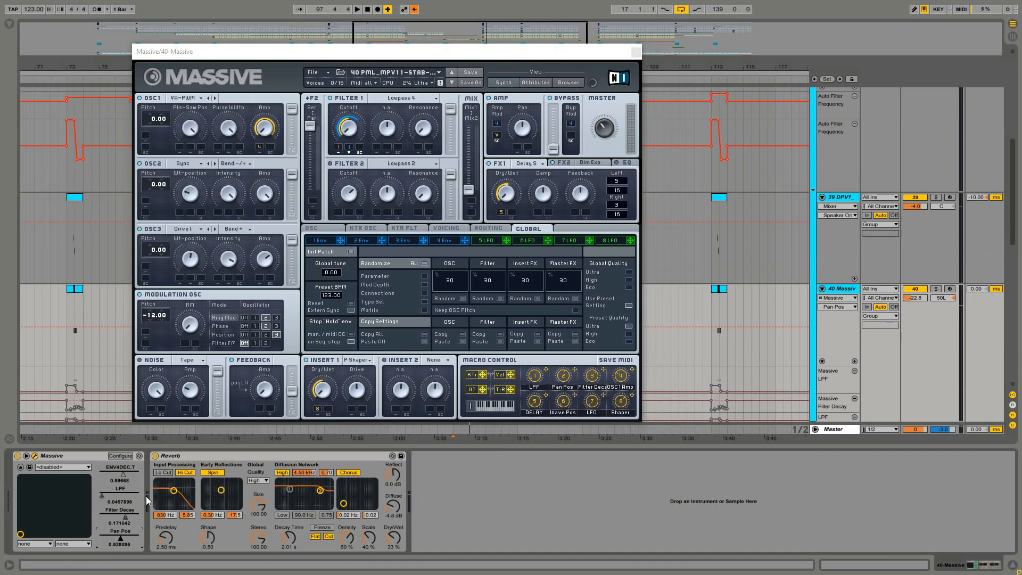
left_click(636, 52)
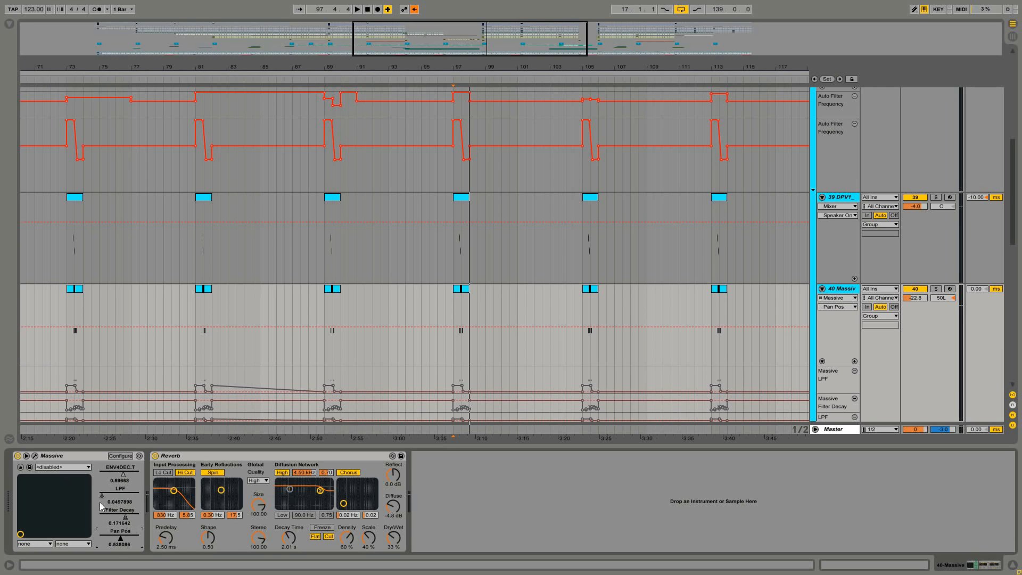
Re-enable the overridden automation and set the insert marker at 97.1.1 on the 40 Massive track.
scroll(435, 344, "down", 3)
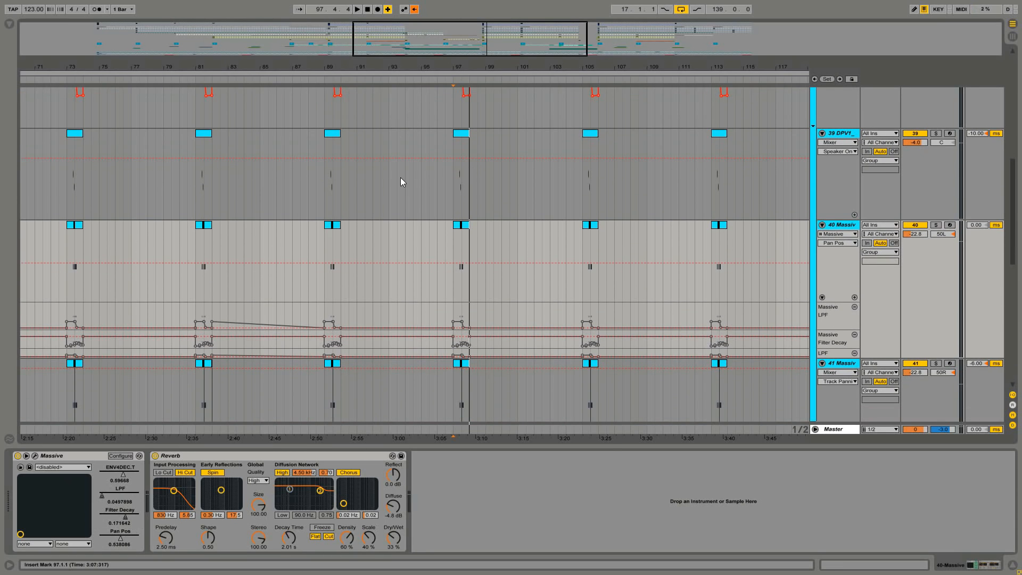
left_click(415, 10)
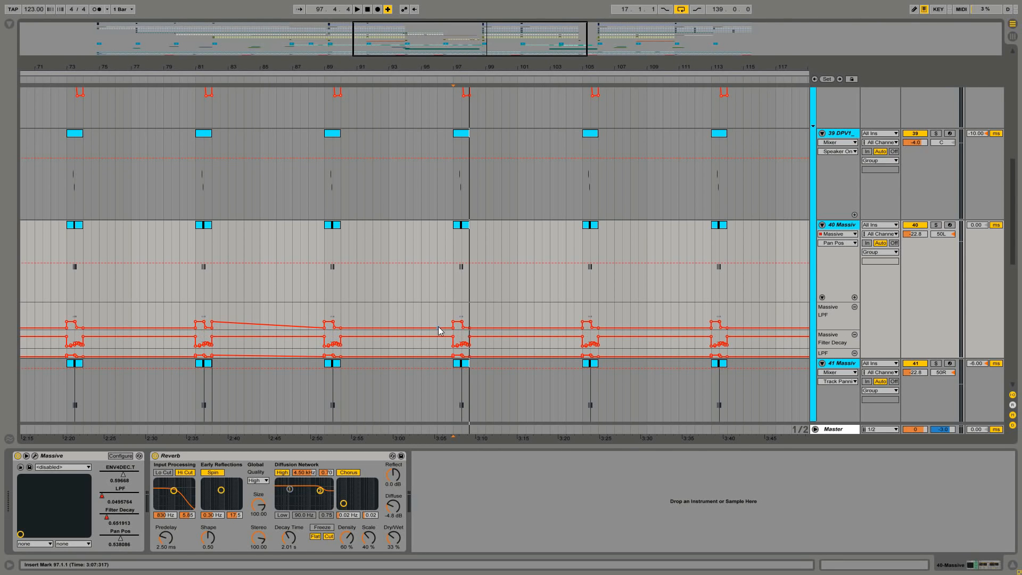
left_click(451, 290)
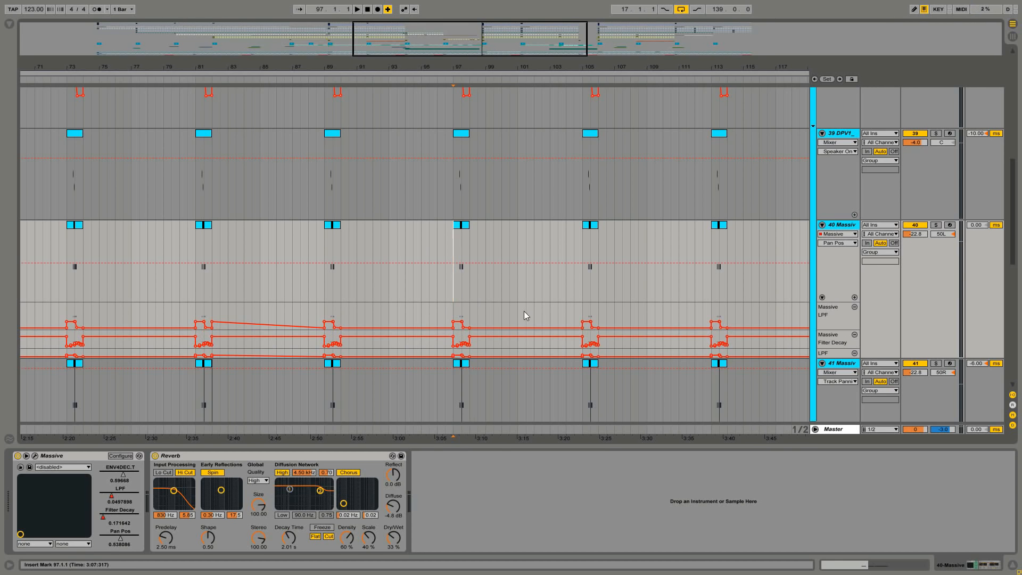
scroll(525, 311, "up", 1)
scroll(845, 288, "down", 1)
Fold the tracks inside the Stab group and collapse the group.
left_click(822, 364)
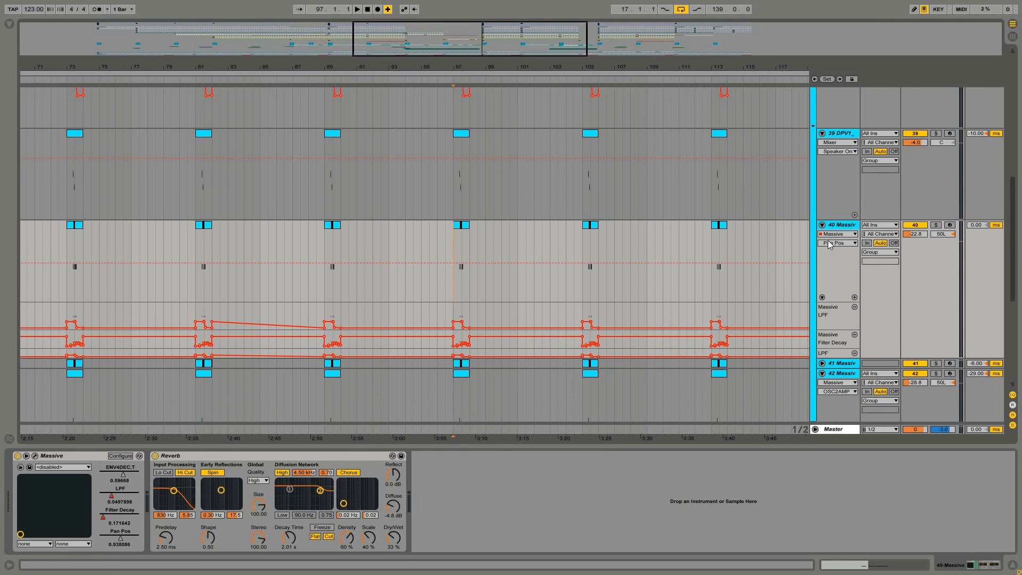
left_click(822, 225)
left_click(822, 186)
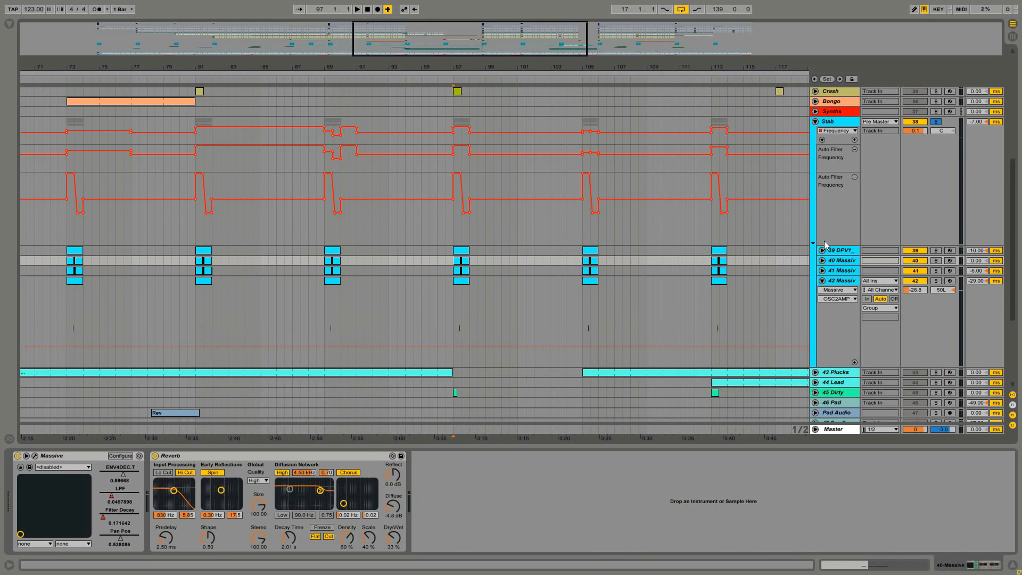
left_click(818, 126)
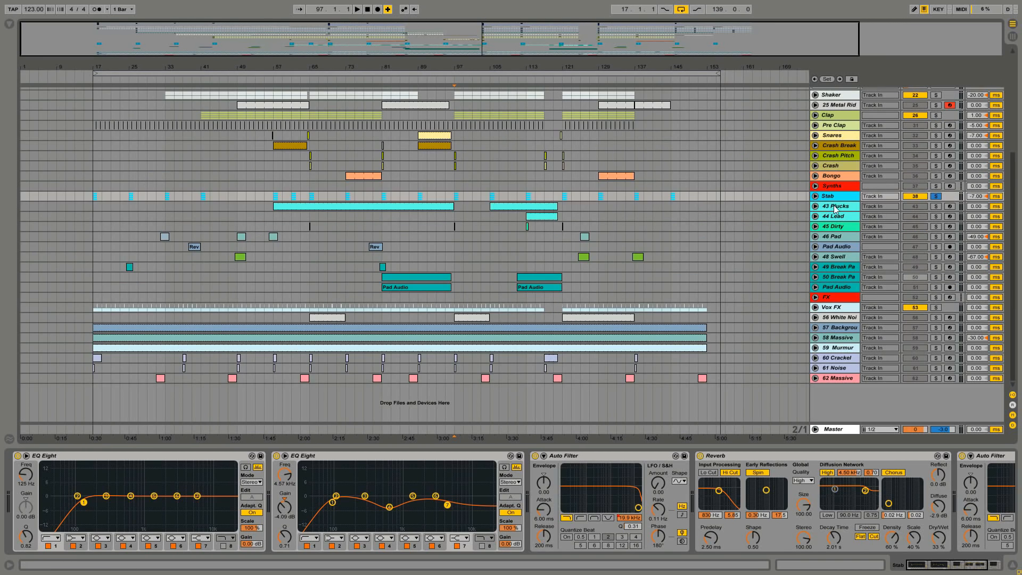
Solo the 43 Plucks track, play it from 57.1.1 and look through its effect chain.
left_click(834, 206)
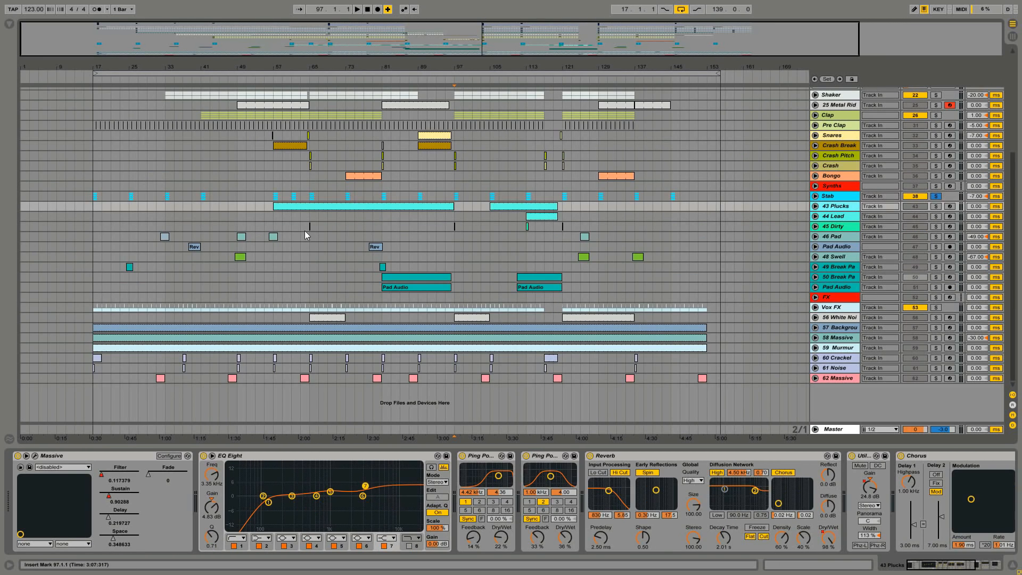
left_click(304, 207)
left_click(936, 206)
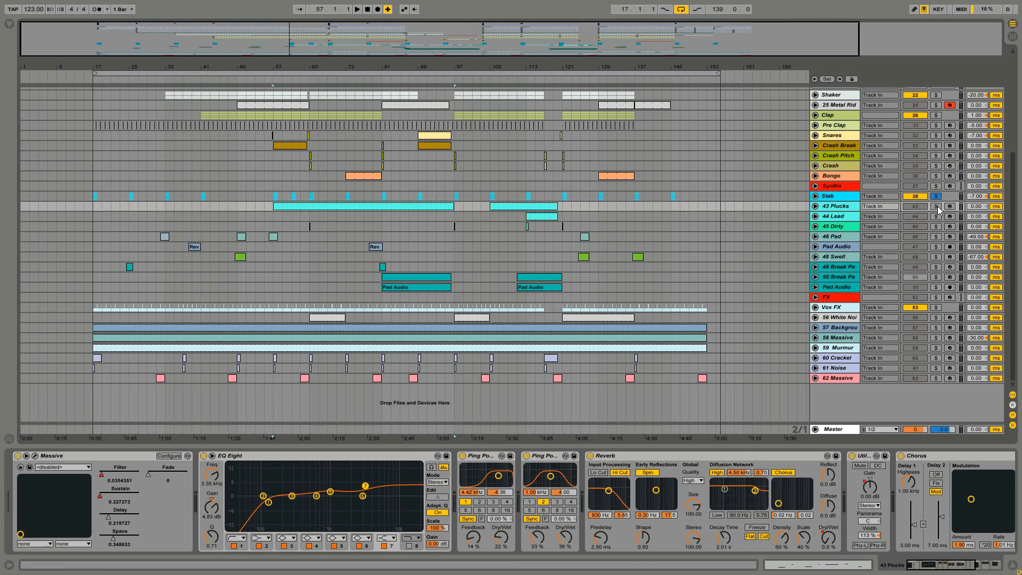
key("space")
left_click_drag(304, 62, 350, 69)
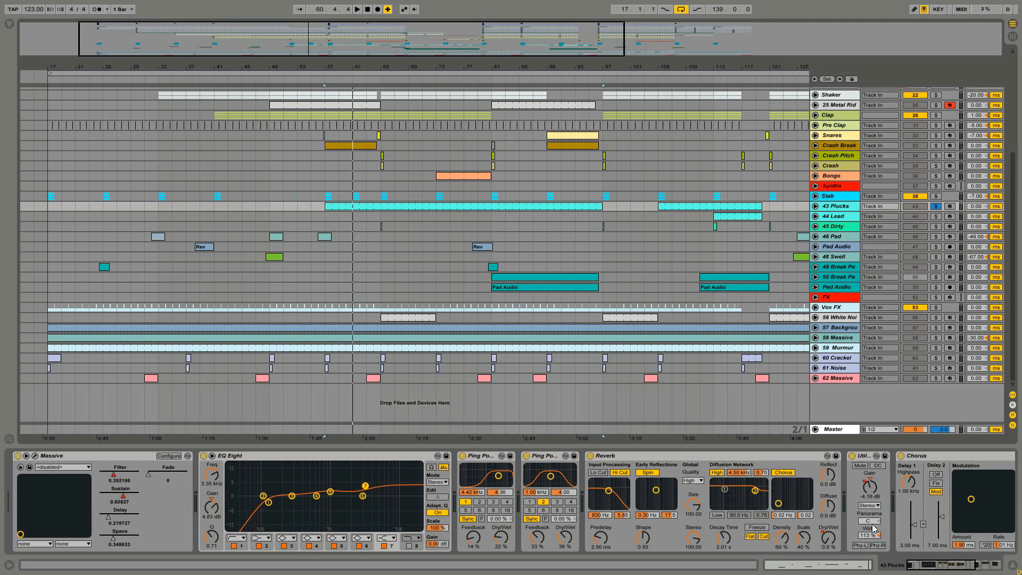
left_click(923, 565)
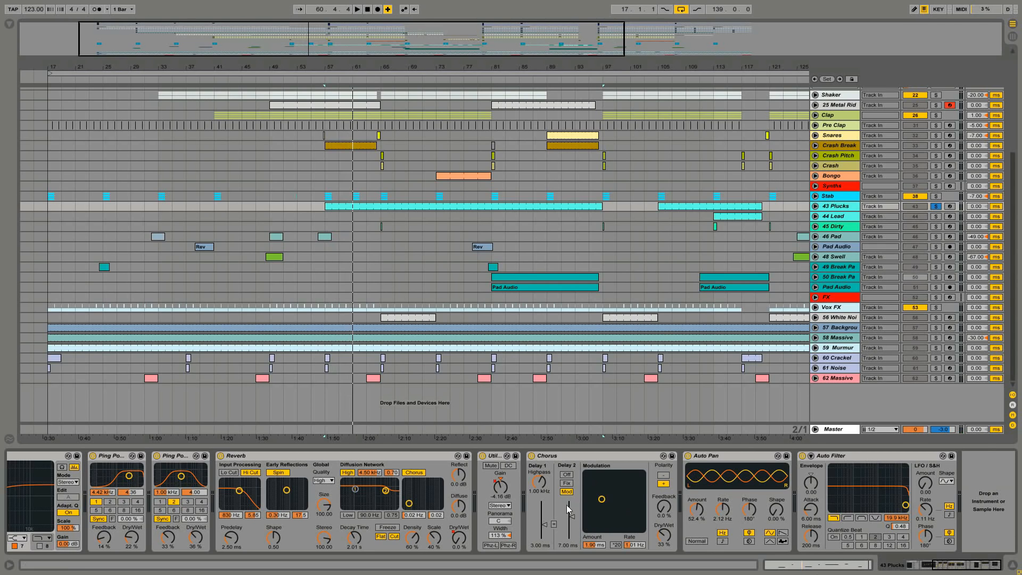
left_click_drag(953, 564, 911, 568)
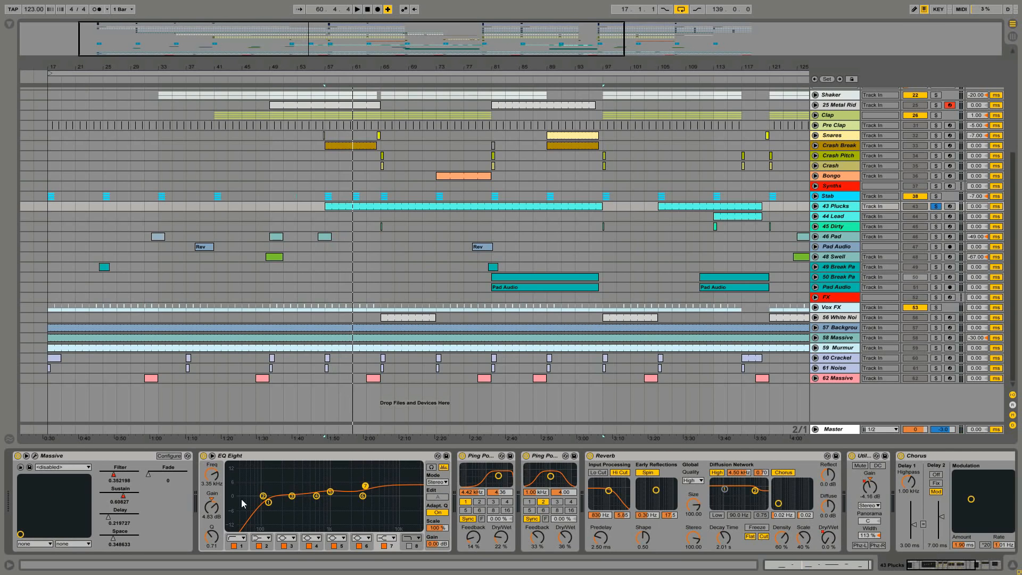
Open the Massive patch on 43 Plucks and examine its OSC1 wavetable, LFO 7 and envelope 1.
left_click(35, 457)
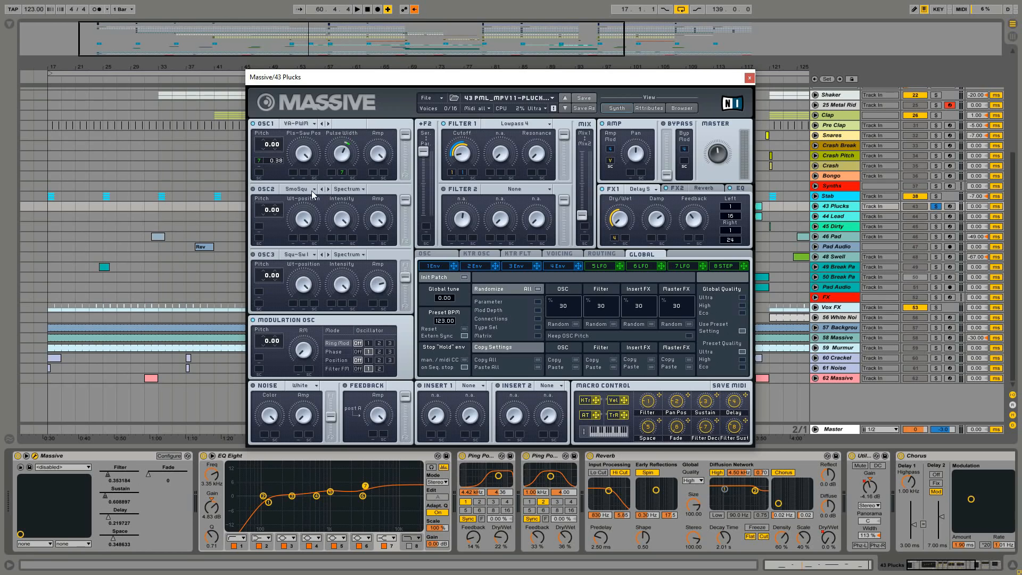
left_click(310, 123)
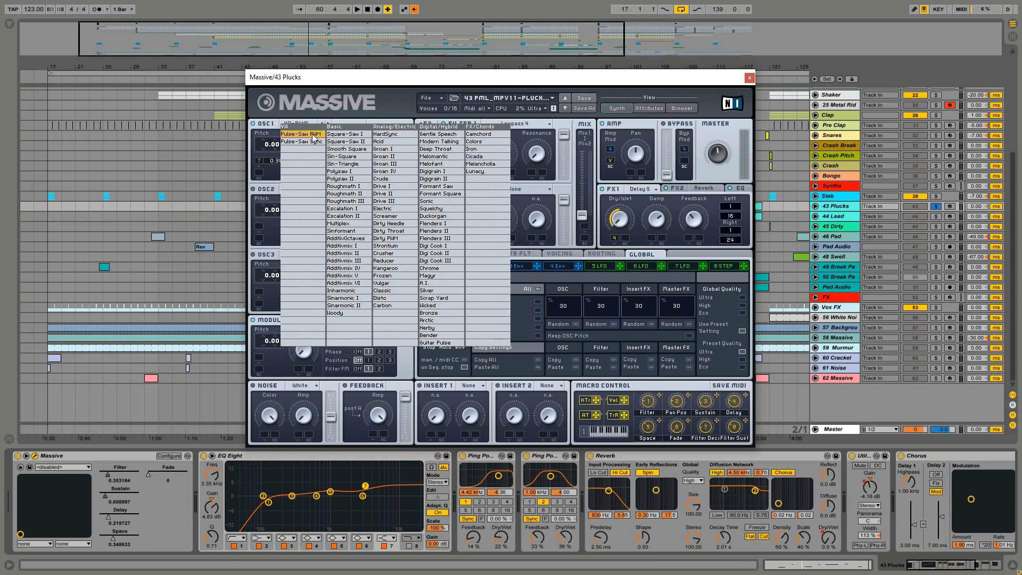
left_click(356, 123)
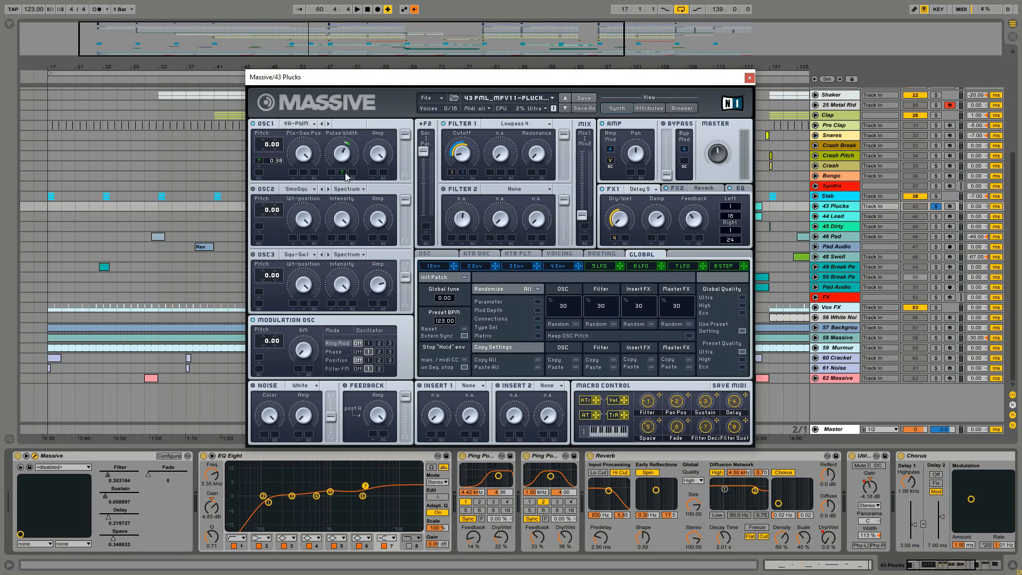
left_click(680, 266)
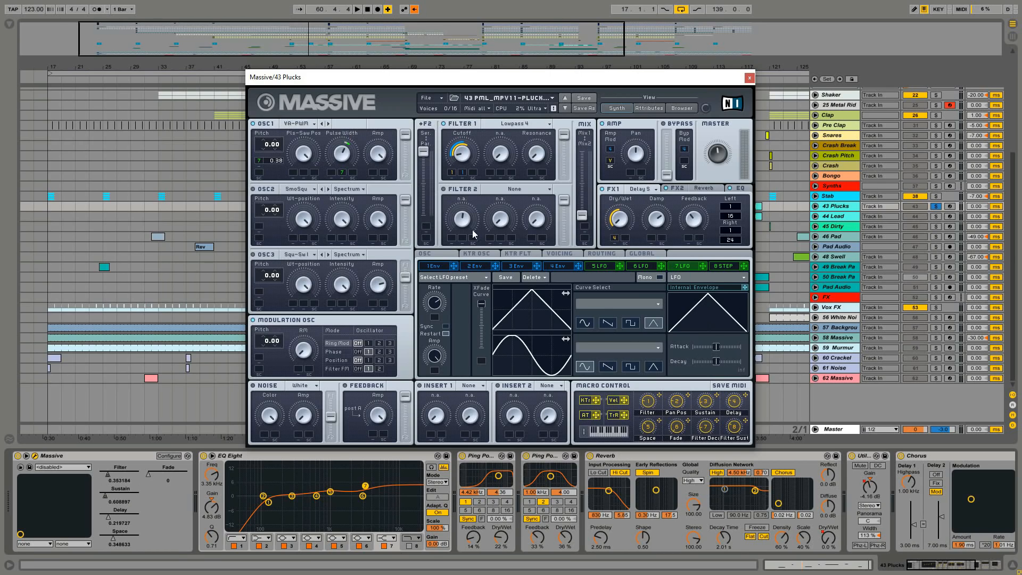
left_click(428, 266)
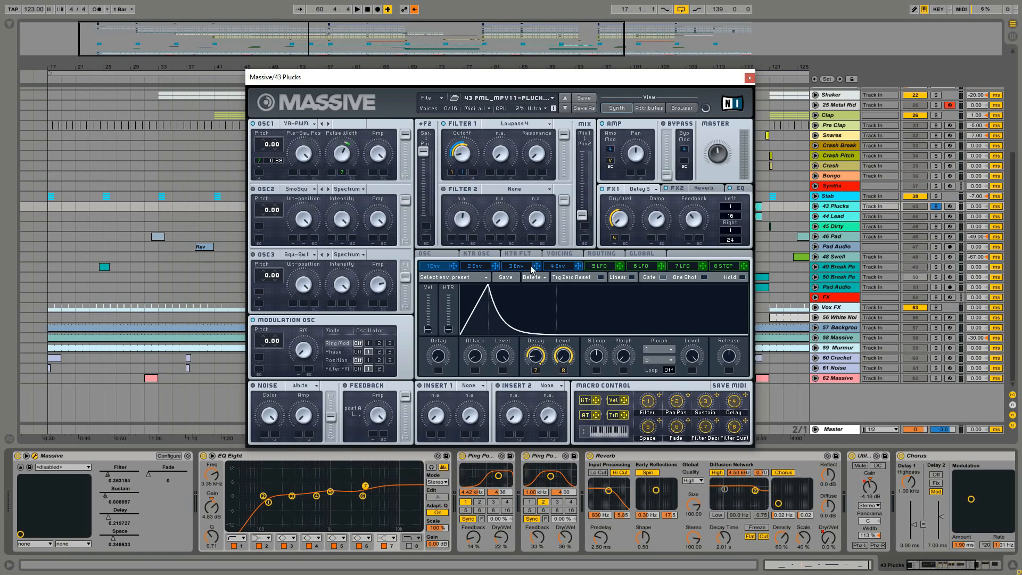
Examine the Plucks patch's unison pitch spread, the modulation oscillator's Filter FM and envelope 2.
left_click(559, 254)
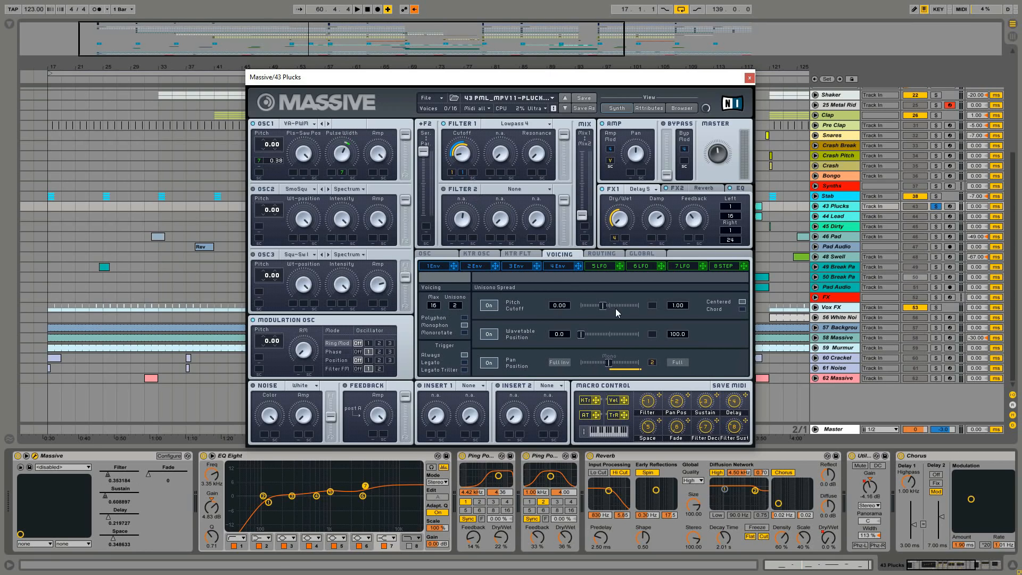
left_click_drag(596, 307, 603, 309)
left_click(341, 369)
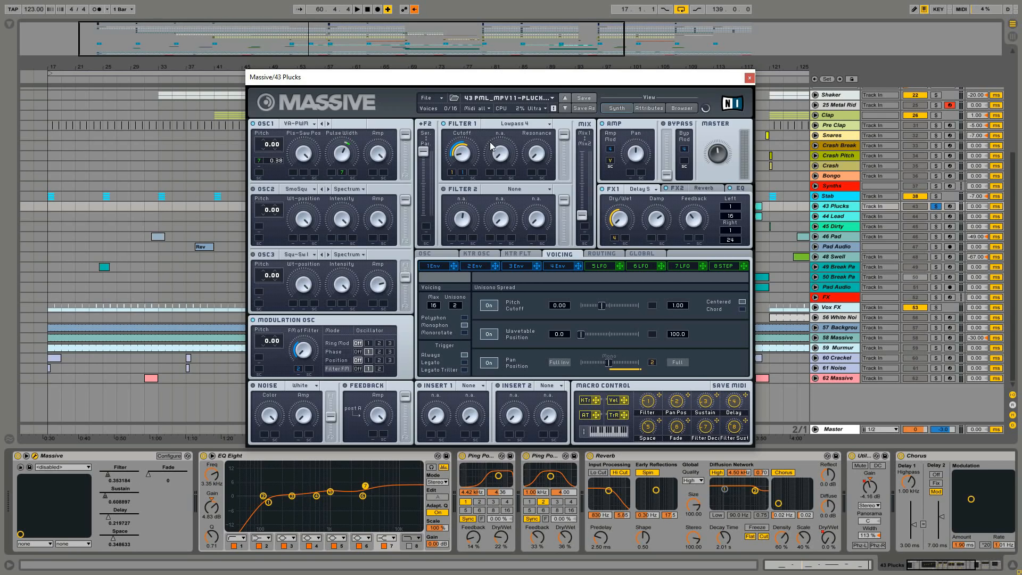
left_click(486, 267)
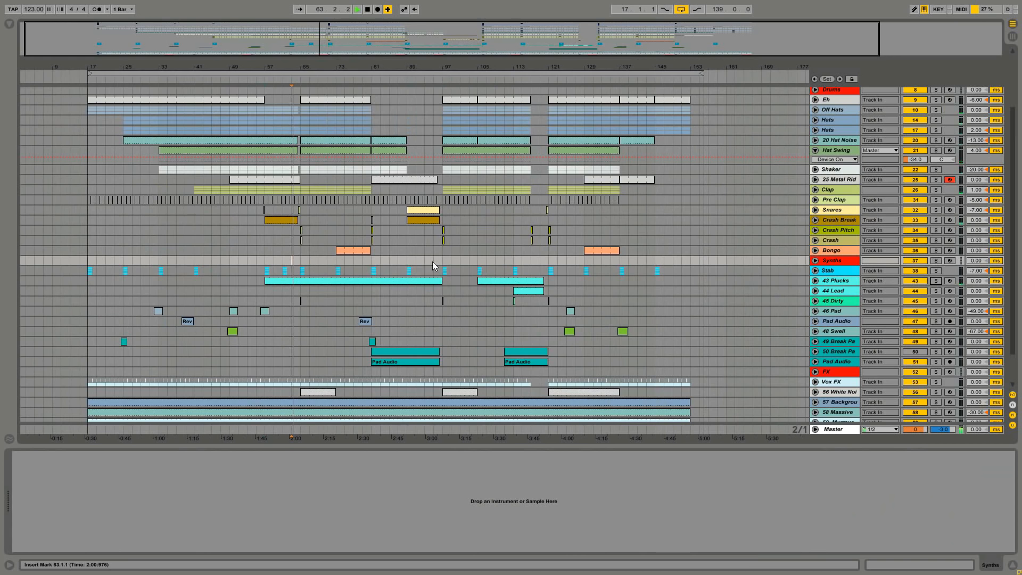
Solo the 45 Dirty track and play its clip from 65.1.1.
left_click_drag(305, 67, 417, 154)
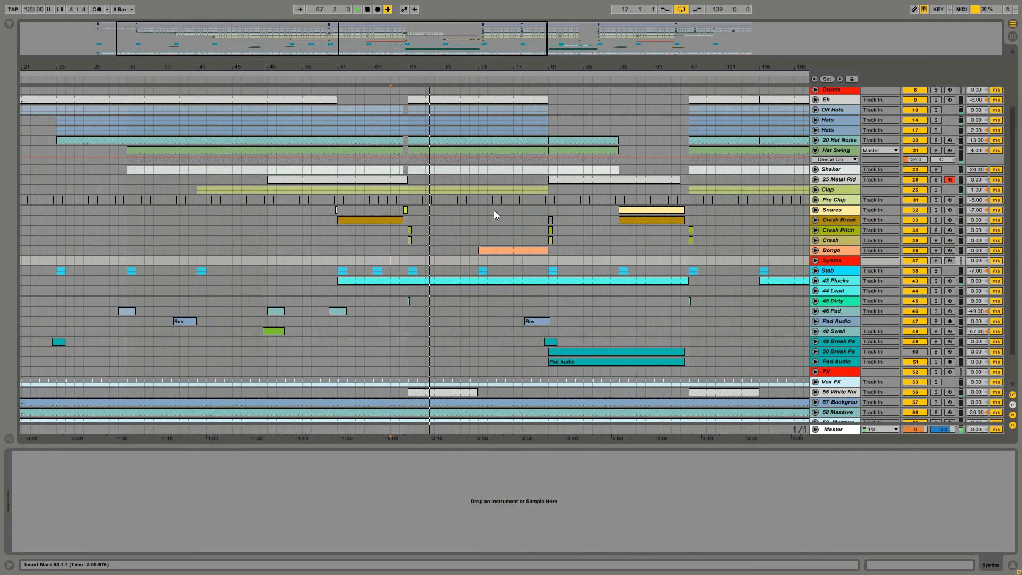
left_click(761, 304)
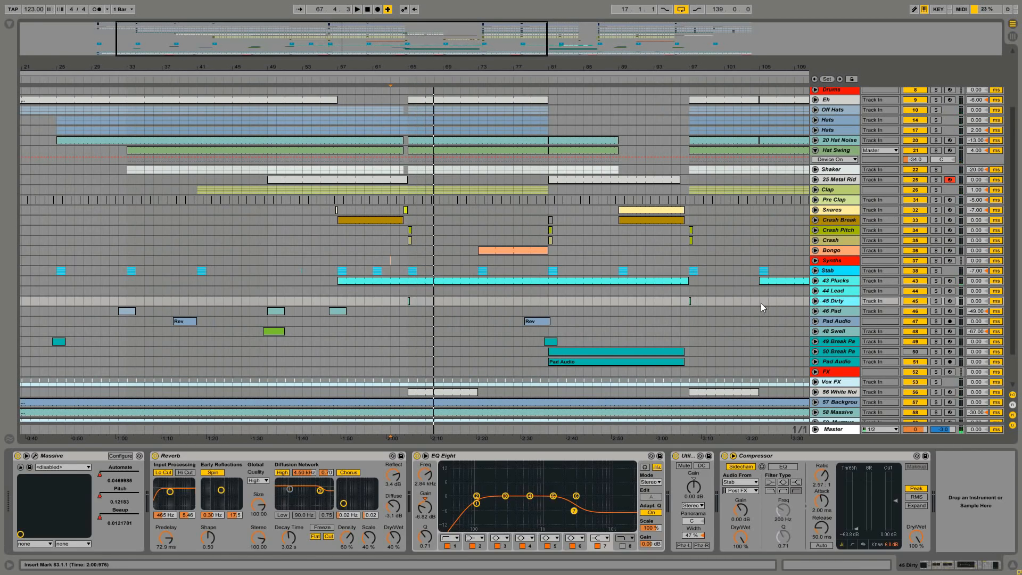
left_click_drag(420, 68, 448, 171)
left_click(382, 300)
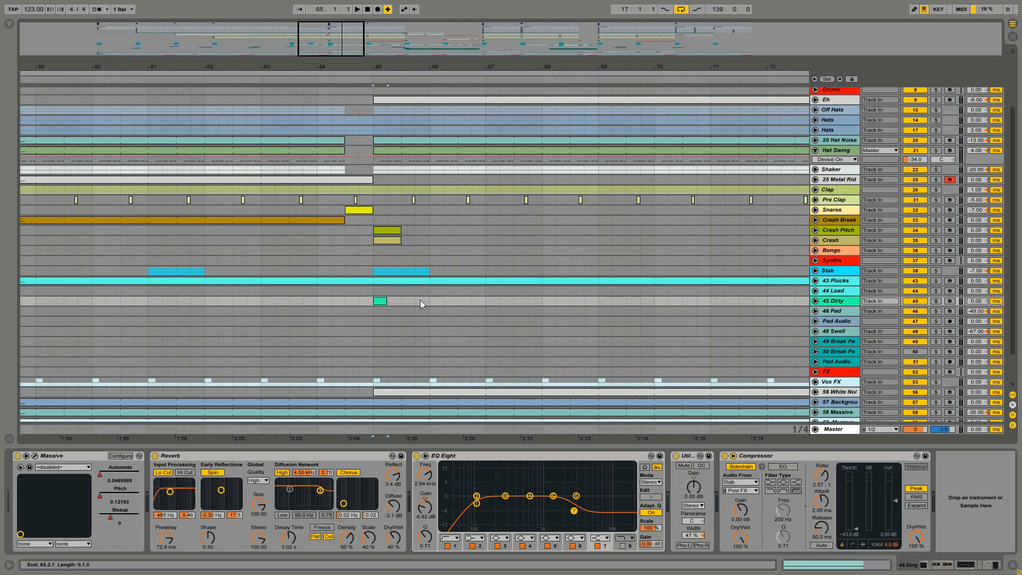
left_click(940, 302)
key("space")
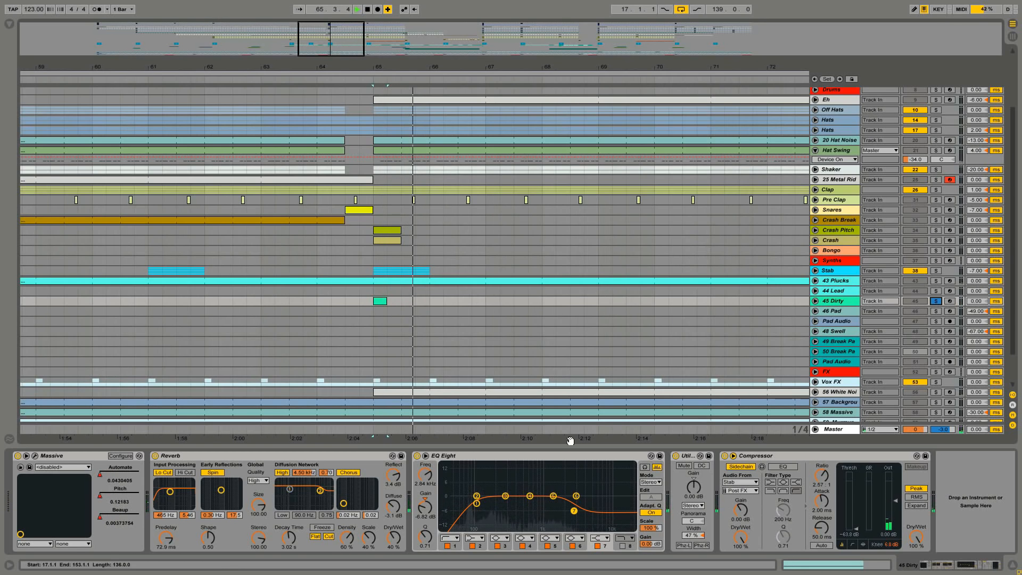
key("space")
Open the Massive patch on 45 Dirty, arm the track and sweep the Automate and Beaup macros.
left_click(34, 456)
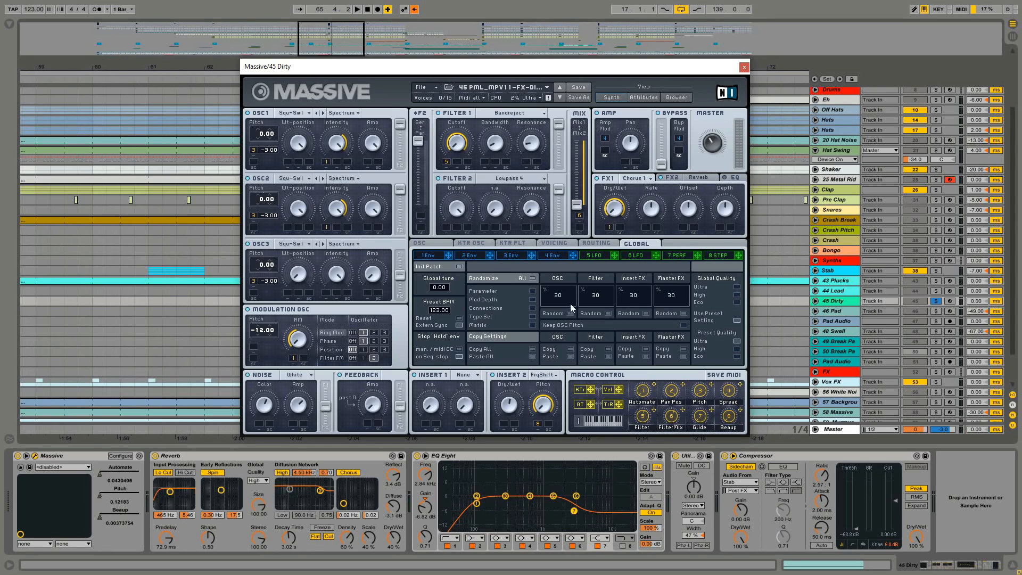
left_click(949, 301)
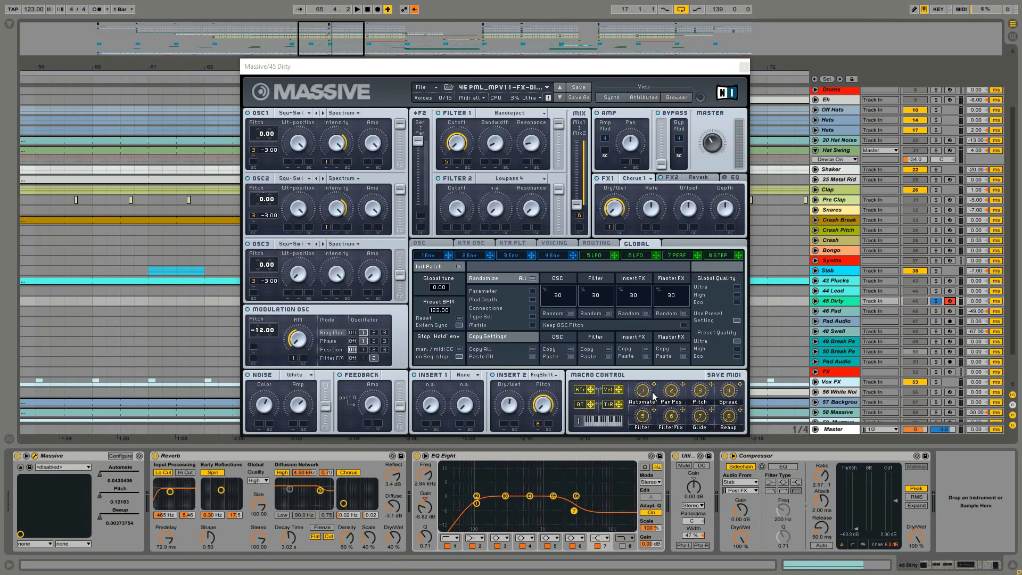
left_click_drag(645, 393, 656, 429)
left_click_drag(729, 418, 740, 440)
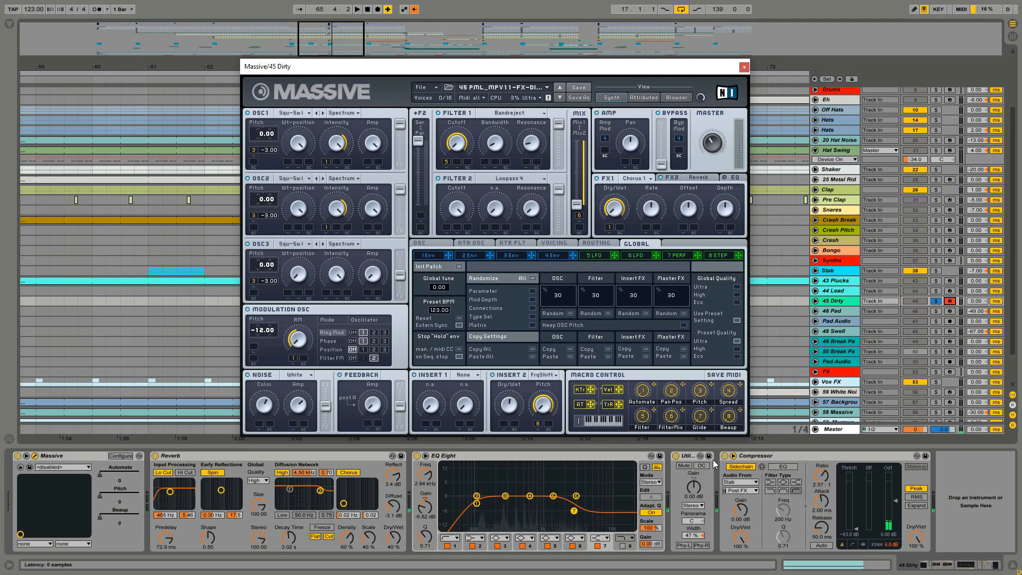
Close the Dirty patch, solo the 46 Pad track and play its clip from 32.1.1.
left_click(744, 67)
left_click_drag(346, 67, 341, 18)
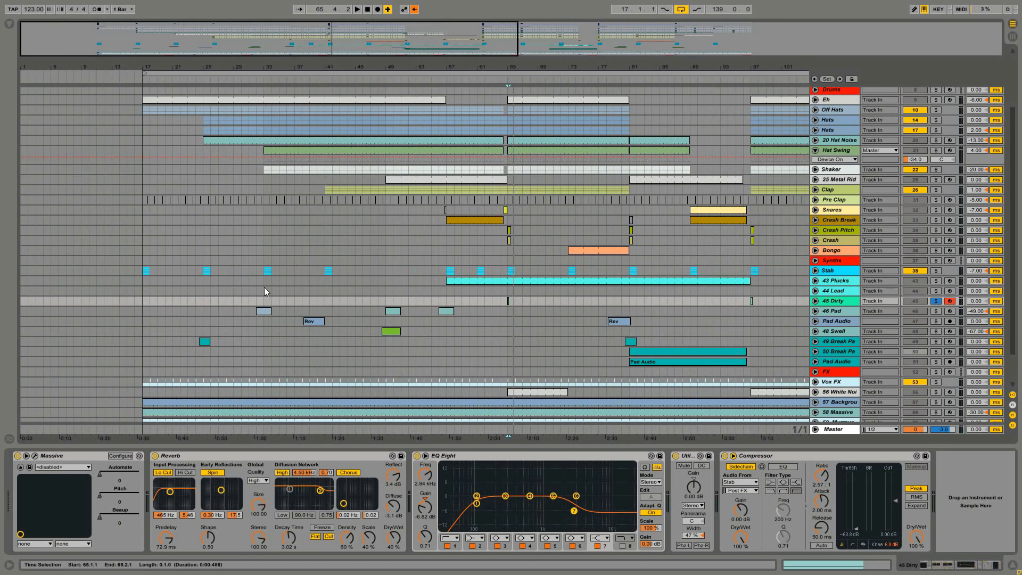
left_click(840, 311)
left_click(936, 312)
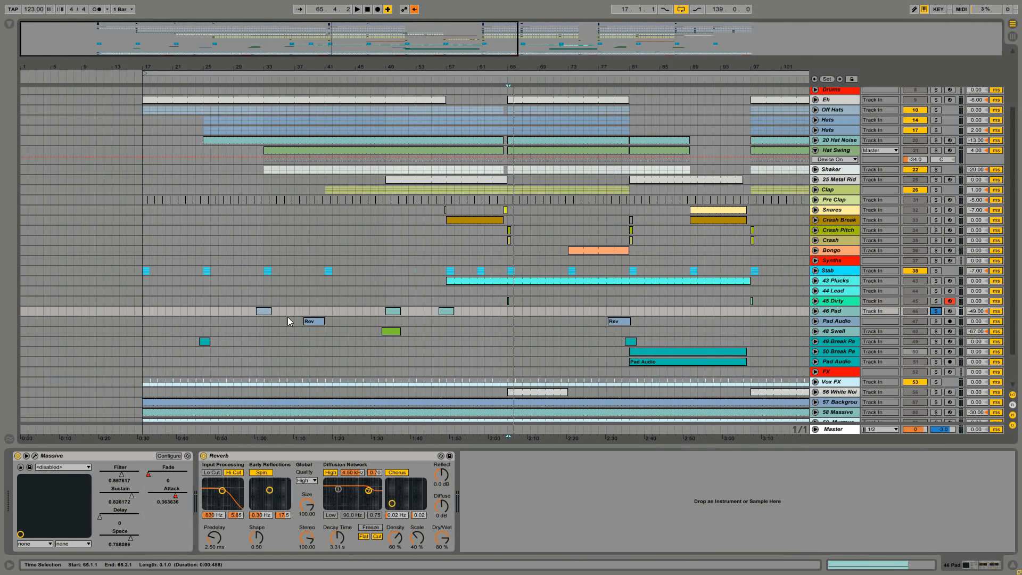
left_click_drag(265, 67, 273, 93)
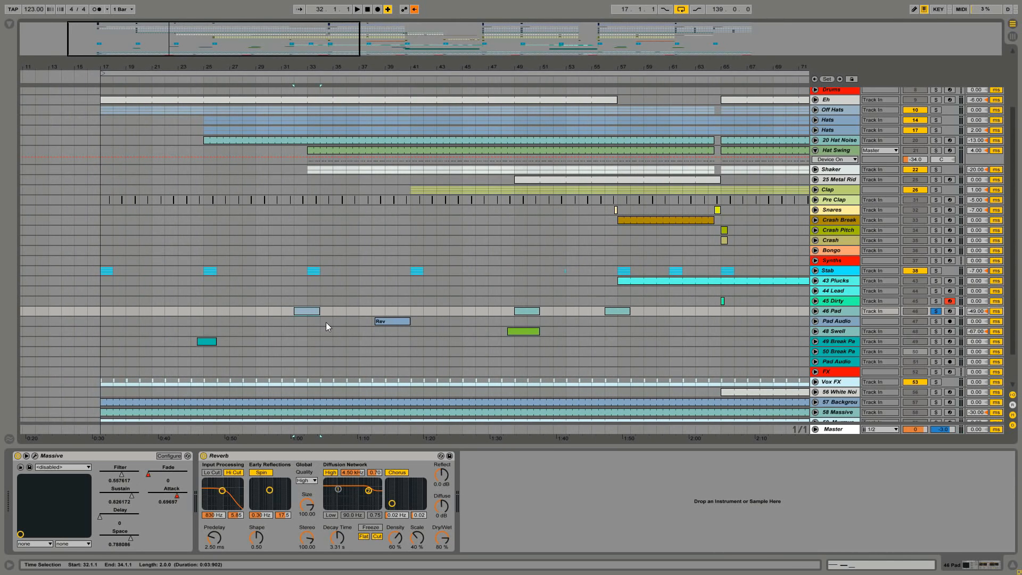
key("space")
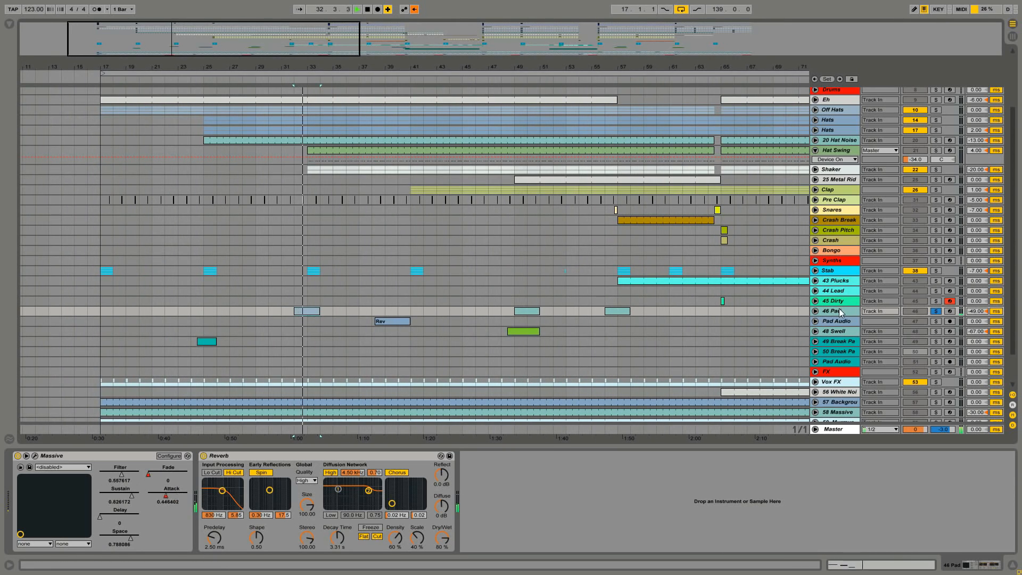
key("space")
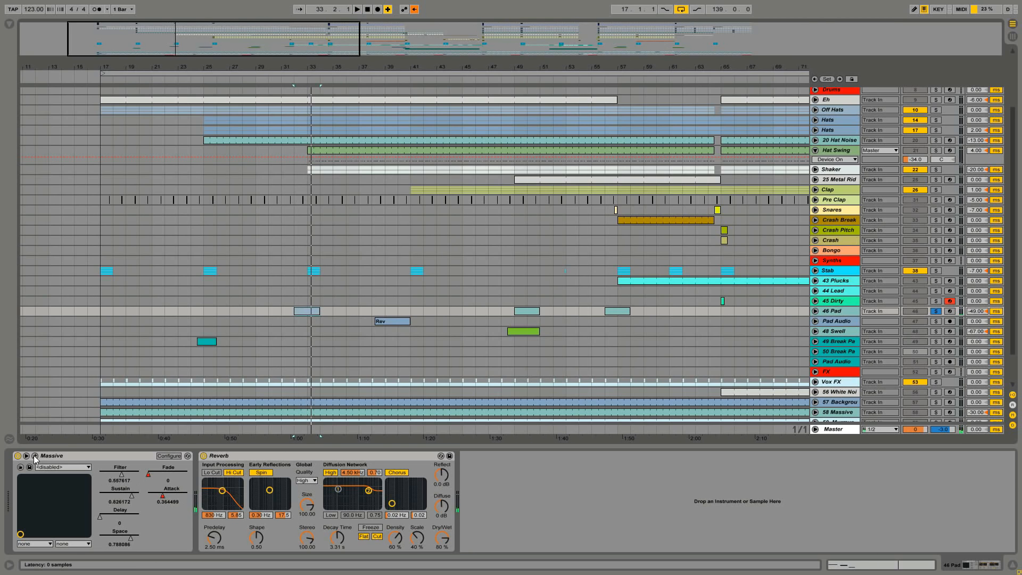
Open the Massive patch on 46 Pad and sweep envelope 4's decay Level and Attack to examine the sustain and attack behaviour.
left_click(34, 455)
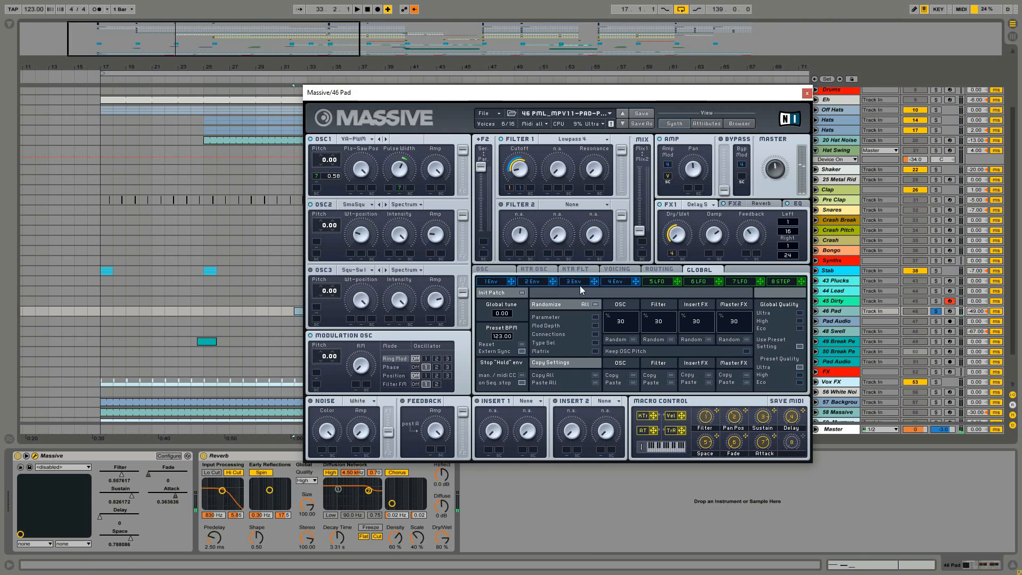
left_click(621, 282)
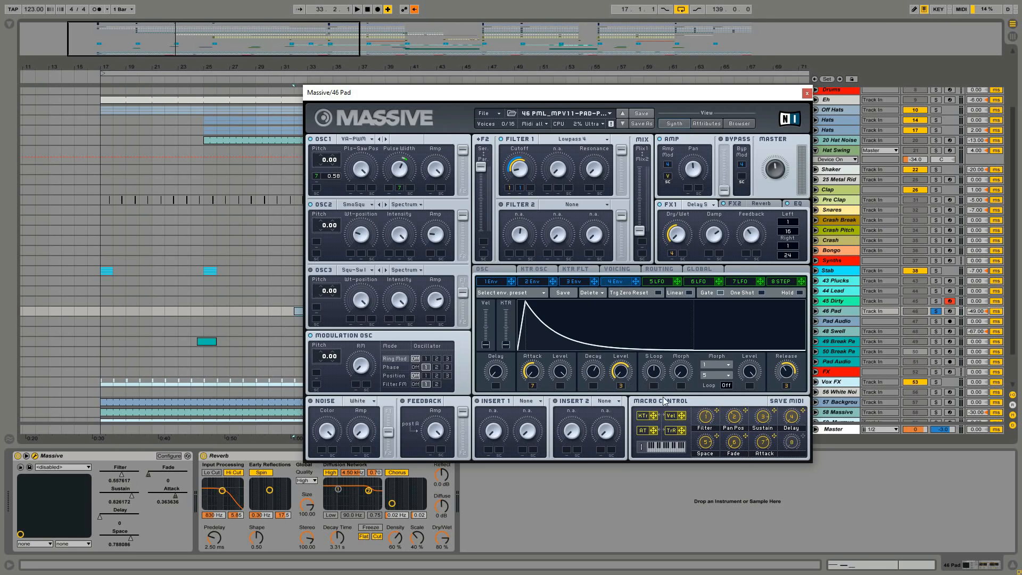
left_click_drag(621, 372, 617, 305)
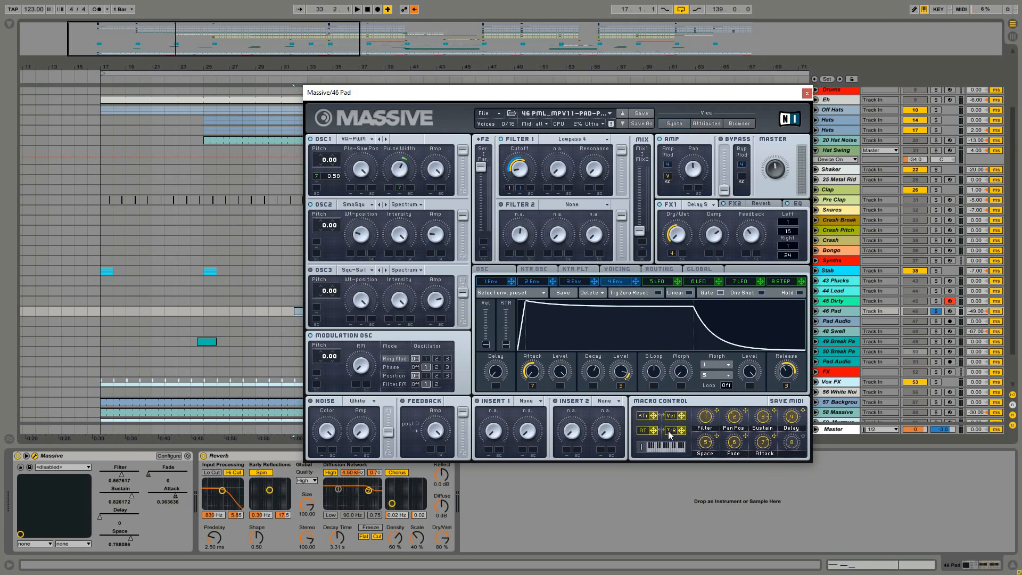
left_click_drag(530, 368, 546, 471)
left_click_drag(615, 379, 623, 456)
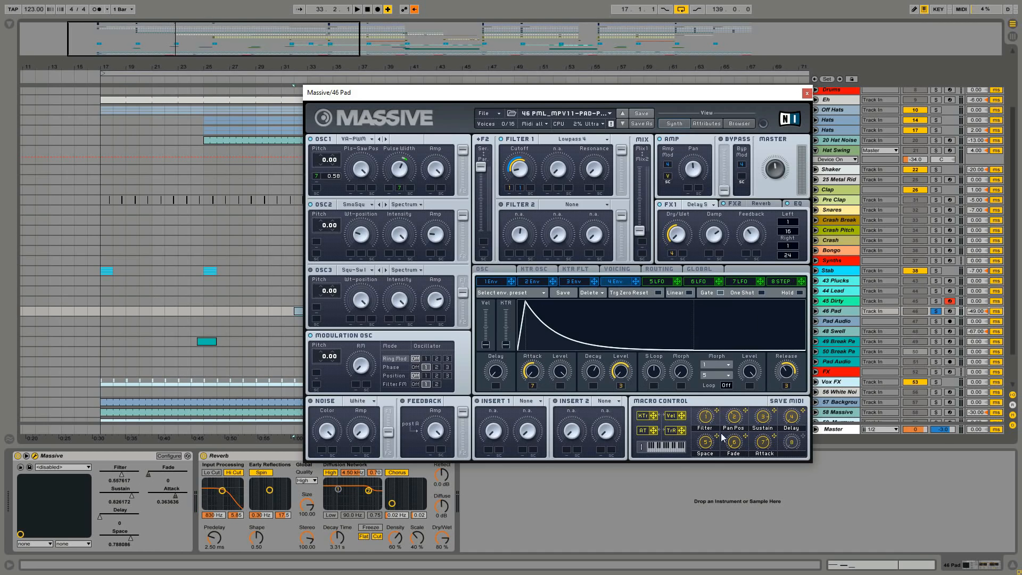
Compare the Pad patch's envelopes 1, 4 and 2, and examine the modulation oscillator's Filter FM setting.
left_click(498, 282)
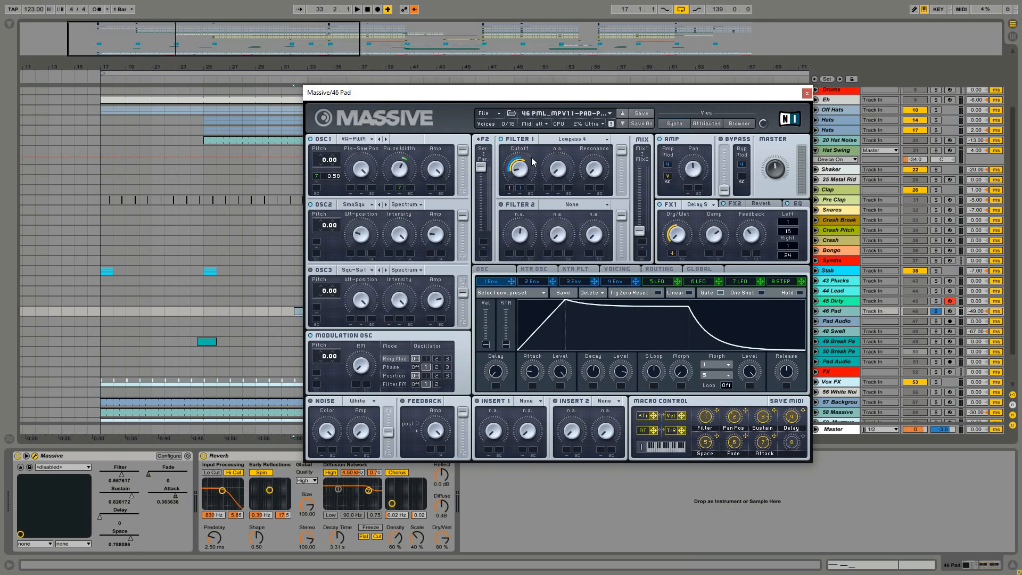
mouse_move(619, 379)
left_mouse_down()
mouse_move(620, 362)
mouse_move(622, 382)
left_mouse_up()
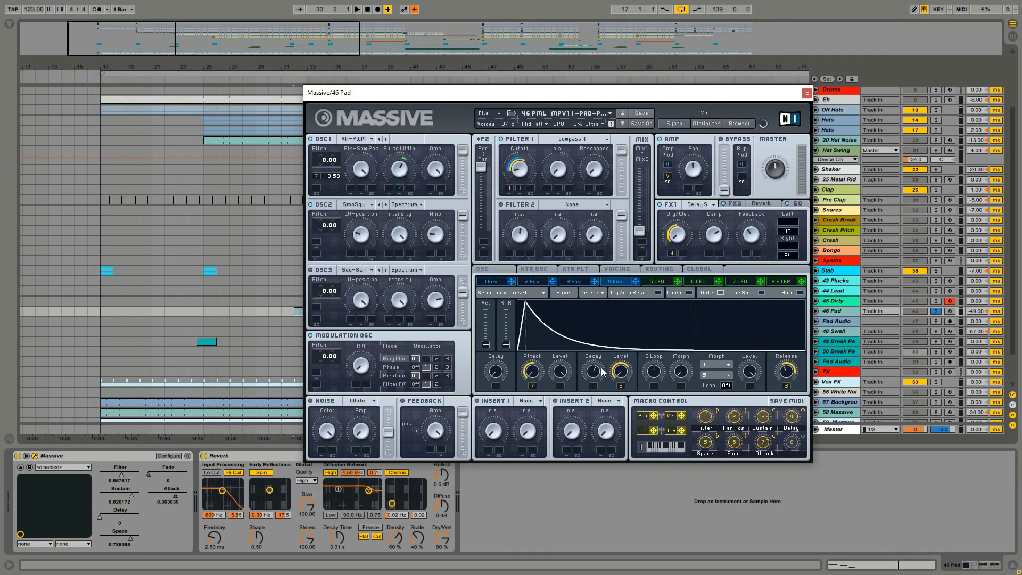
left_click(504, 282)
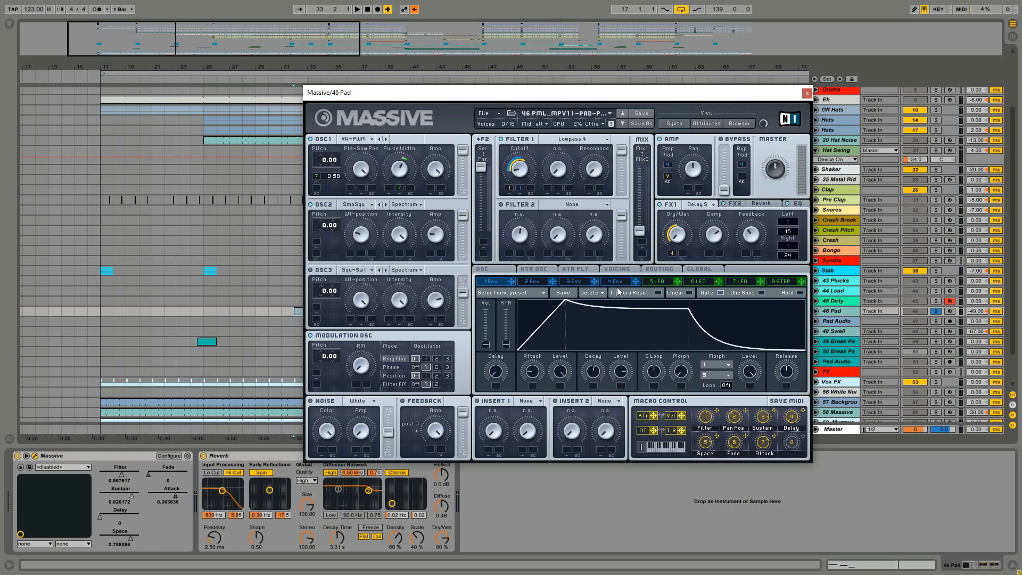
left_click(531, 282)
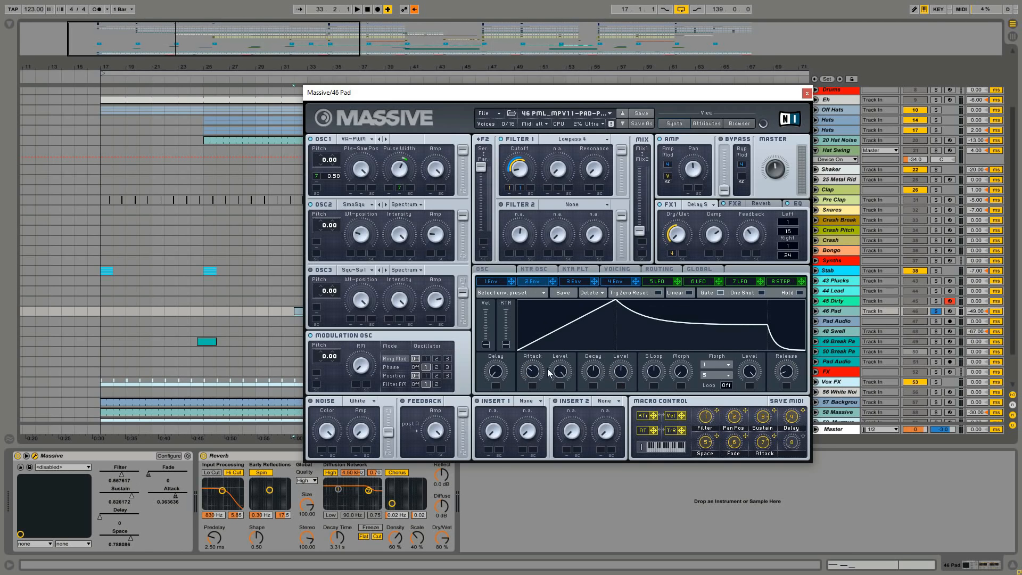
left_click(396, 384)
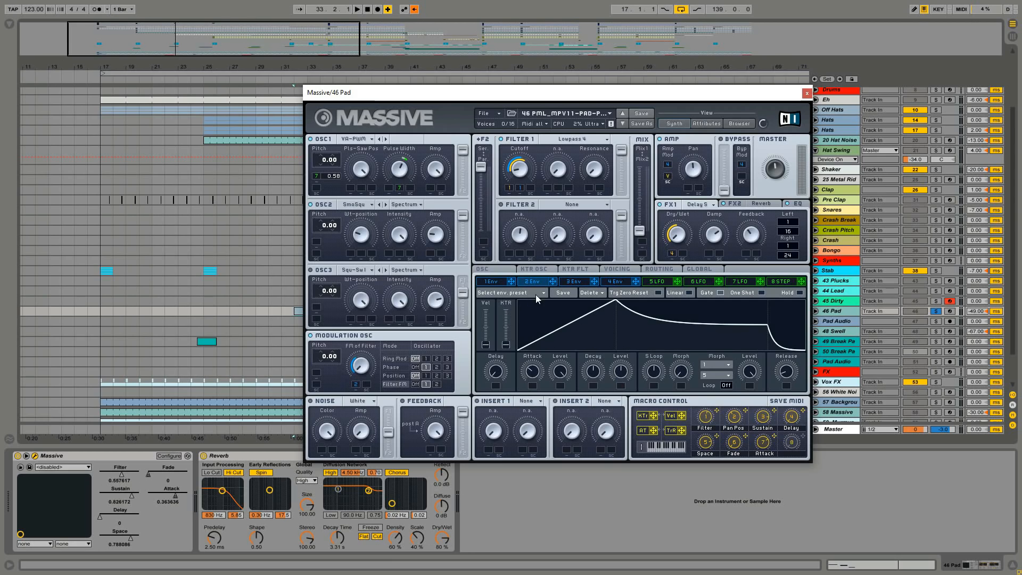
Close the Pad patch, replay its clip from 32.1.1 and re-enable the overridden arrangement automation.
left_click(808, 93)
key("space")
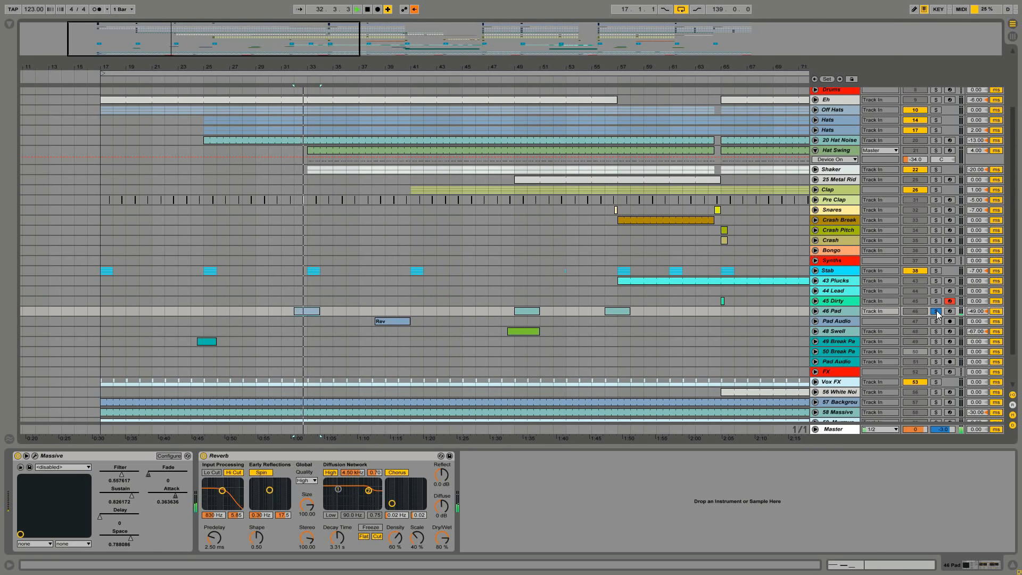
left_click(415, 9)
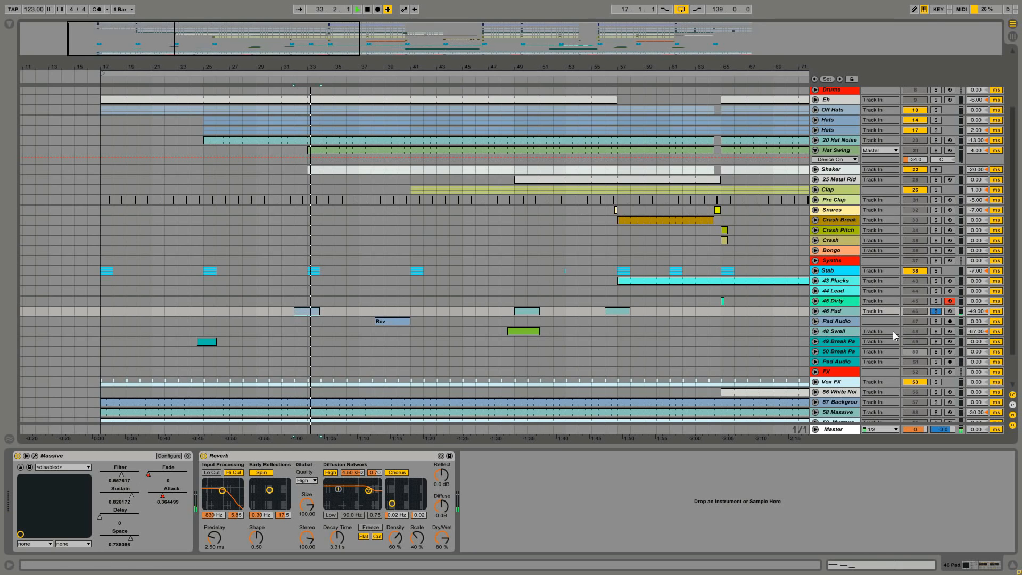
Solo the 48 Swell track and play its clip from 48.3.1.
scroll(638, 289, "down", 3)
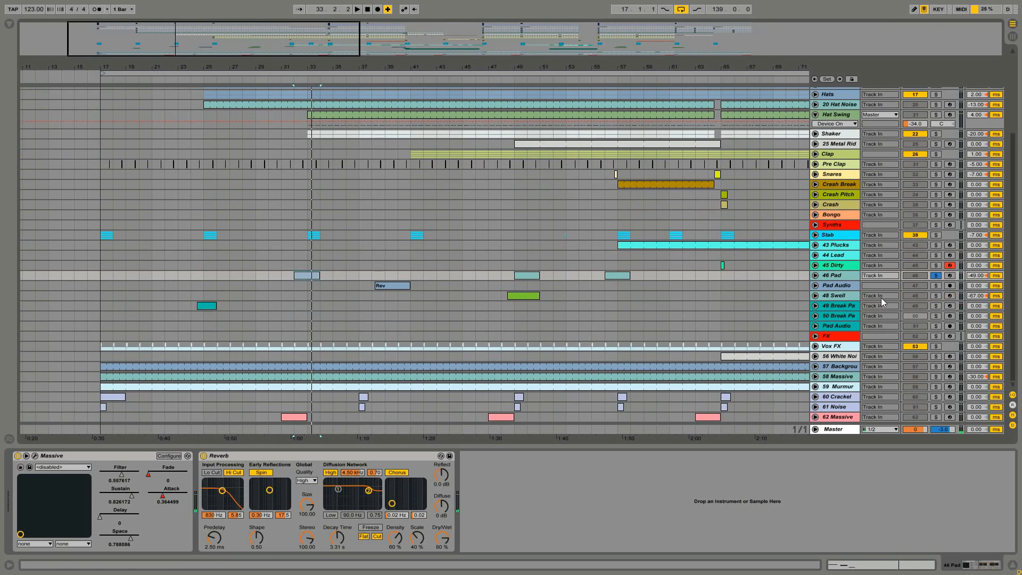
left_click(645, 294)
left_click(515, 295)
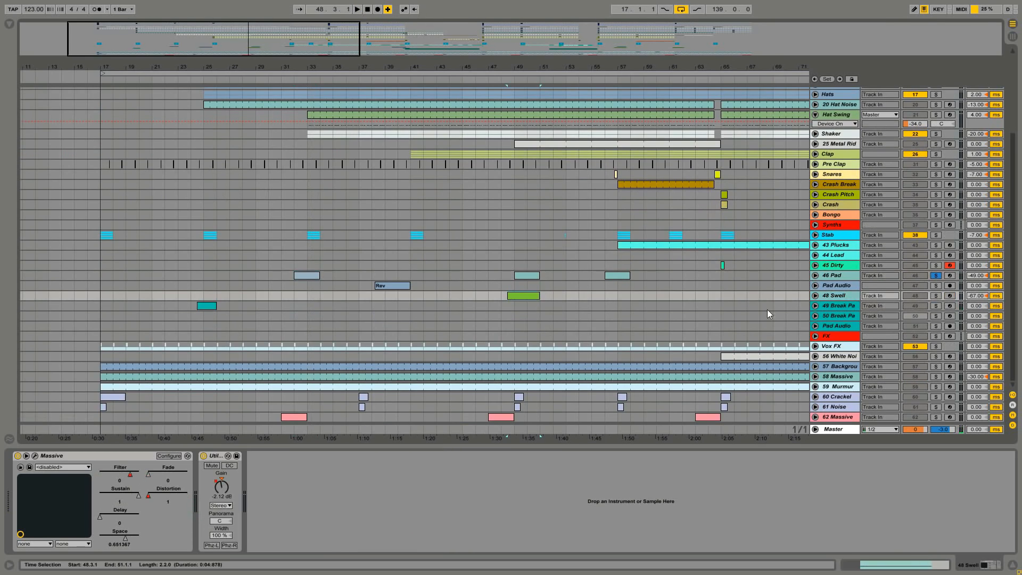
left_click(936, 296)
key("space")
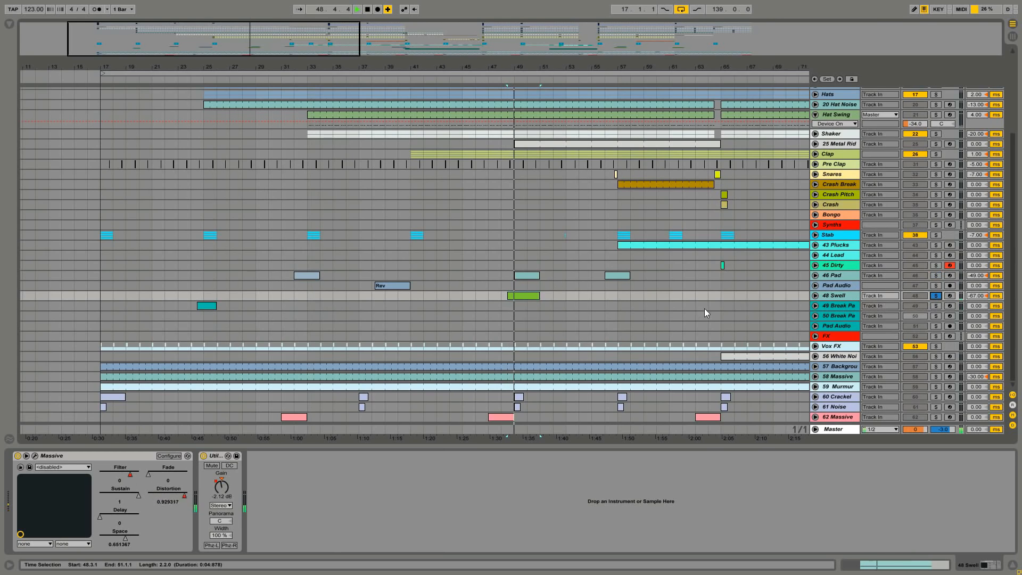
Open the Massive patch on 48 Swell and examine its voicing settings, envelope 4 and envelope 1.
left_click(35, 455)
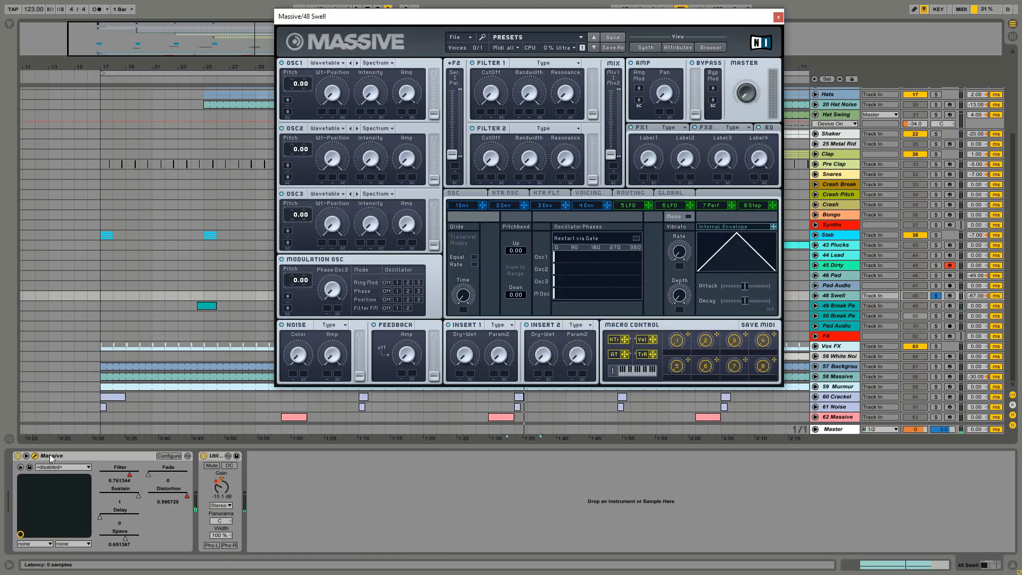
left_click(589, 192)
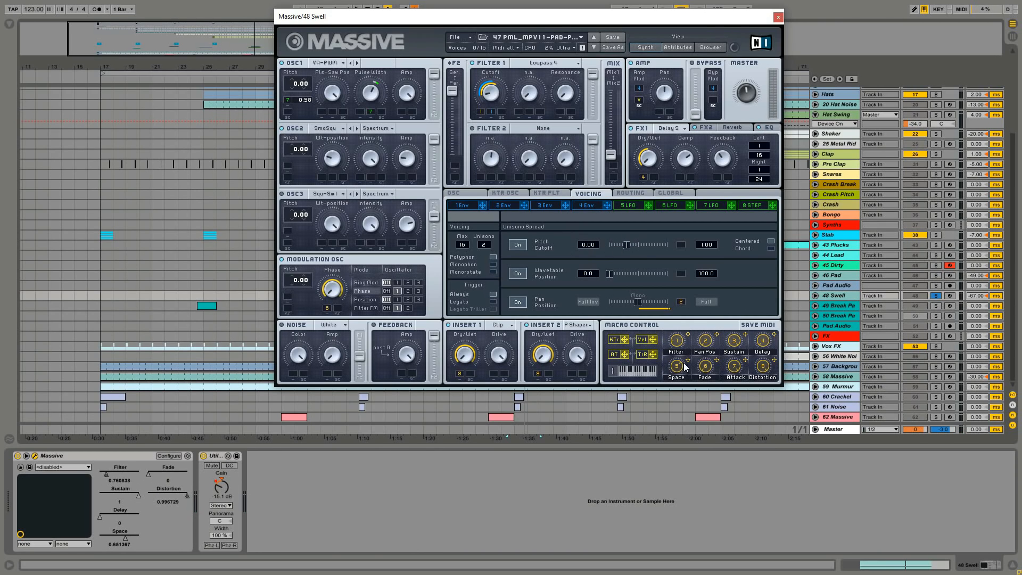
left_click(558, 204)
left_click(577, 205)
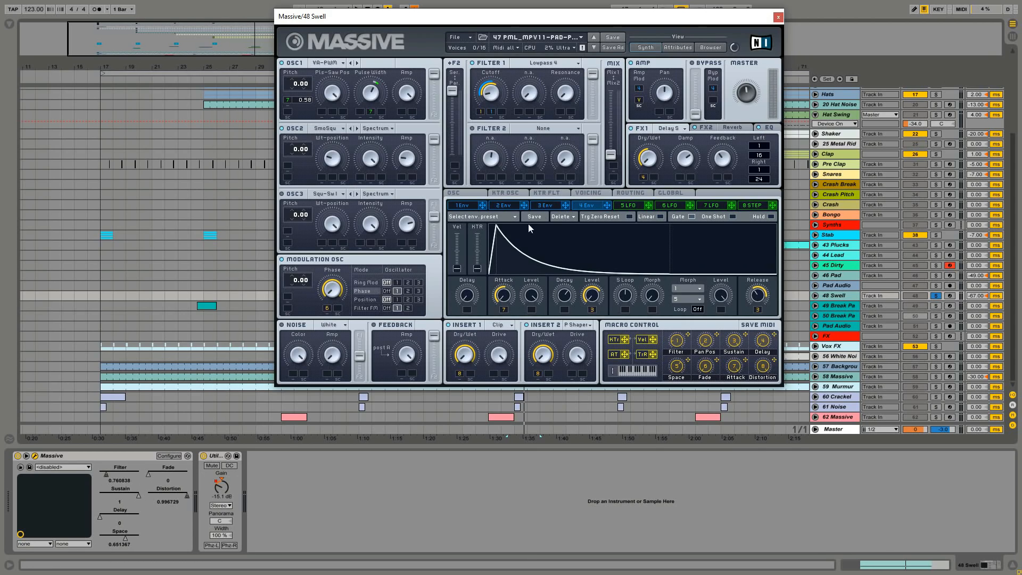
left_click(466, 193)
left_click(468, 207)
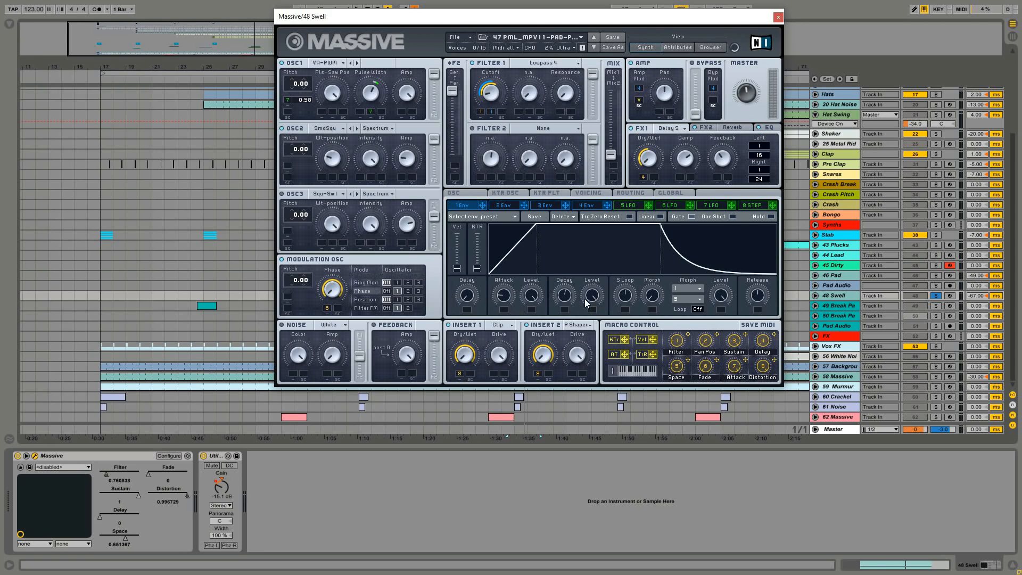
Close the Swell patch and play the 46 Pad and 48 Swell tracks soloed together from 48.3.1.
left_click(778, 17)
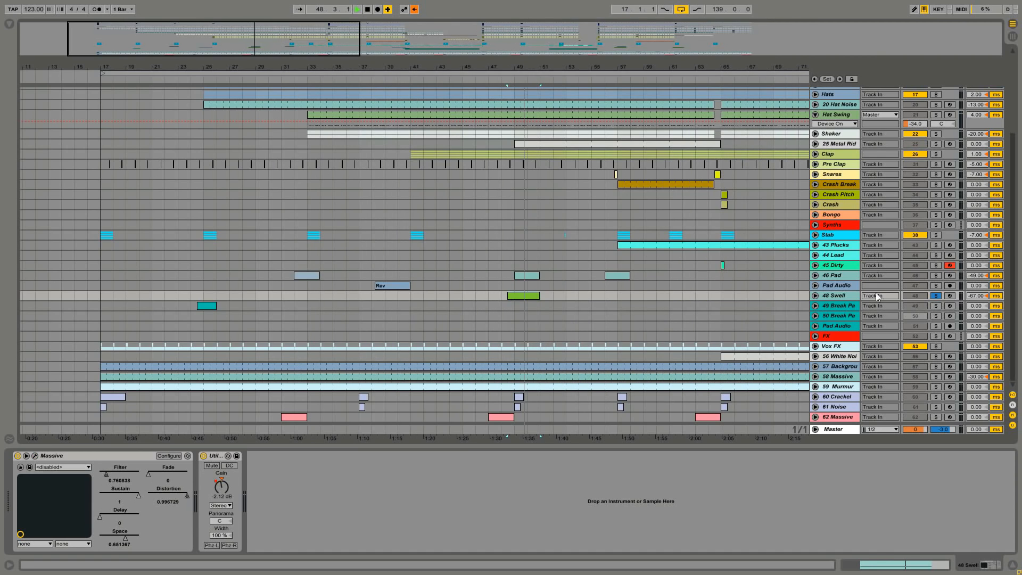
left_click(936, 286)
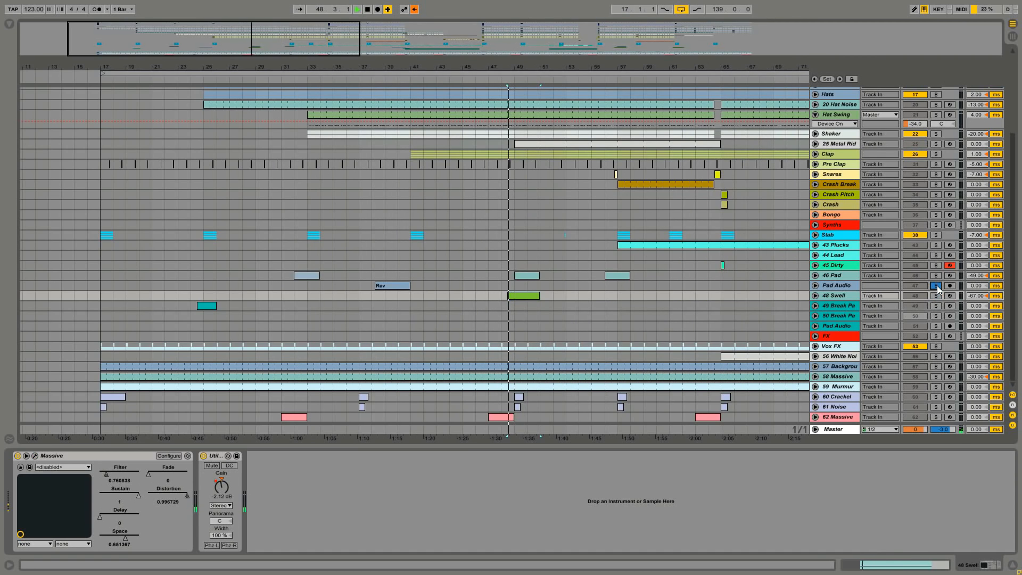
left_click(936, 296)
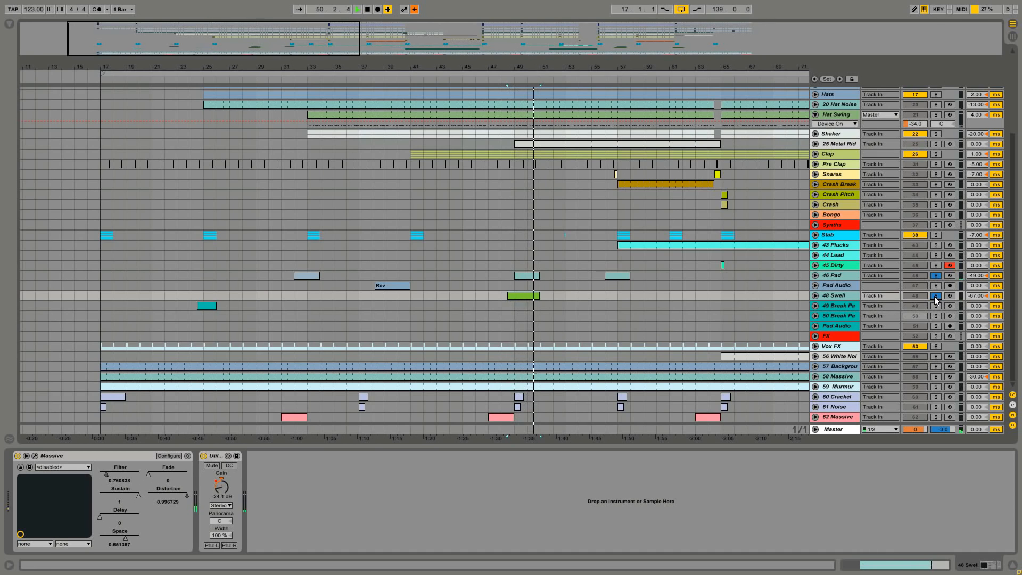
Solo the 50 Break Pad track and play its first clip from 81.1.1.
left_click_drag(520, 67, 216, 56)
left_click(356, 319)
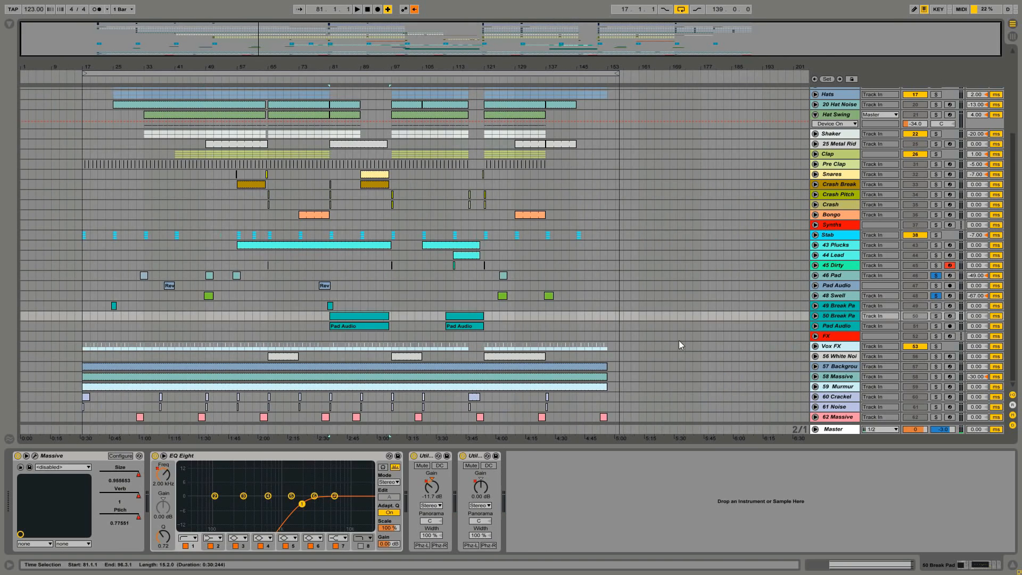
left_click(936, 316)
key("space")
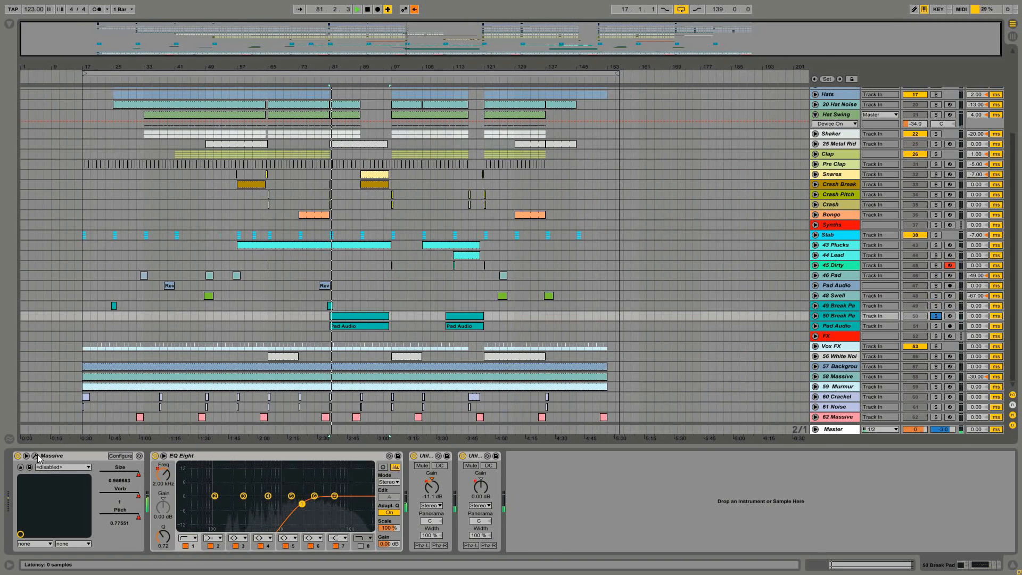
Open the Massive patch on 50 Break Pad and examine its oscillators, envelope 4 and macros while the clip plays.
left_click(36, 456)
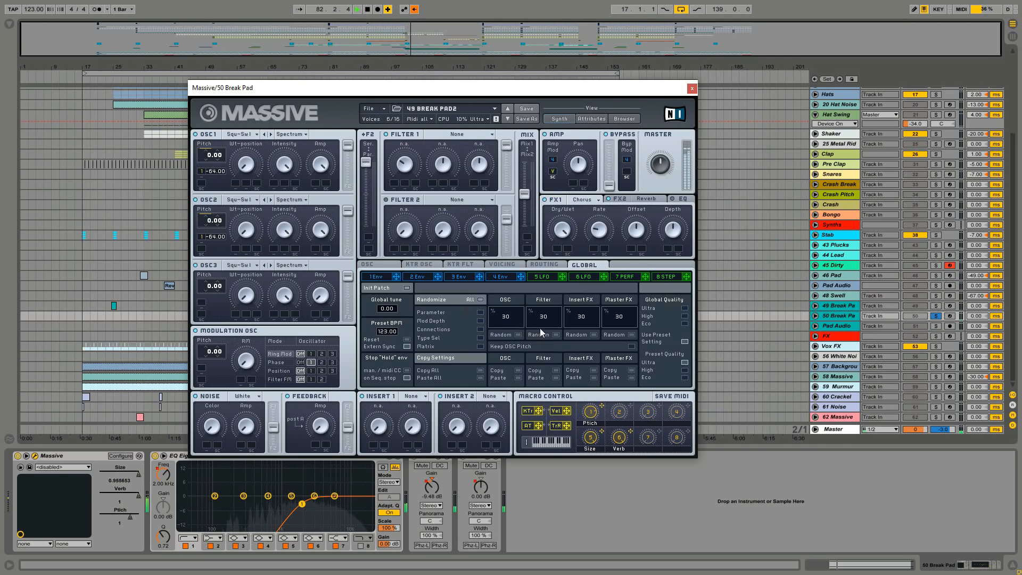
left_click(506, 276)
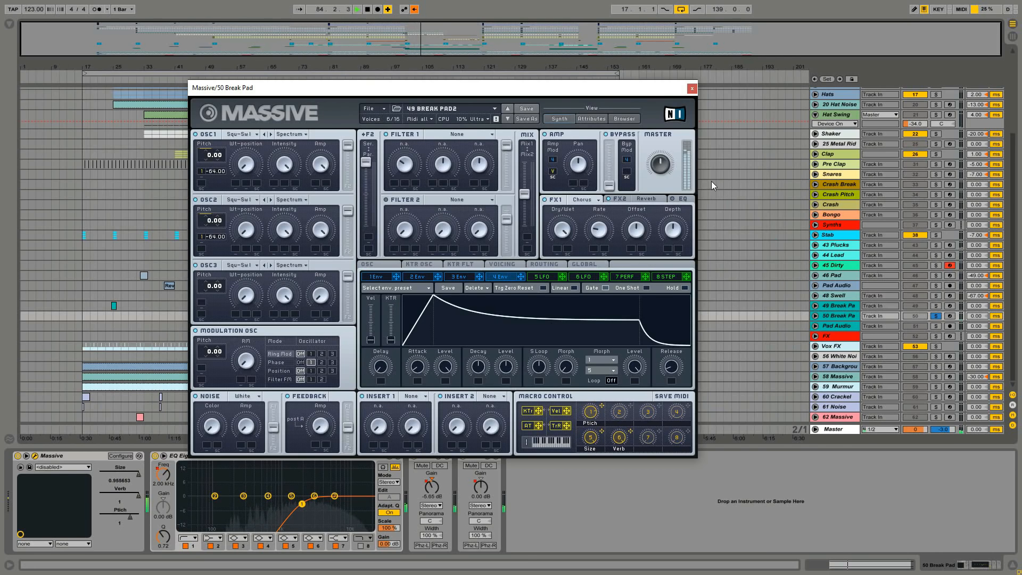
left_click(692, 88)
double_click(365, 315)
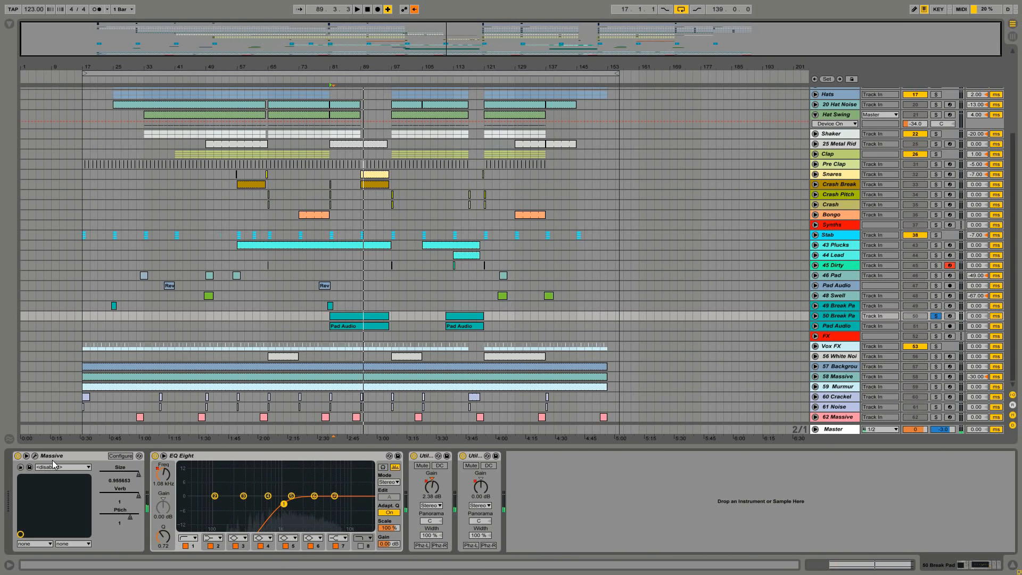
left_click(35, 456)
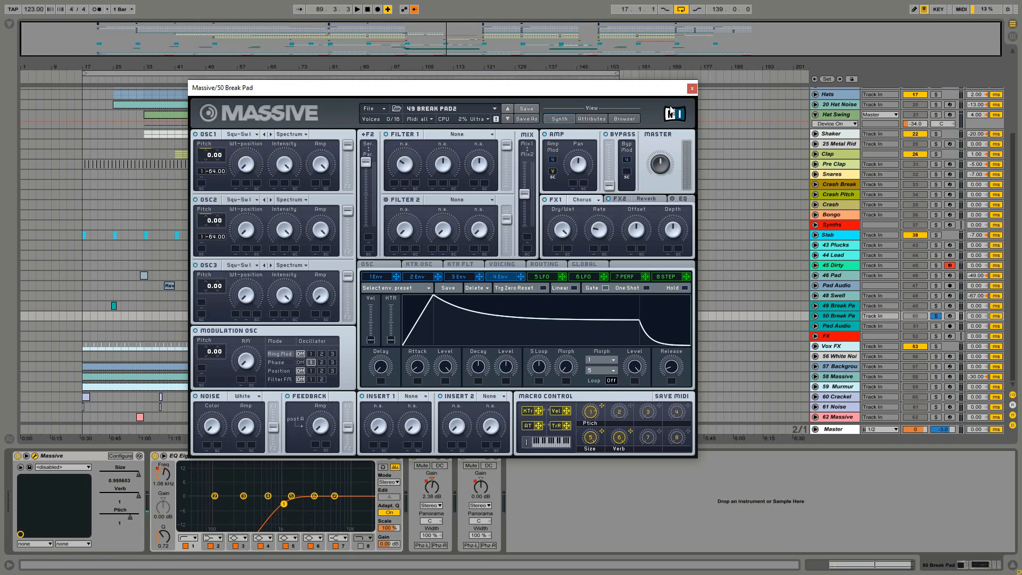
left_click(693, 89)
Open the 50 Break Pad clip's MIDI notes, move the top chord note down to C3 and select the F2 note.
double_click(363, 315)
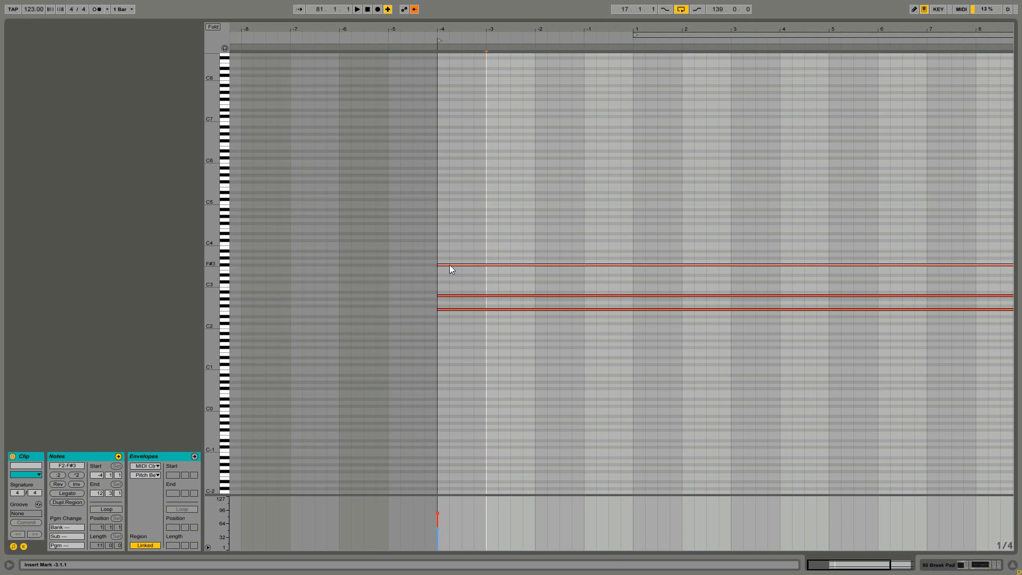
left_click_drag(449, 265, 450, 286)
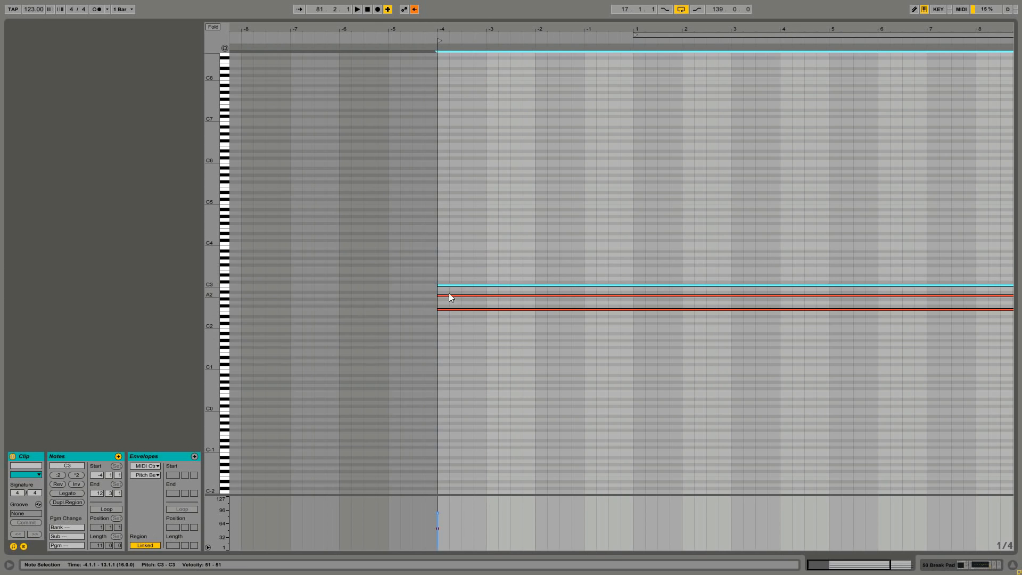
left_click(455, 310)
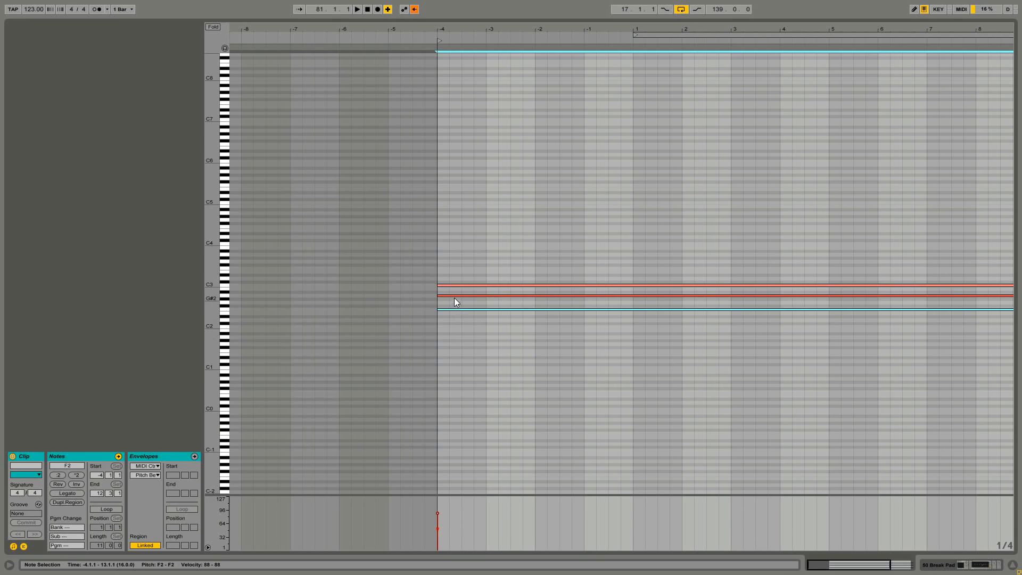
Move the top C3 note of the 50 Break Pad chord up to F#3 and play the clip from its start.
left_click(454, 296)
left_click(455, 286)
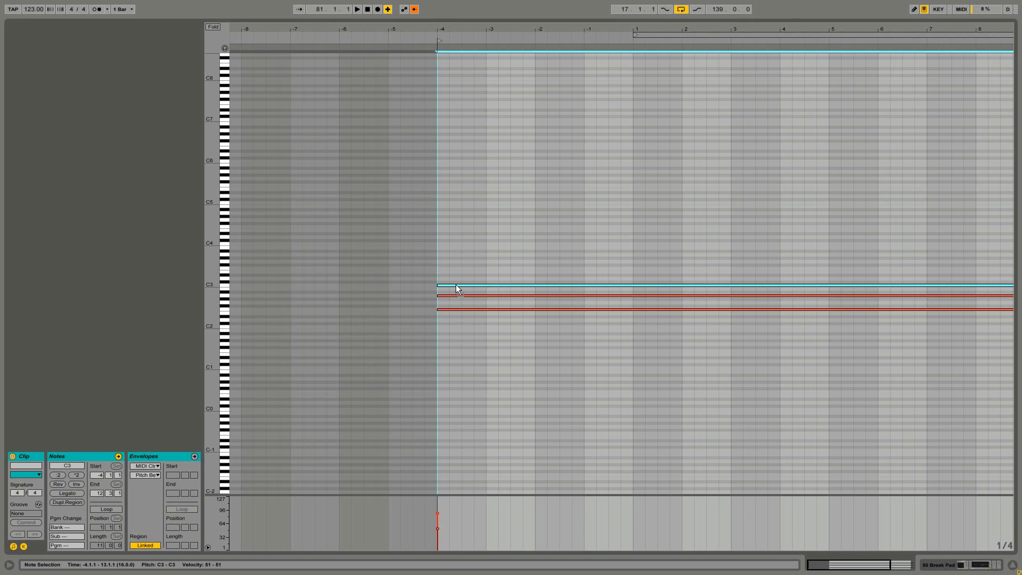
left_click_drag(456, 284, 458, 264)
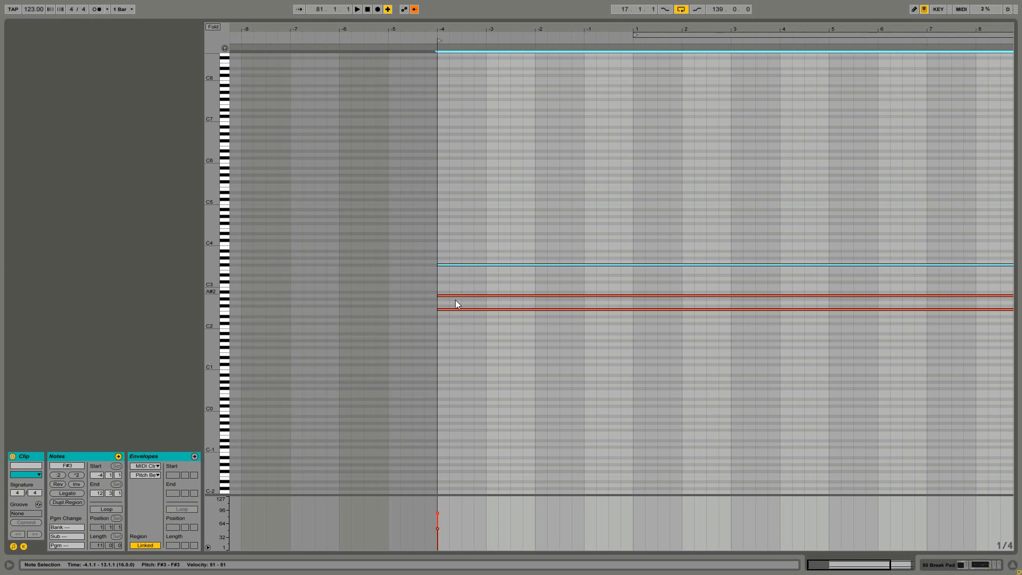
left_click(439, 286)
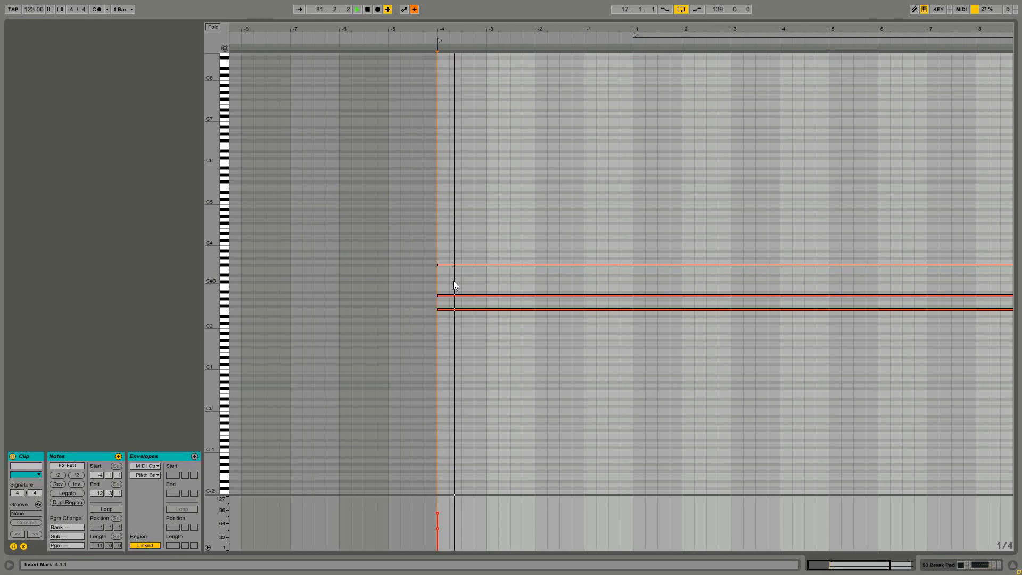
left_click(468, 265)
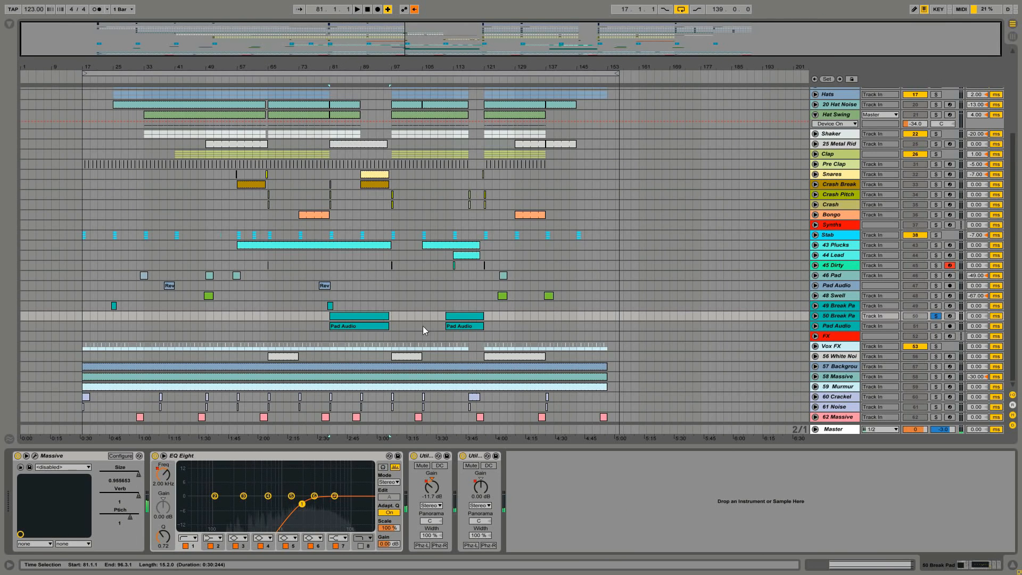
Reopen the Massive patch on the 50 Break Pad track and look through its modulation and voicing settings.
left_click(35, 457)
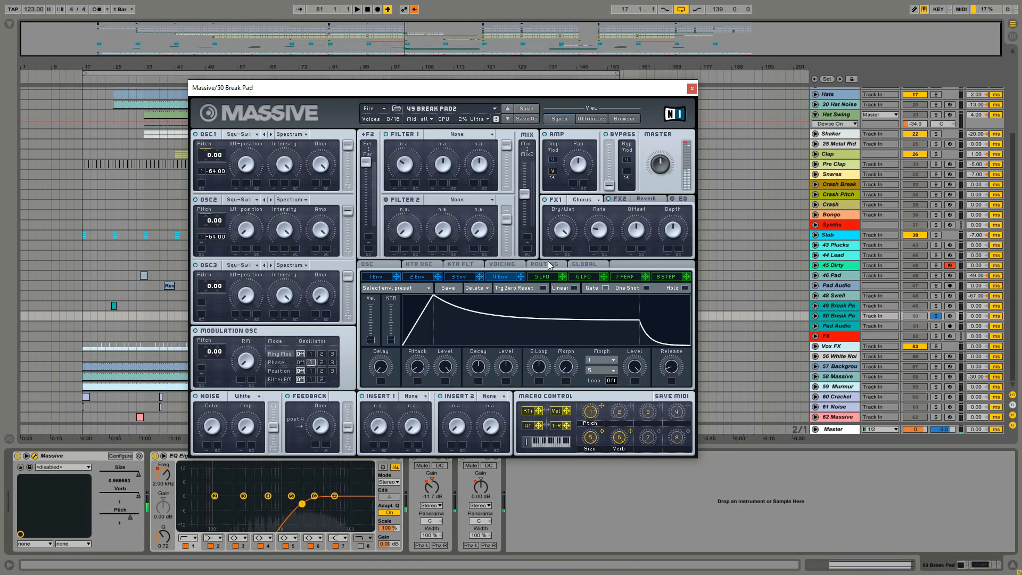
left_click(496, 263)
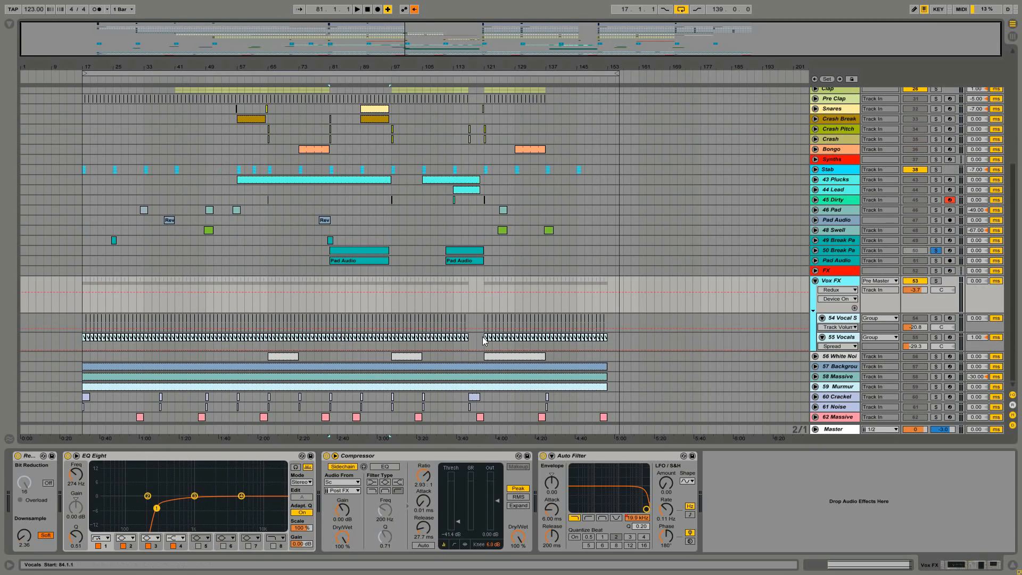
Solo the 54 Vocal Shots track in the Vox FX group and play it from bar 106.
left_click(853, 321)
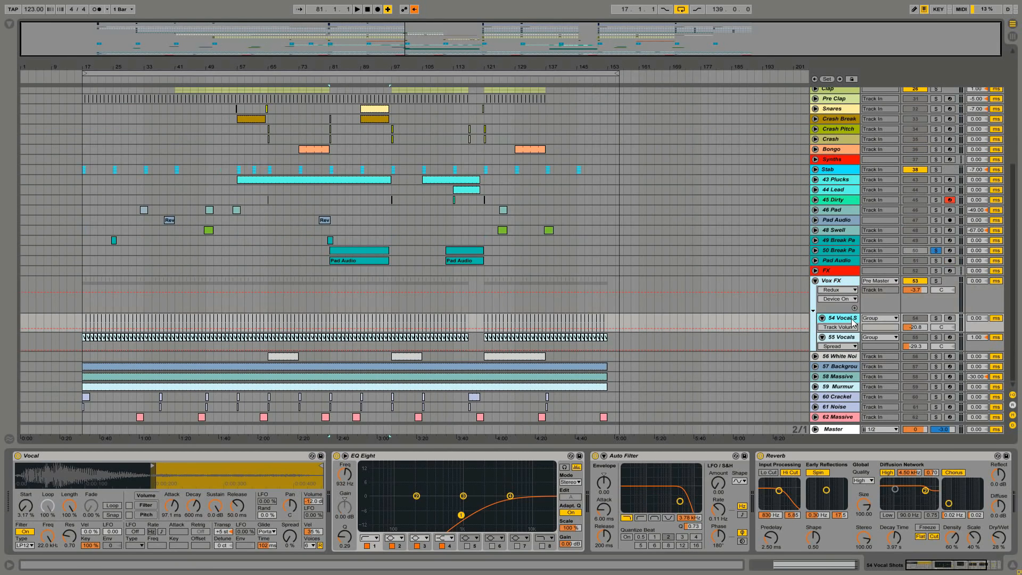
left_click(935, 318)
left_click(427, 322)
key("space")
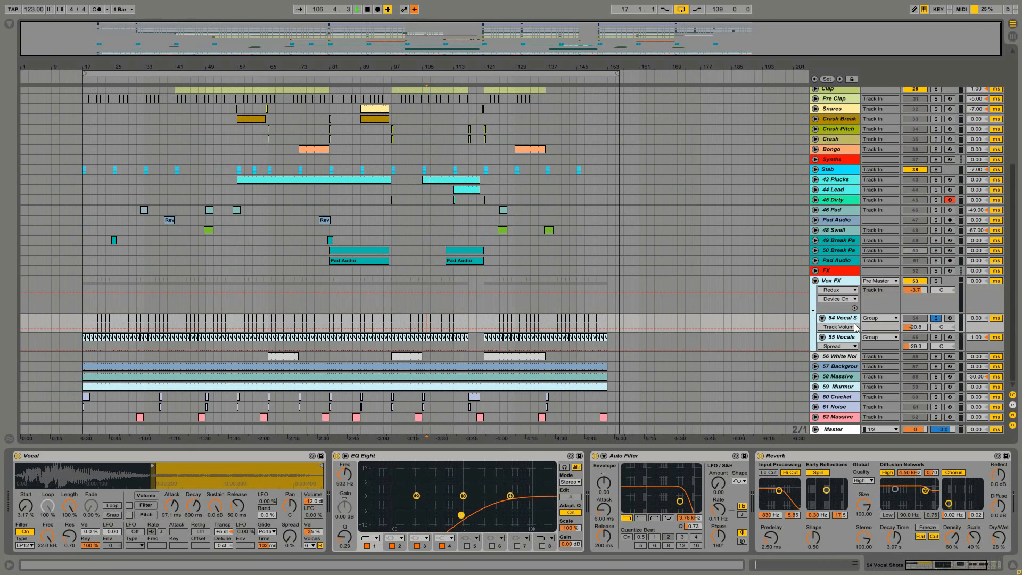
Solo the 55 Vocals track and examine its device chain from the sampler through to the Simple Delay and Utility.
left_click(936, 337)
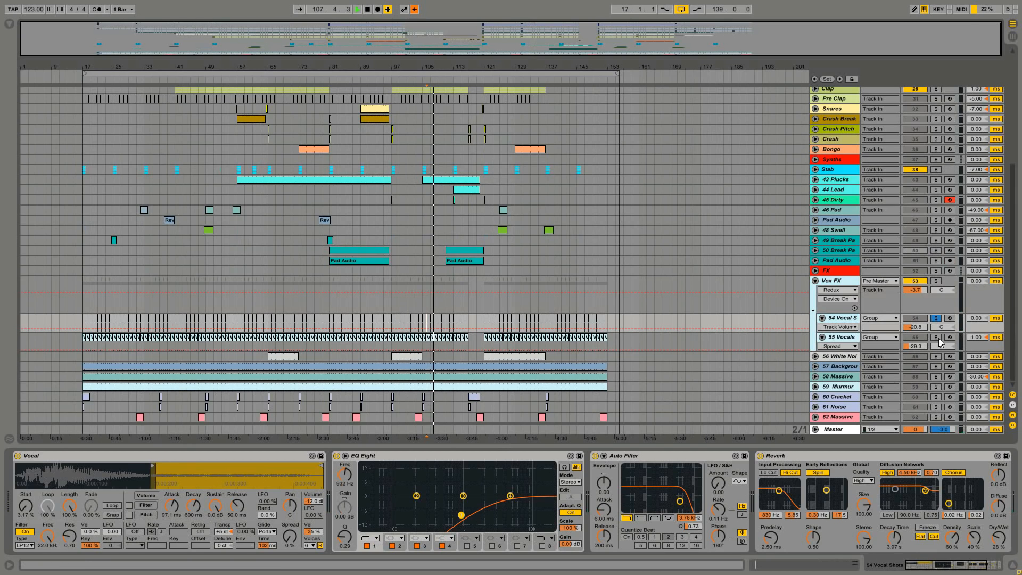
left_click(854, 343)
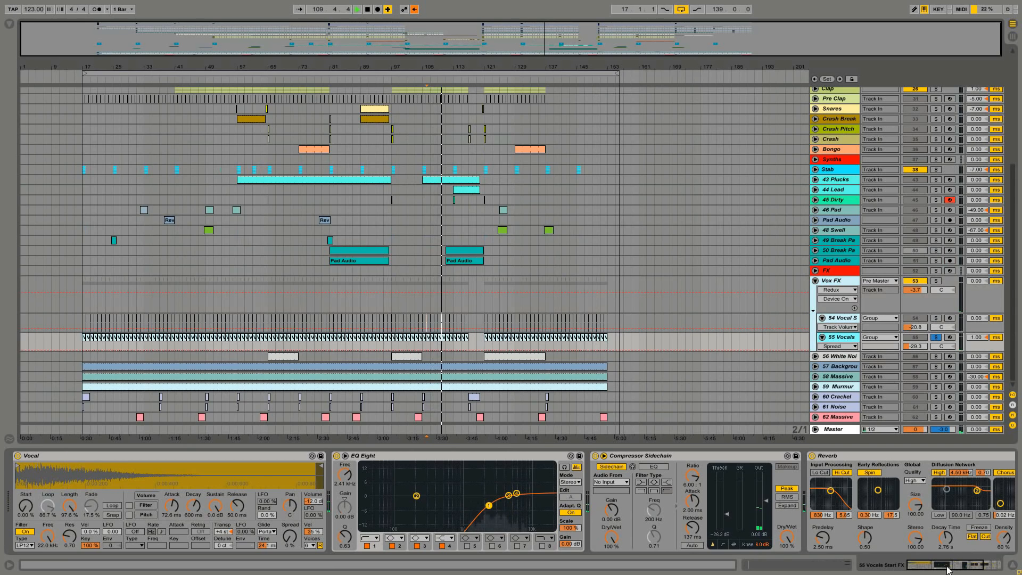
left_click_drag(956, 564, 980, 565)
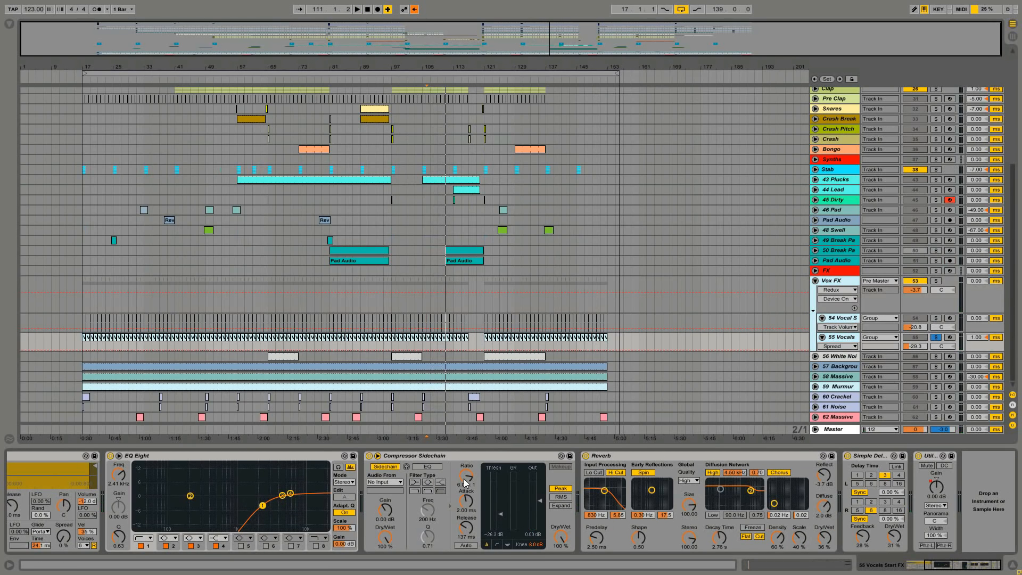
Solo the Vox FX group, play it with Redux bypassed and re-enabled to compare, and fold the group.
left_click(848, 287)
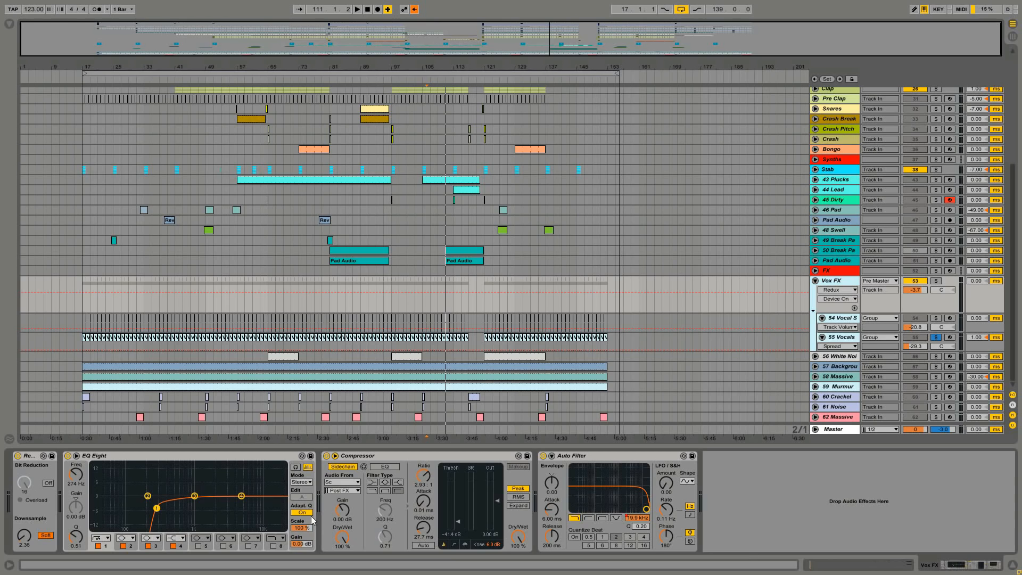
left_click(936, 280)
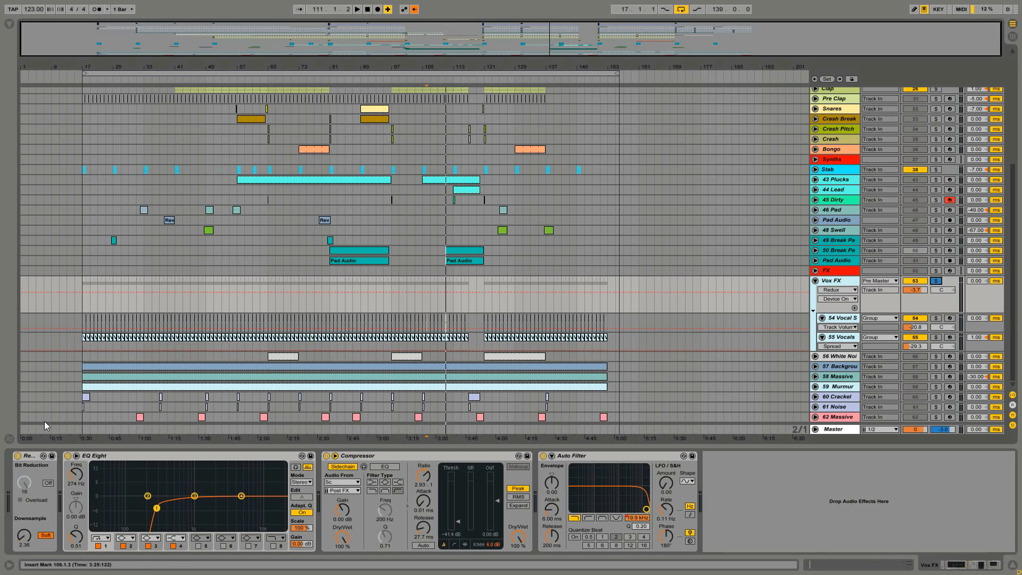
left_click(18, 456)
key("space")
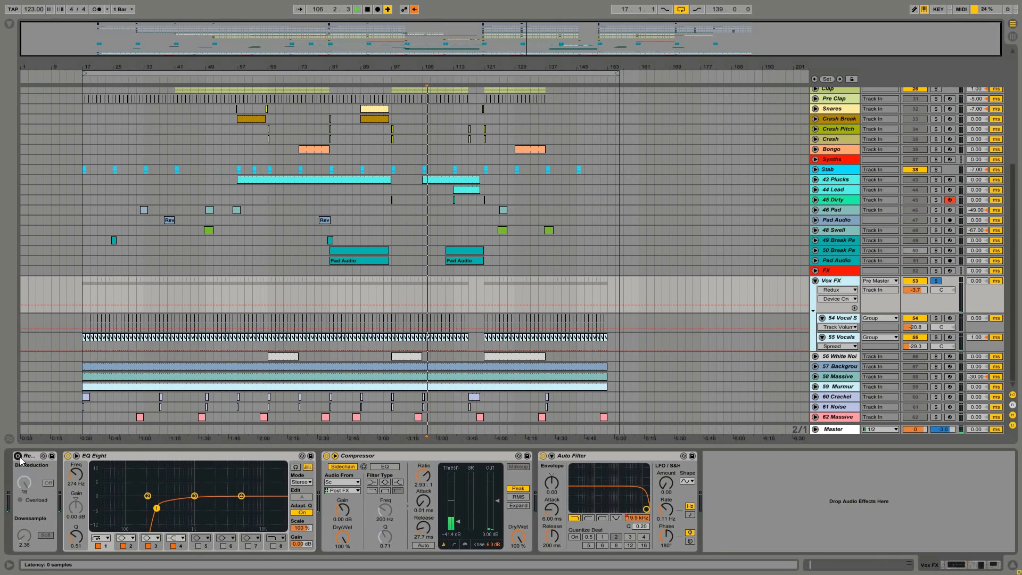
left_click(18, 456)
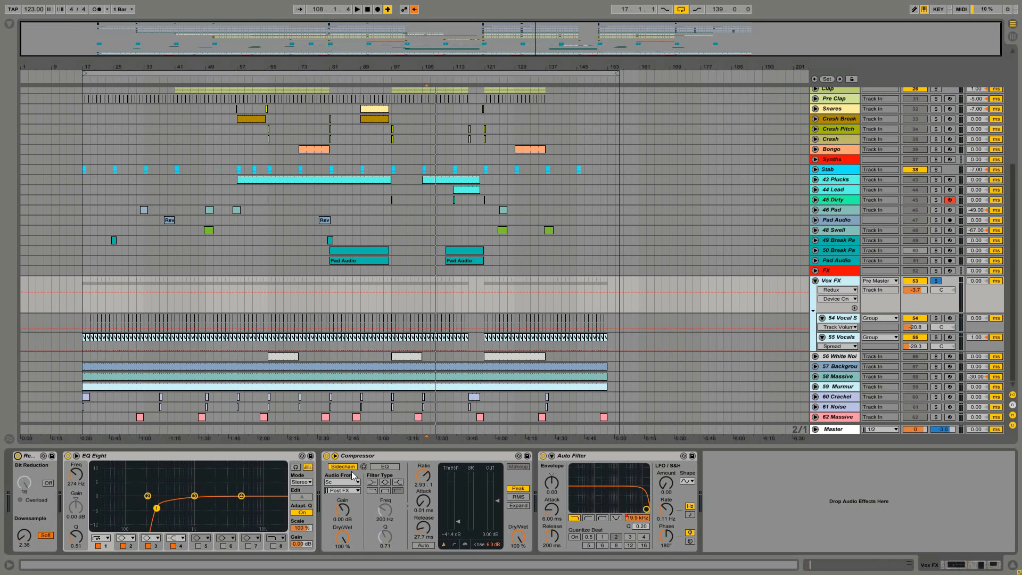
left_click(815, 280)
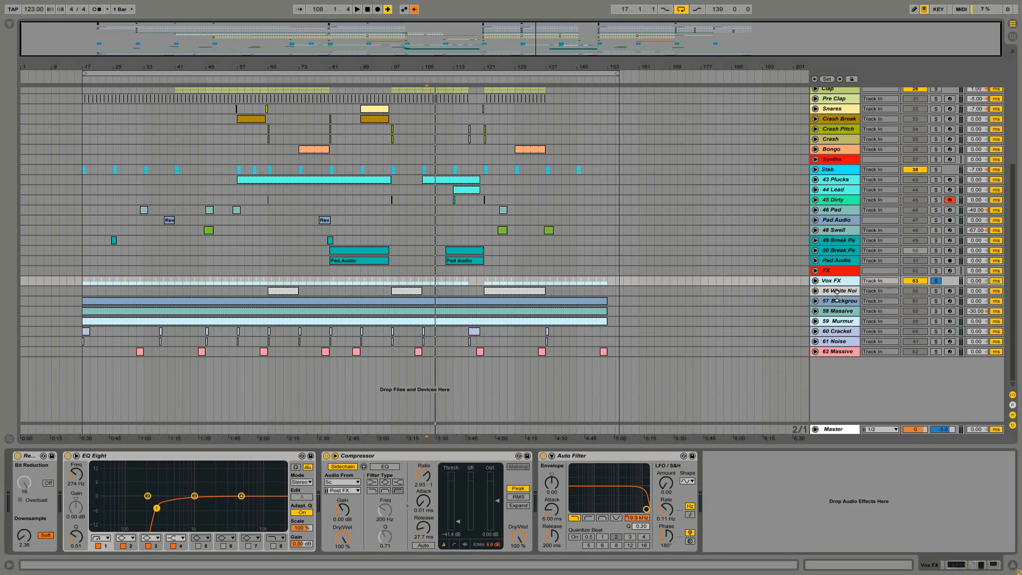
Solo and play the 56 White Noise track's last clip, and inspect the noise section of its Massive patch.
left_click(840, 295)
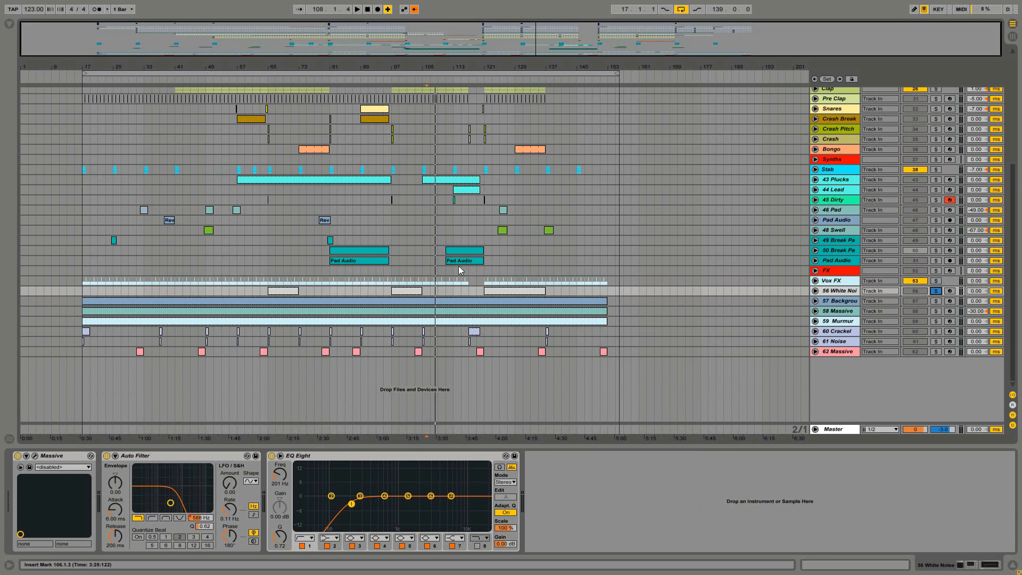
key("space")
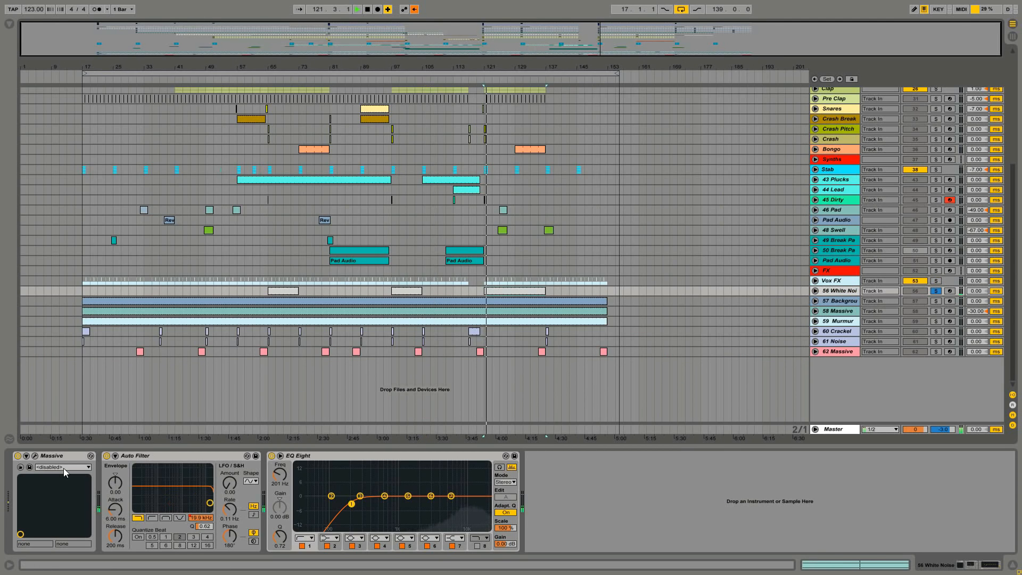
left_click(35, 456)
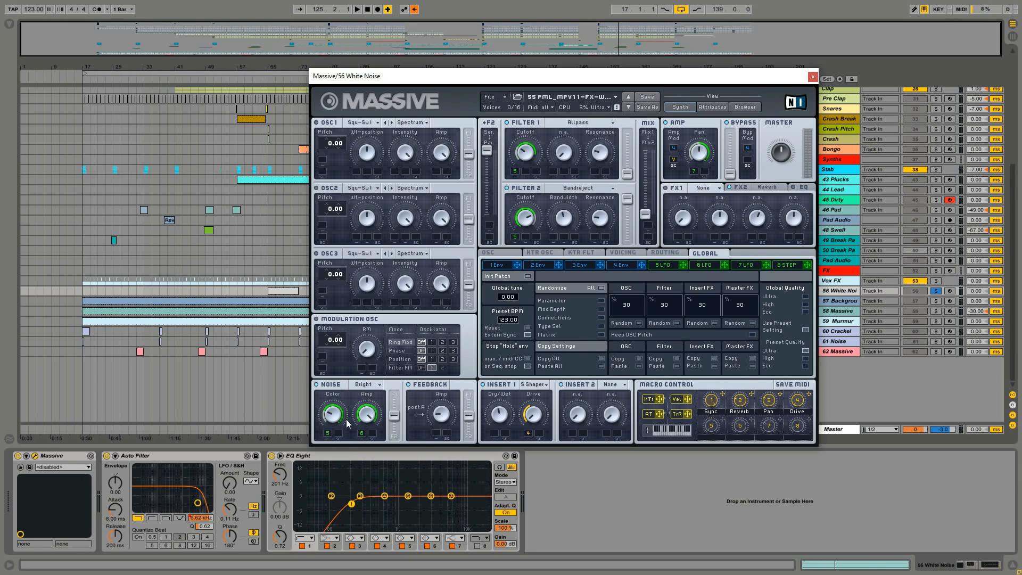
left_click(812, 77)
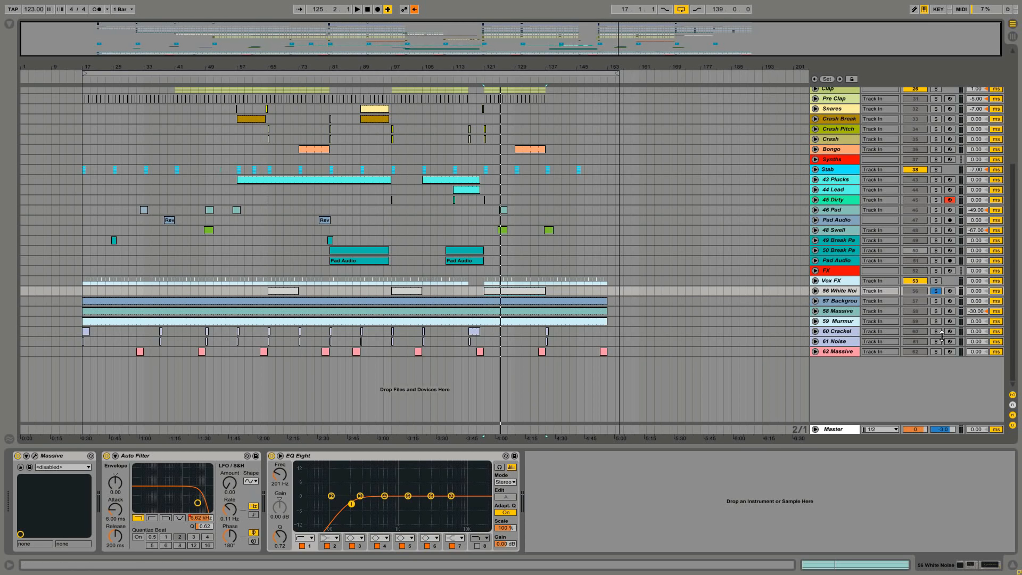
Solo the 57 Background Atmo Noise track and play it from bar 121.
left_click(841, 303)
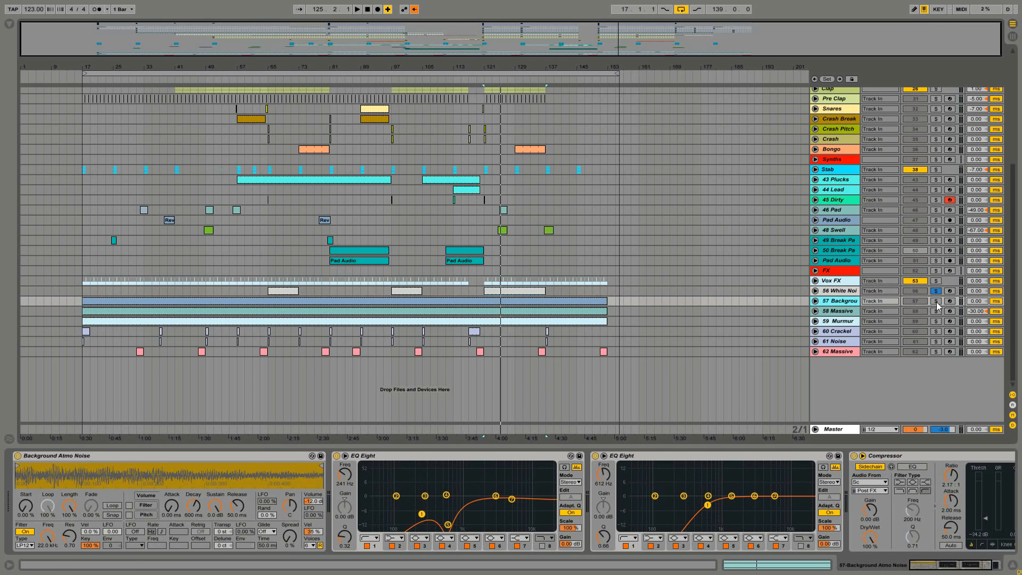
left_click(936, 301)
key("space")
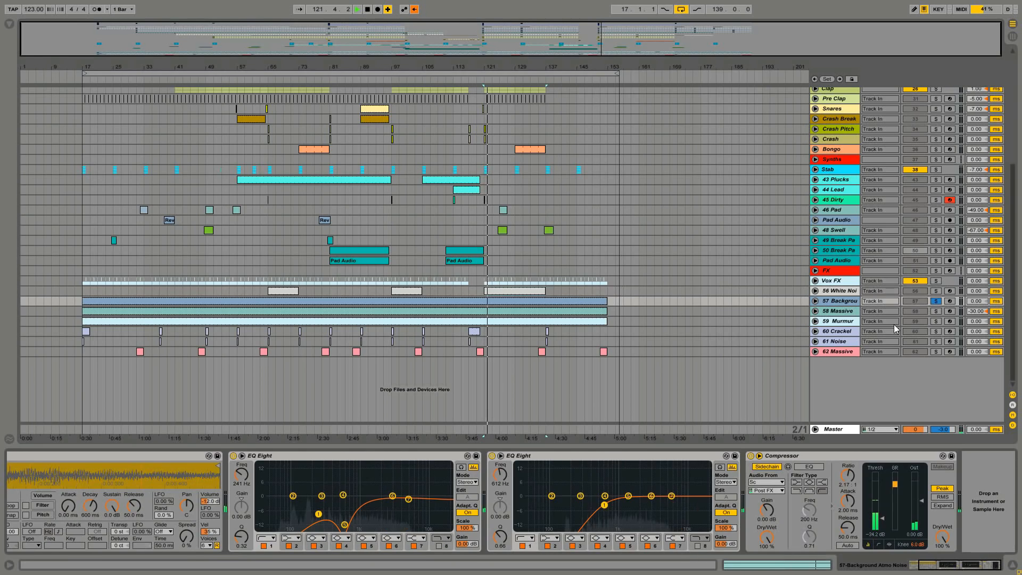
Solo the 58 Massive track and play it to hear its sidechained texture.
left_click(938, 314)
left_click(937, 312)
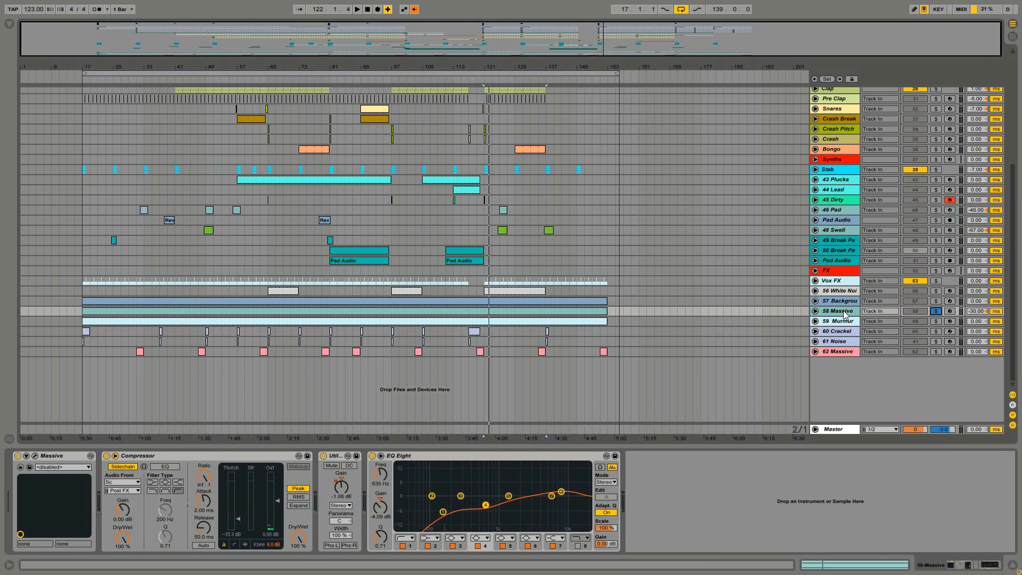
key("space")
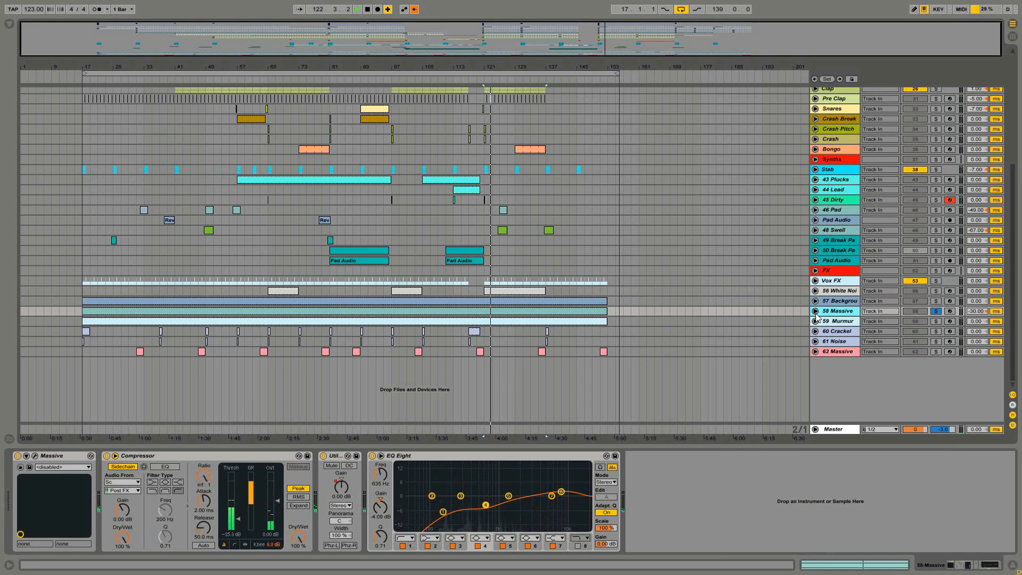
Solo and unfold the 59 Murmur track and play it from 121.1.1.
left_click(842, 323)
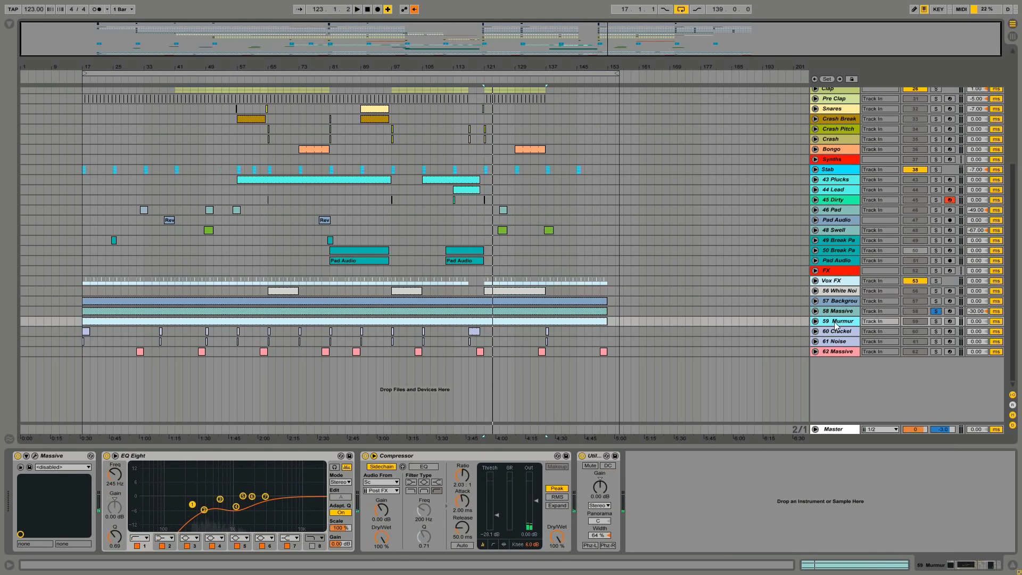
left_click(936, 321)
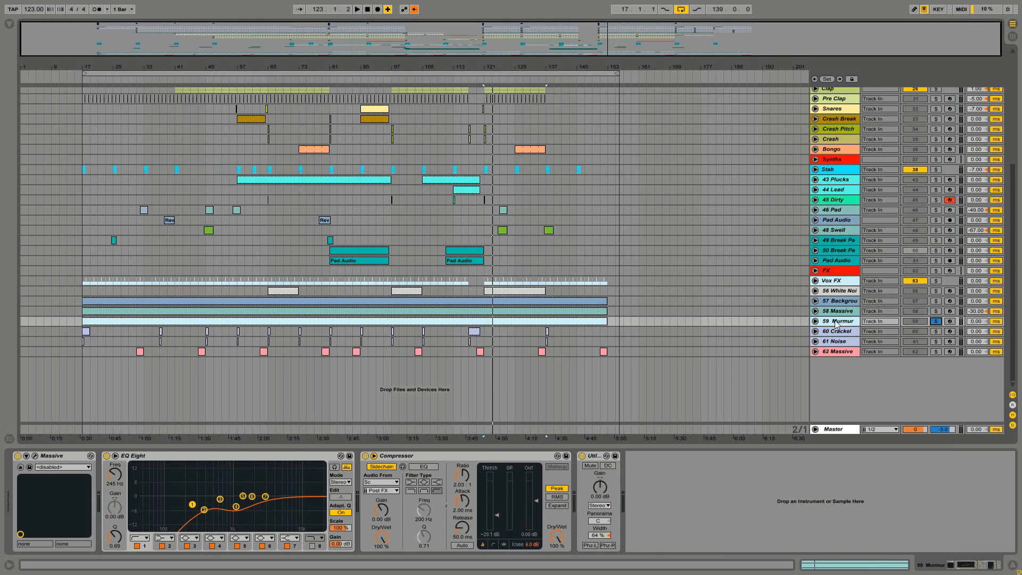
left_click(815, 321)
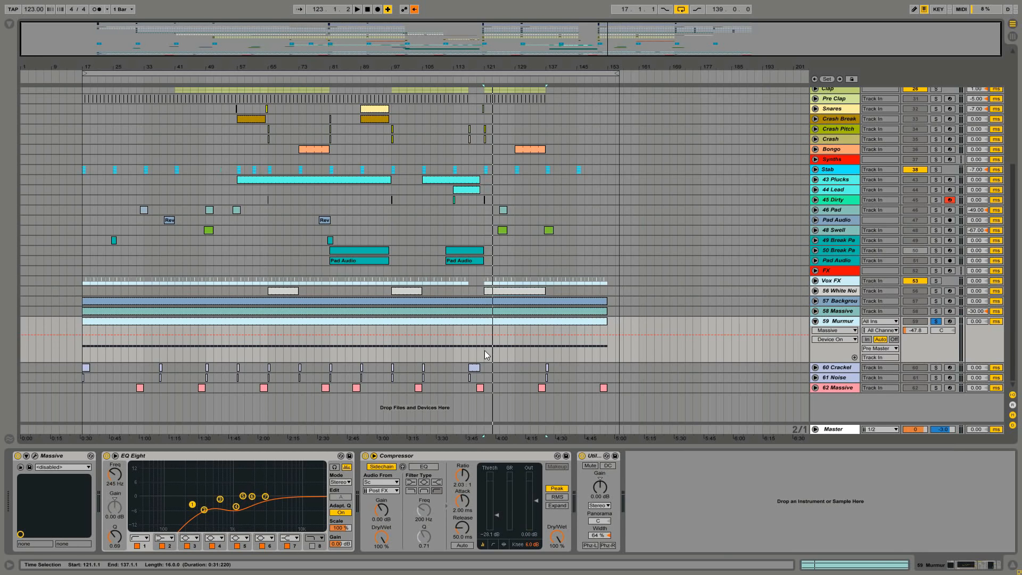
key("space")
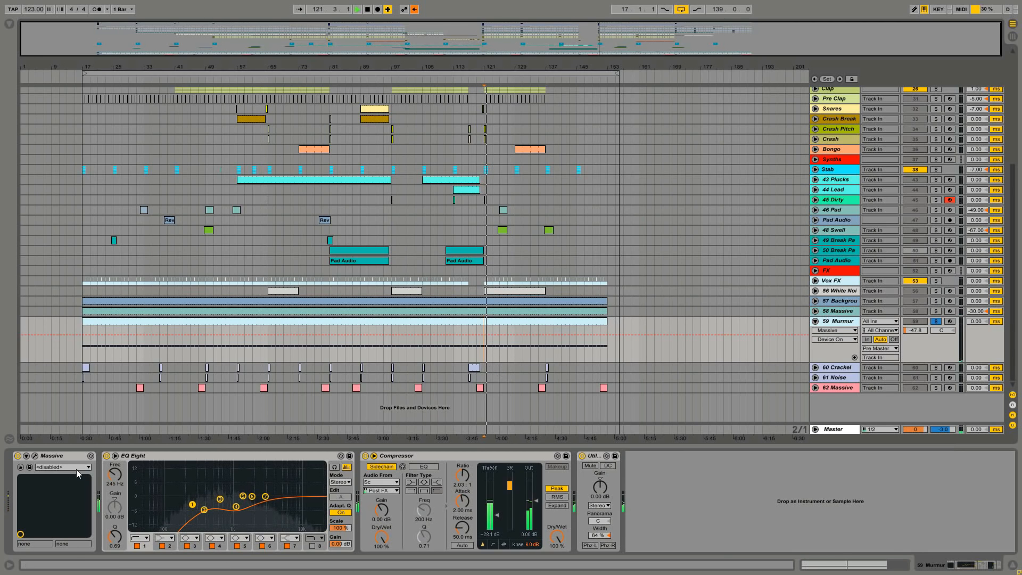
Examine the 59 Murmur Massive patch, including the modulation oscillator's Phase setting and Phase macro during playback, and fold the track.
left_click(35, 455)
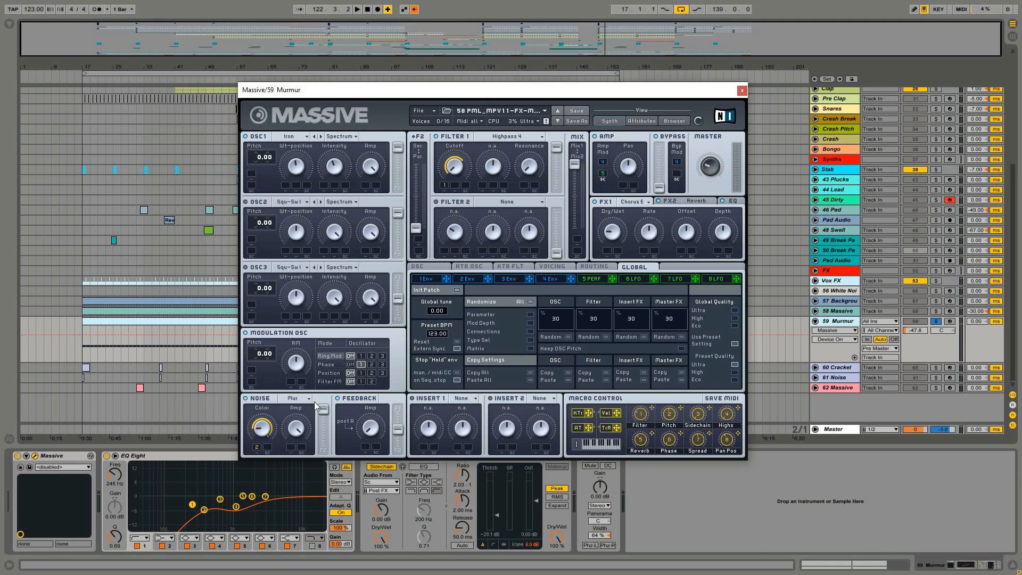
left_click(326, 364)
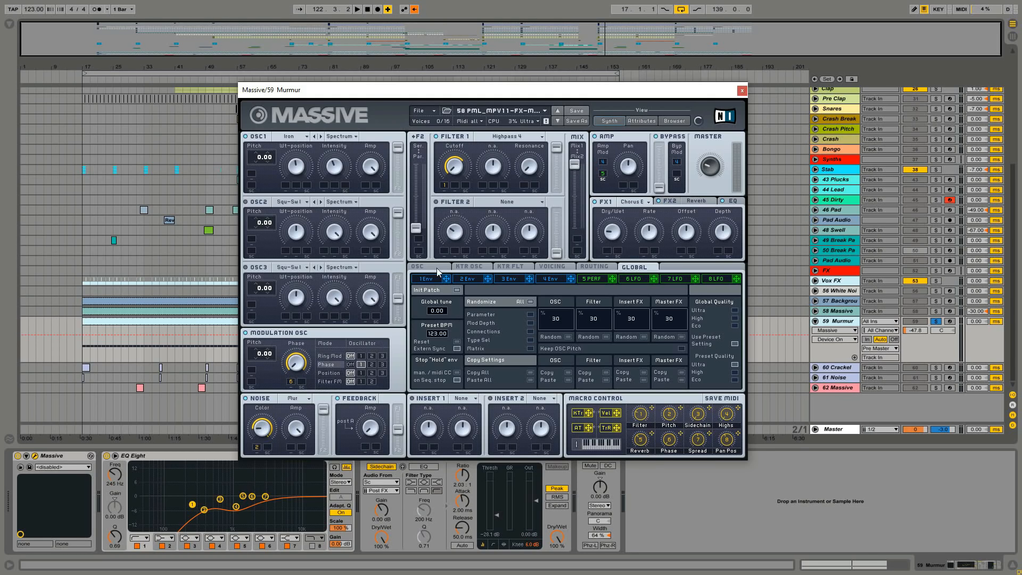
left_click(670, 442)
key("space")
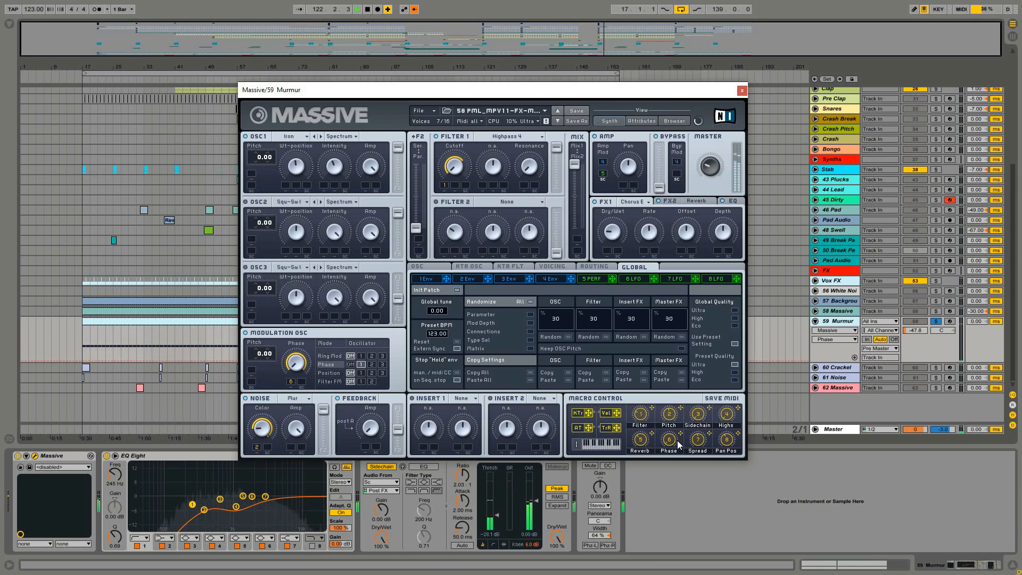
key("space")
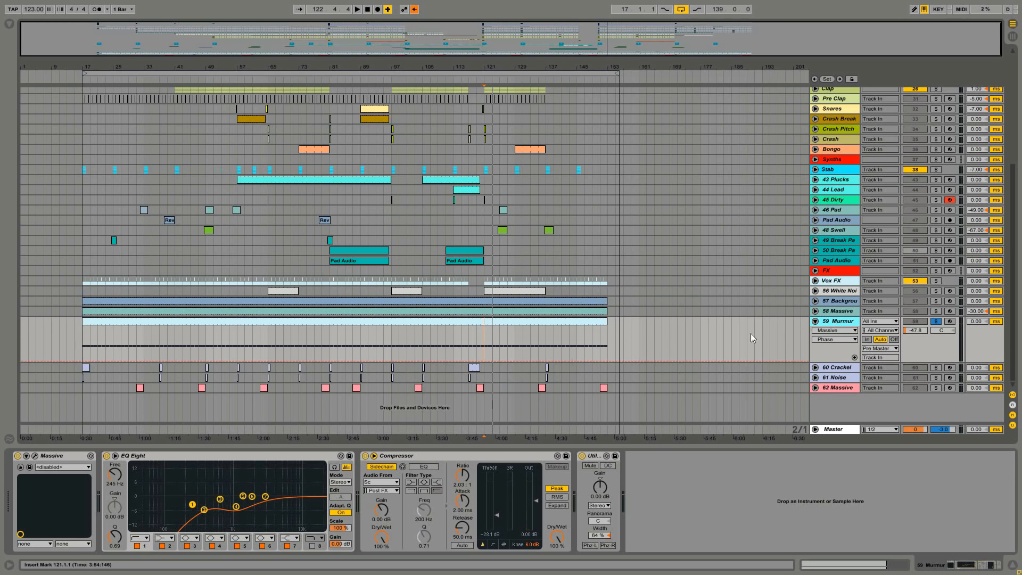
left_click(816, 321)
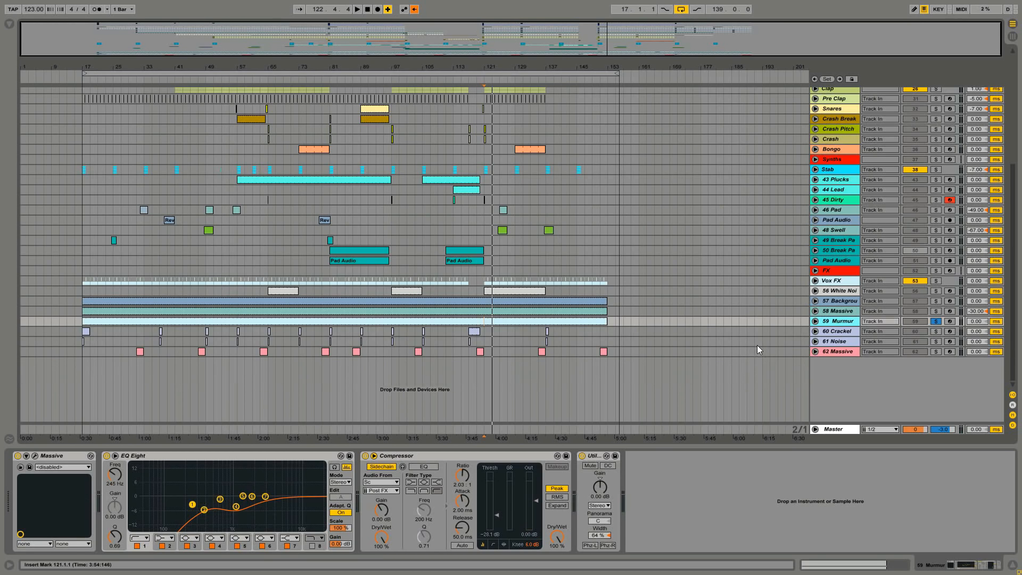
Solo and play the 60 Crackel track's clip near bar 117 and open its Massive patch.
left_click(852, 332)
left_click(936, 331)
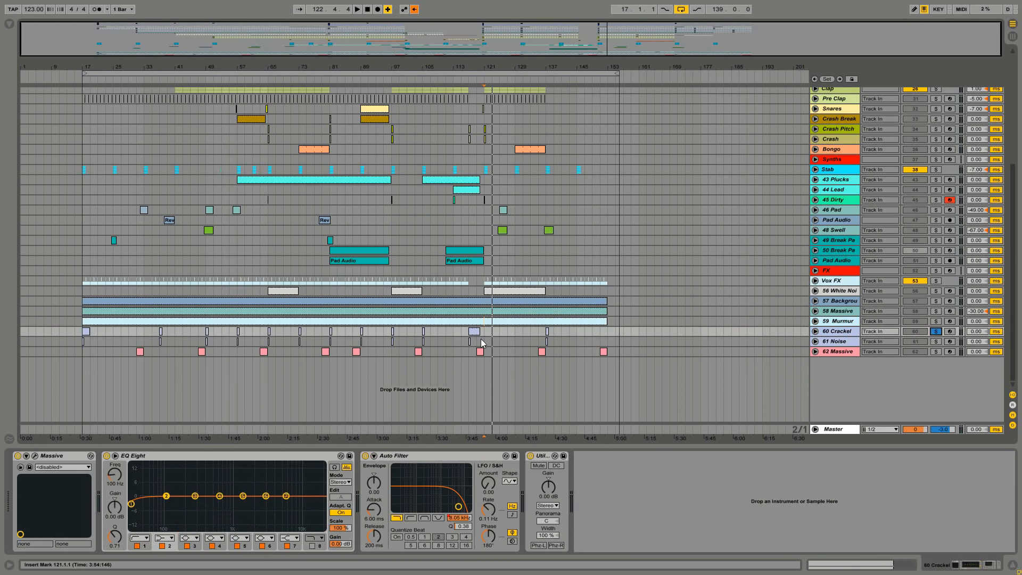
key("space")
left_click(35, 456)
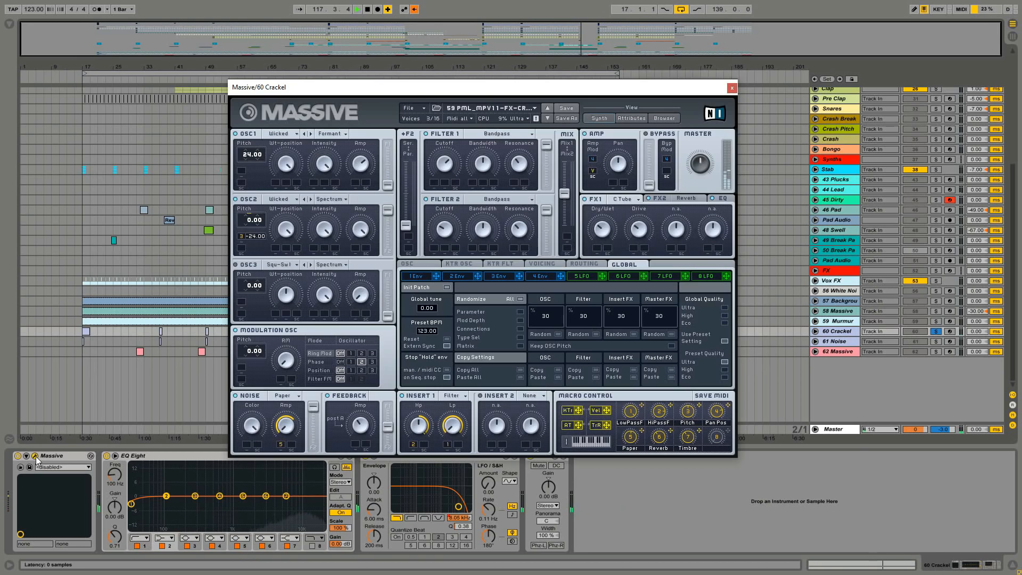
Review the 60 Crackel track's Massive patch and macros, close it, and replay the clip near bar 117.
key("space")
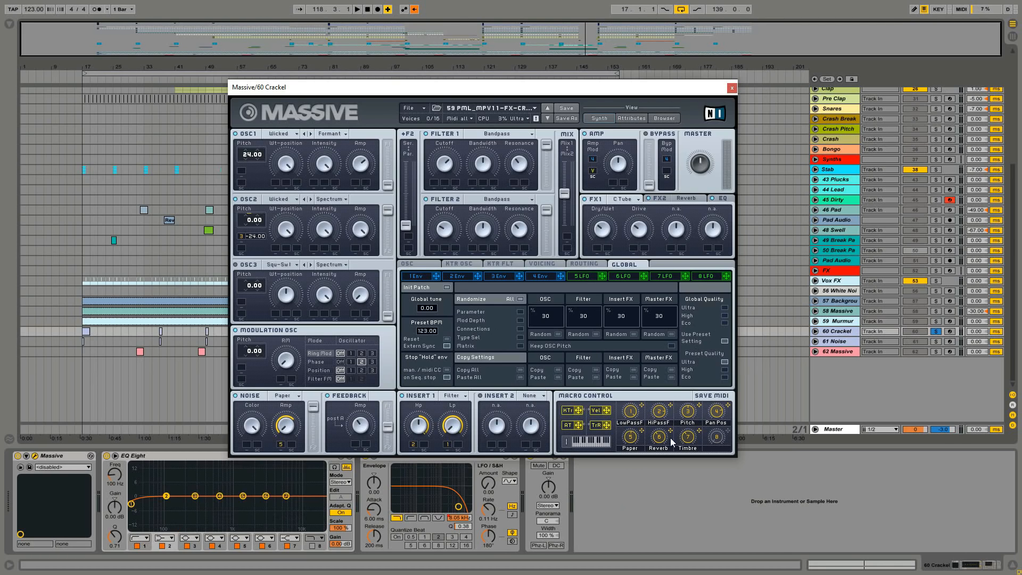
left_click(733, 89)
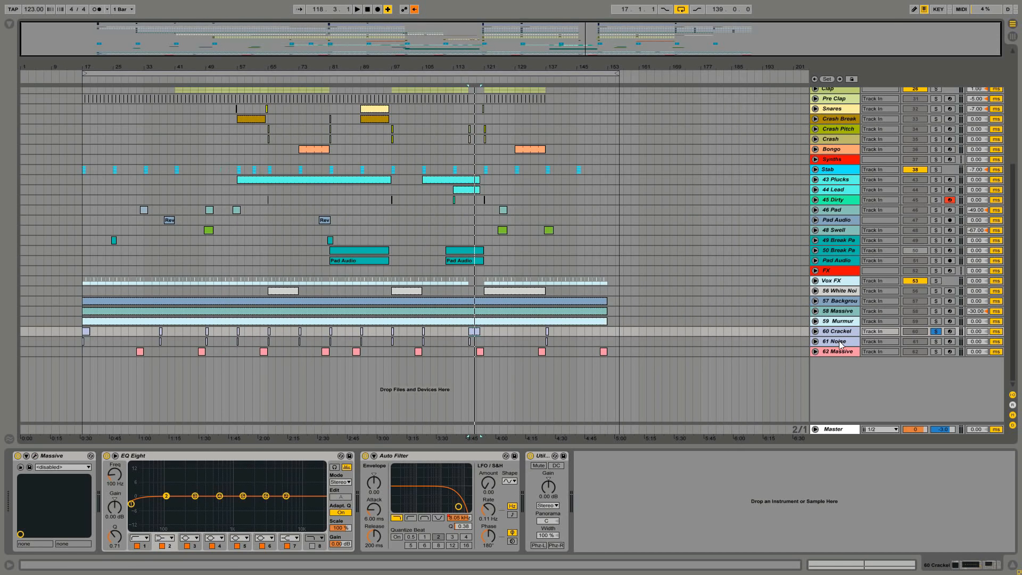
key("space")
key("space")
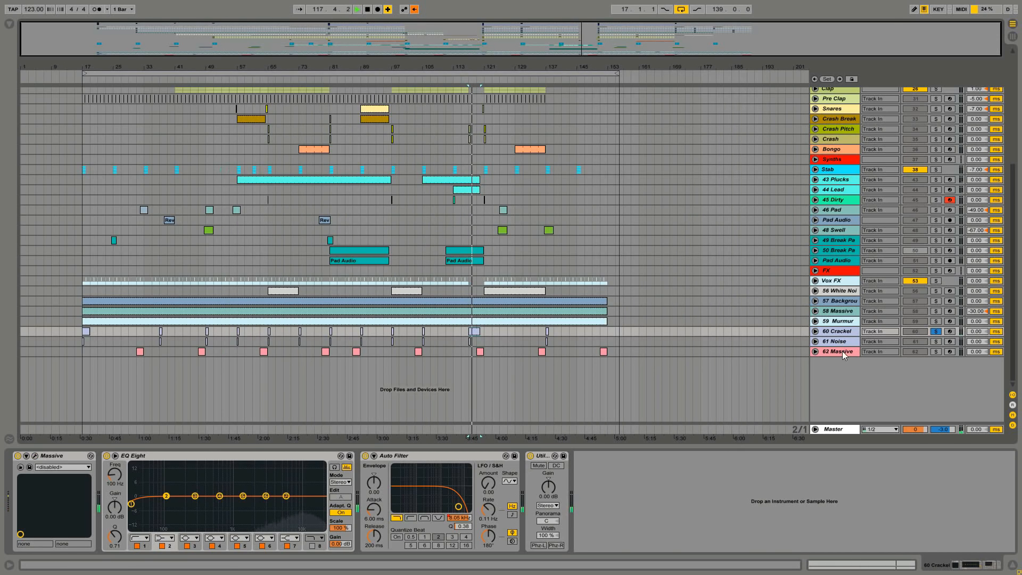
Solo and unfold the 62 Massive track and play its clip from 119.1.1.
left_click(839, 351)
left_click(936, 352)
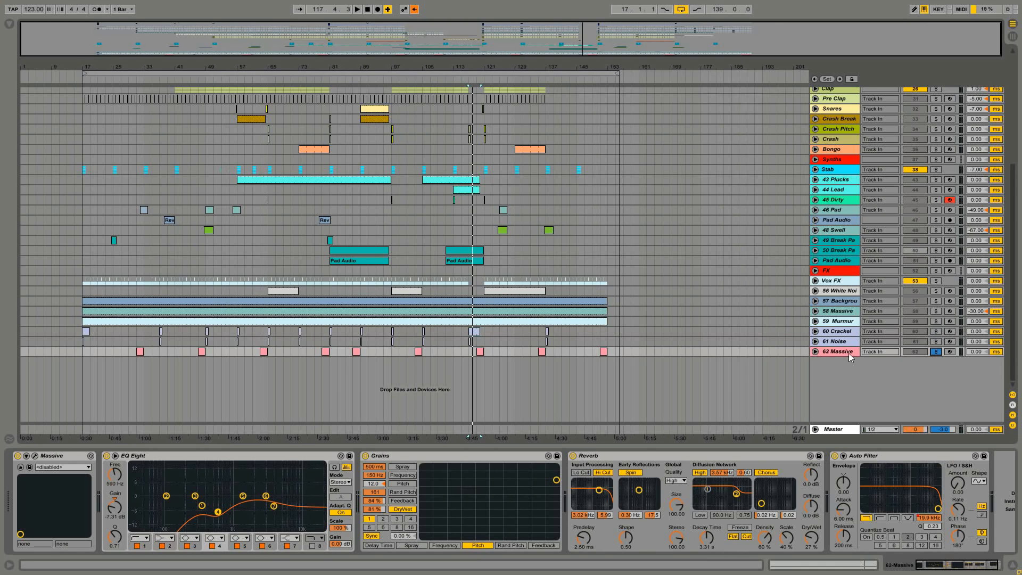
left_click(478, 352)
left_click(816, 351)
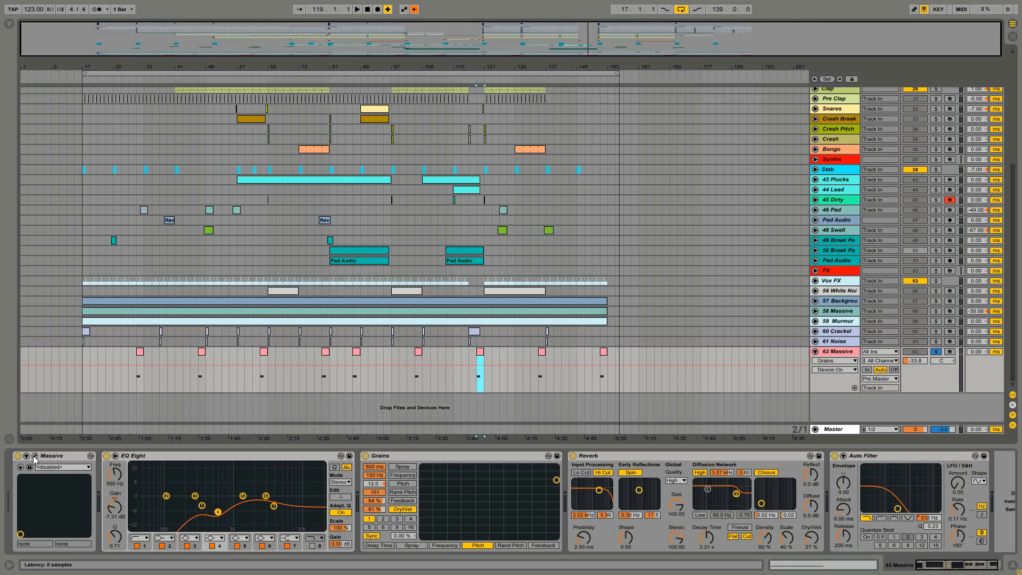
key("space")
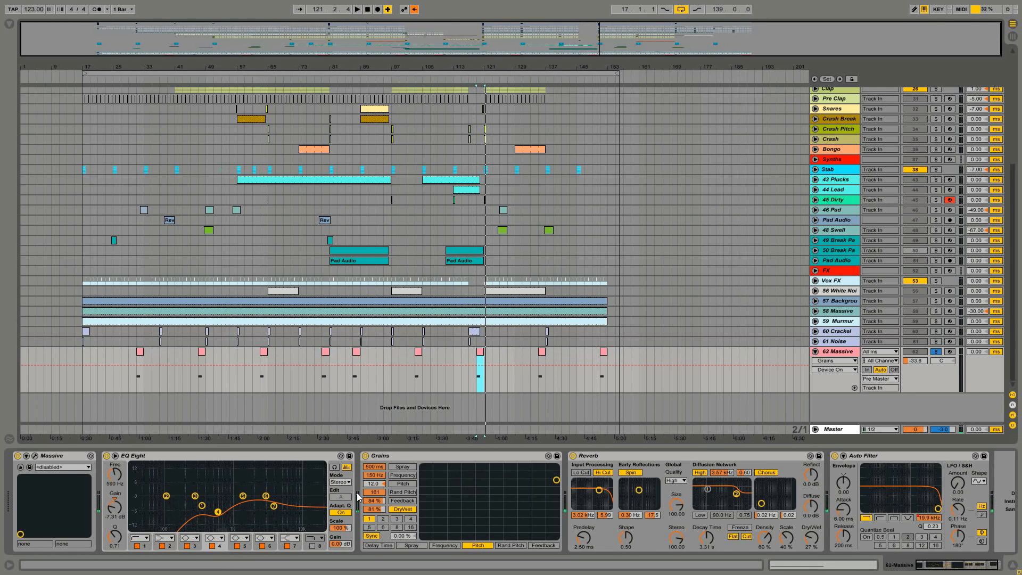
Bypass the Grains device on the 62 Massive track and view the track's Massive patch with playback stopped.
left_click(366, 457)
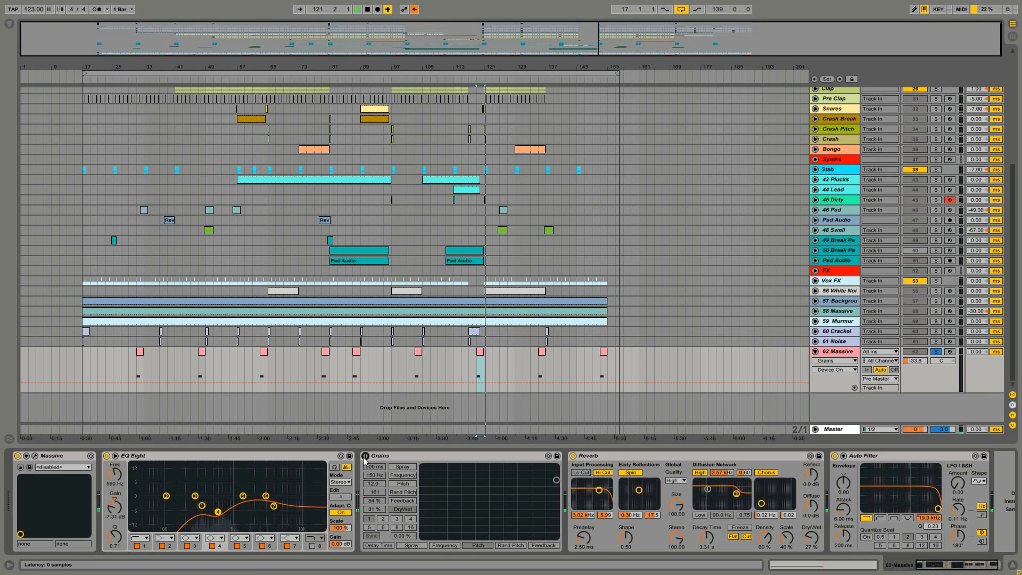
key("space")
left_click(35, 457)
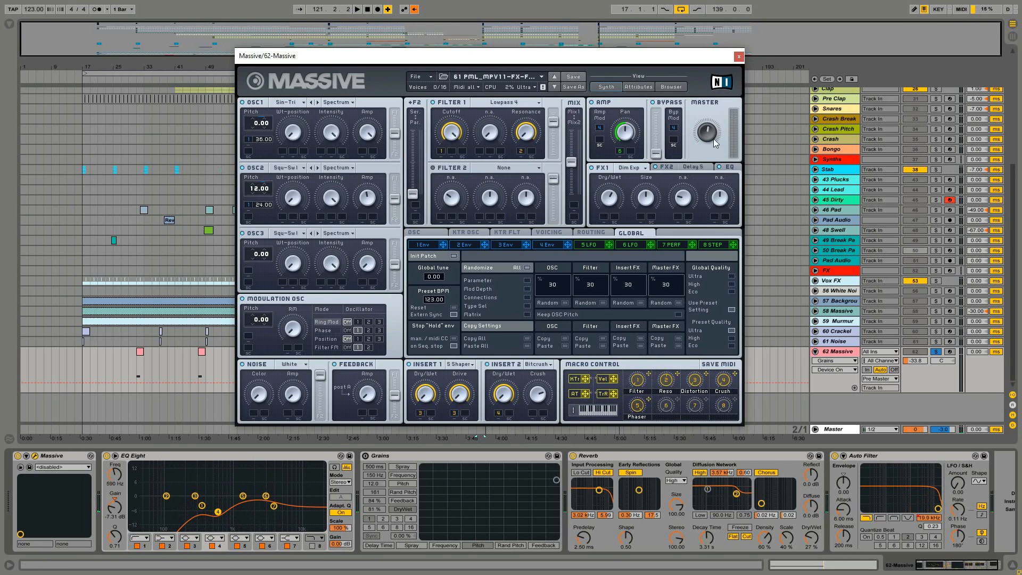
left_click(739, 56)
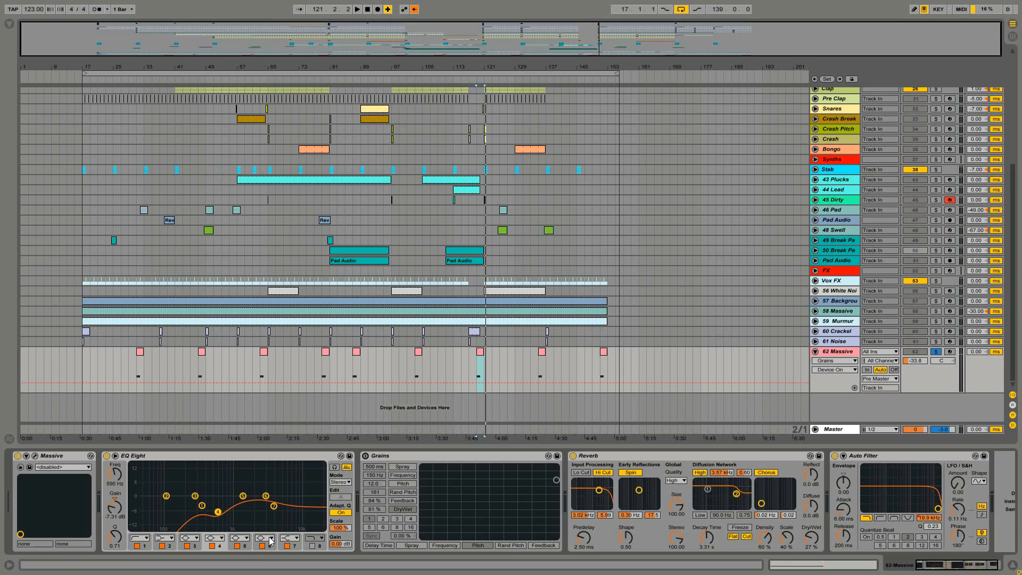
Switch the Grains device back on and set its DryWet to 53 % while playing the 62 Massive clip.
left_click(366, 457)
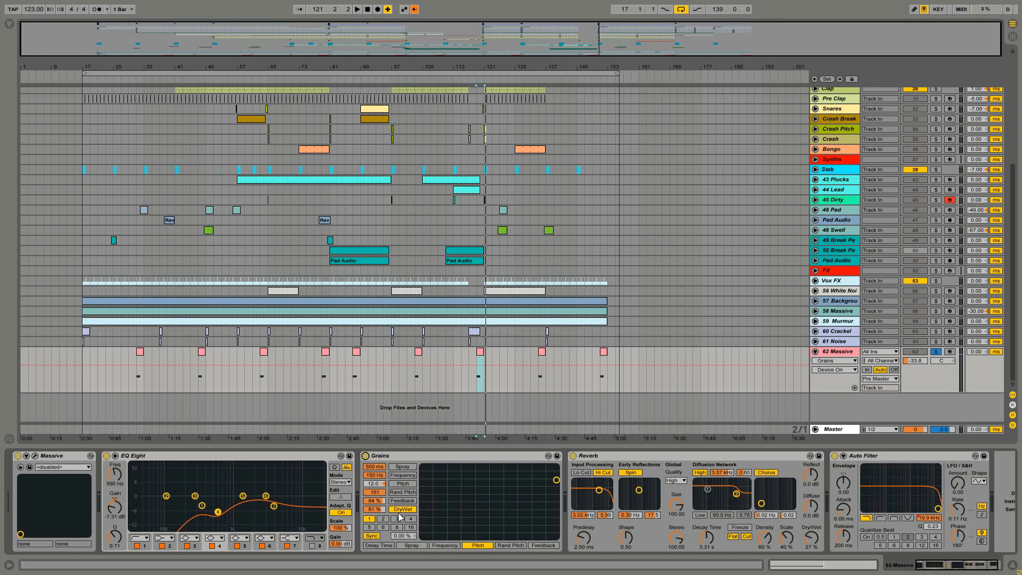
left_click_drag(379, 509, 379, 529)
key("space")
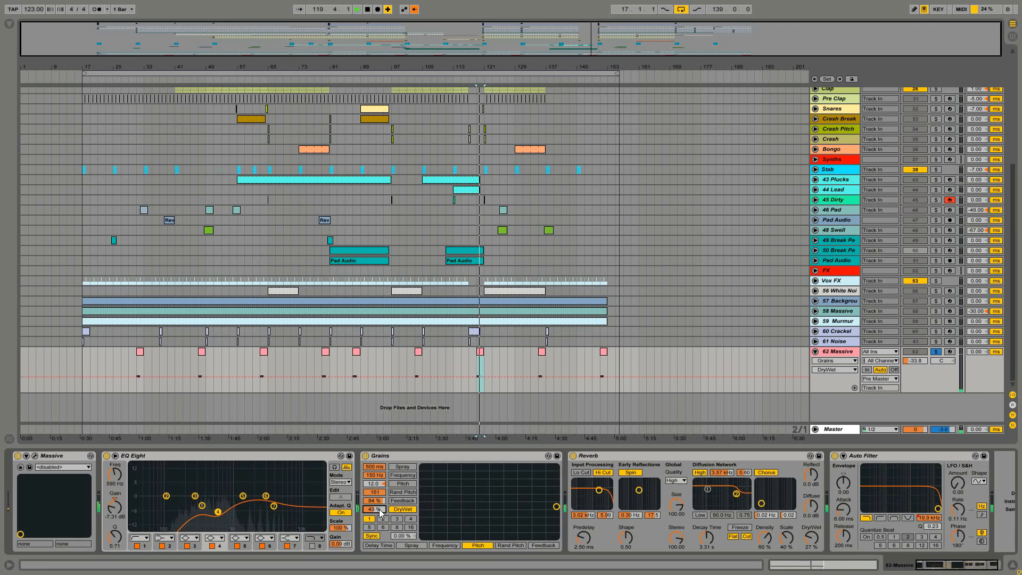
mouse_move(380, 510)
left_mouse_down()
mouse_move(380, 478)
mouse_move(380, 536)
mouse_move(380, 508)
left_mouse_up()
key("space")
key("space")
key("space")
key("space")
key("space")
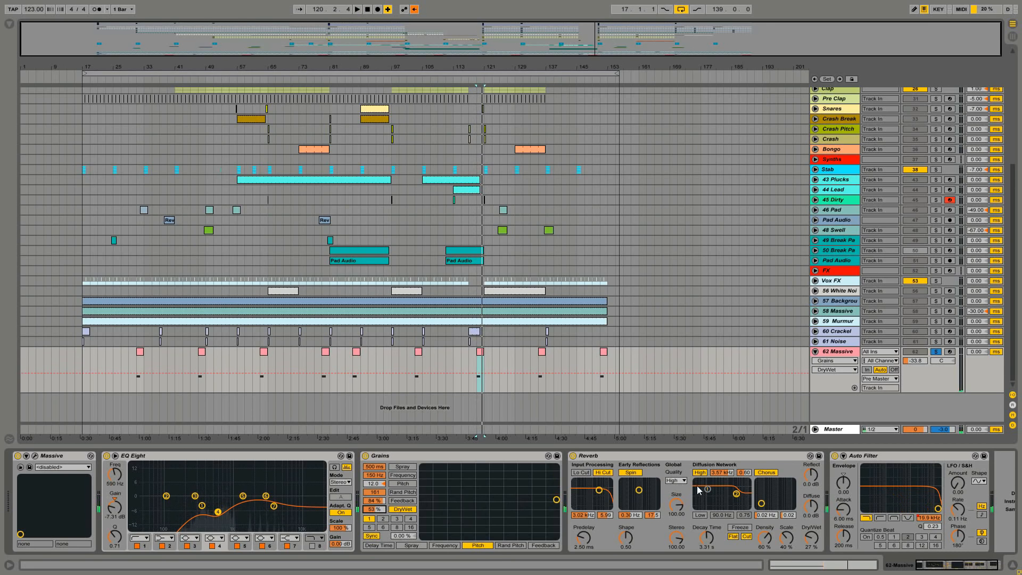
Fold and unsolo the 62 Massive track and inspect bands 4 and 7 of the Master track's EQ Eight.
left_click(815, 352)
left_click(936, 352)
left_click(848, 430)
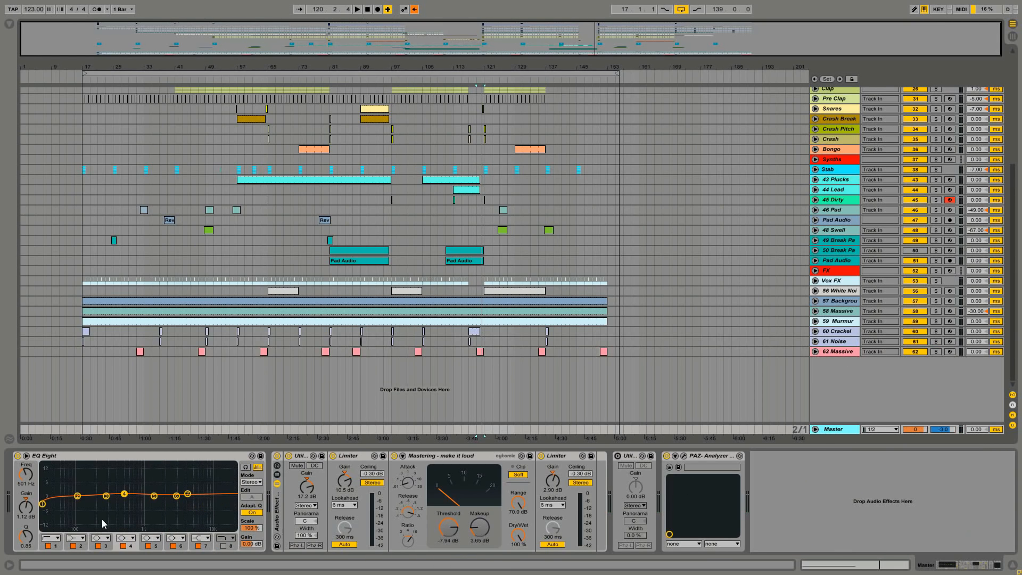
left_click(125, 494)
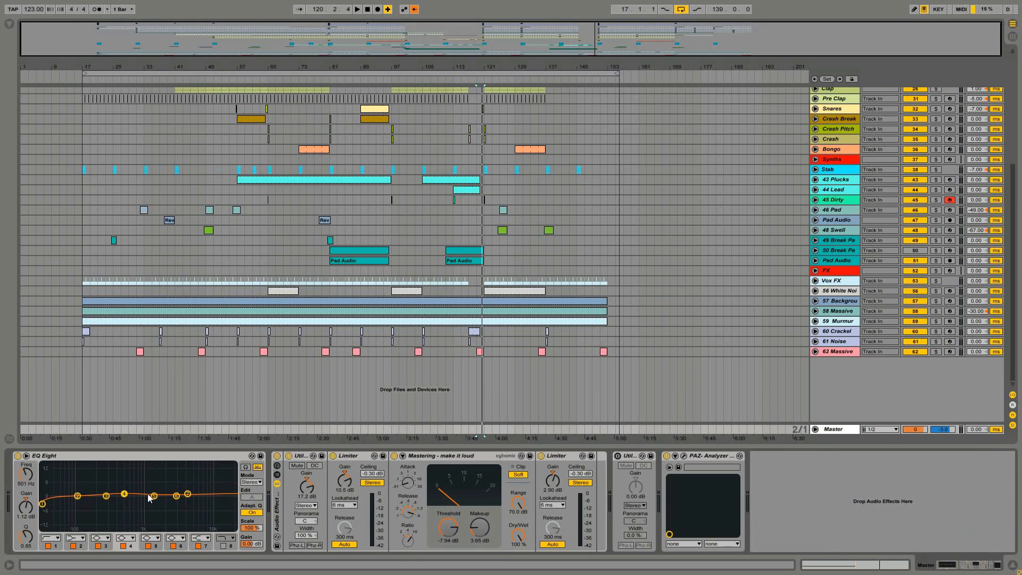
left_click(187, 495)
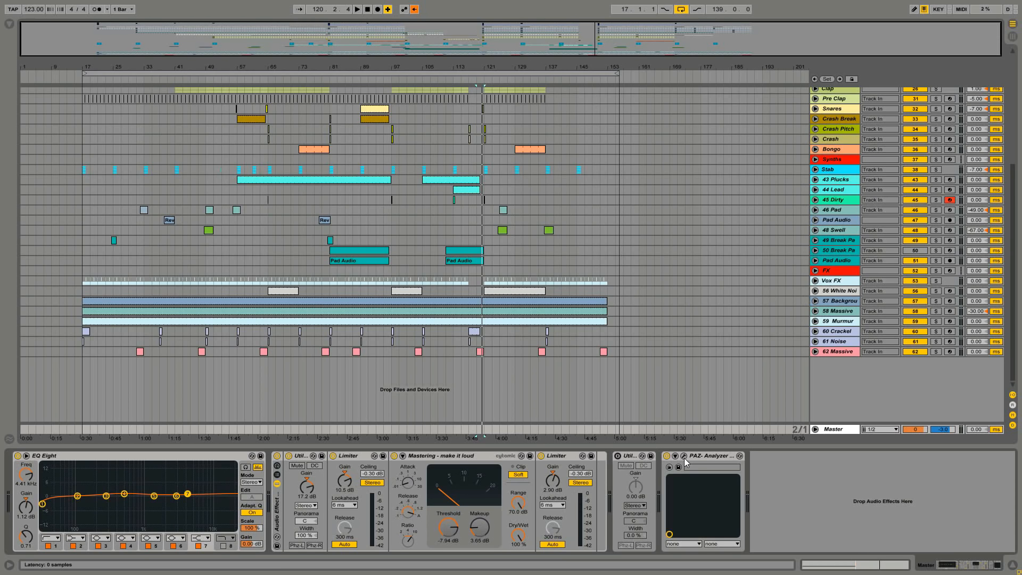
Unfold the 20 Hat Noise track to view its gain automation and Massive patch, and fold it again.
left_click(490, 349)
scroll(502, 232, "up", 3)
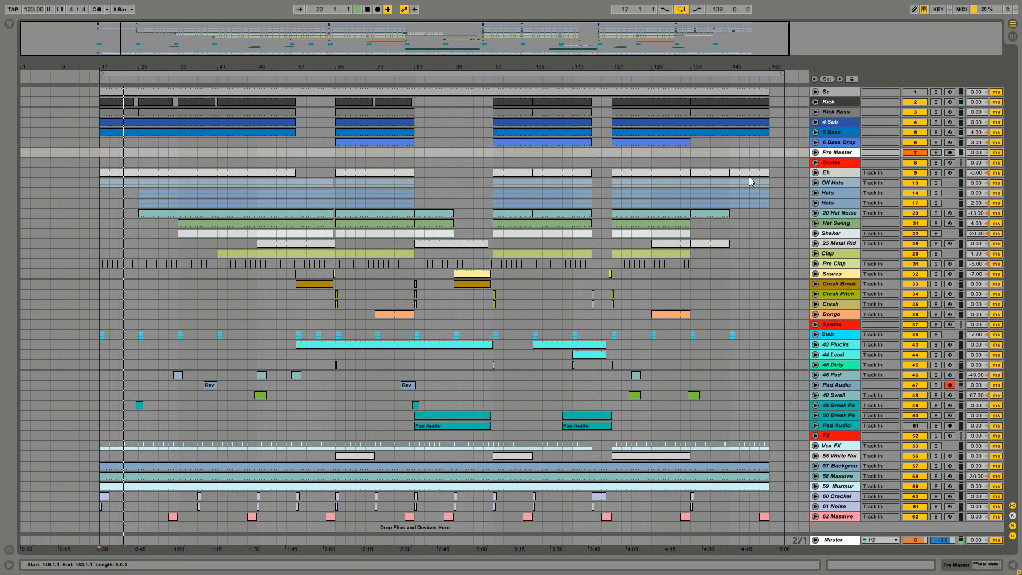
left_click(831, 214)
left_click(815, 213)
scroll(816, 215, "down", 1)
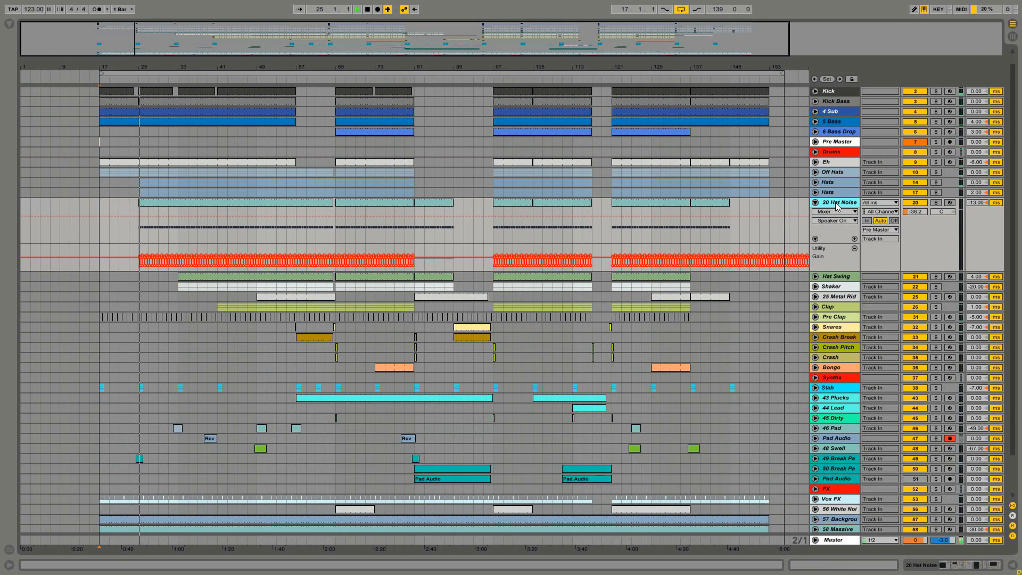
double_click(837, 206)
left_click(35, 456)
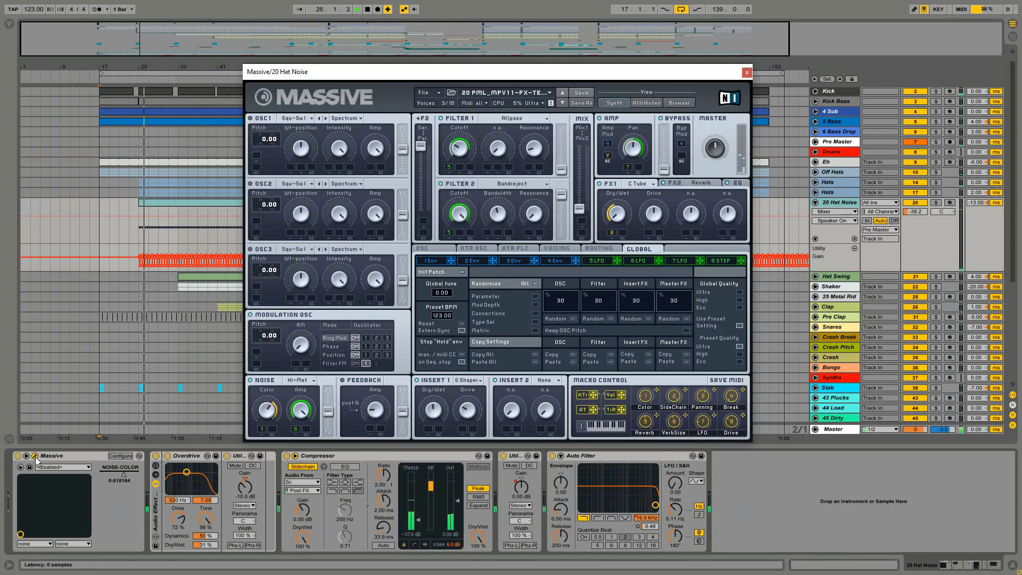
left_click(747, 74)
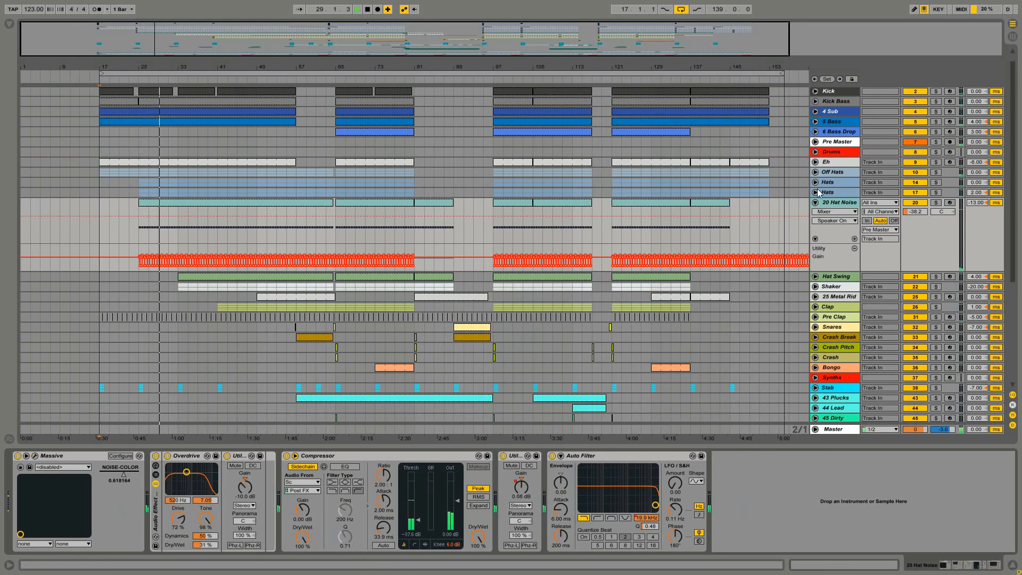
left_click(816, 203)
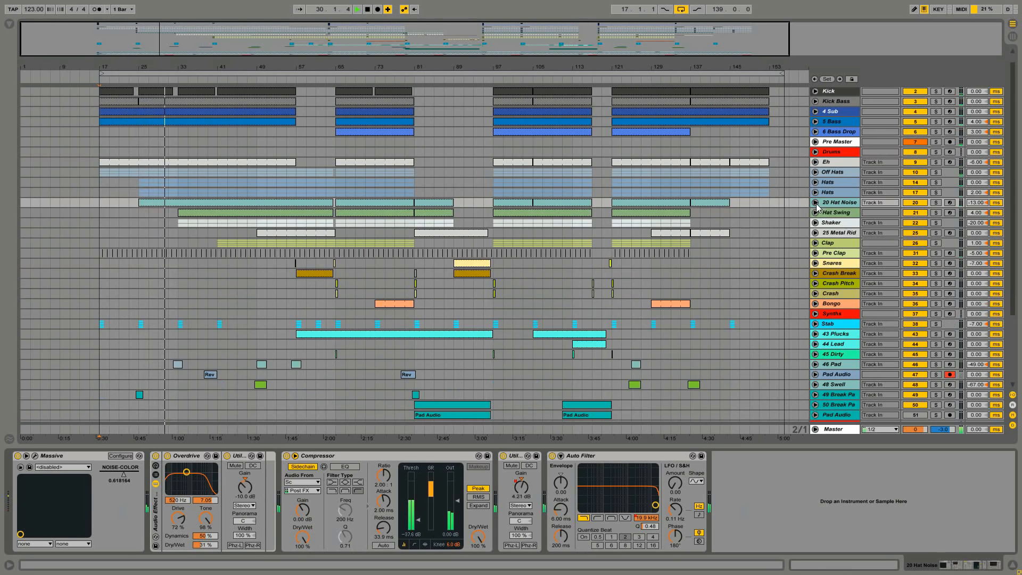
Unfold the Stab group to review its Auto Filter frequency automation and show the 40 Massive track's devices.
left_click(828, 326)
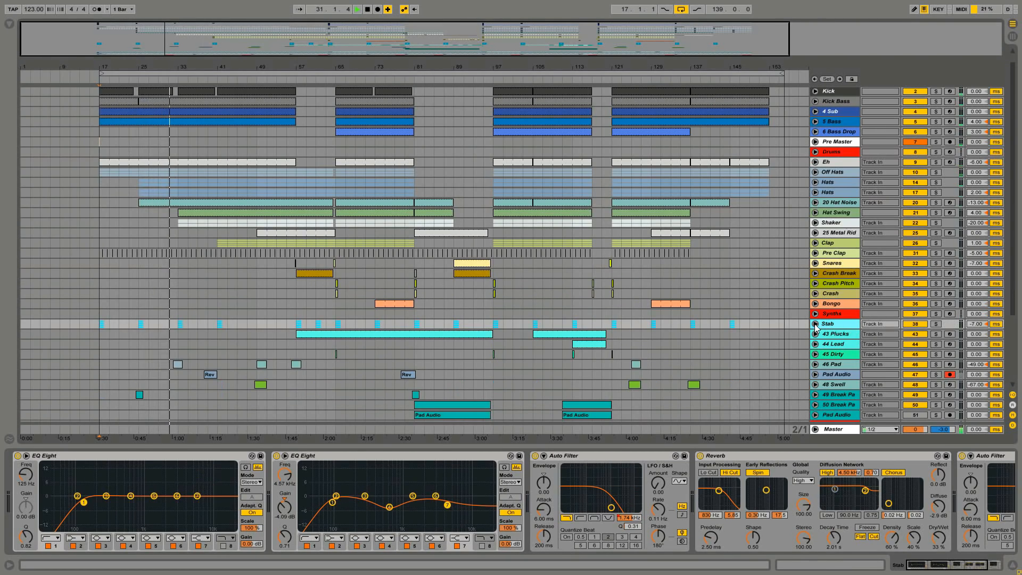
left_click(815, 323)
scroll(813, 288, "down", 5)
scroll(813, 288, "down", 3)
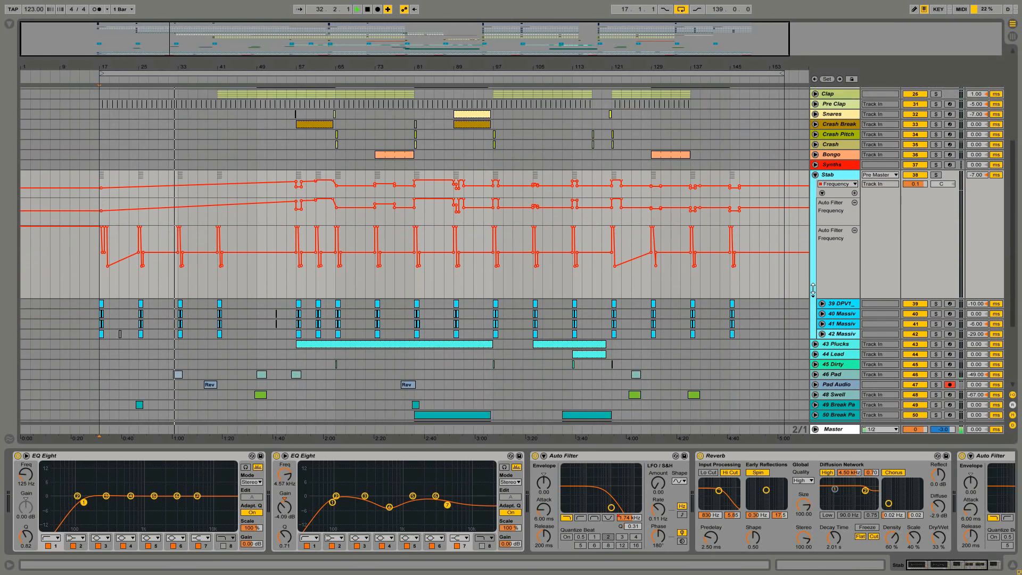
left_click(842, 292)
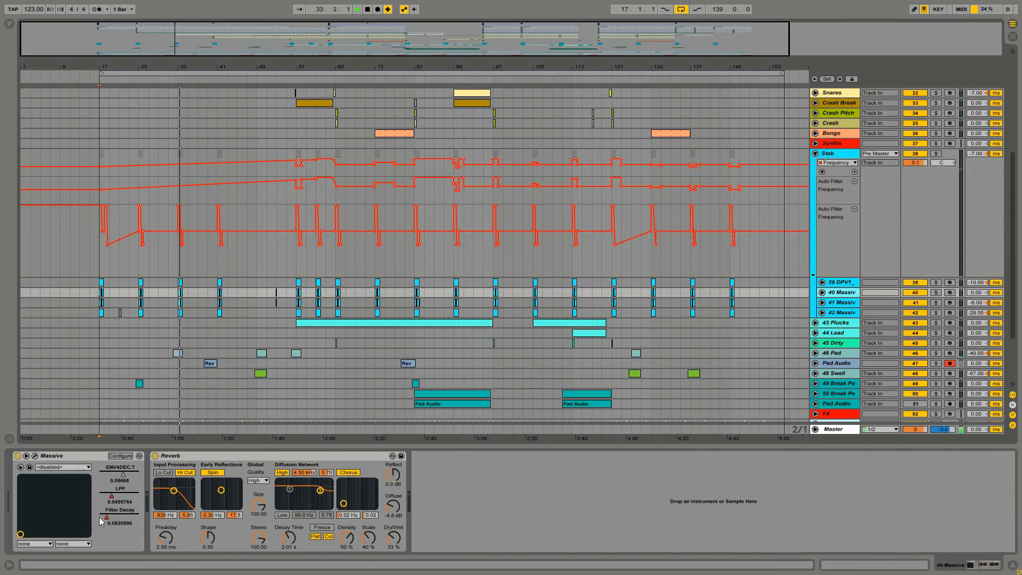
View the 40 Massive track's patch, re-enable the overridden automation and fold the Stab group.
left_click(35, 456)
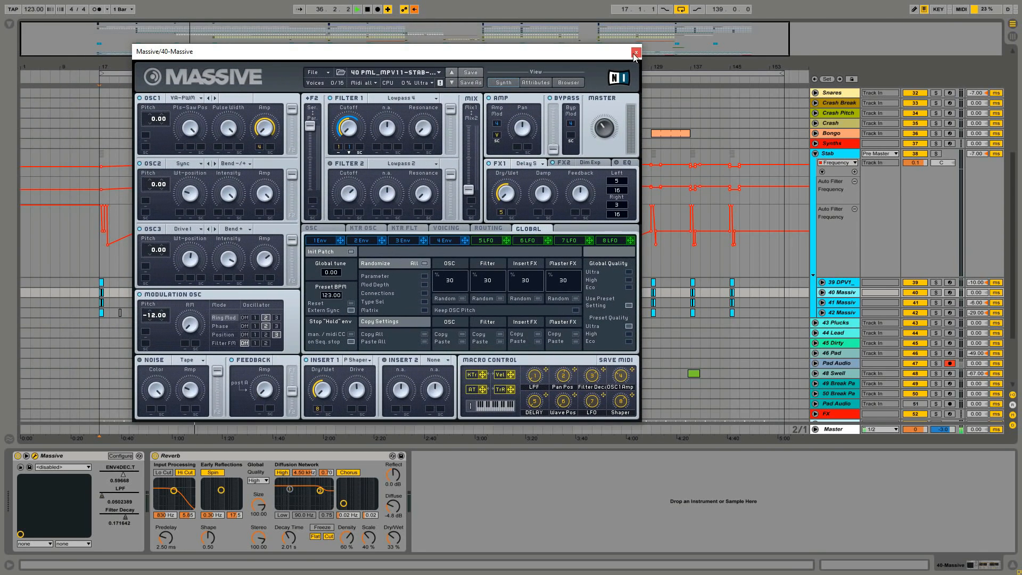
left_click(635, 54)
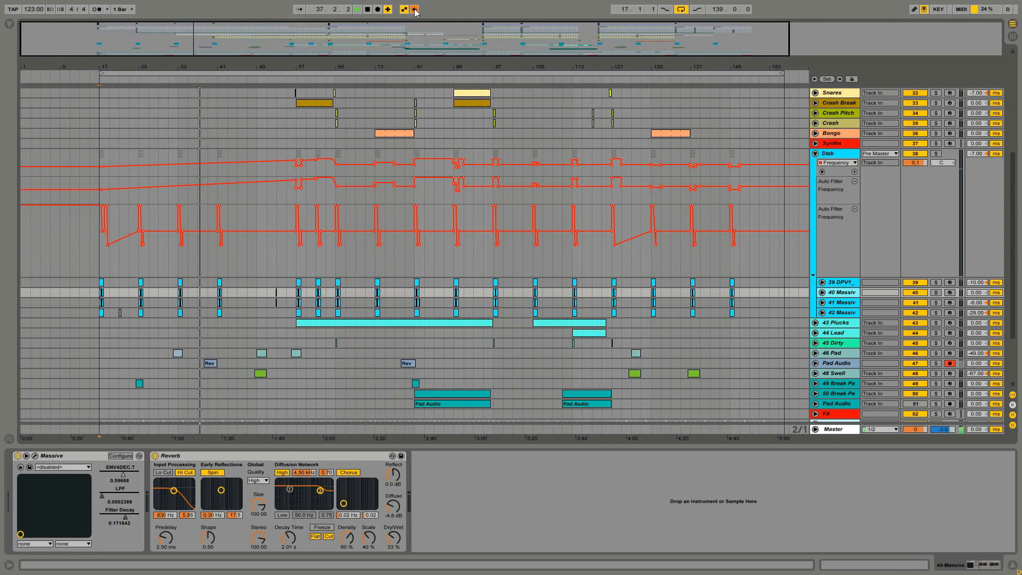
left_click(416, 12)
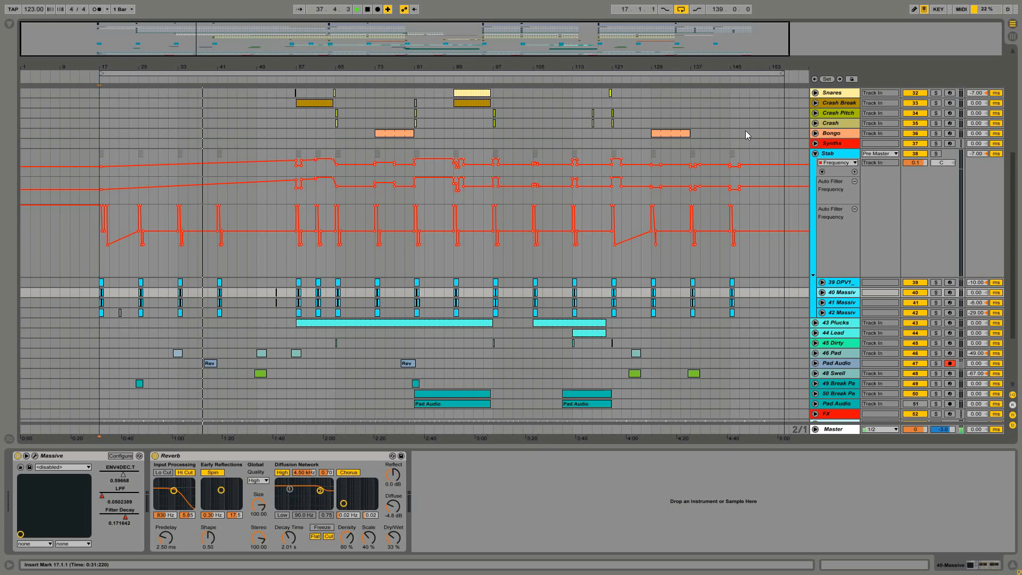
left_click(815, 154)
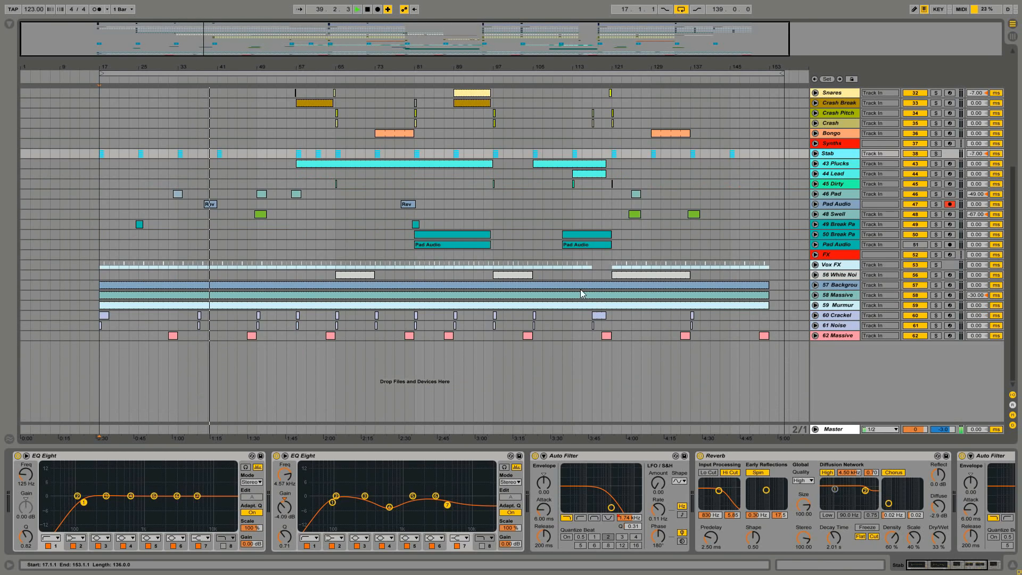
Briefly unfold the 58 Massive, 59 Murmur and 57 Background tracks to check their automation during playback.
left_click(839, 295)
left_click(815, 305)
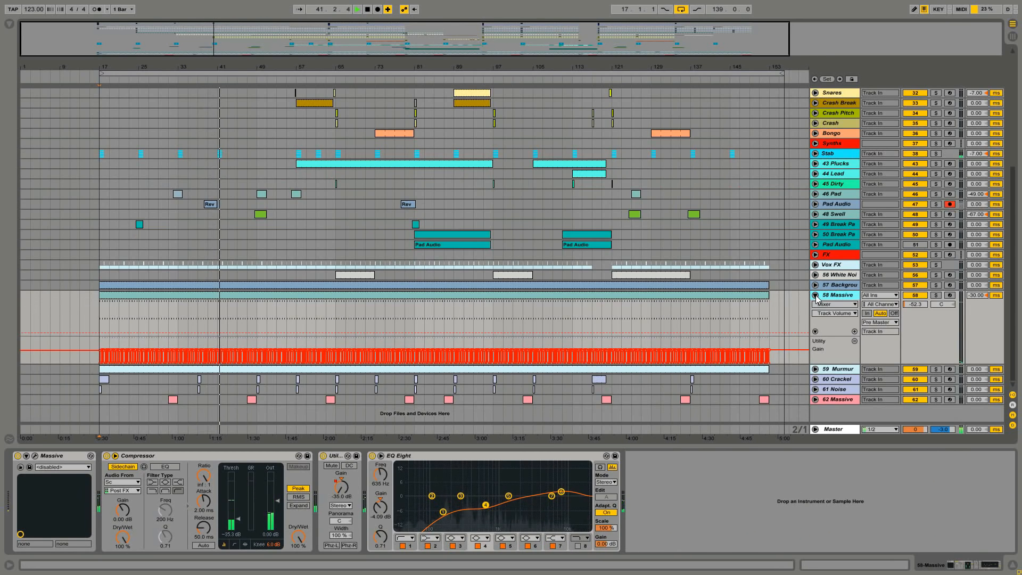
left_click(815, 305)
left_click(815, 305)
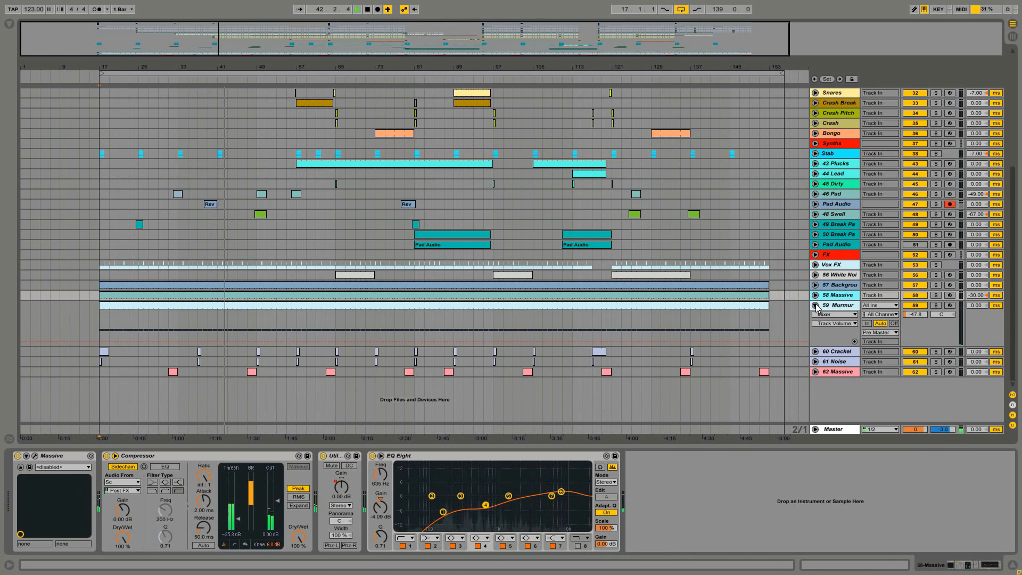
left_click(815, 305)
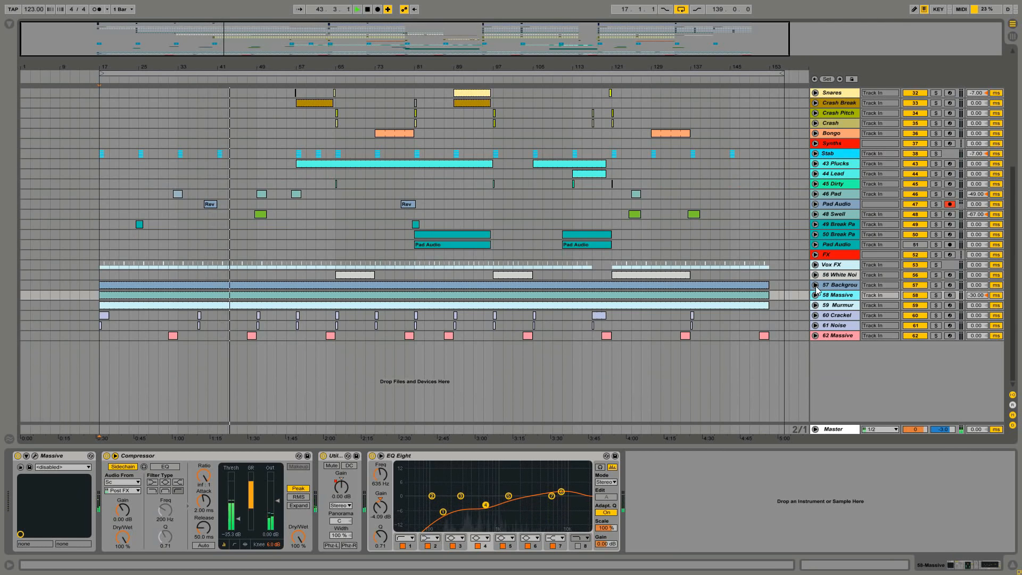
left_click(816, 286)
left_click(815, 285)
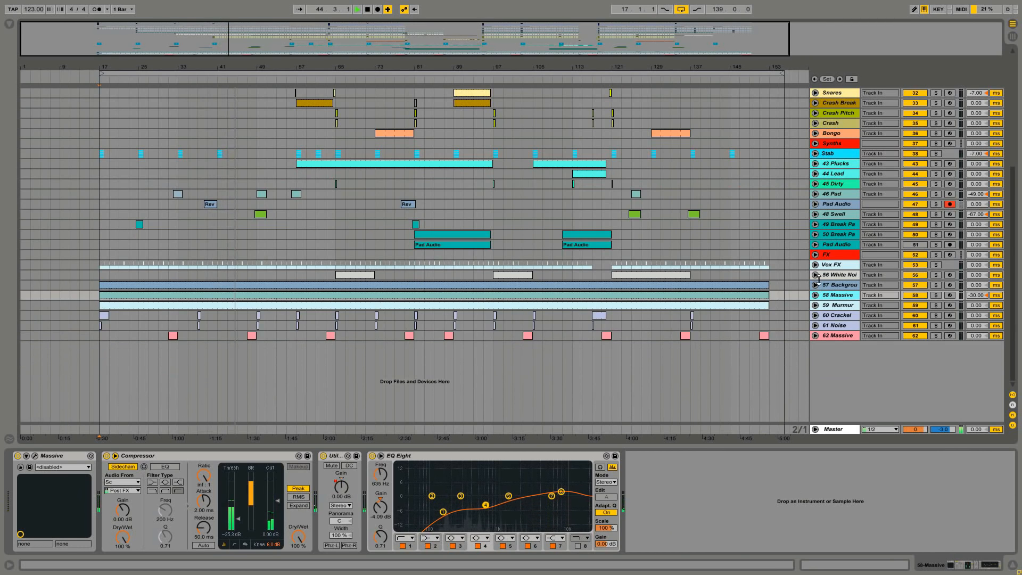
Unfold the Clap group to review its four layers and effect chain, and fold it again.
scroll(823, 278, "up", 3)
scroll(823, 278, "up", 7)
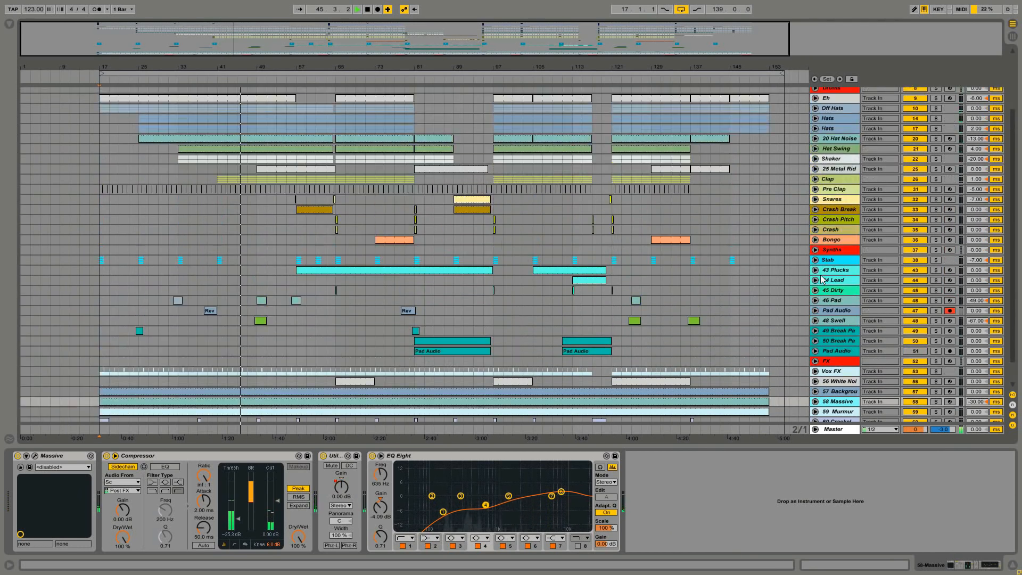
left_click(837, 181)
left_click(815, 179)
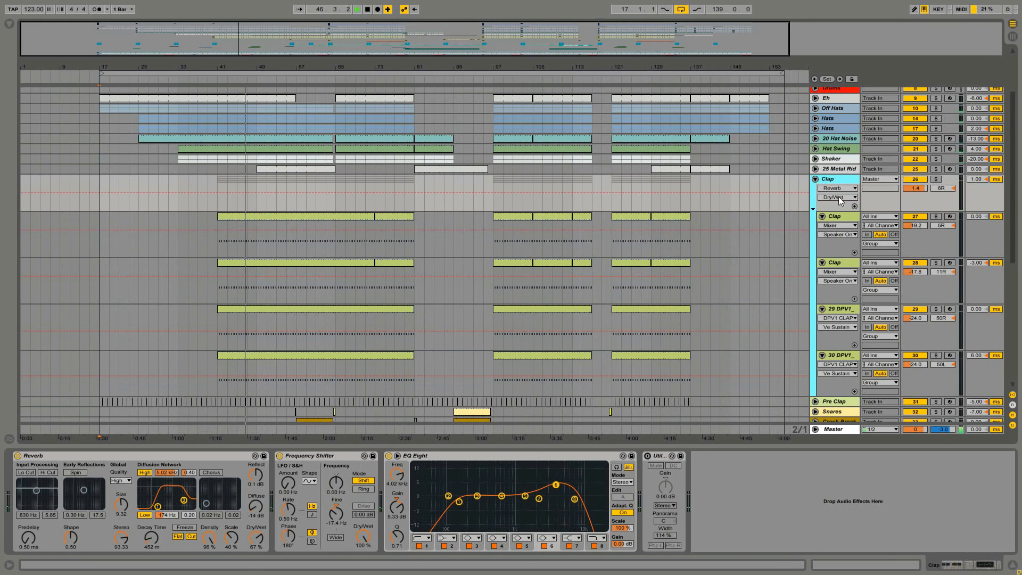
scroll(847, 223, "down", 3)
scroll(847, 223, "up", 4)
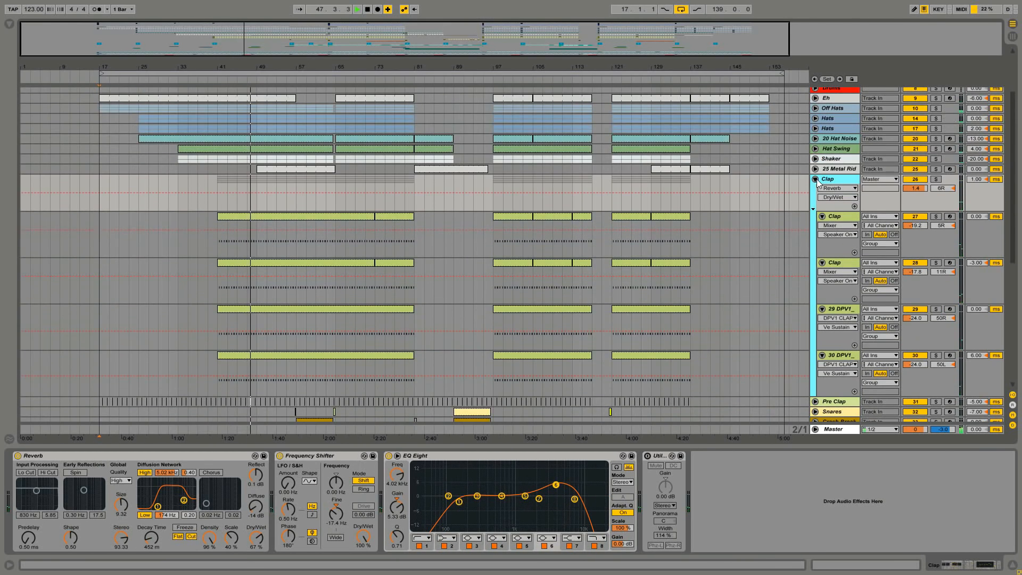
left_click(815, 190)
scroll(740, 234, "up", 6)
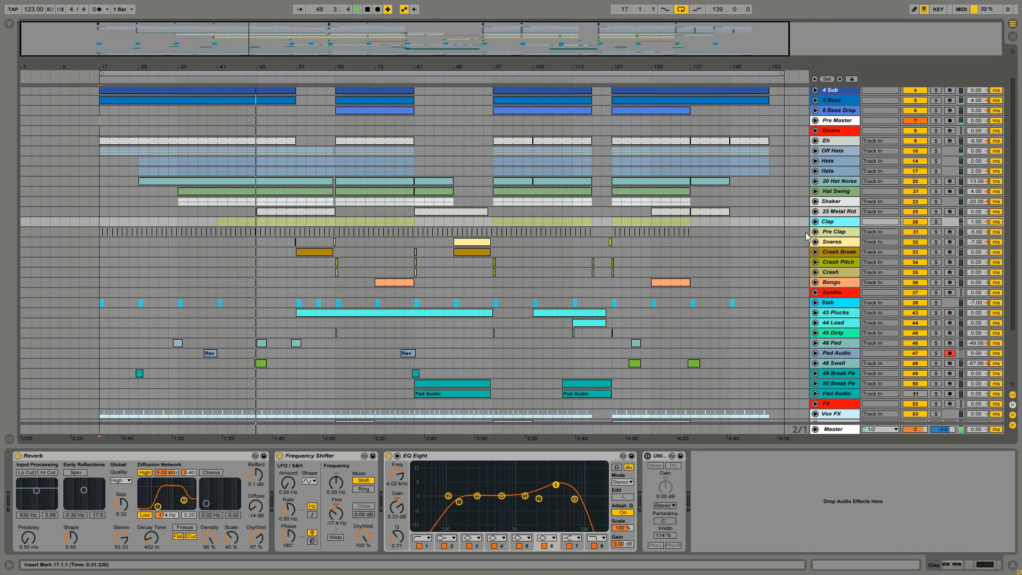
Show the 46 Pad track's devices and view its Massive patch, closing the synth window again.
scroll(431, 302, "down", 5)
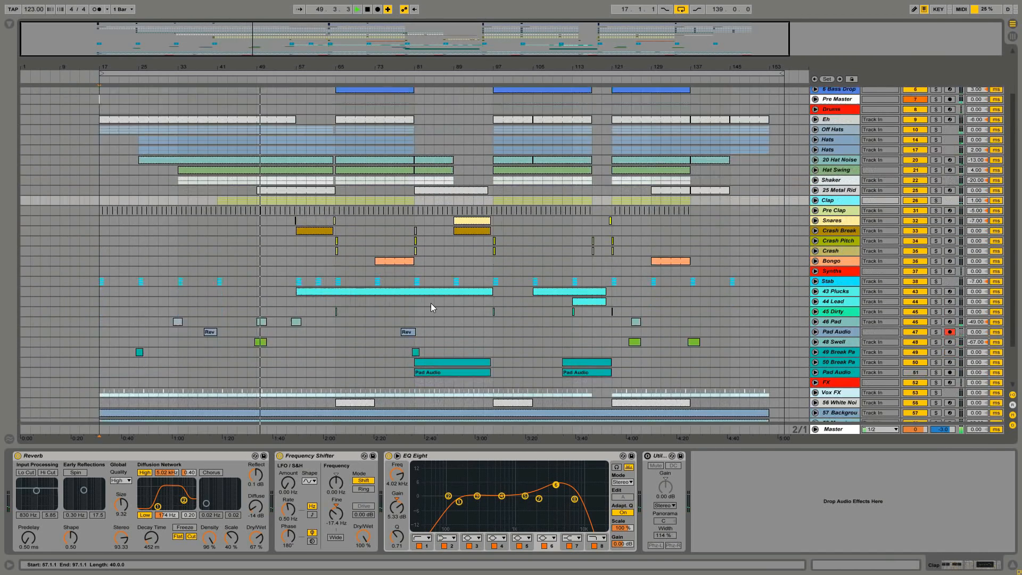
left_click(836, 313)
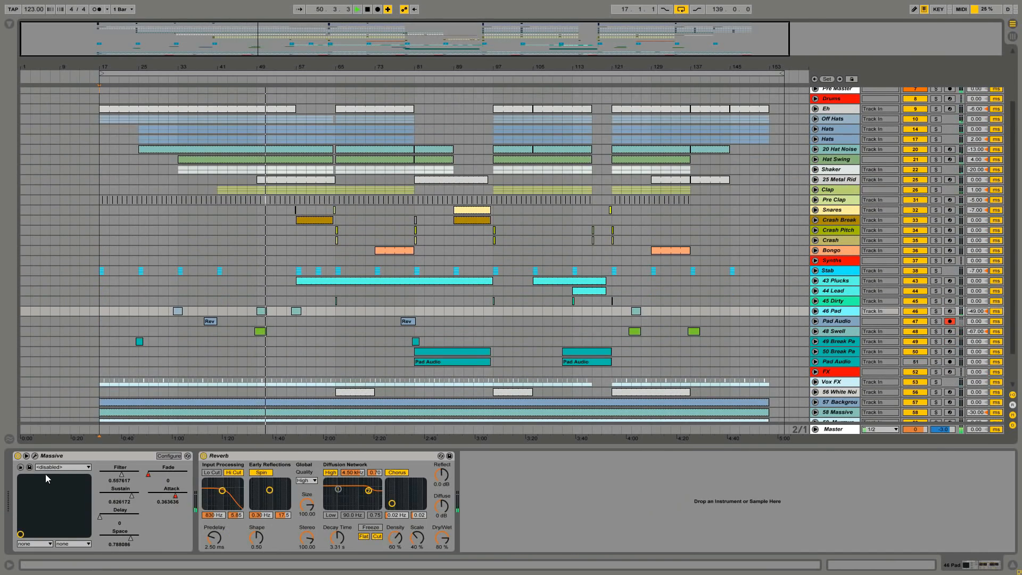
left_click(35, 456)
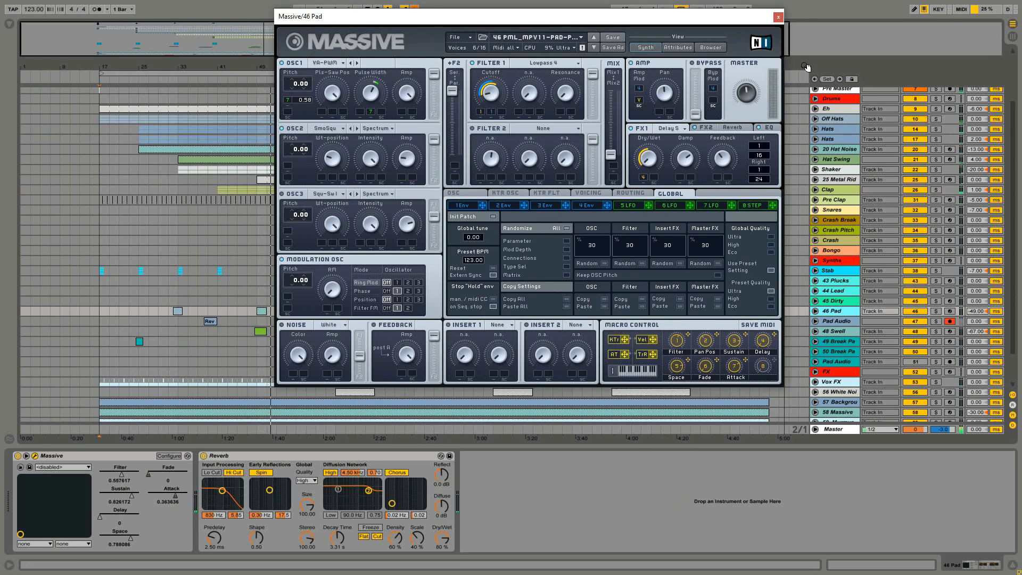
left_click(777, 17)
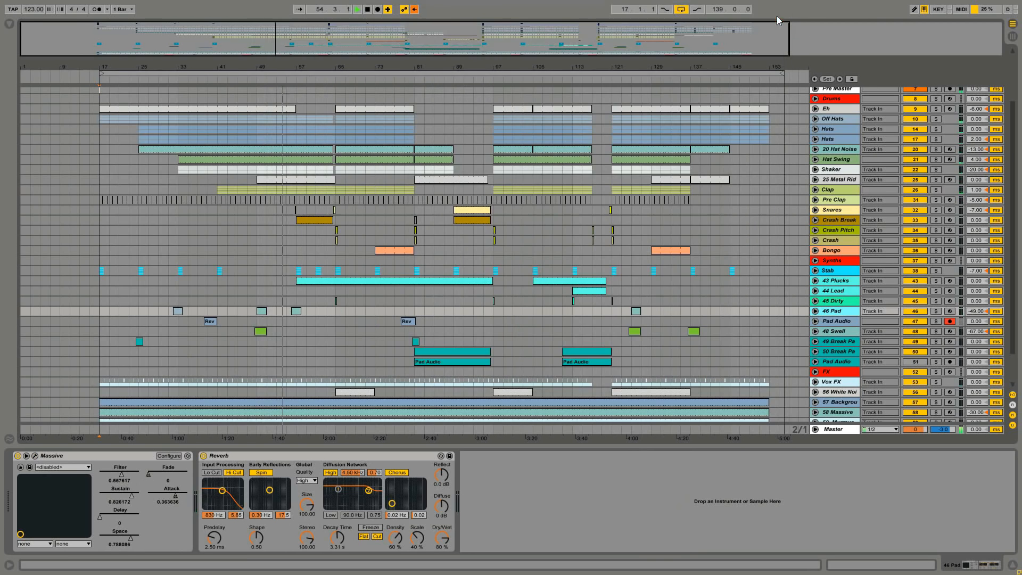
Show the 43 Plucks track's devices, view its Massive patch and re-enable the overridden automation, closing the synth window again.
left_click(857, 284)
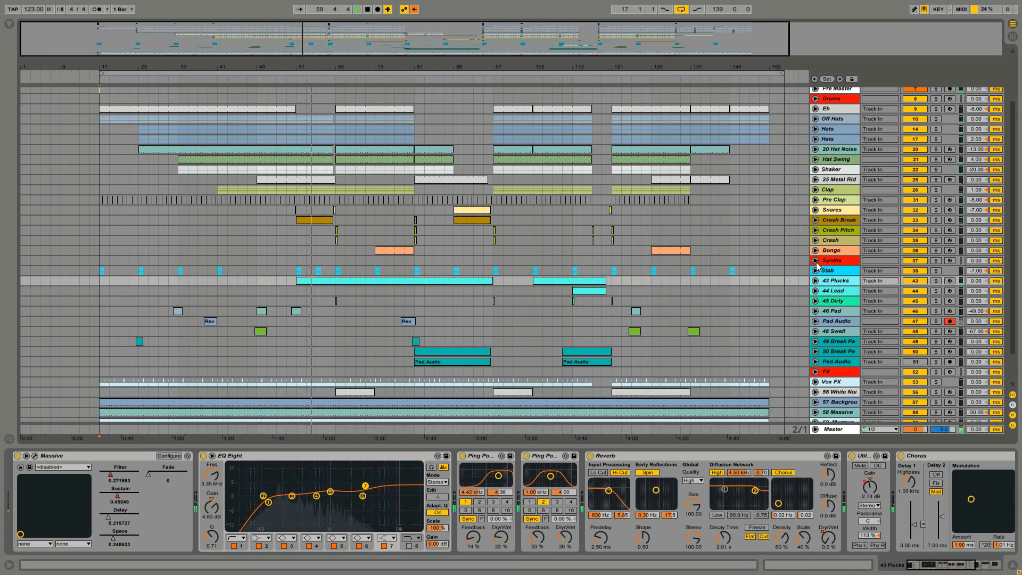
scroll(821, 255, "up", 5)
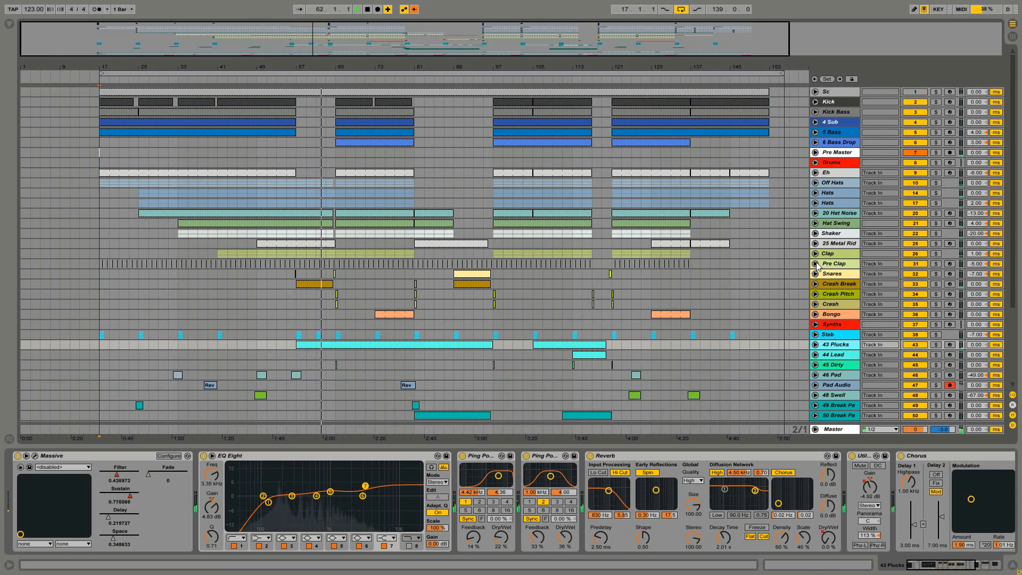
scroll(817, 266, "down", 2)
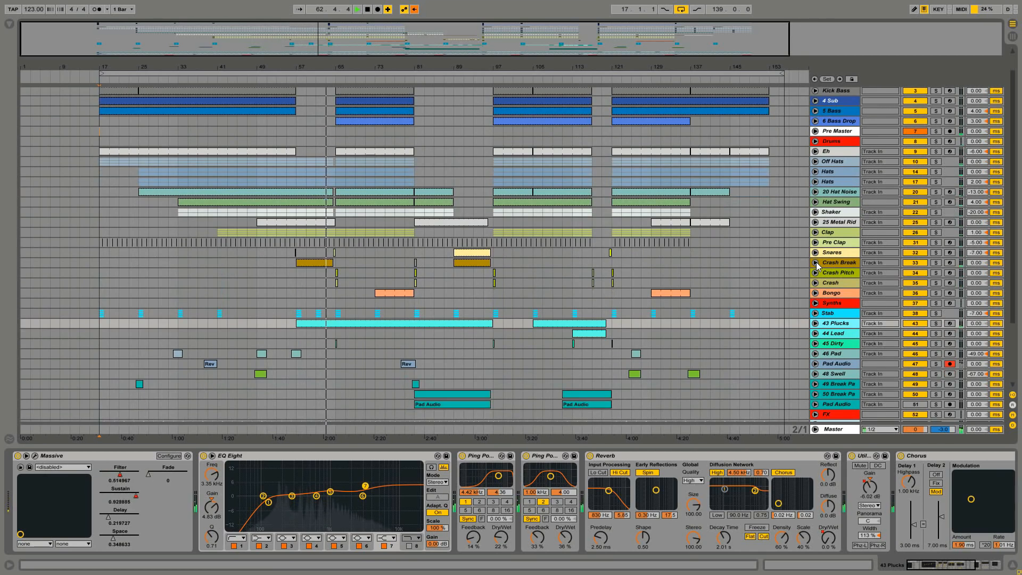
scroll(817, 265, "up", 2)
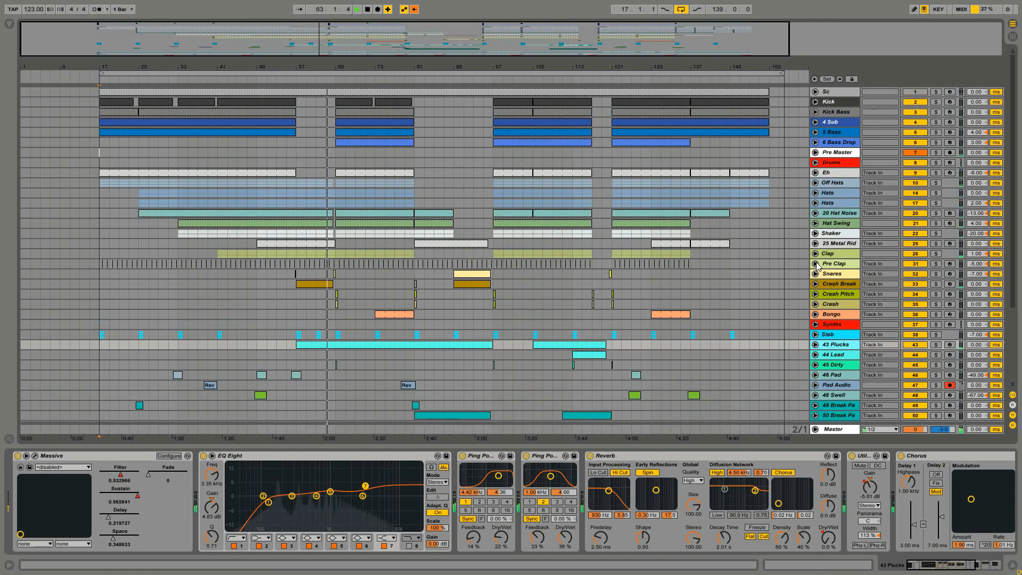
left_click(35, 456)
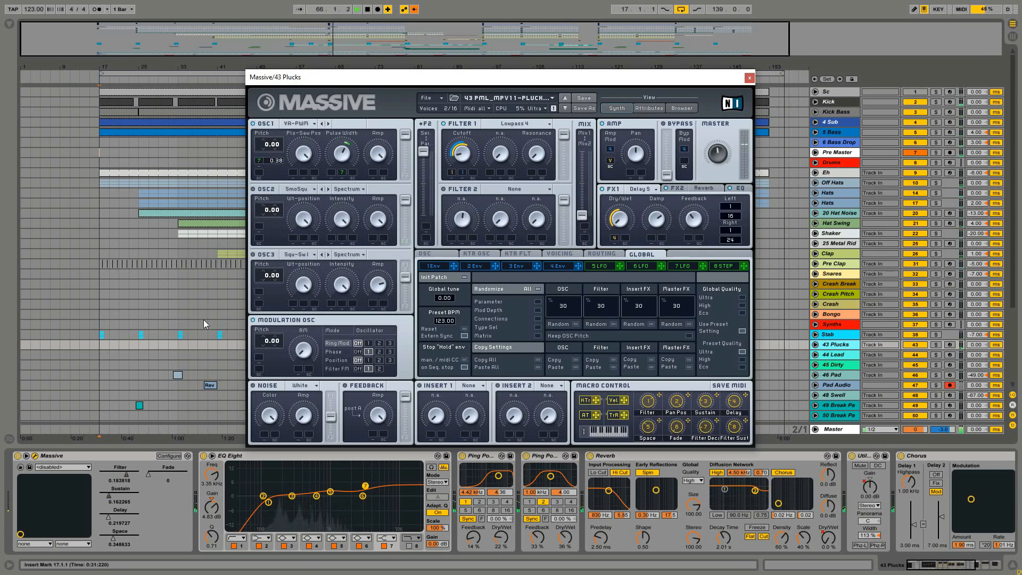
left_click(416, 9)
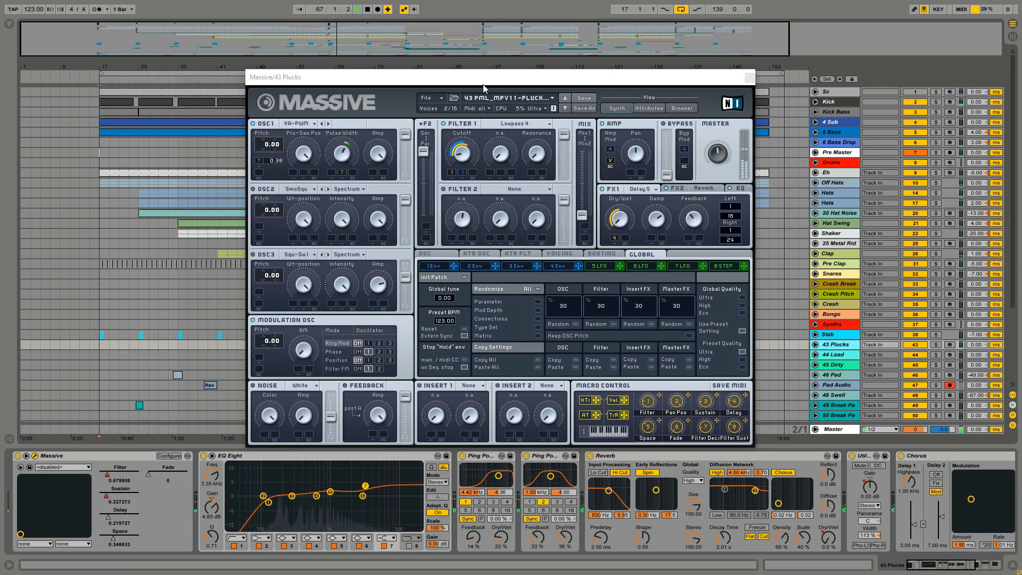
left_click(750, 79)
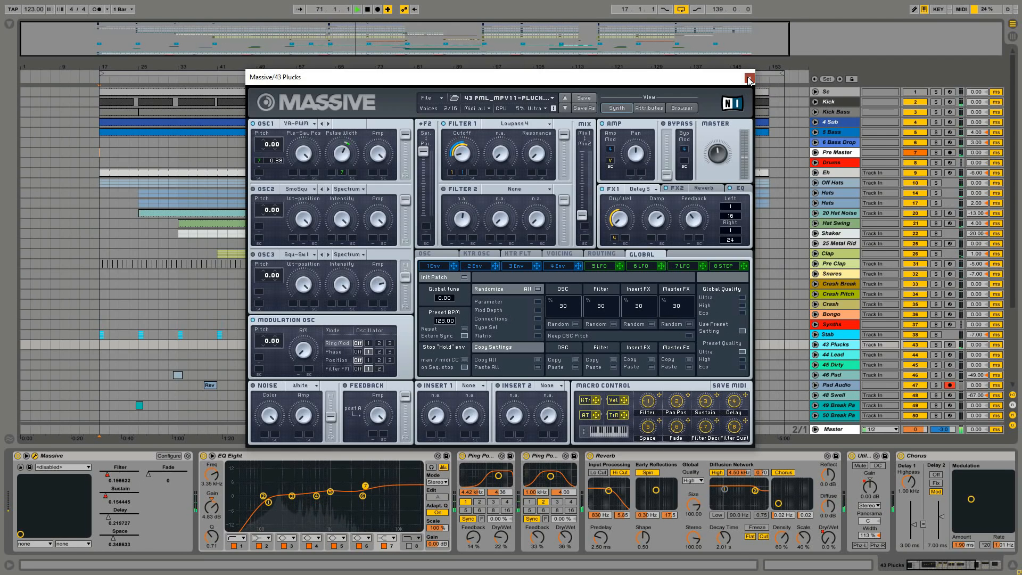
left_click(749, 80)
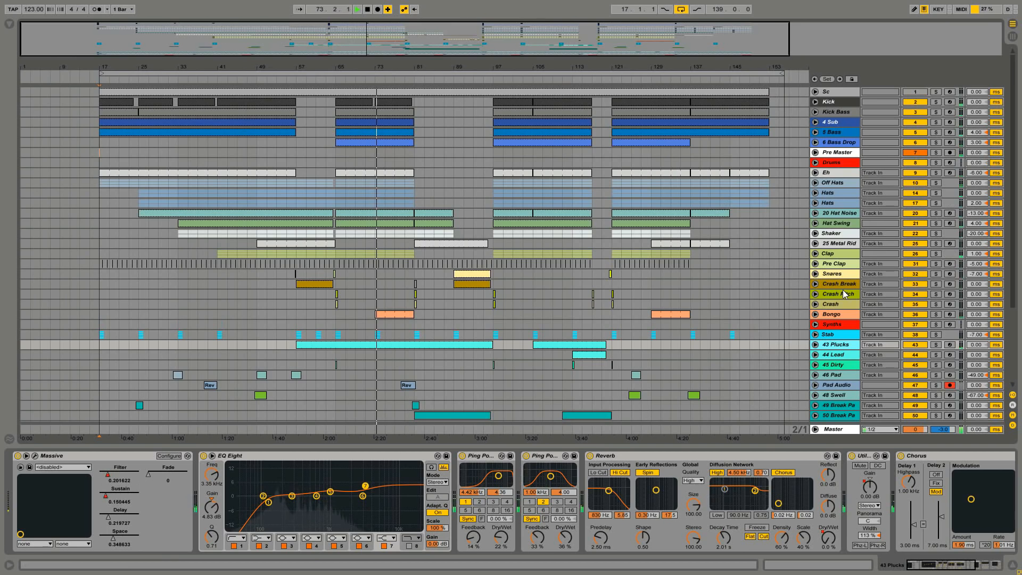
Unfold the 43 Plucks track to review its Ping Pong Delay, Reverb, Utility and Massive automation.
scroll(843, 286, "down", 1)
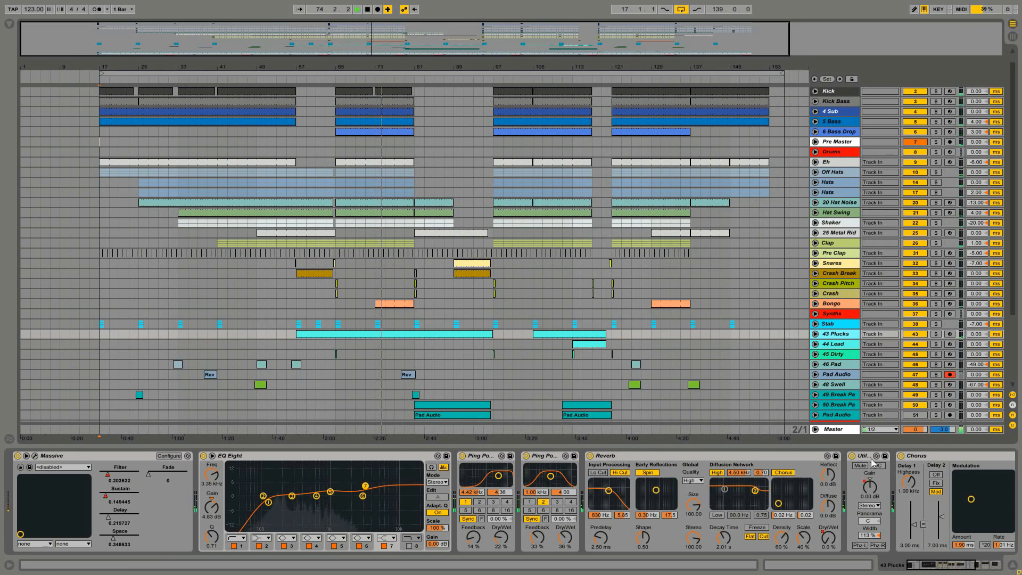
mouse_move(944, 569)
left_mouse_down()
mouse_move(969, 567)
mouse_move(941, 567)
left_mouse_up()
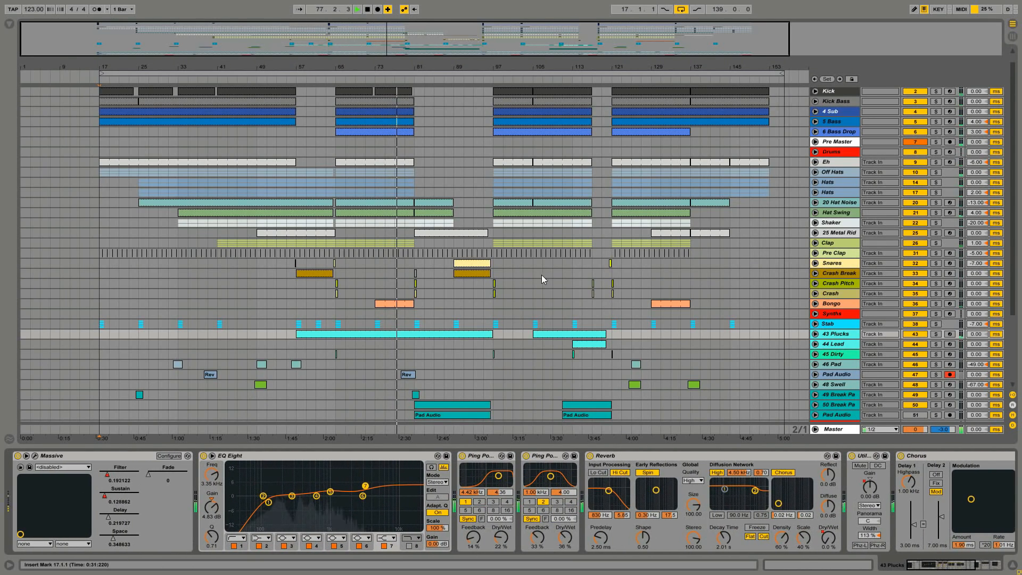
scroll(533, 273, "down", 2)
scroll(530, 272, "down", 4)
scroll(528, 271, "down", 1)
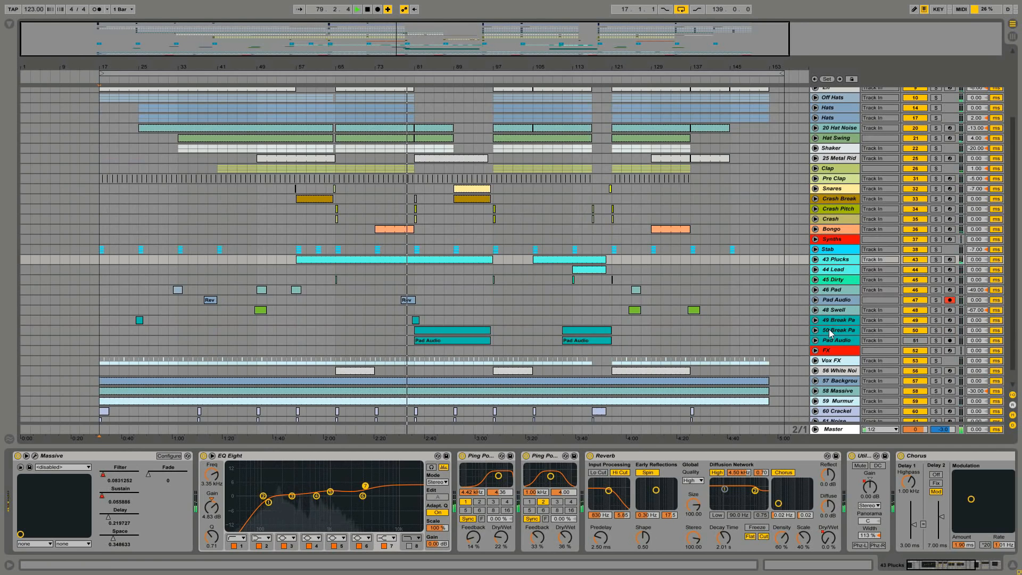
left_click(815, 260)
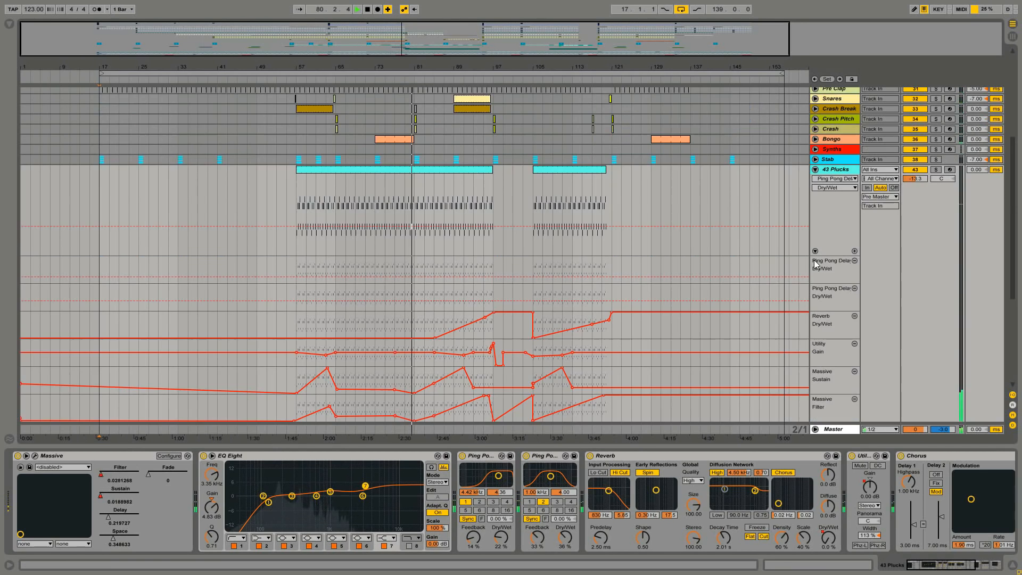
scroll(835, 267, "down", 4)
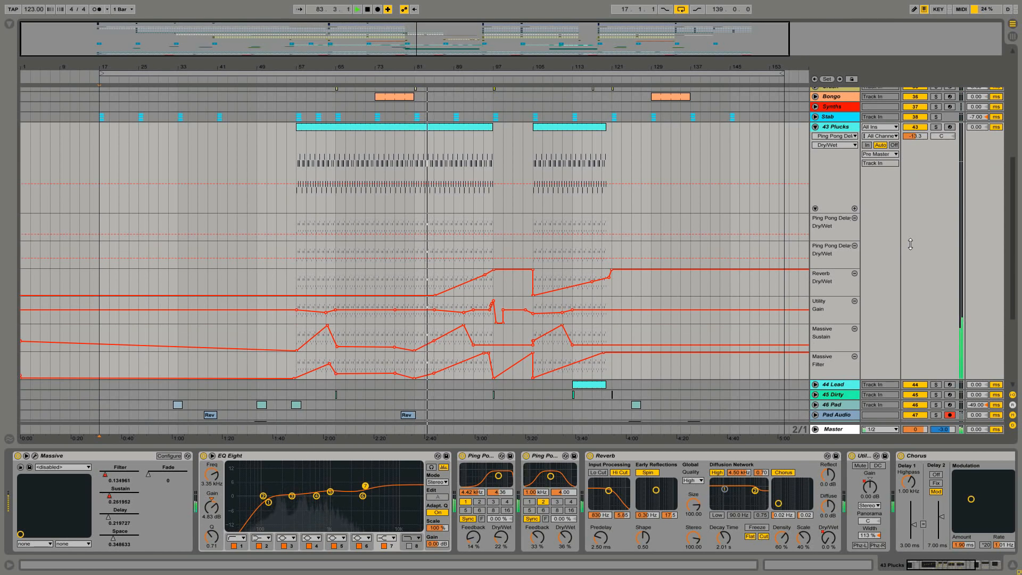
scroll(904, 261, "down", 5)
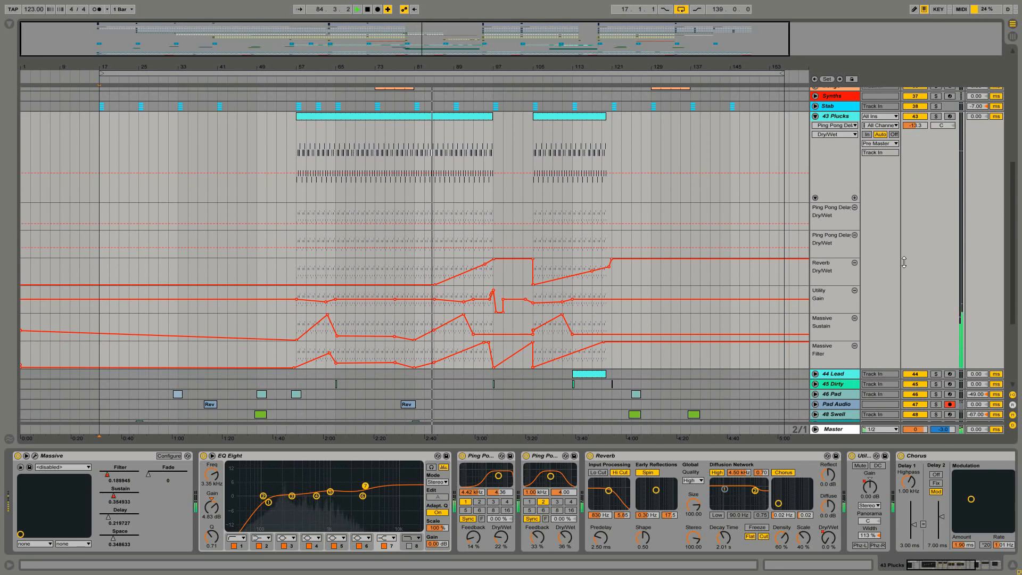
scroll(904, 262, "down", 4)
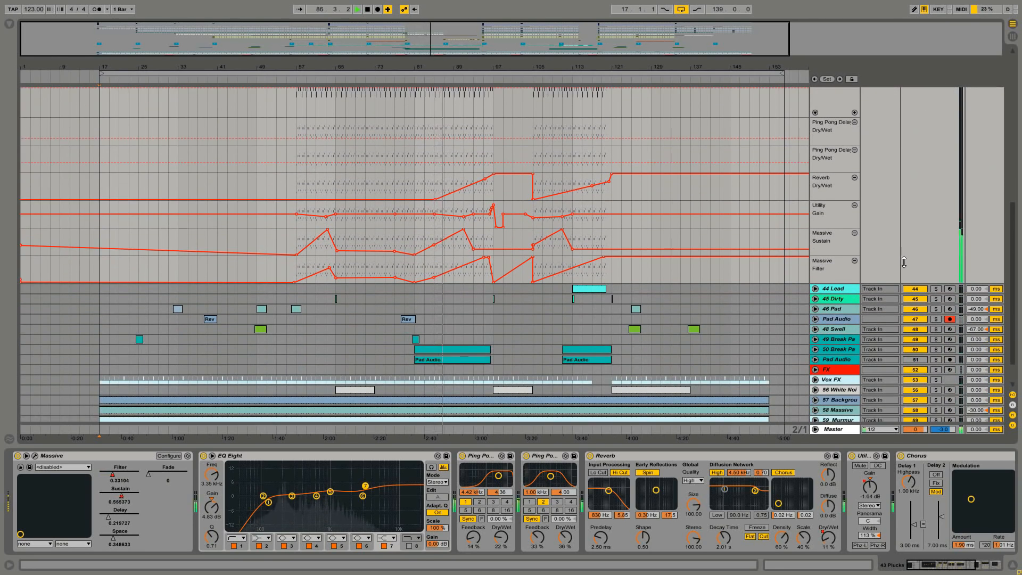
scroll(904, 262, "up", 6)
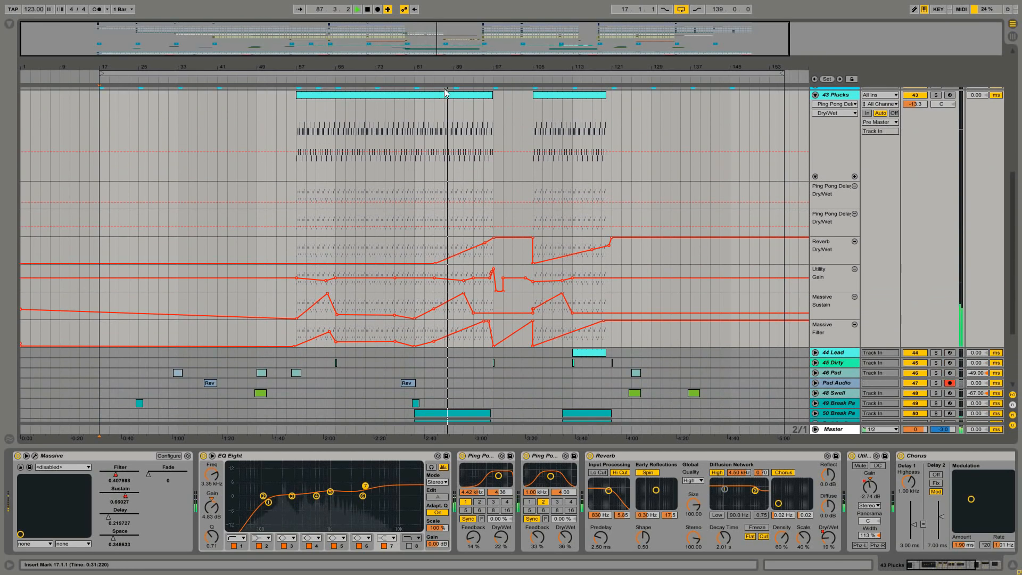
View the MIDI notes of the first 43 Plucks clip, return to the device chain and fold the track.
double_click(446, 93)
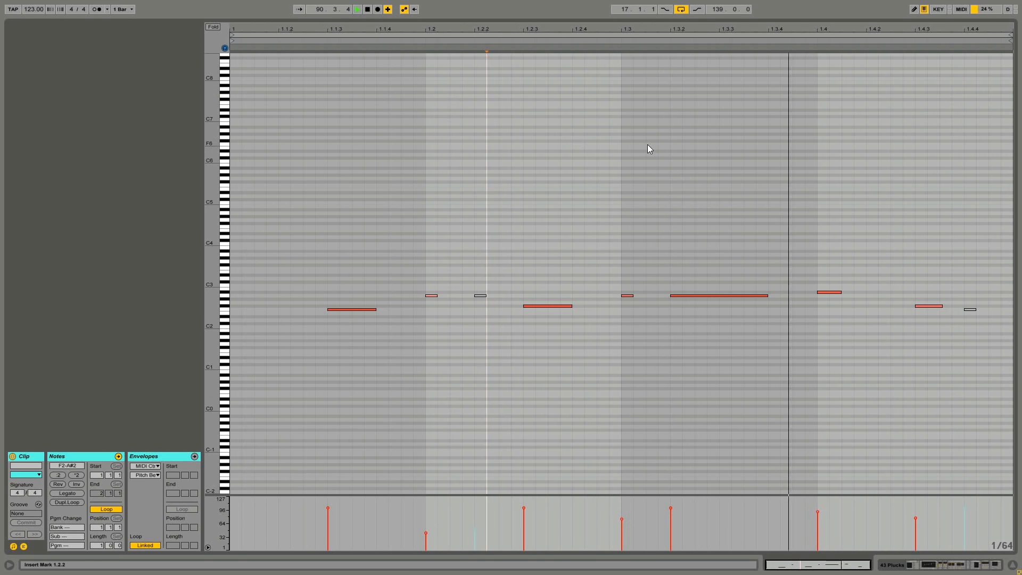
key("shift+Tab")
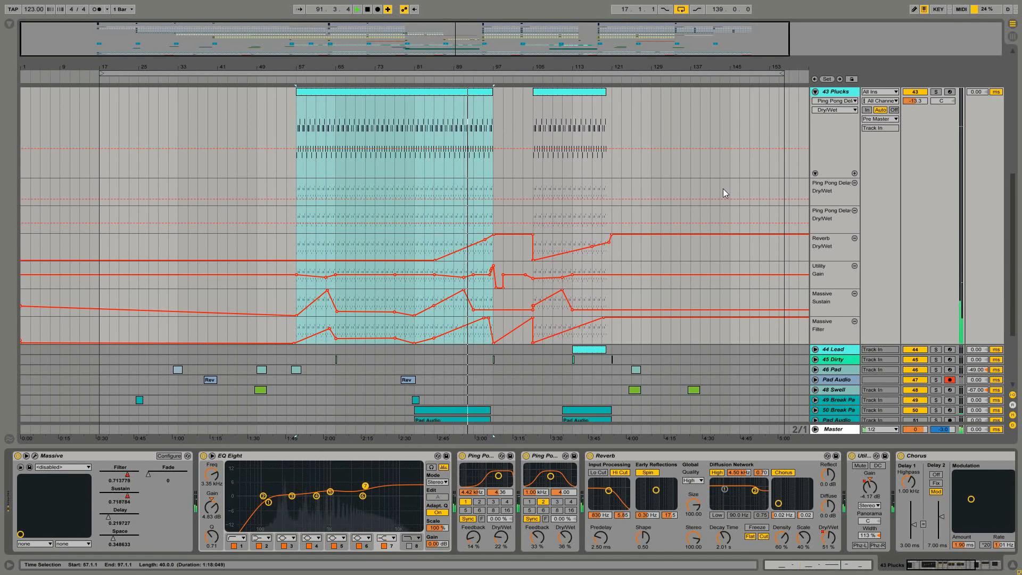
scroll(723, 193, "up", 3)
scroll(804, 167, "up", 2)
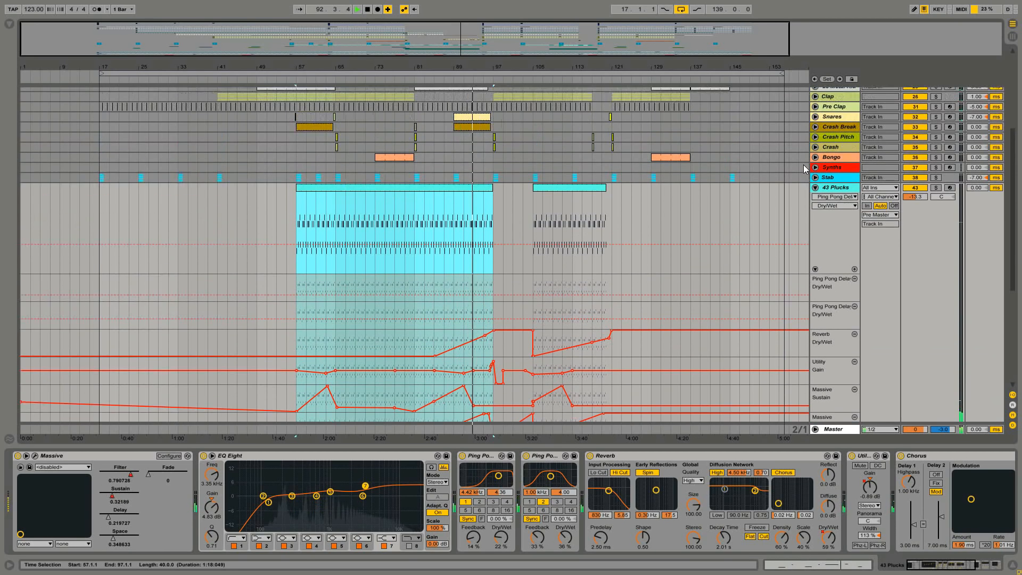
scroll(805, 170, "up", 1)
left_click(815, 198)
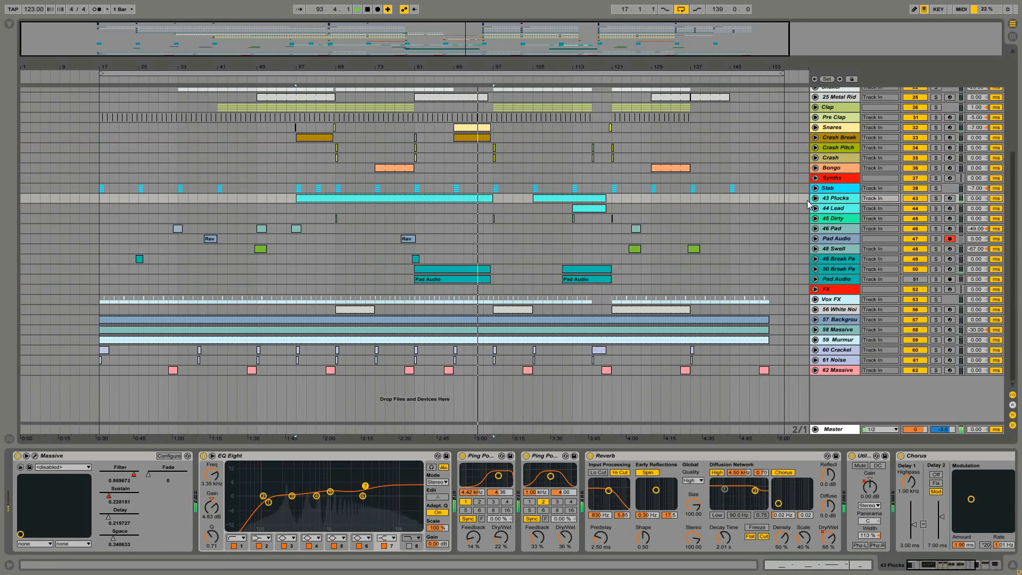
scroll(686, 219, "up", 5)
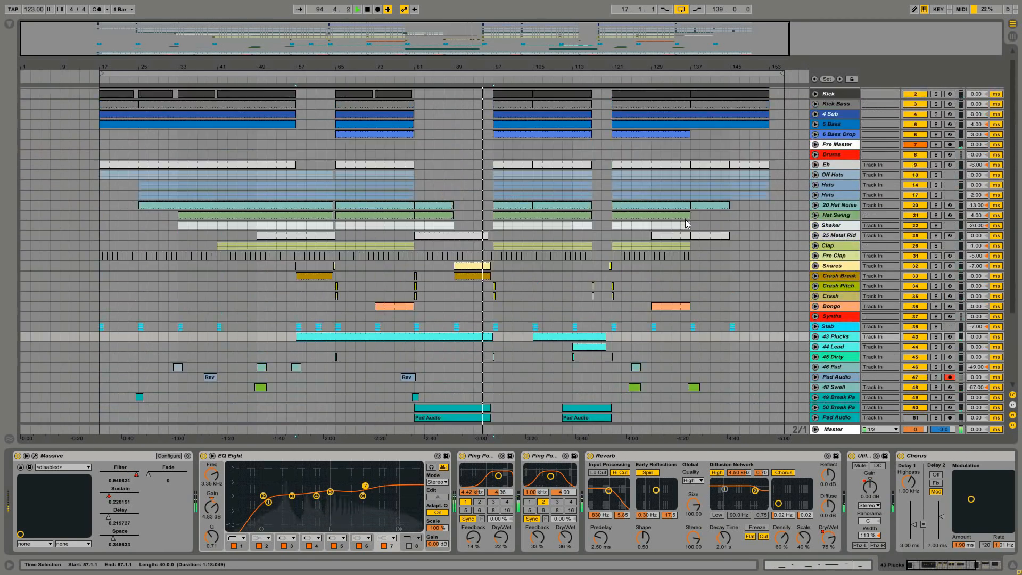
Hide the device view to enlarge the arrangement, and briefly unfold the Off Hats group to check its layers.
left_click(1013, 568)
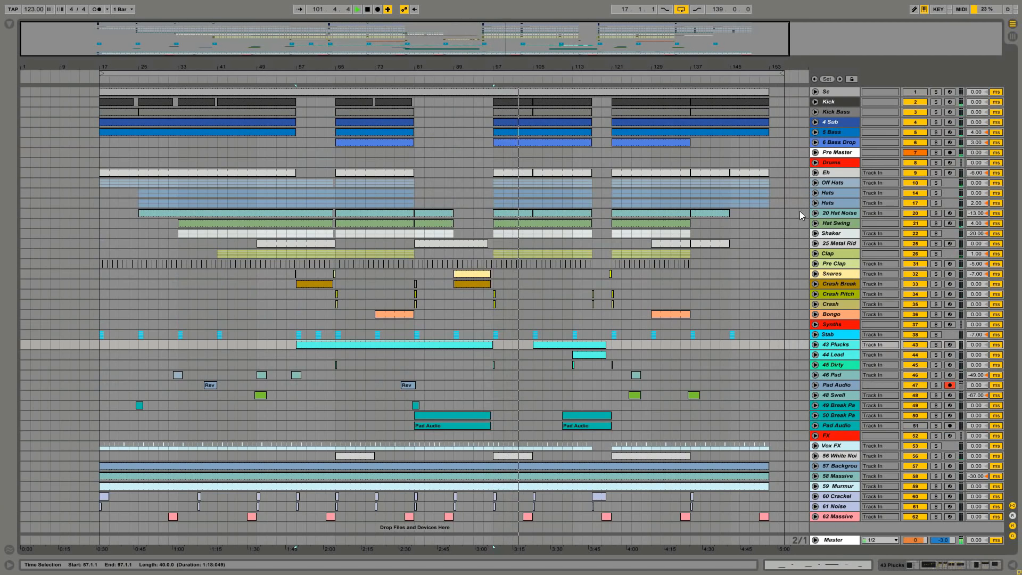
left_click(815, 185)
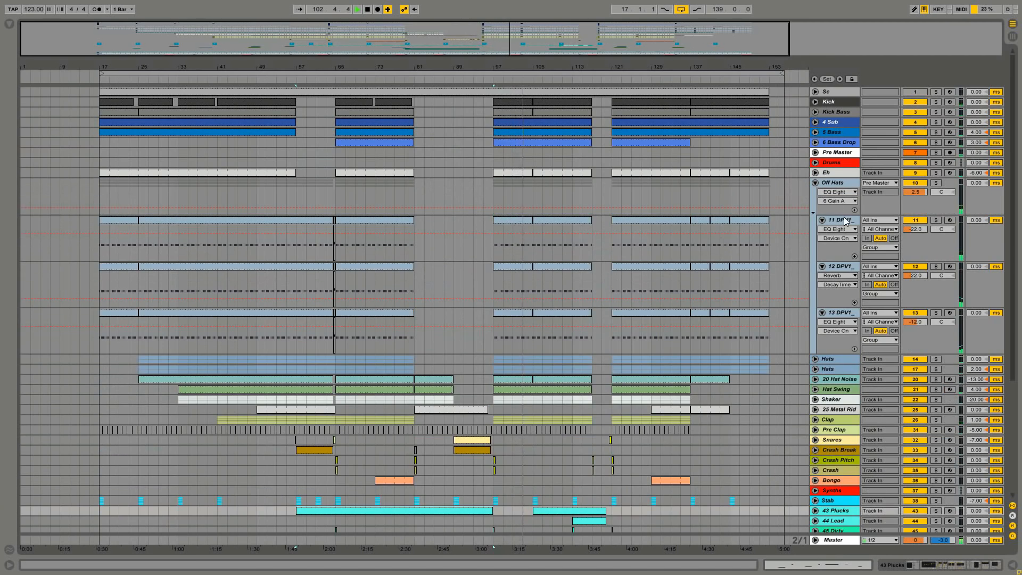
scroll(853, 252, "down", 1)
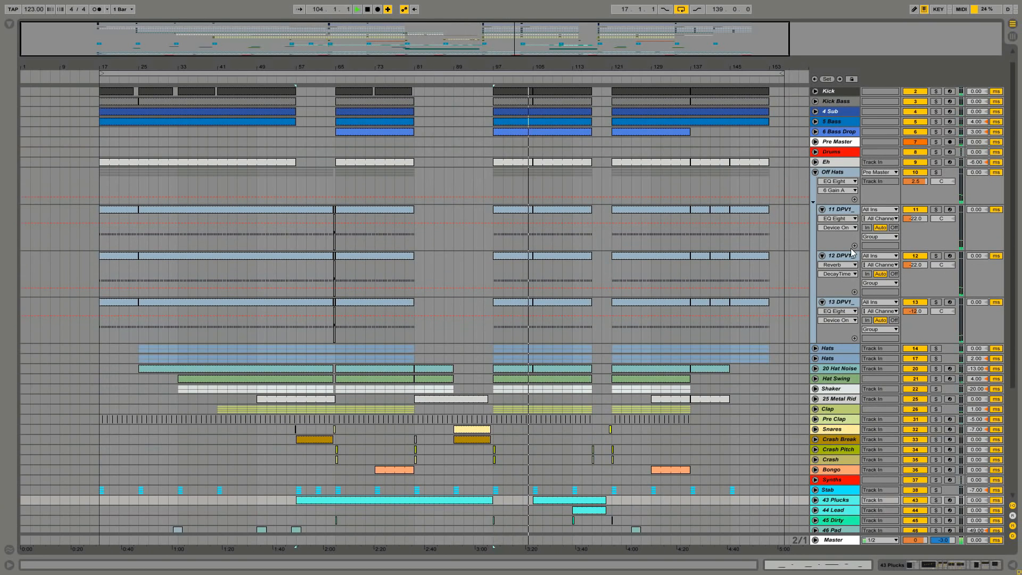
left_click(815, 172)
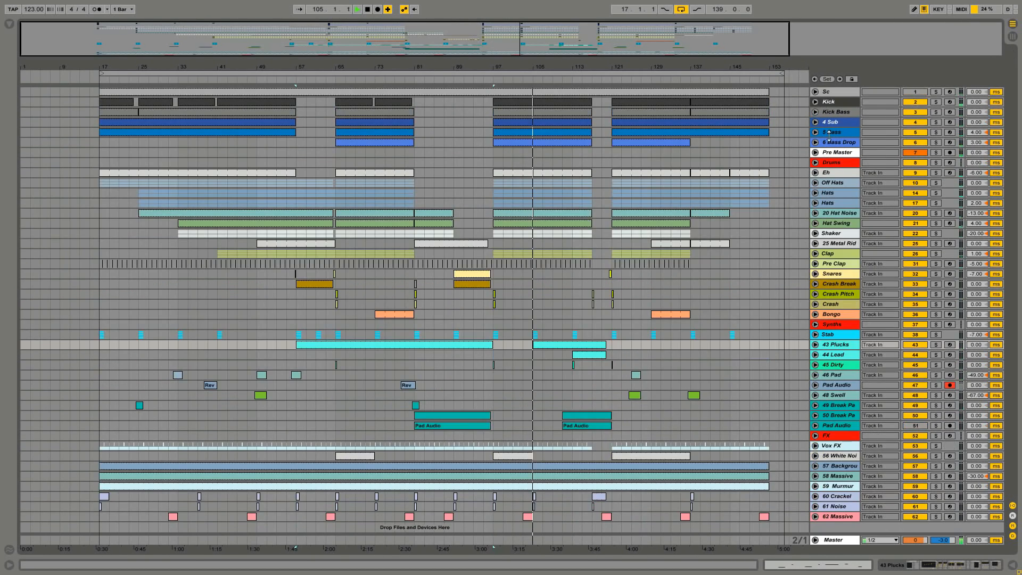
Unfold all tracks from Kick to 62 Massive and review their clips and automation from the drums down to 45 Dirty.
left_click(851, 517, "shift")
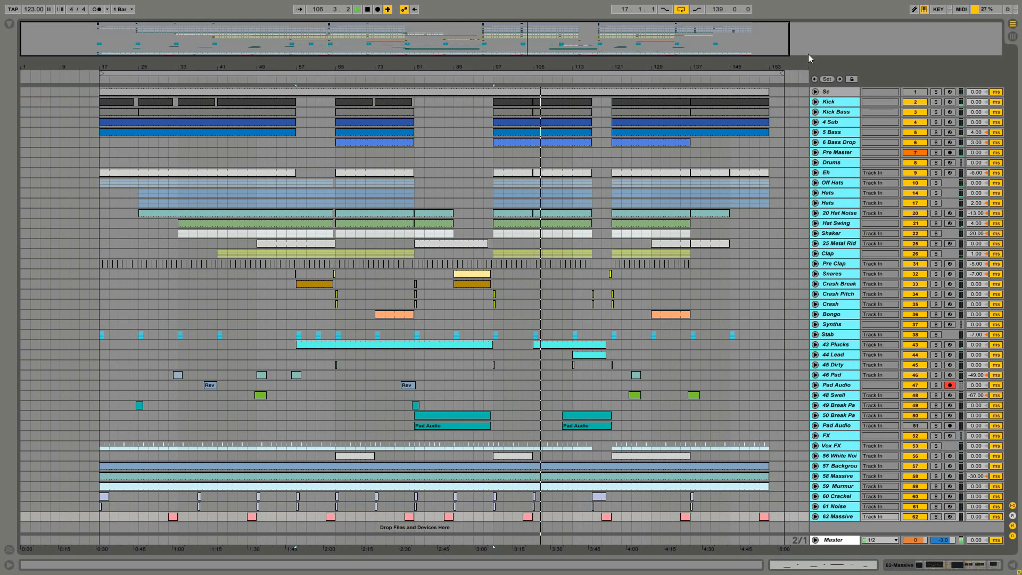
left_click(816, 103)
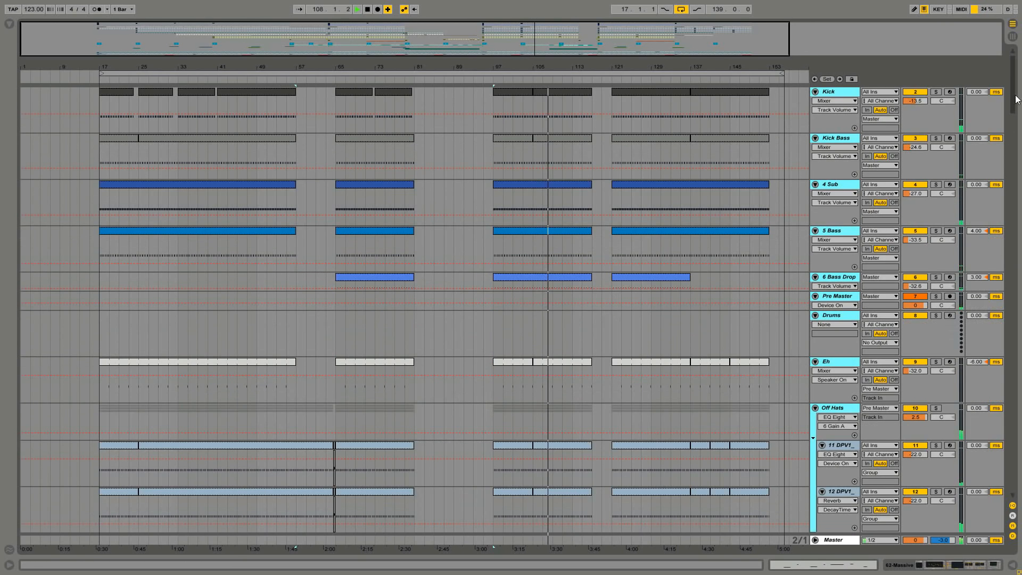
scroll(745, 218, "down", 10)
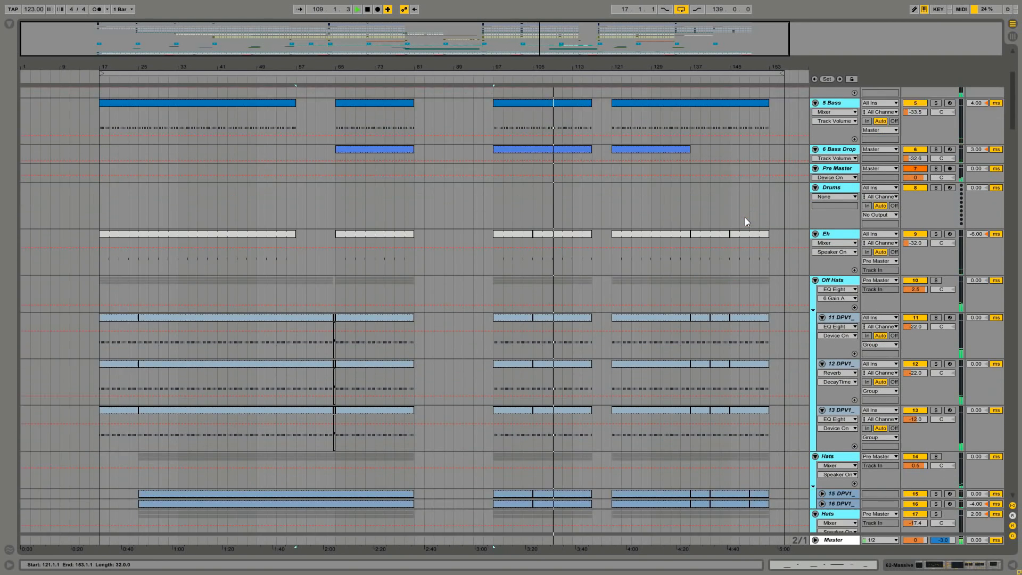
scroll(746, 222, "down", 10)
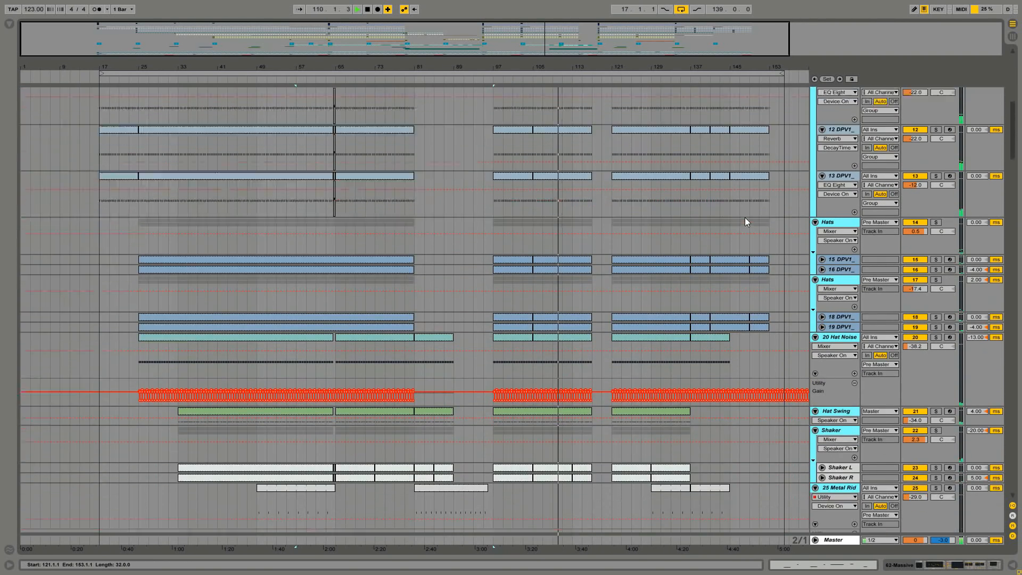
scroll(746, 222, "down", 8)
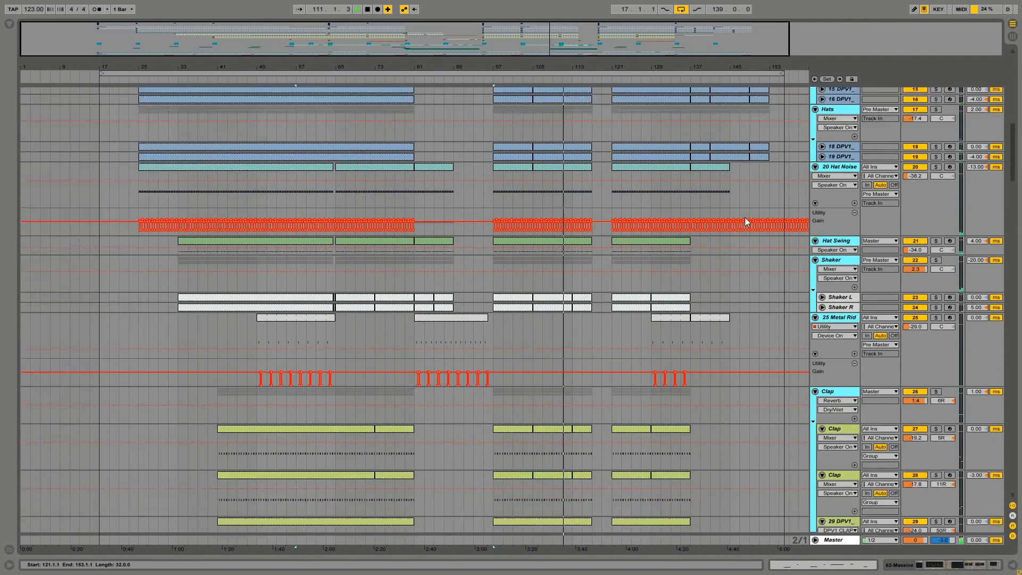
scroll(745, 221, "down", 10)
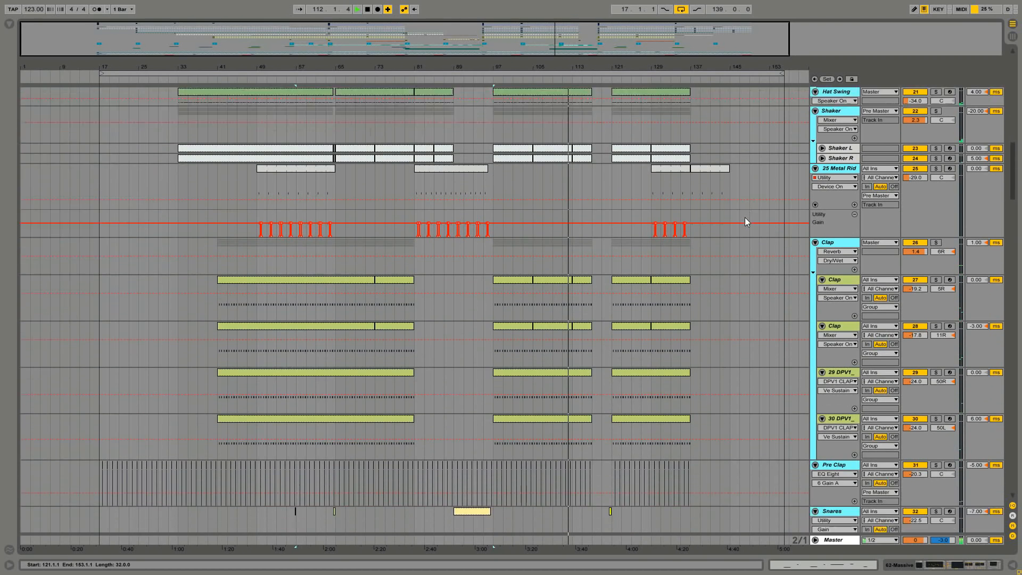
scroll(746, 222, "down", 12)
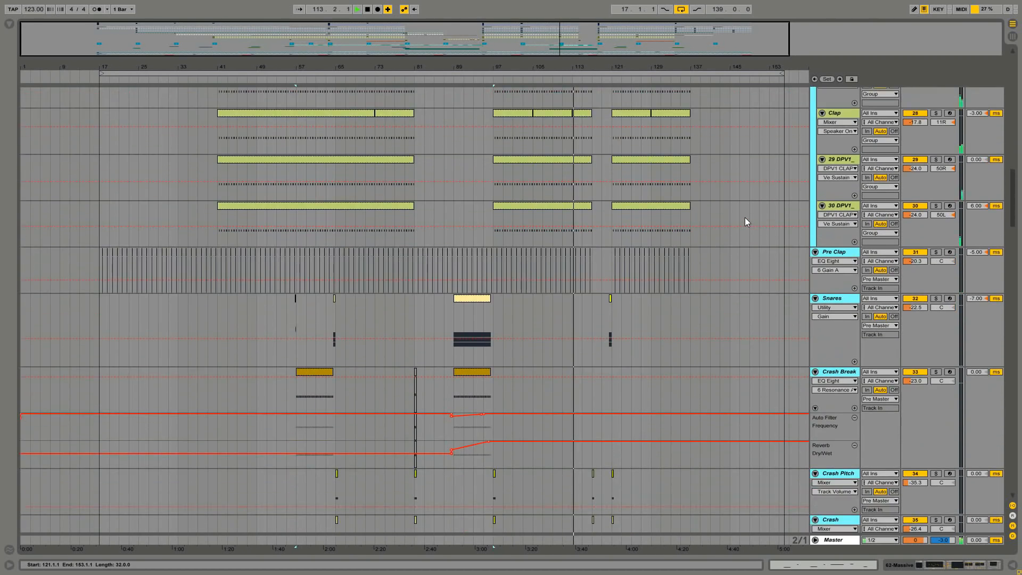
scroll(745, 222, "down", 13)
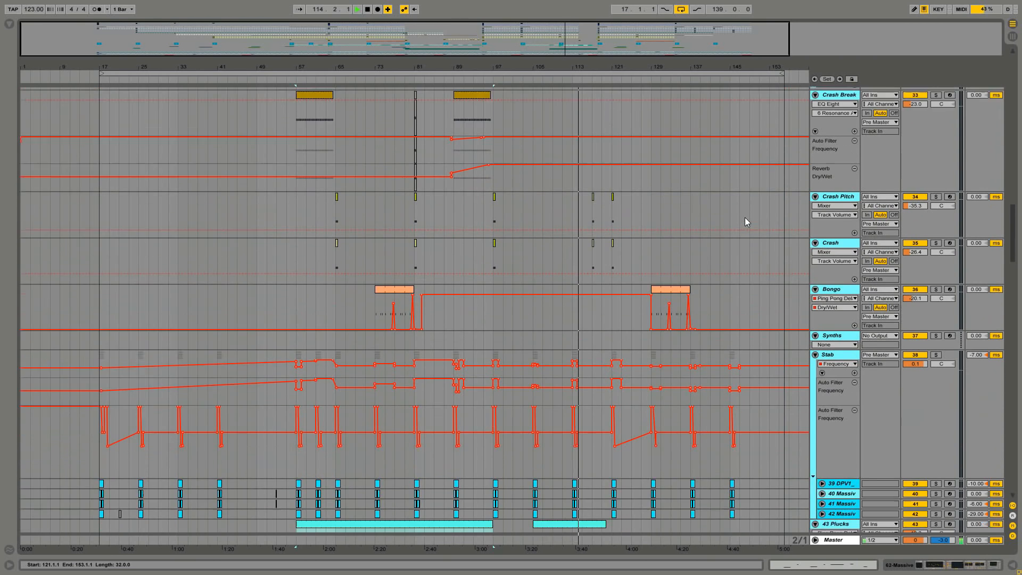
scroll(745, 222, "down", 15)
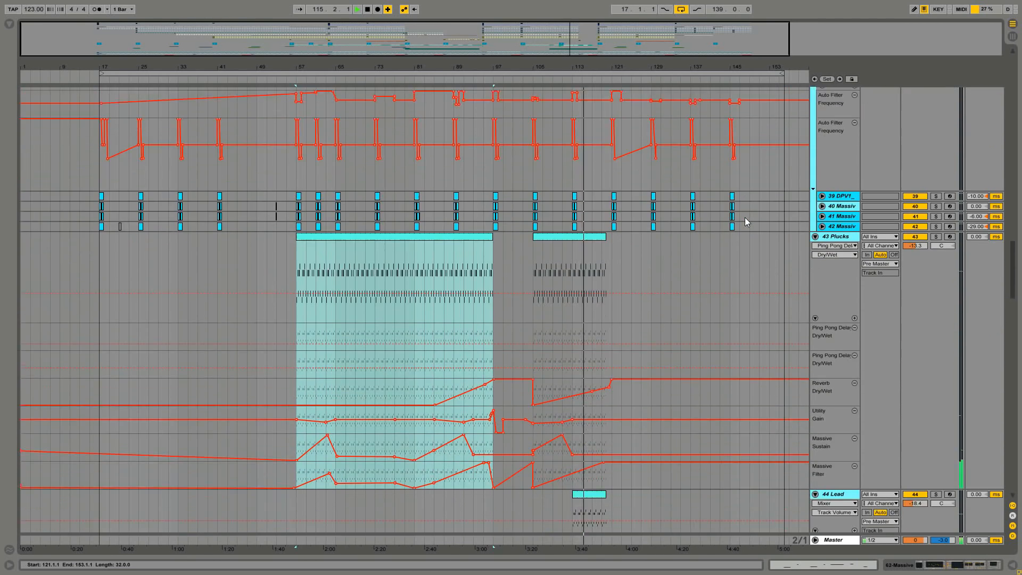
scroll(745, 222, "down", 8)
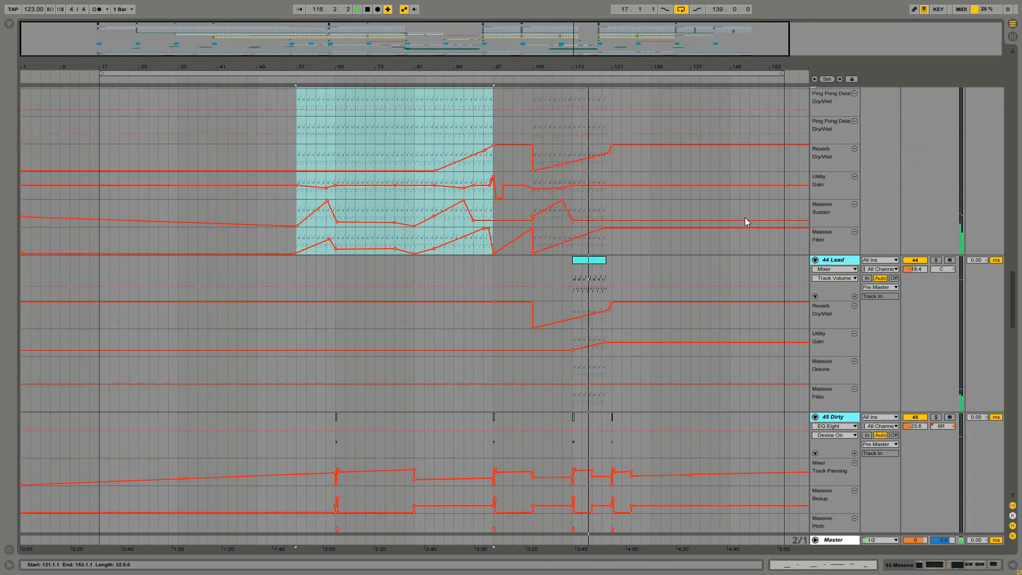
Show the 44 Lead track's device chain and view its Massive patch, closing the synth window again.
double_click(840, 221)
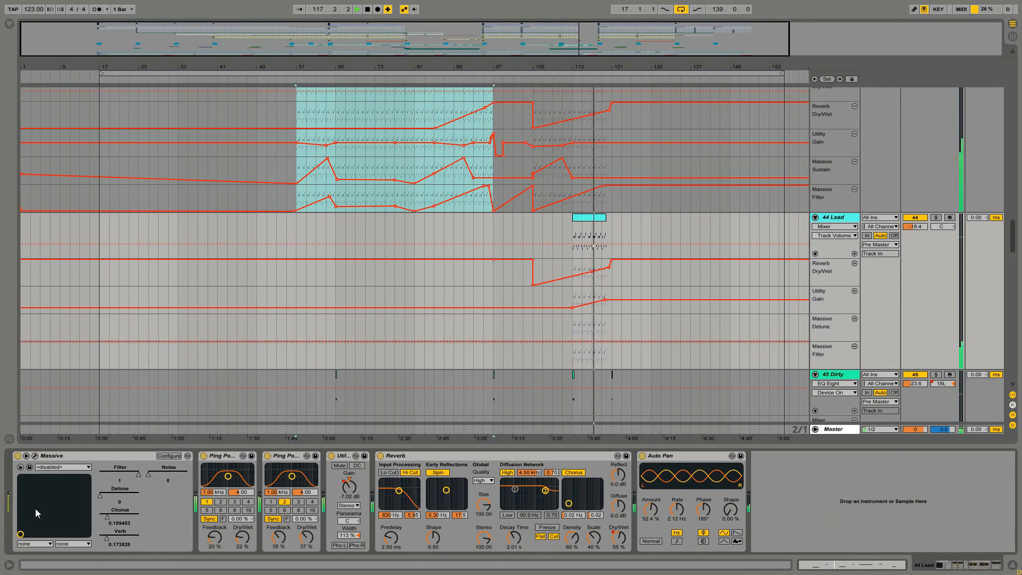
left_click(36, 455)
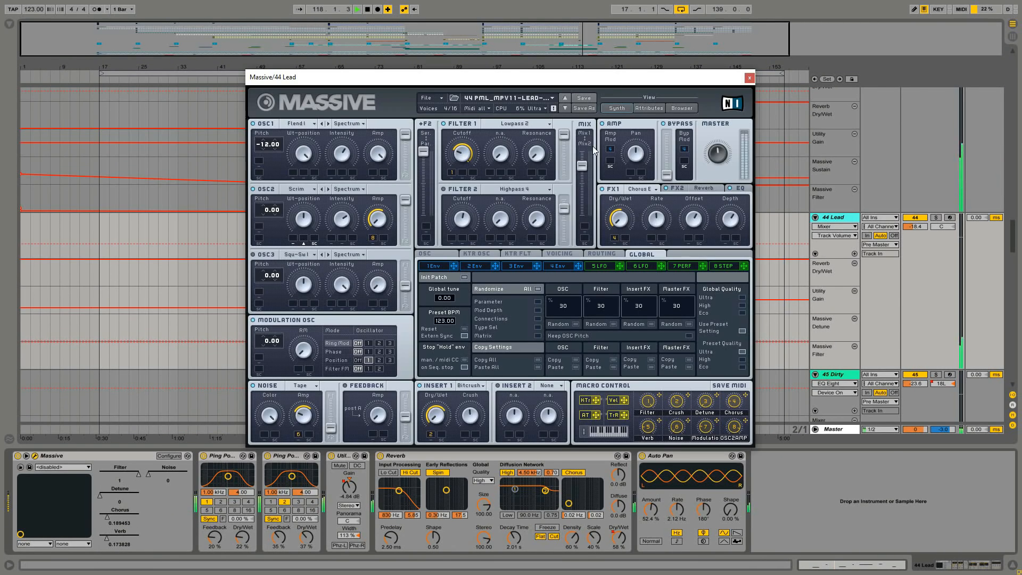
left_click(749, 79)
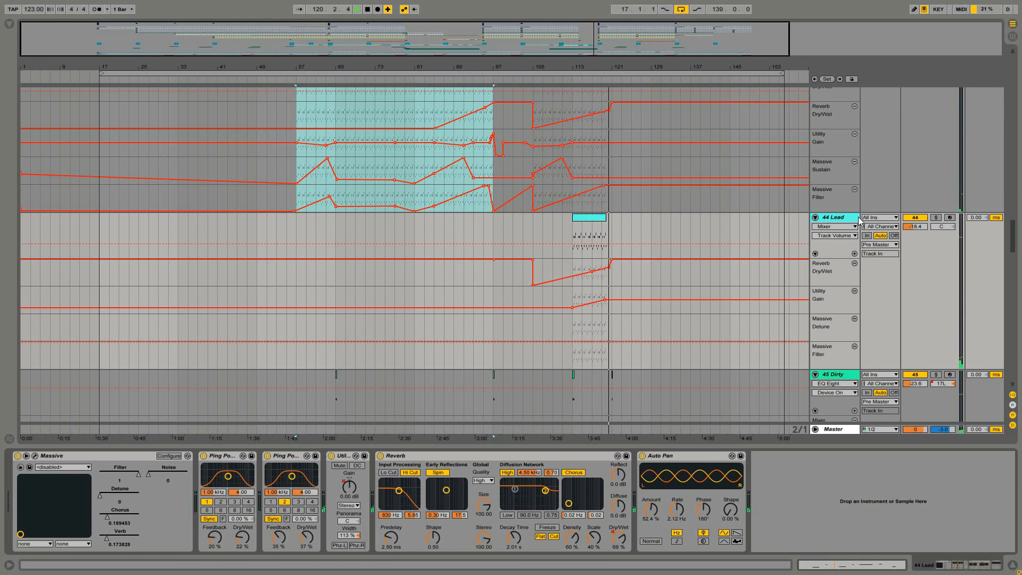
Review the unfolded clips and automation from 45 Dirty through the pads, break parts and FX tracks to 62 Massive.
scroll(852, 222, "down", 8)
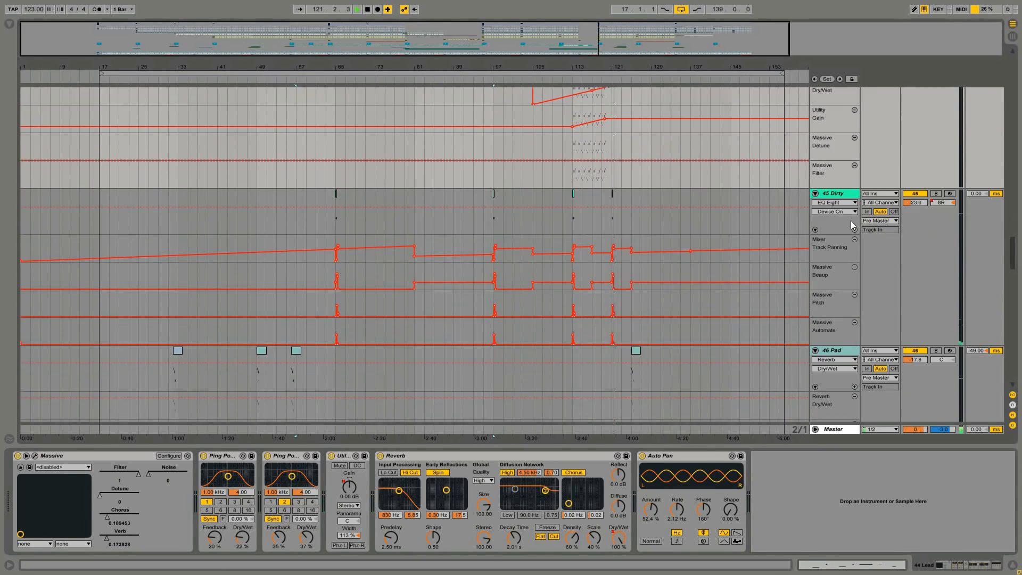
scroll(851, 220, "down", 10)
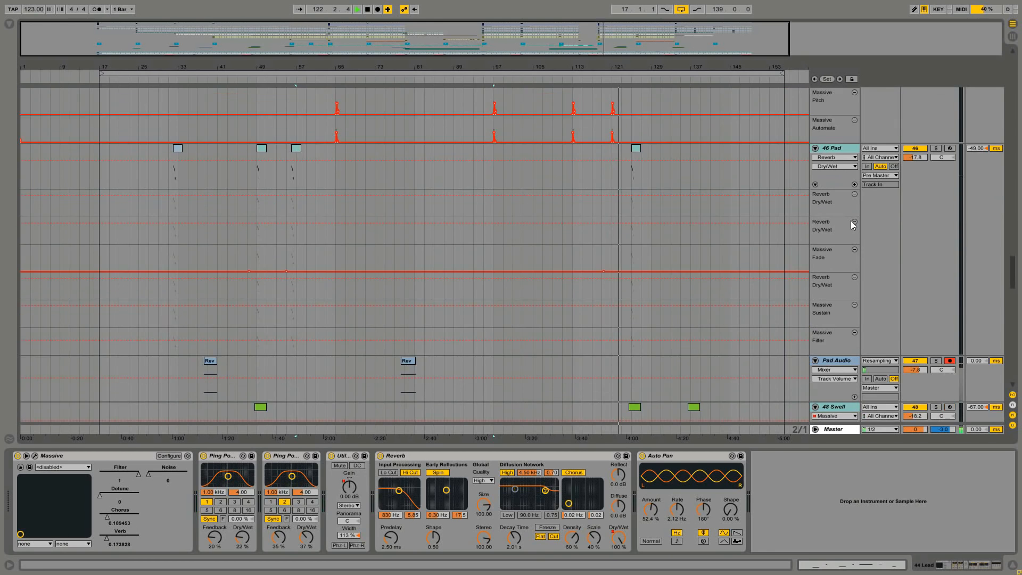
scroll(851, 224, "down", 10)
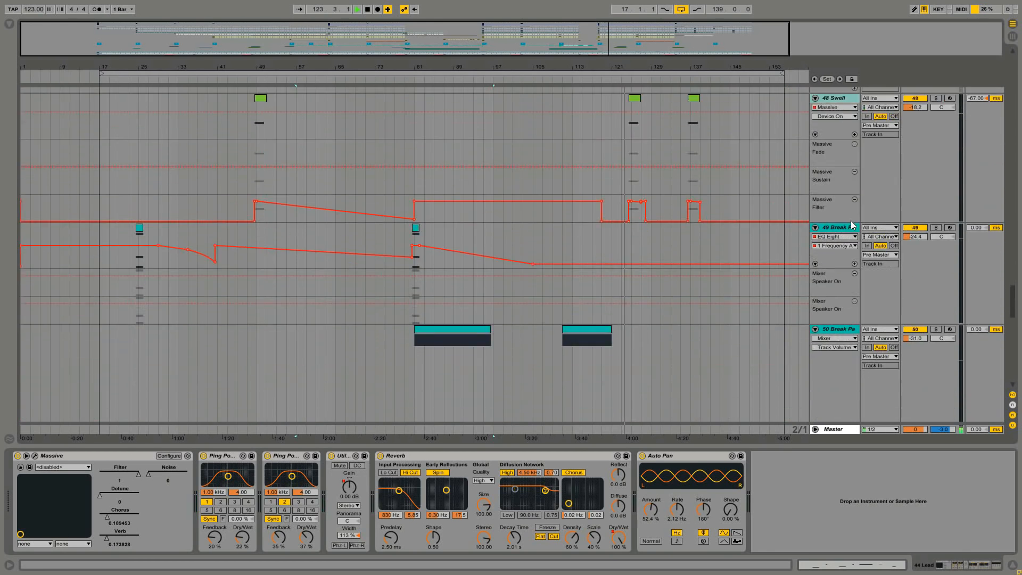
scroll(850, 224, "down", 10)
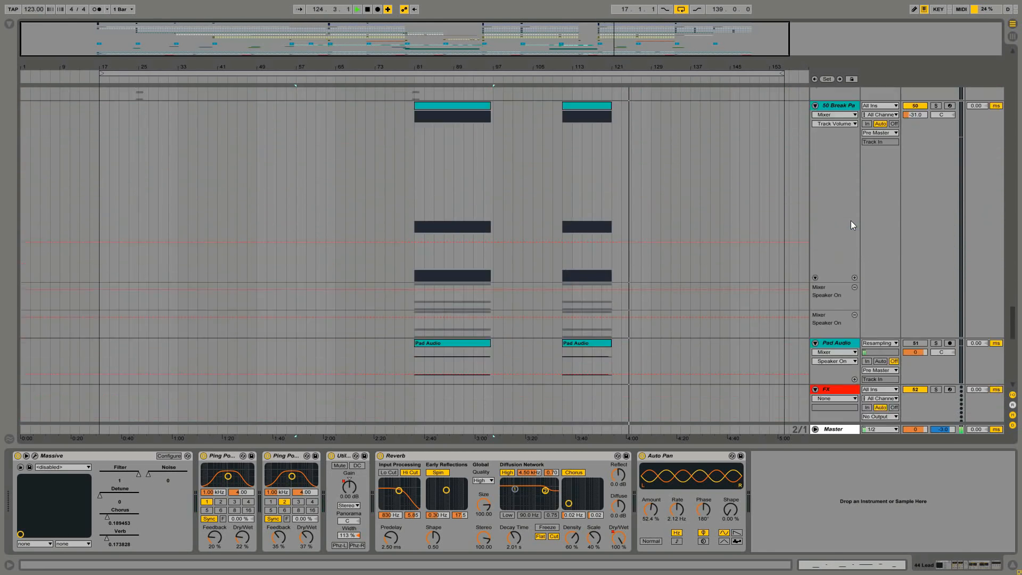
scroll(851, 220, "down", 10)
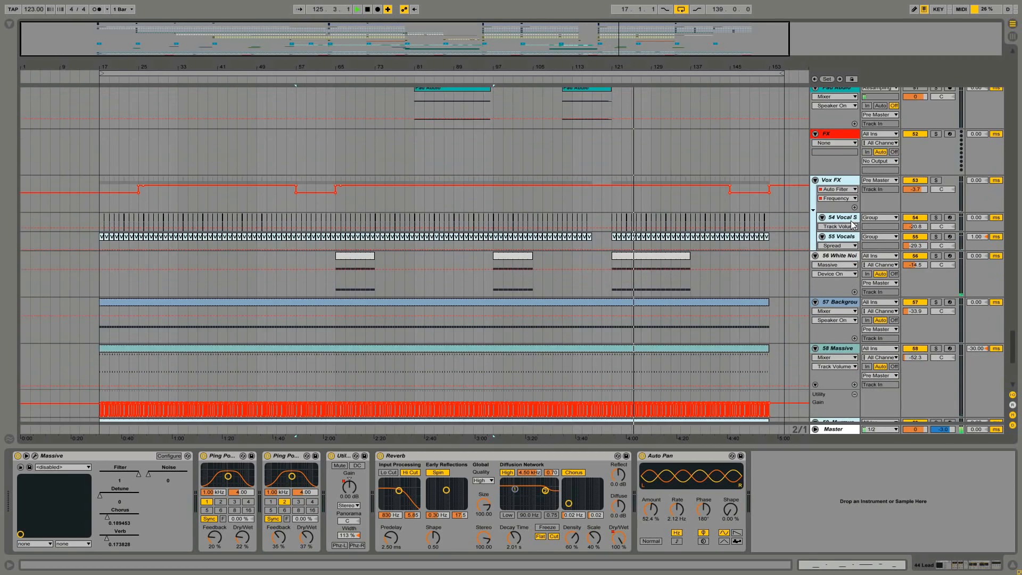
scroll(852, 224, "down", 10)
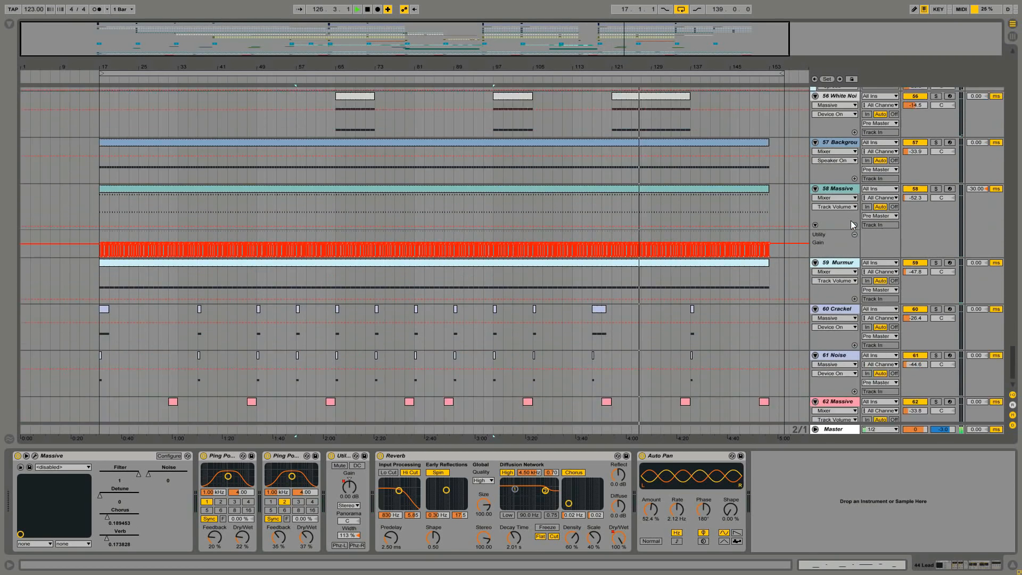
Select every track from 62 Massive up to Kick and fold them all.
left_click(840, 382)
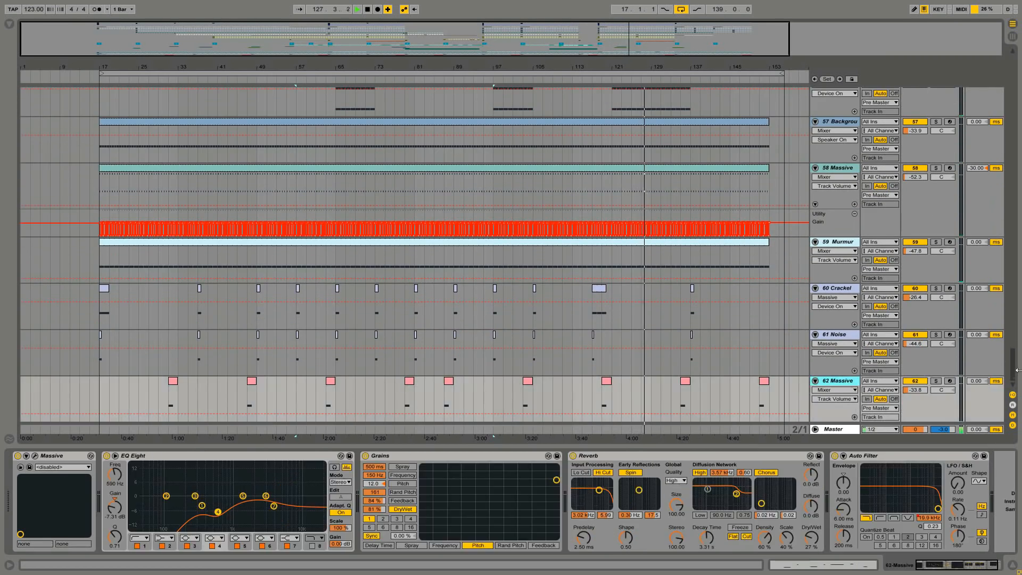
left_click_drag(1014, 362, 1006, 64)
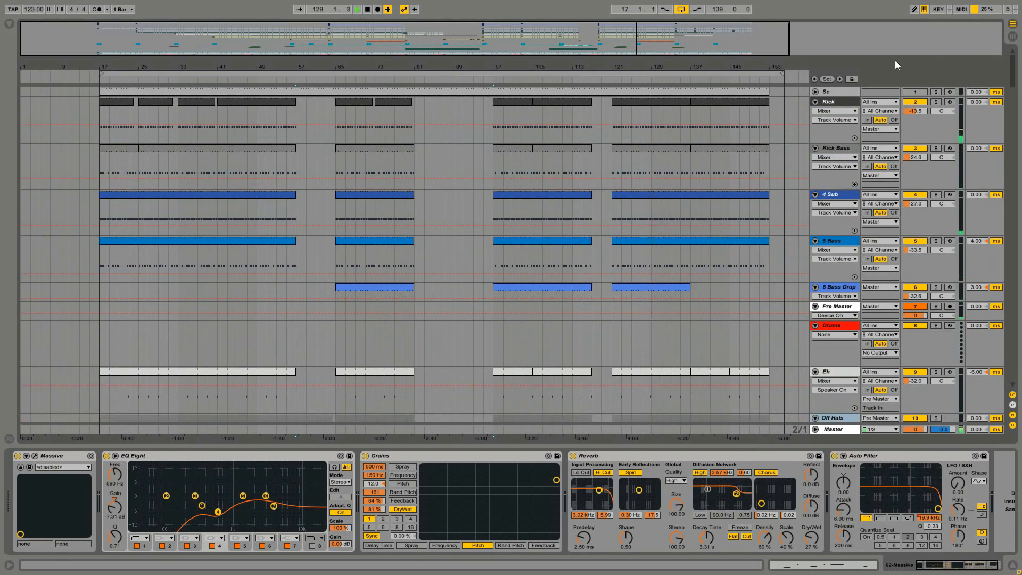
left_click(829, 102)
left_click(816, 102, "alt")
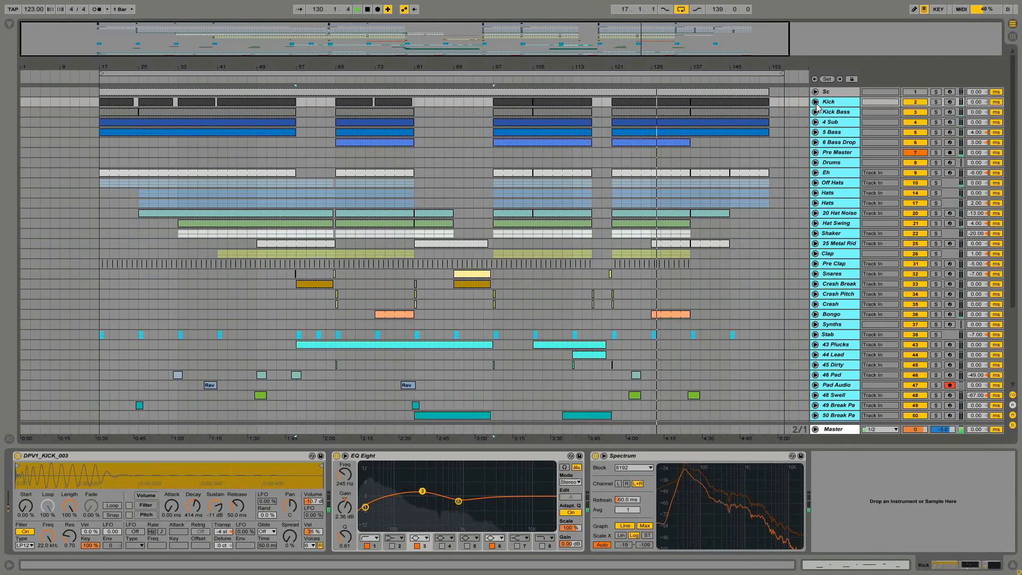
Place the insert marker on the 6 Bass Drop track past the end of the song and review the whole folded arrangement.
left_click(801, 141)
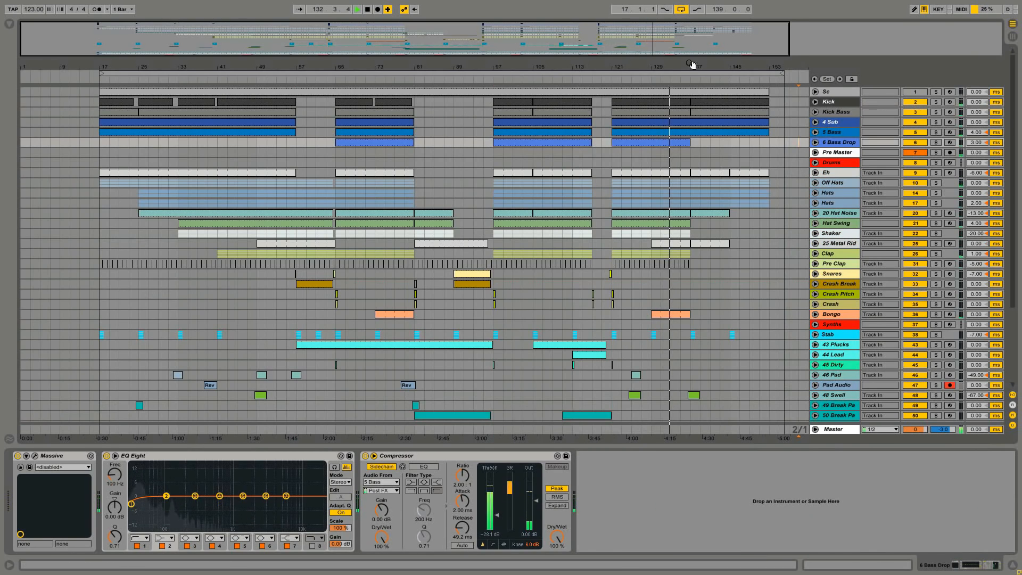
left_click_drag(690, 65, 690, 49)
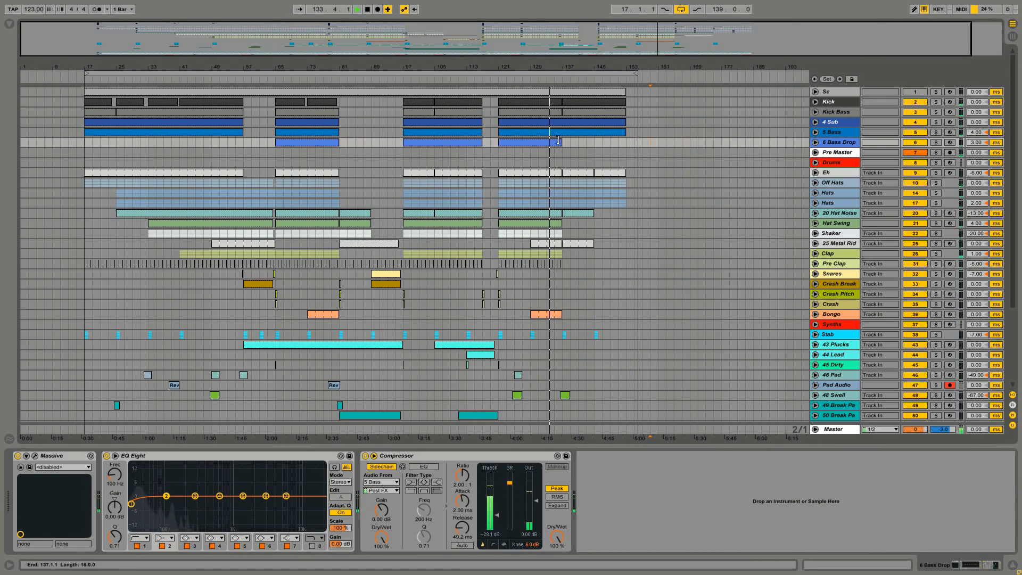
scroll(587, 206, "down", 5)
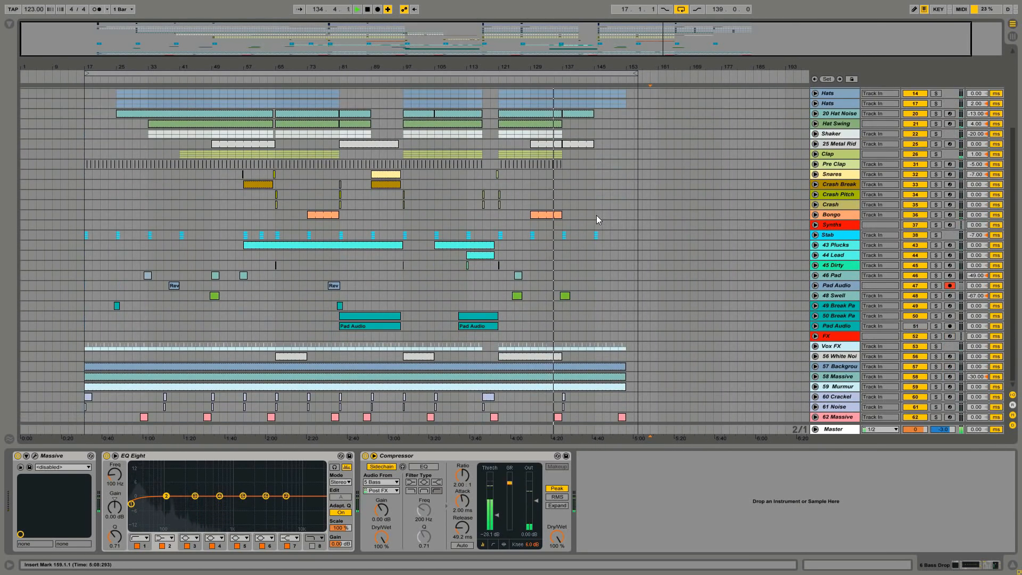
scroll(596, 215, "up", 2)
scroll(596, 216, "up", 4)
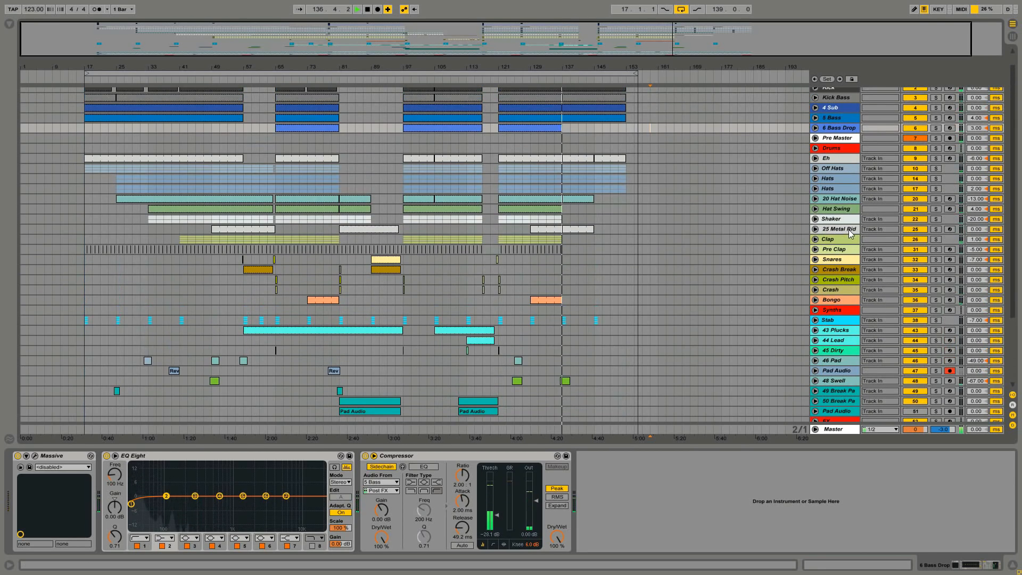
Show the 25 Metal Ride track's devices and view its Massive patch, closing the synth window again.
left_click(849, 229)
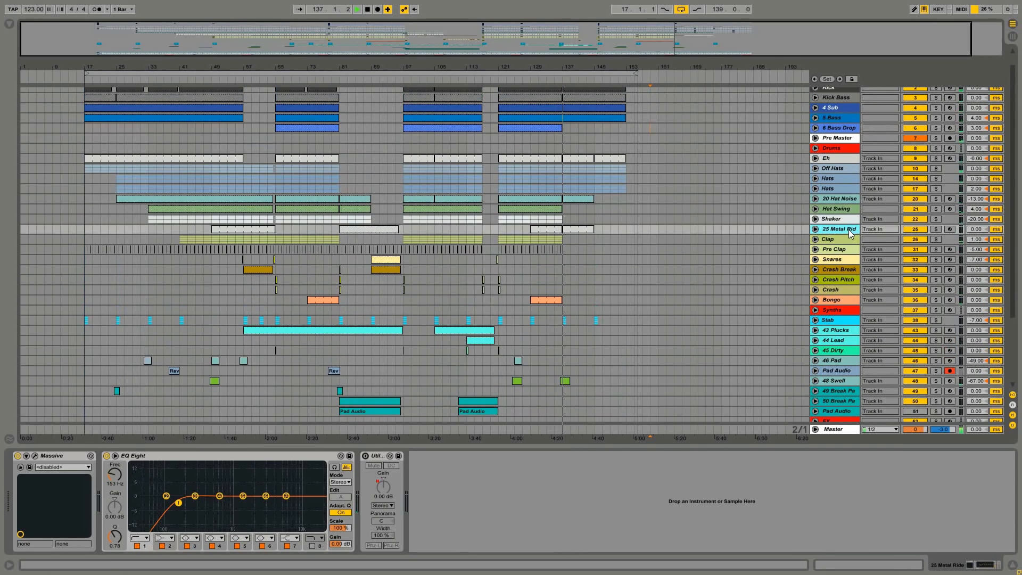
left_click(35, 456)
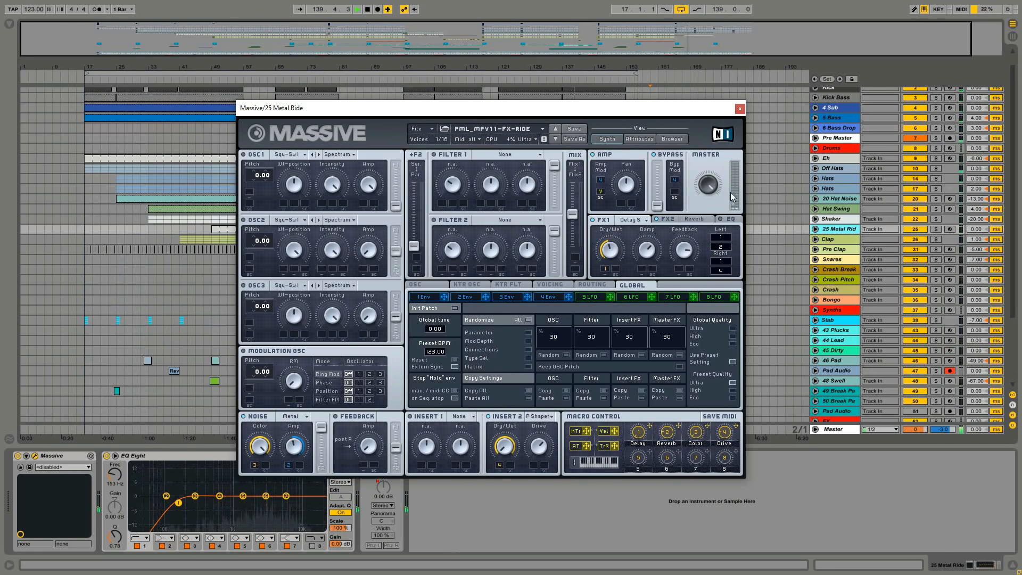
left_click(740, 110)
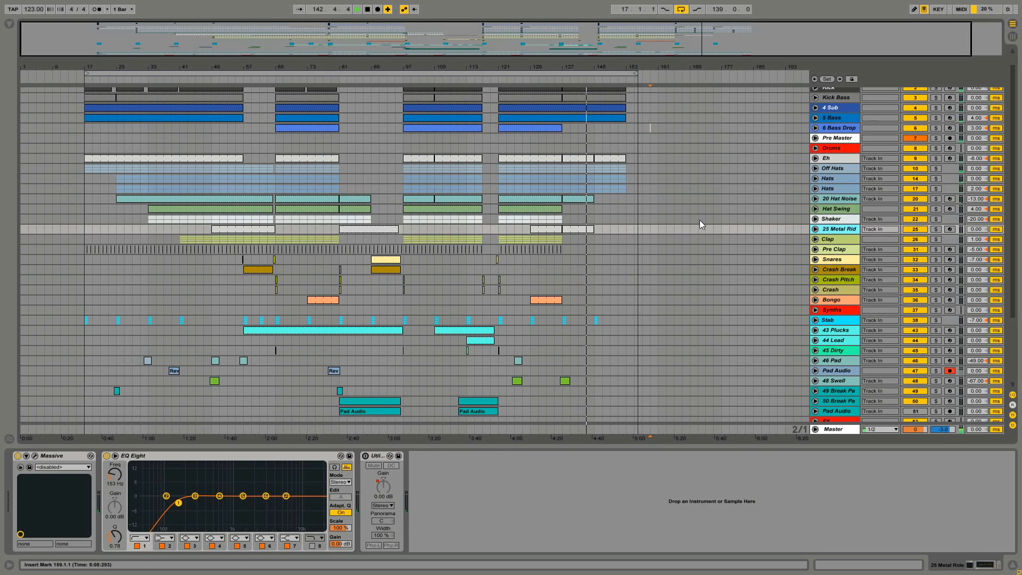
Show the Kick track's devices, then the 62 Massive track's chain, and view its Massive patch before closing the synth window.
scroll(700, 219, "up", 1)
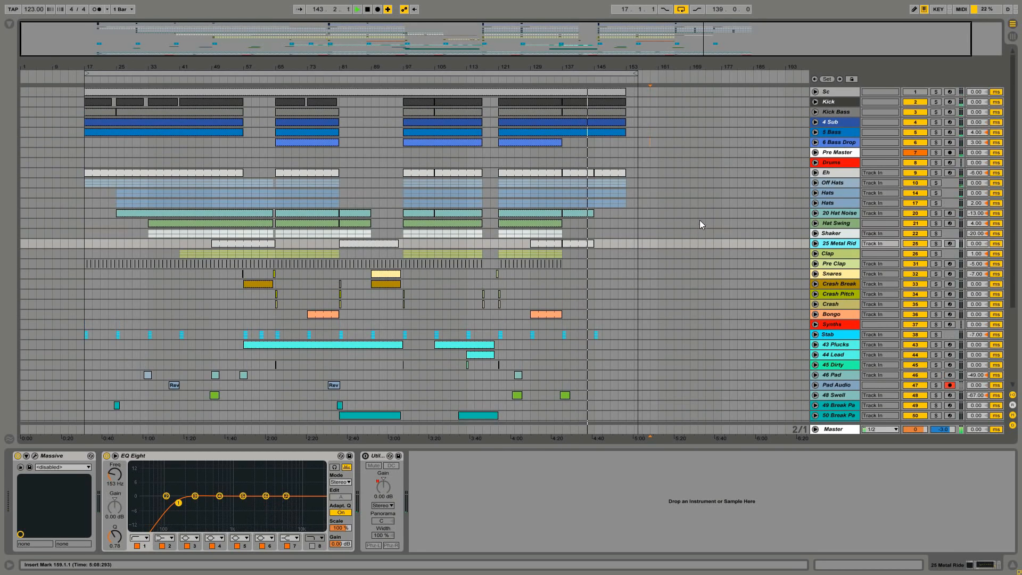
left_click(839, 102)
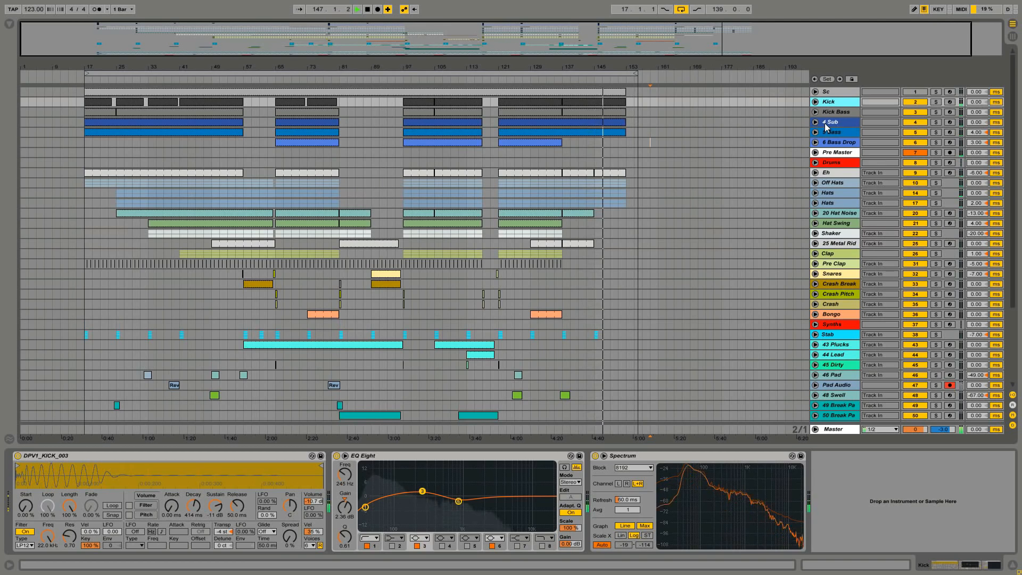
scroll(833, 290, "down", 3)
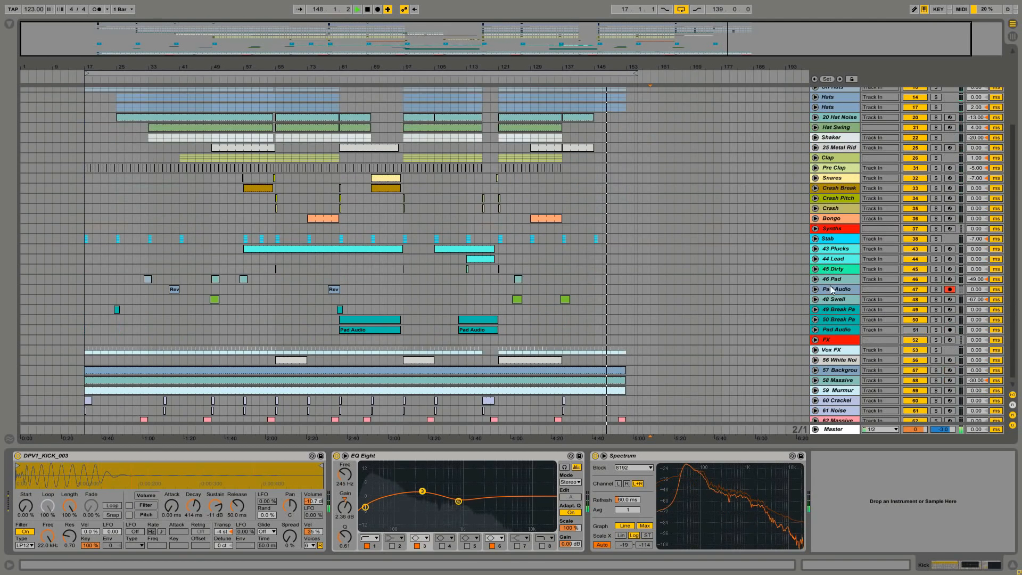
scroll(832, 291, "down", 1)
left_click(835, 418)
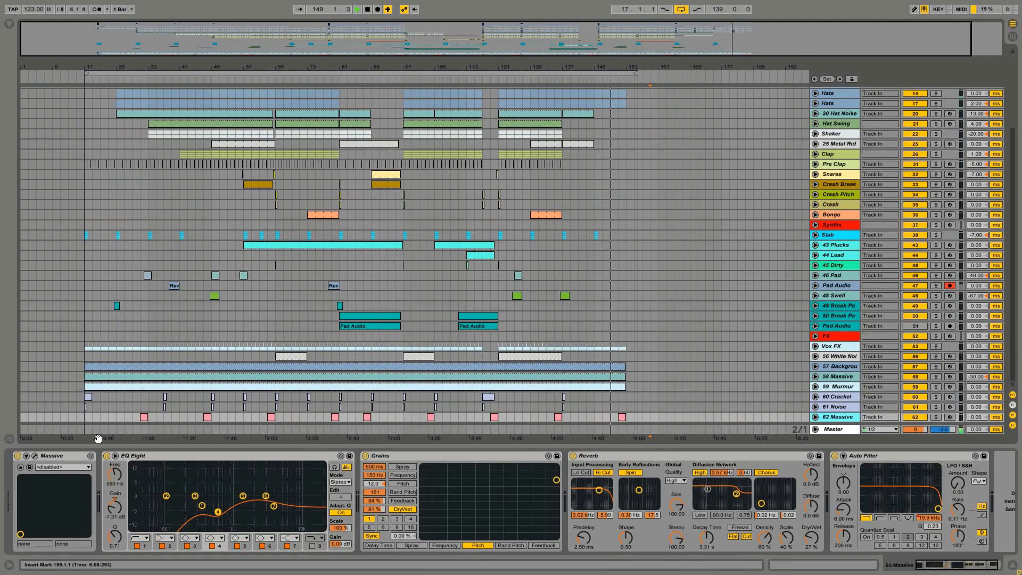
left_click(35, 457)
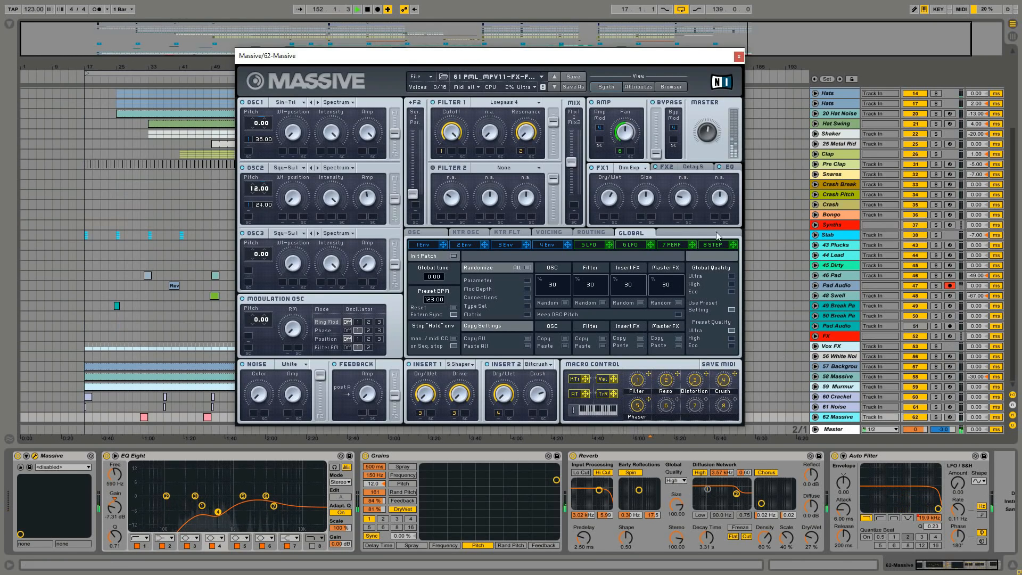
left_click(738, 56)
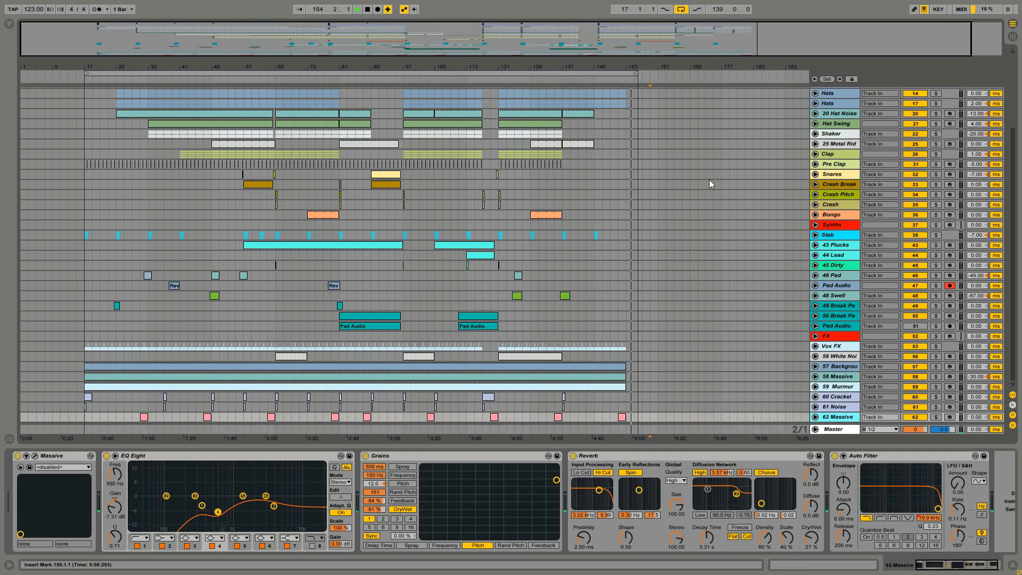